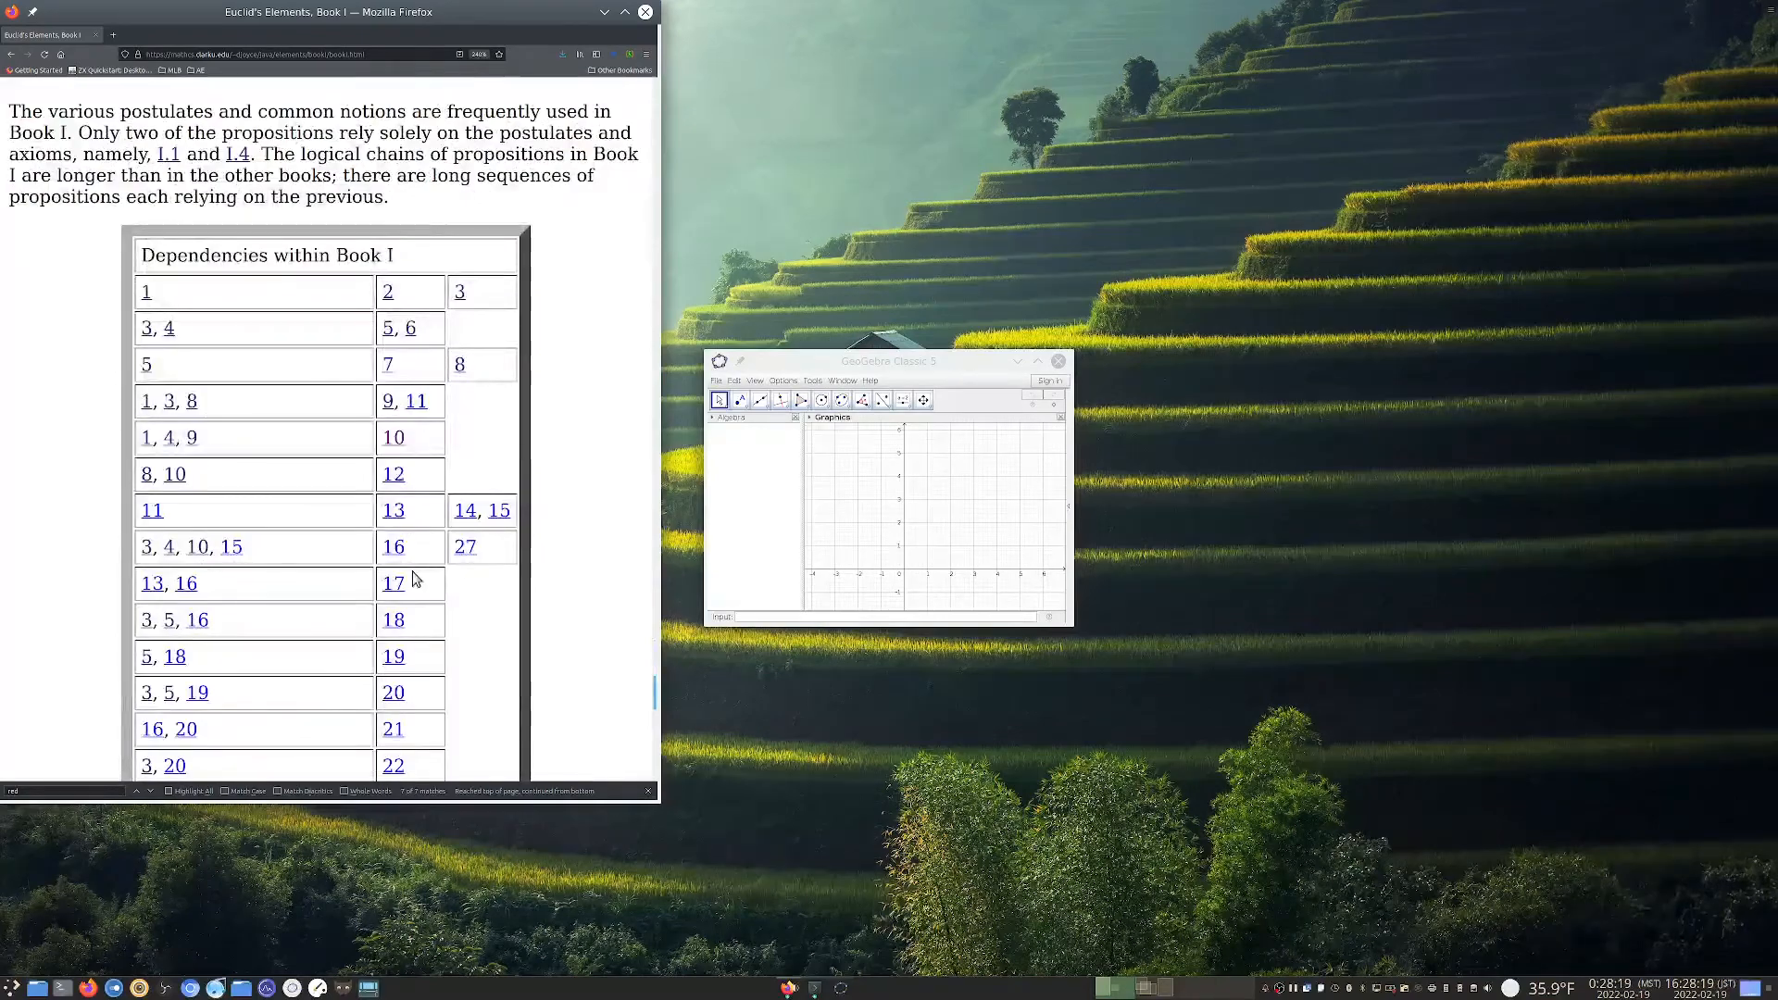
Find Proposition 11, on drawing a line at right angles from a given point, in Euclid's Book I and open its page
{"action": "scroll", "coordinate": [414, 579], "scroll_direction": "up", "scroll_amount": 15}
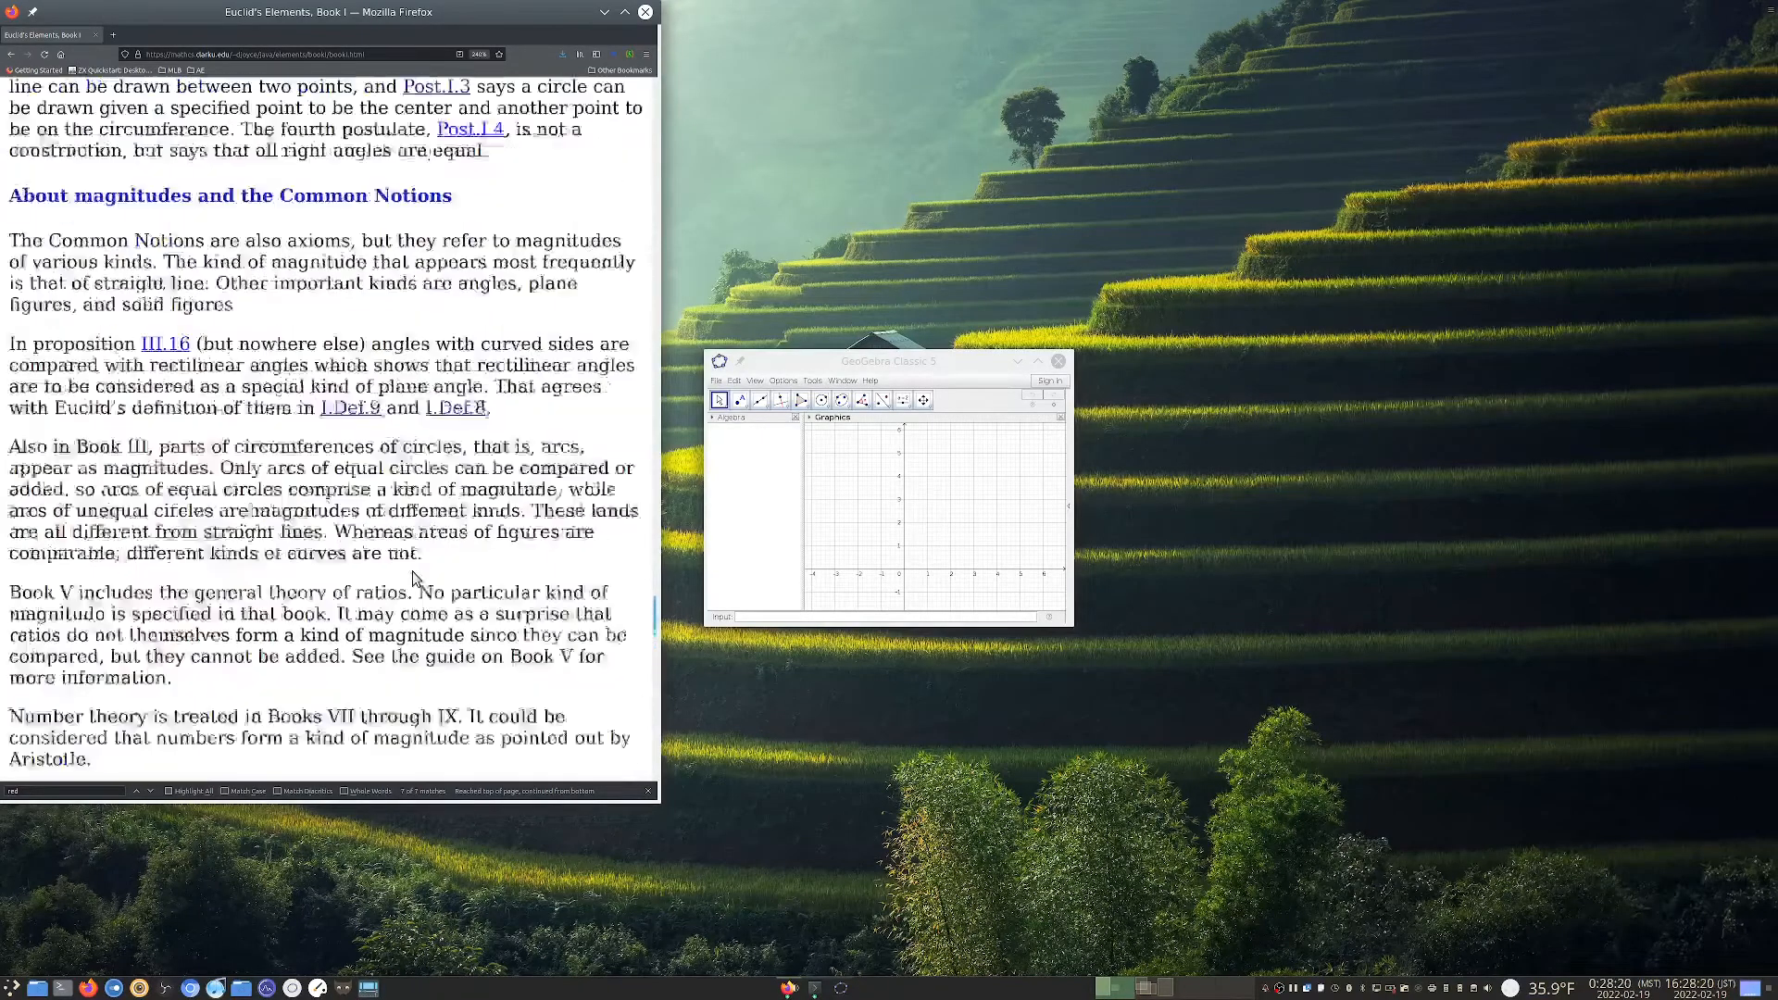
{"action": "scroll", "coordinate": [413, 571], "scroll_direction": "up", "scroll_amount": 15}
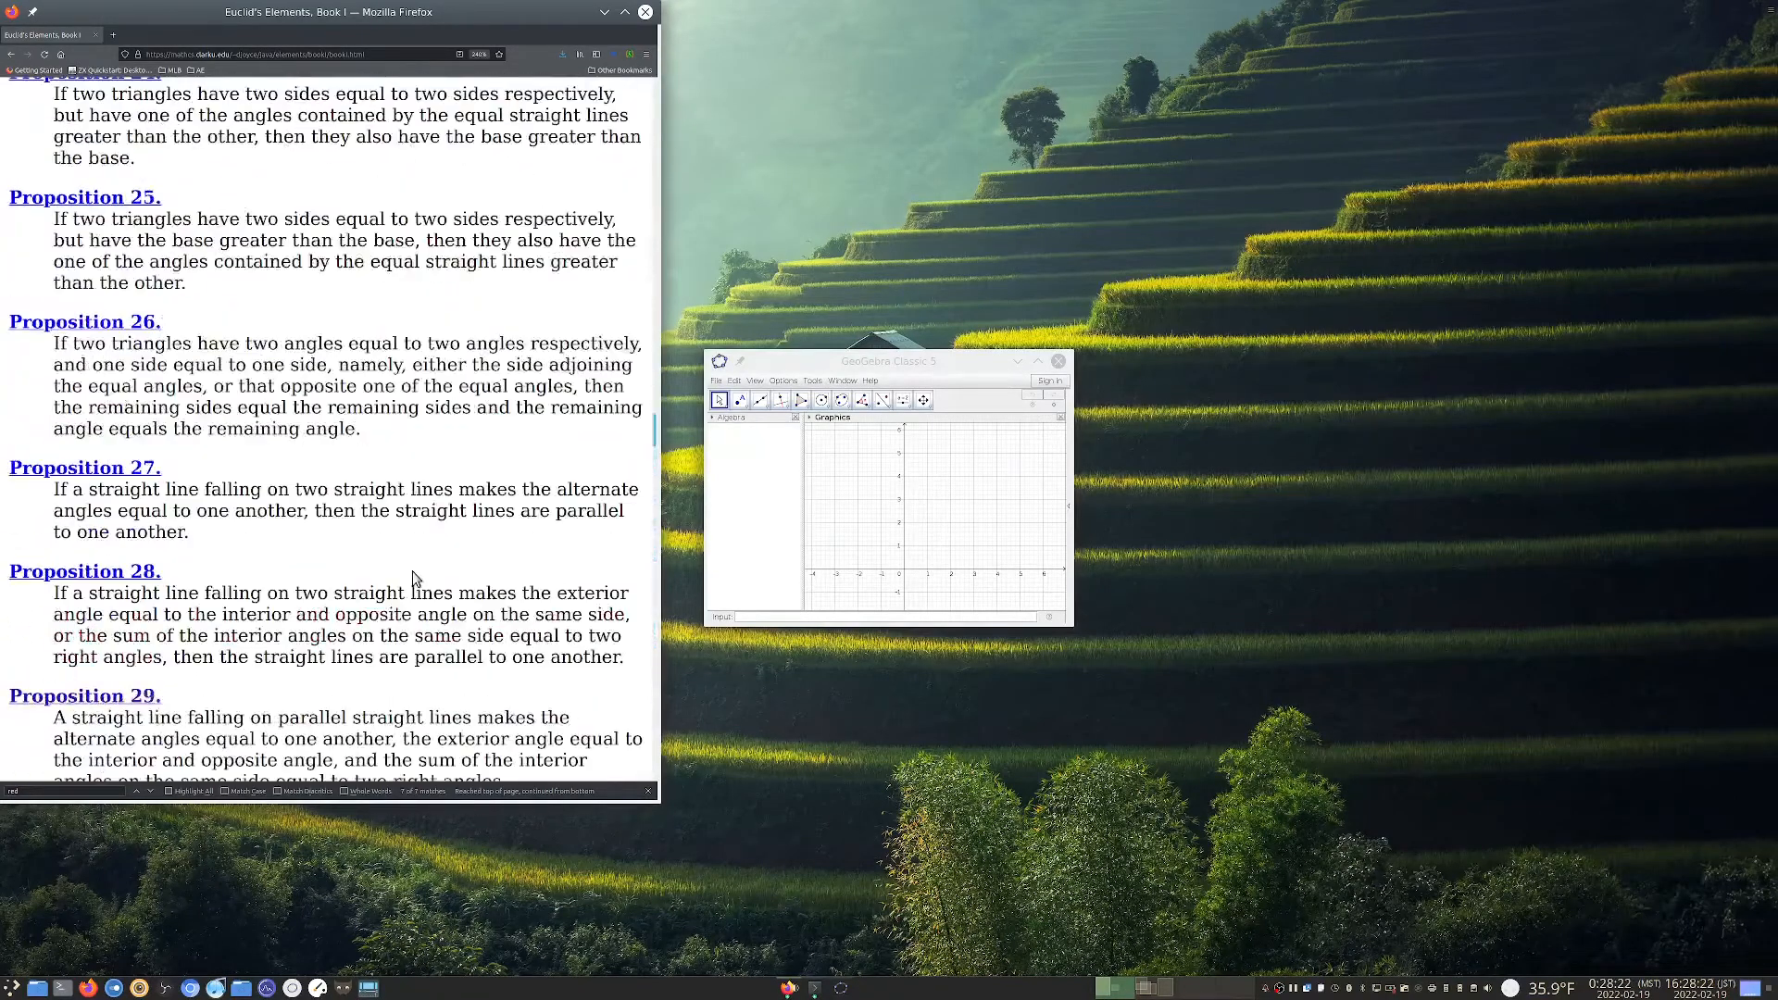
{"action": "scroll", "coordinate": [413, 571], "scroll_direction": "up", "scroll_amount": 10}
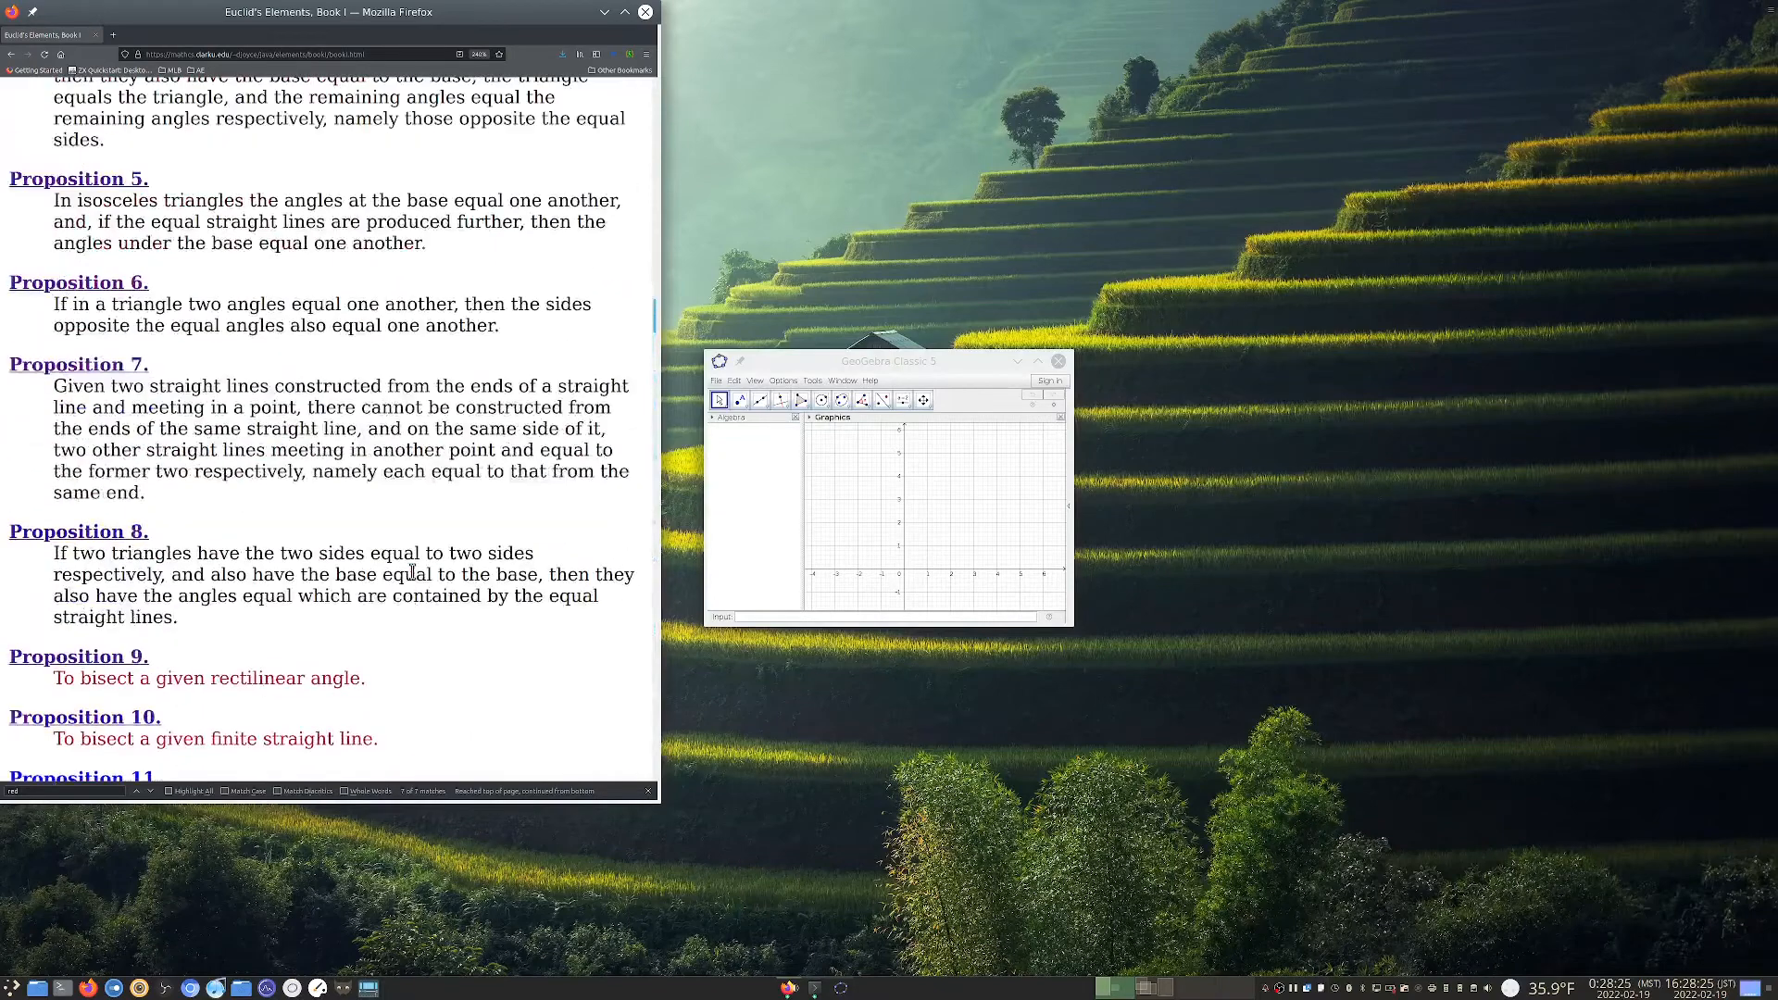
{"action": "scroll", "coordinate": [413, 571], "scroll_direction": "down", "scroll_amount": 5}
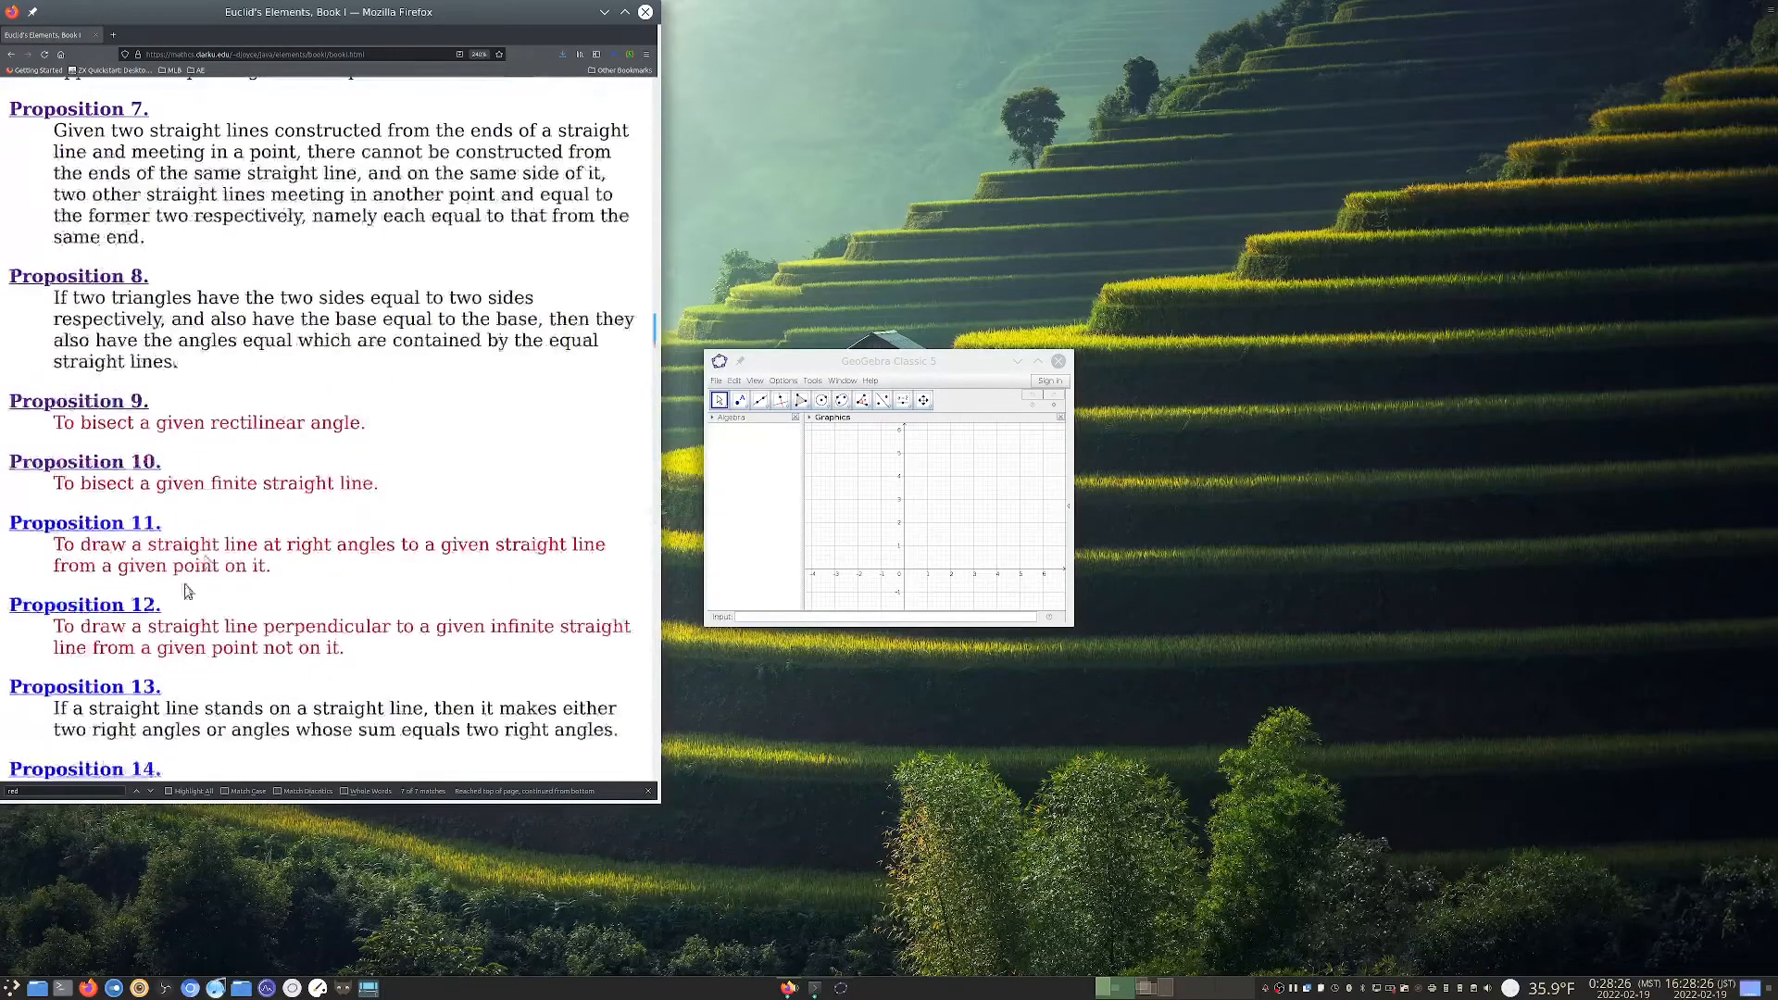
{"action": "left_click", "coordinate": [124, 523]}
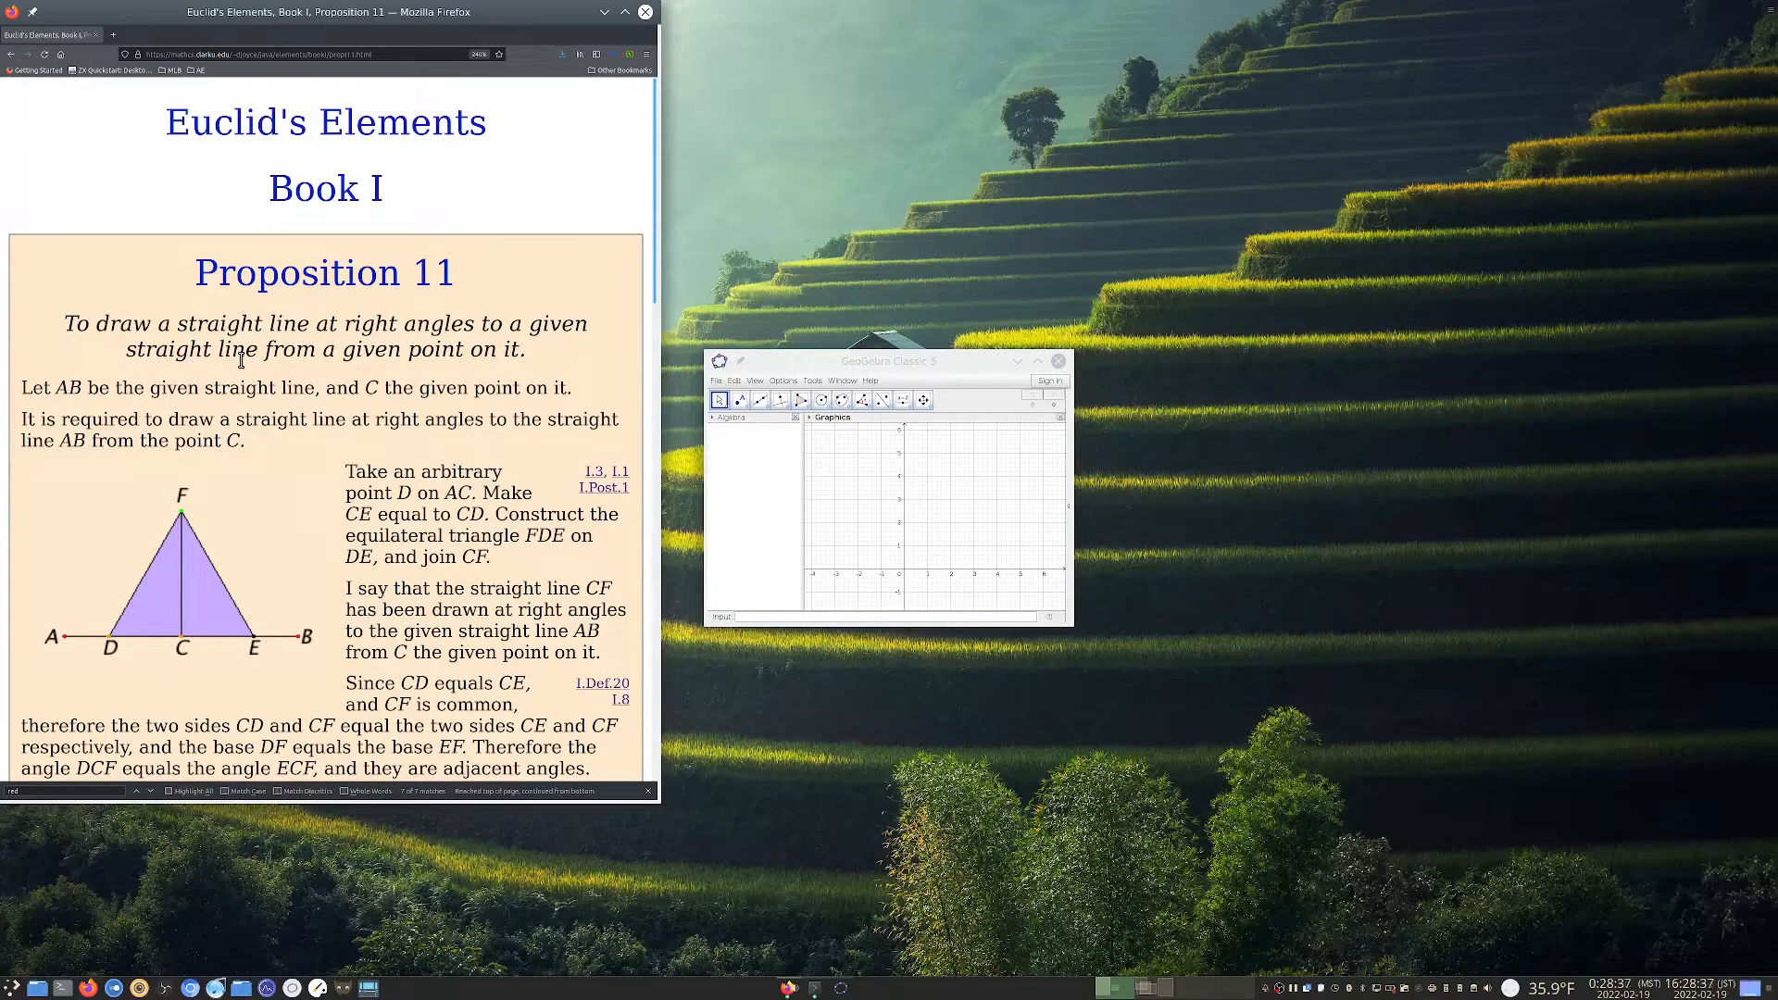
Switch to GeoGebra and hide both the grid and the axes in the graphics view
{"action": "right_click", "coordinate": [889, 524]}
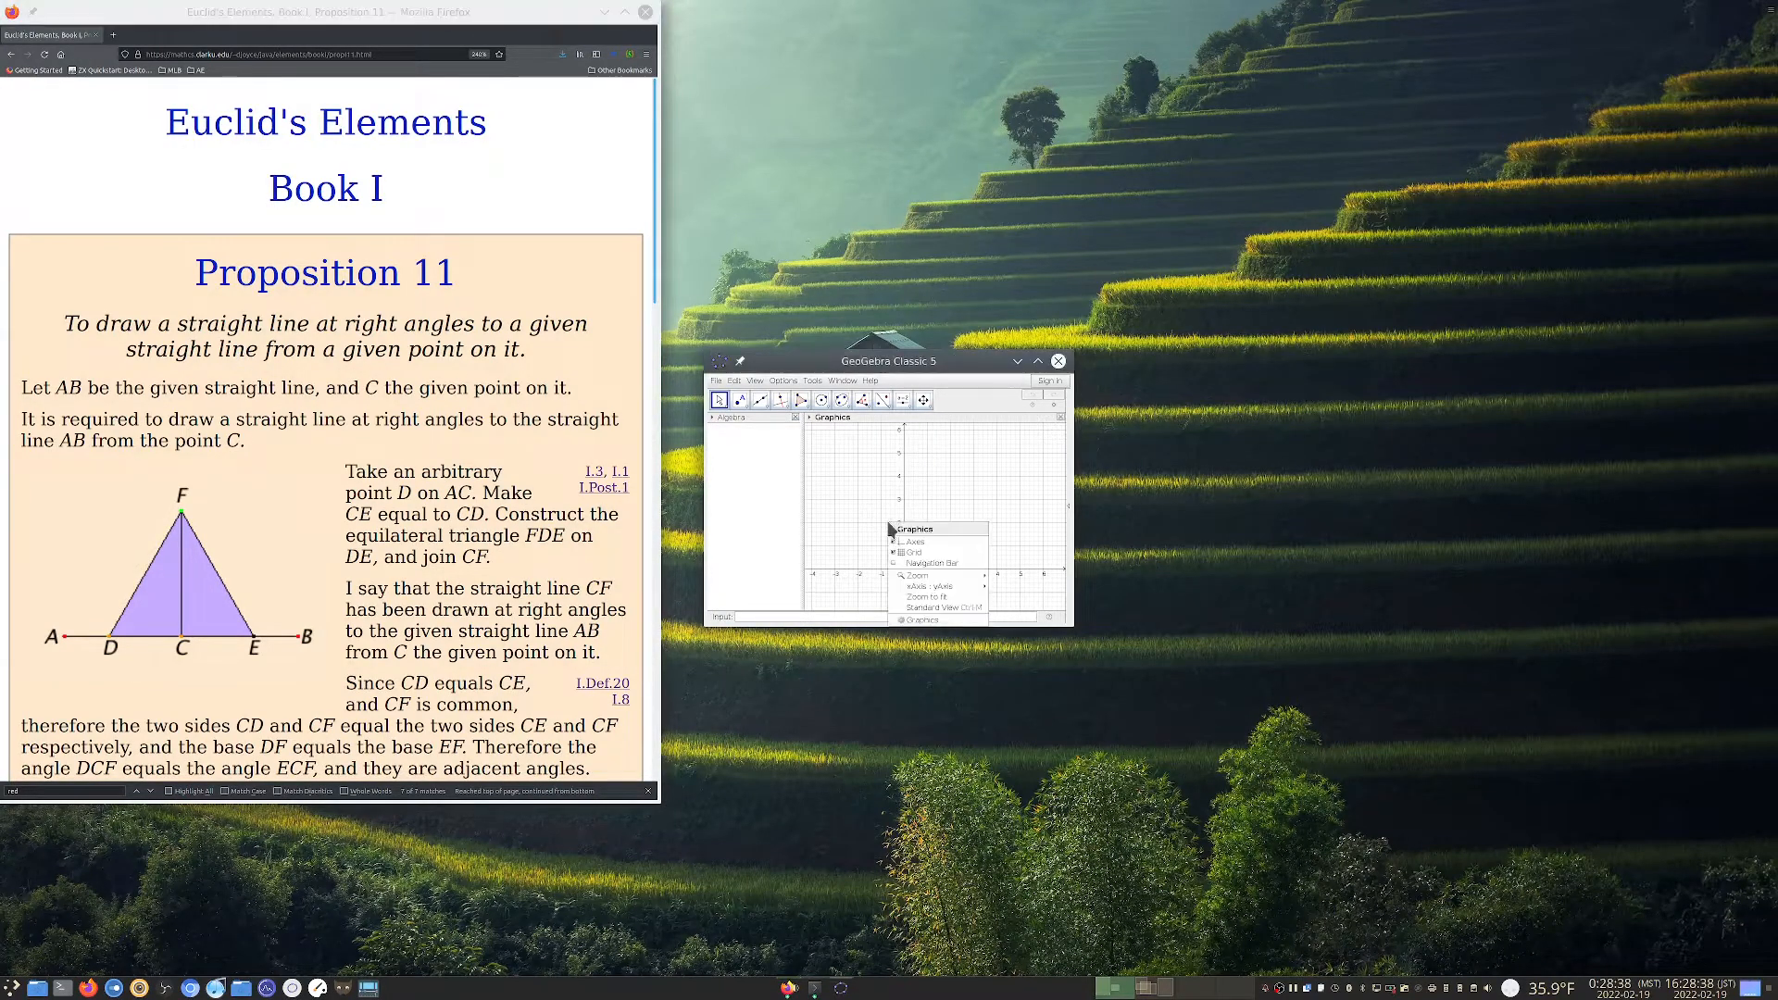
{"action": "left_click", "coordinate": [908, 552]}
{"action": "right_click", "coordinate": [895, 536]}
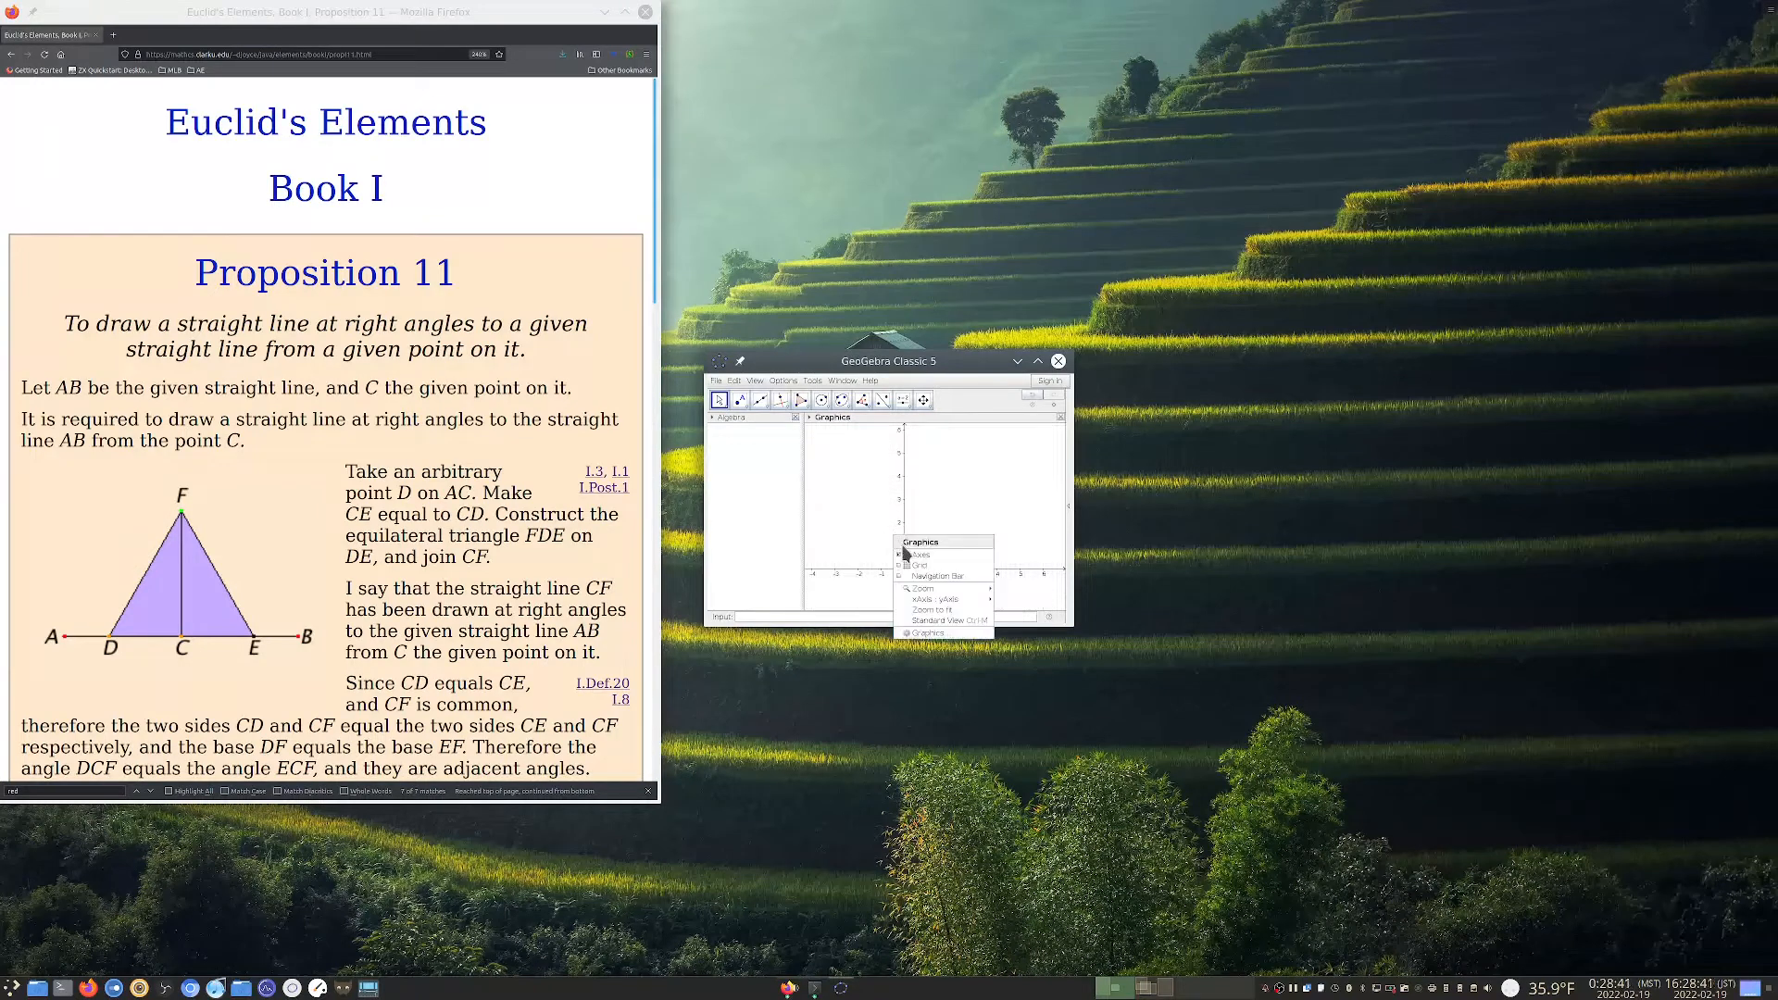
{"action": "left_click", "coordinate": [917, 555]}
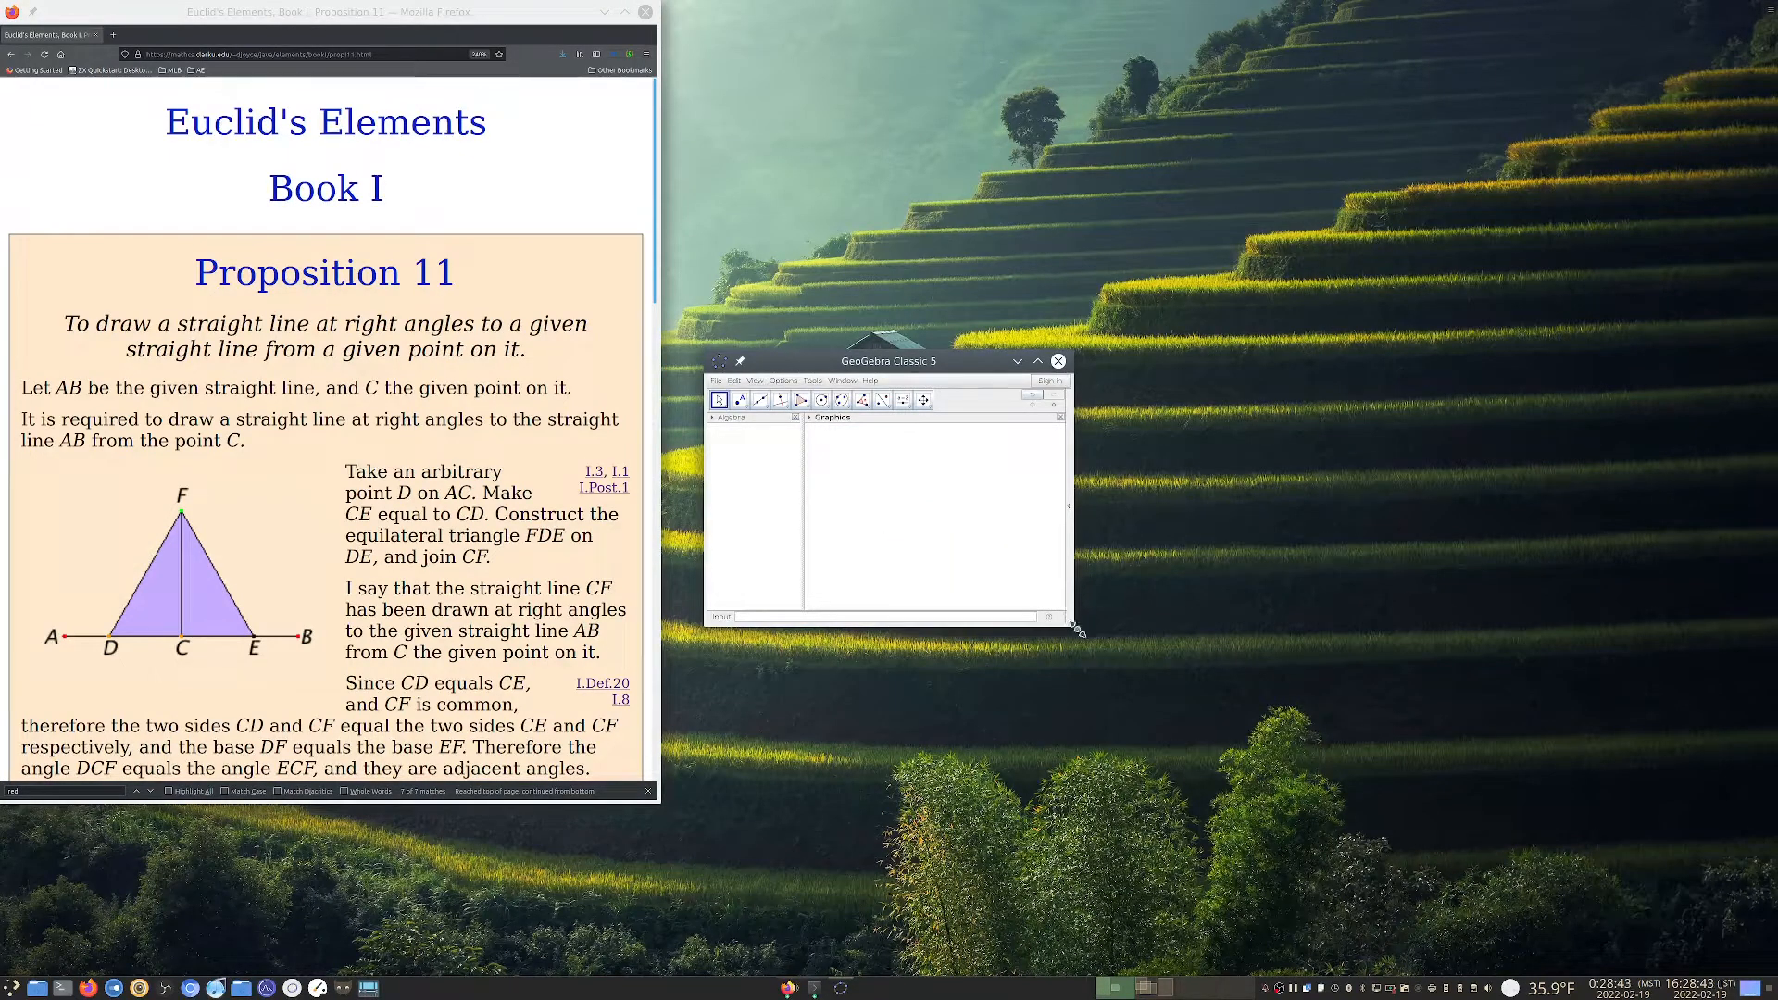
Minimize the browser window and resize the GeoGebra window to about 1924×1449
{"action": "left_click_drag", "start_coordinate": [1073, 627], "coordinate": [1613, 895]}
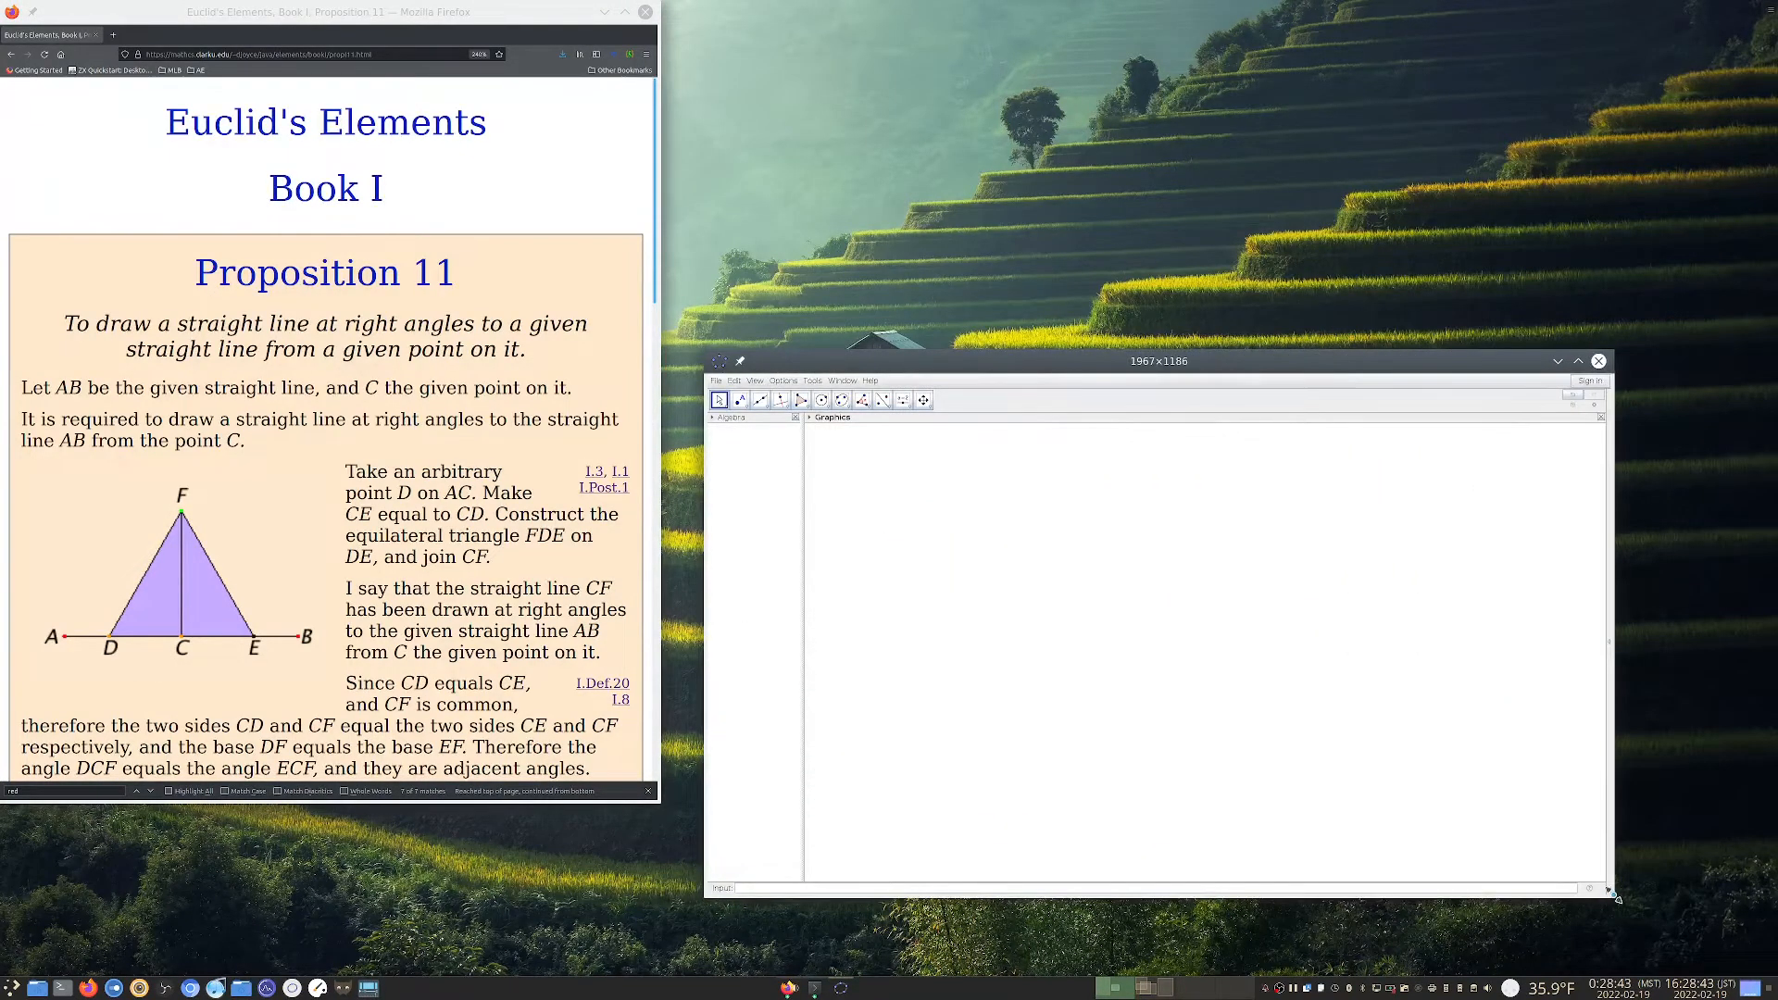
{"action": "left_click", "coordinate": [767, 400]}
{"action": "left_click", "coordinate": [604, 12]}
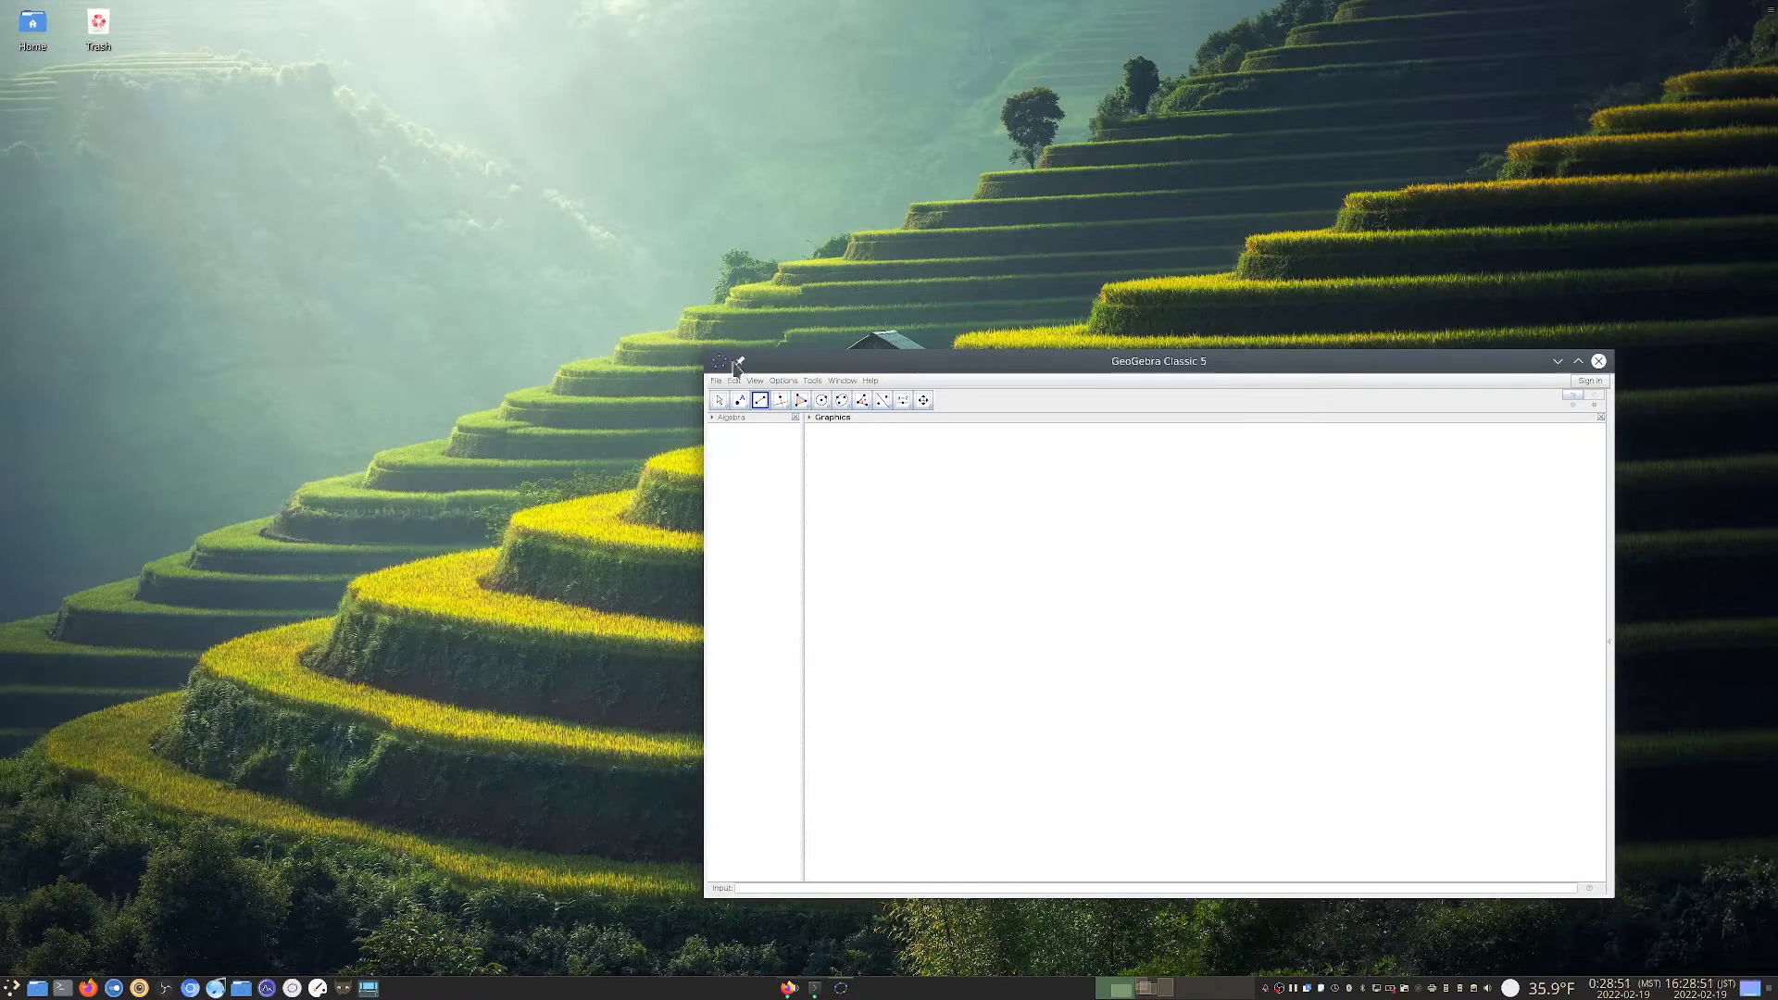
{"action": "left_click_drag", "start_coordinate": [711, 353], "coordinate": [388, 156]}
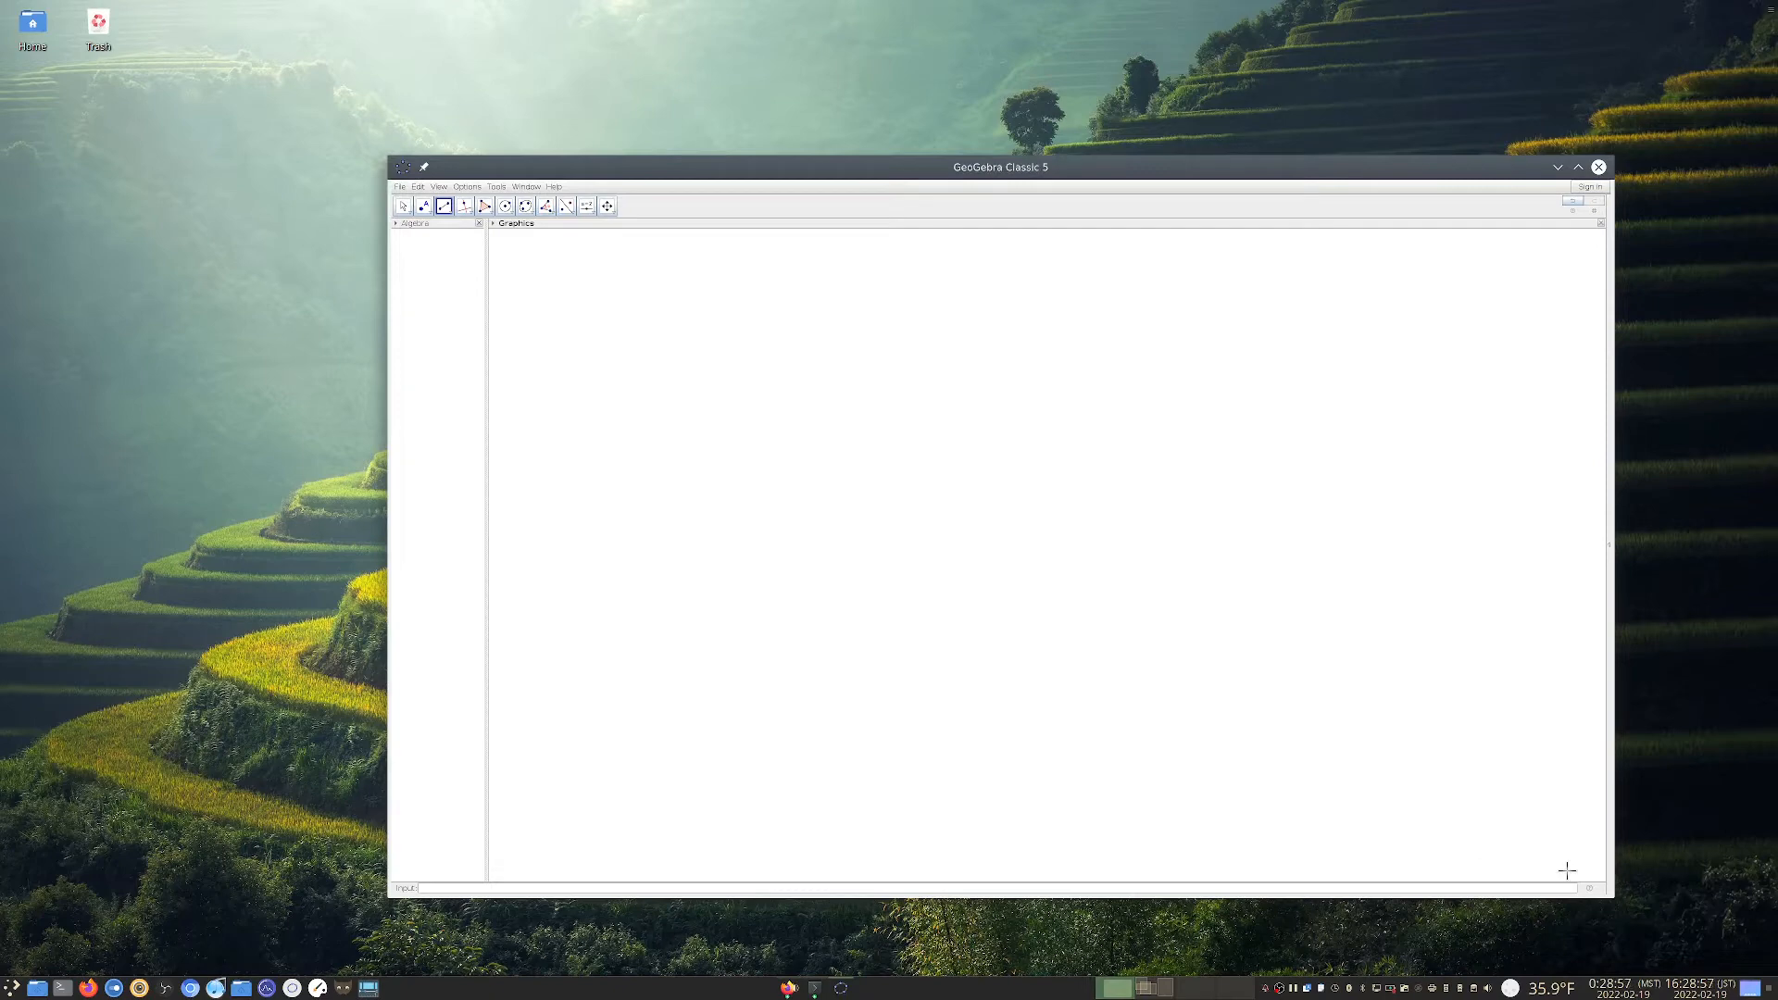
{"action": "left_click_drag", "start_coordinate": [1613, 896], "coordinate": [1277, 824]}
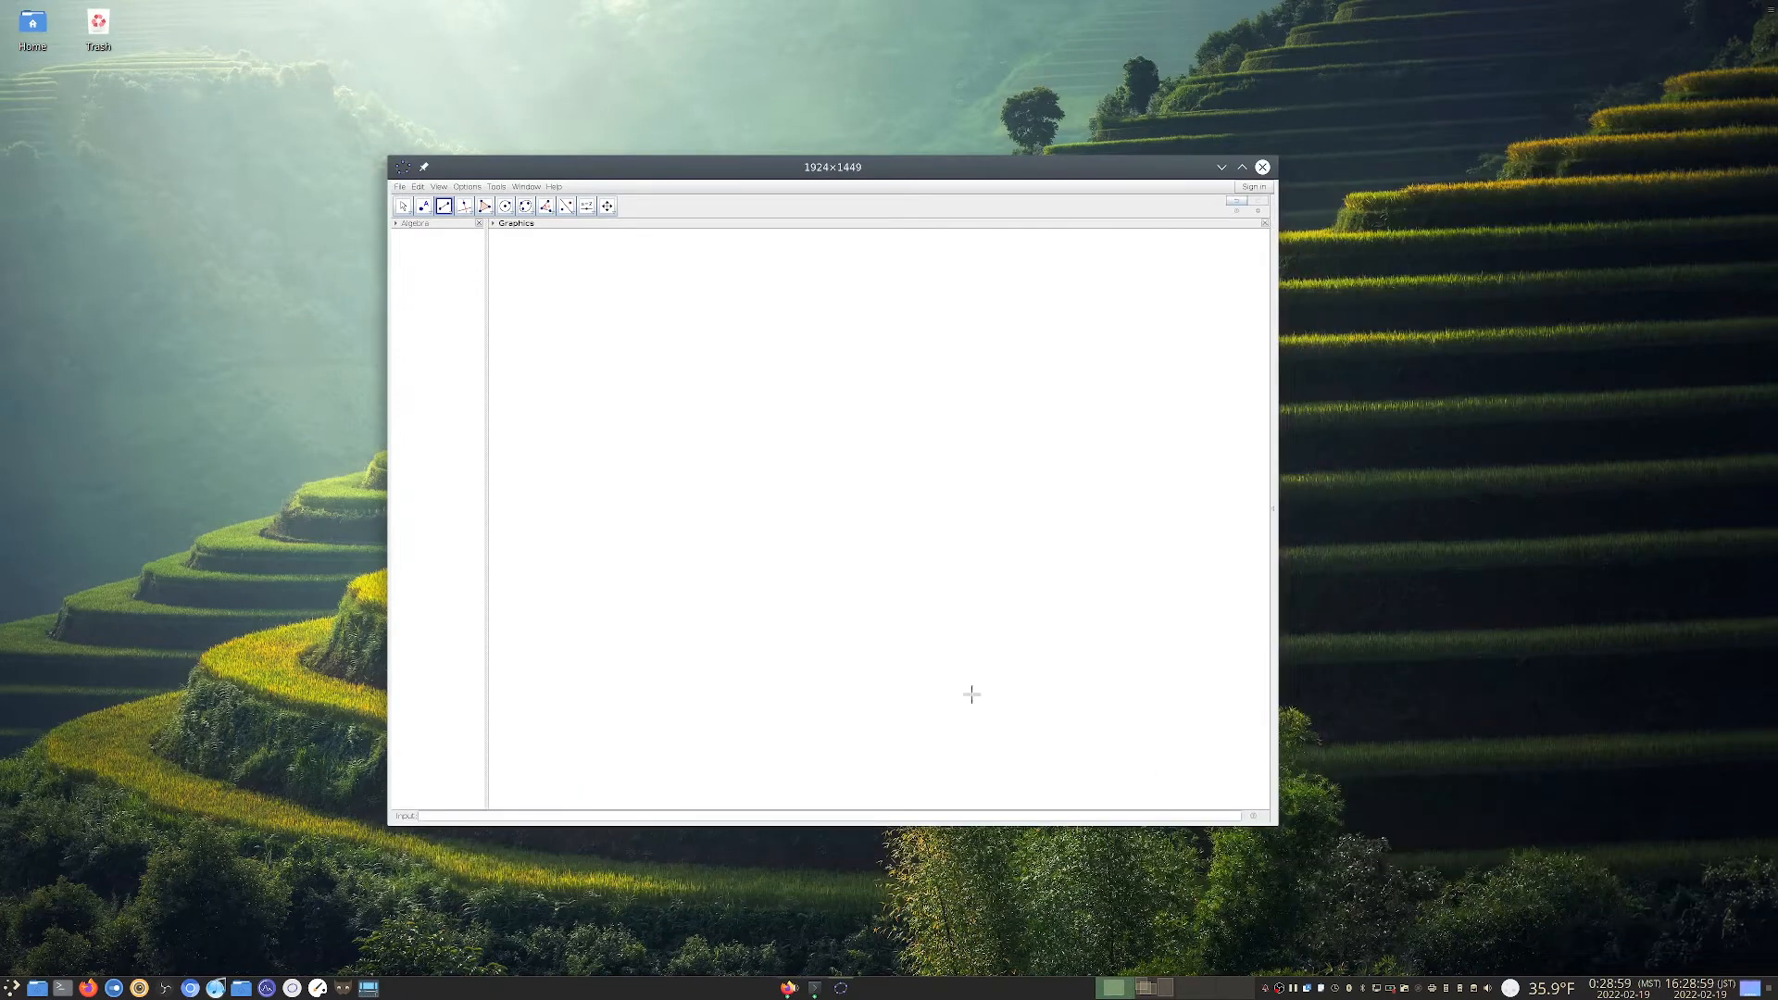
Draw segment AB starting at about (2.34, -8.56), and move endpoint B down to about (16.62, -12.5) so the segment slopes
{"action": "left_click", "coordinate": [642, 572]}
{"action": "left_click", "coordinate": [1000, 579]}
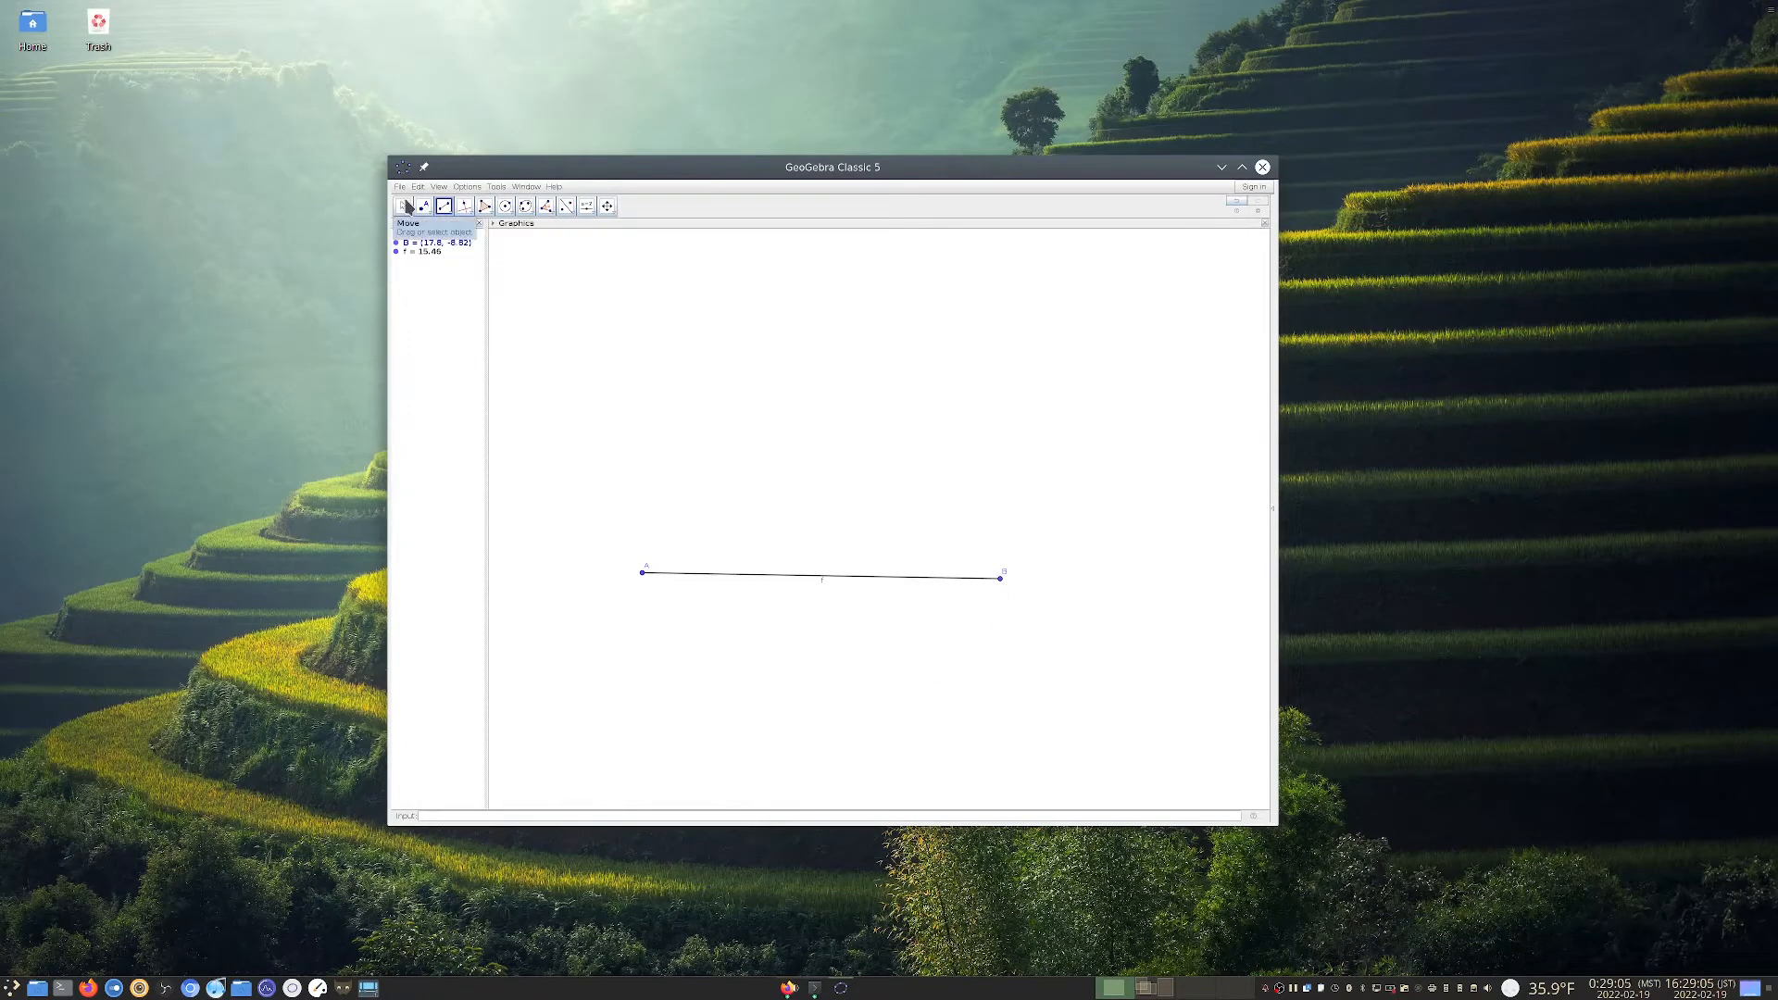
{"action": "left_click", "coordinate": [408, 206]}
{"action": "left_click_drag", "start_coordinate": [1000, 579], "coordinate": [973, 665]}
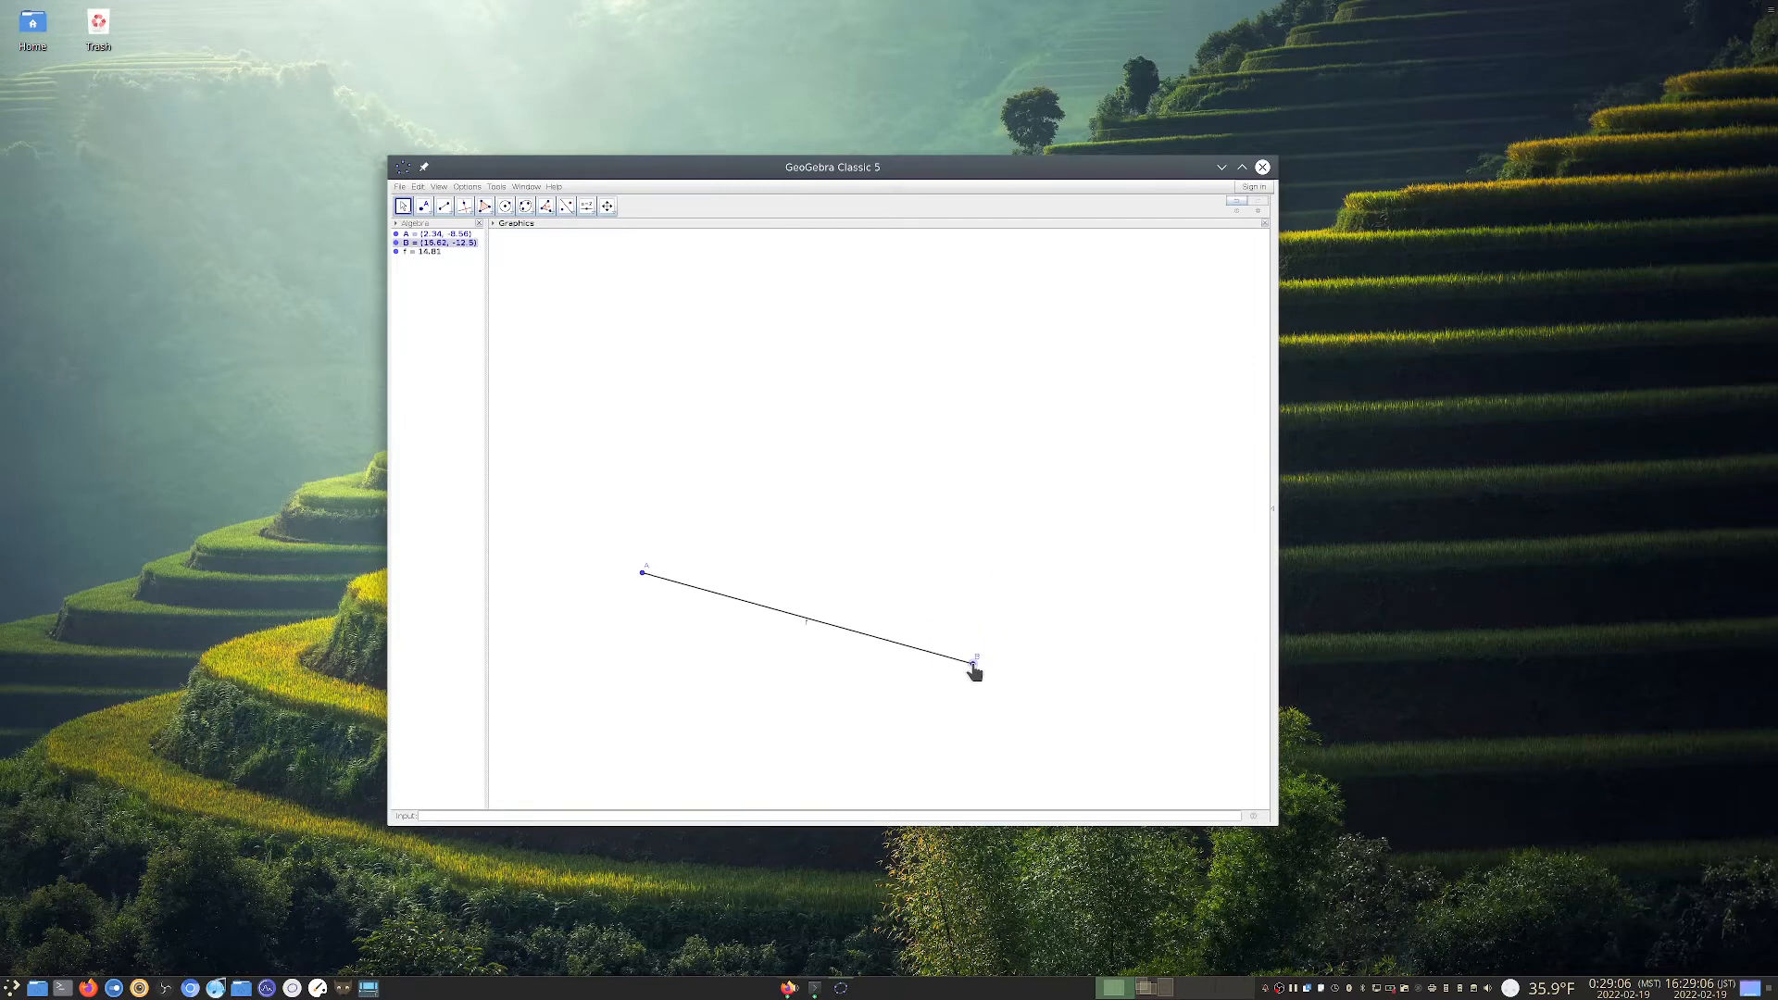
Place point C on segment AB at about (9.85, -10.63) and point D between A and C at about (6.03, -9.58)
{"action": "left_click", "coordinate": [424, 206]}
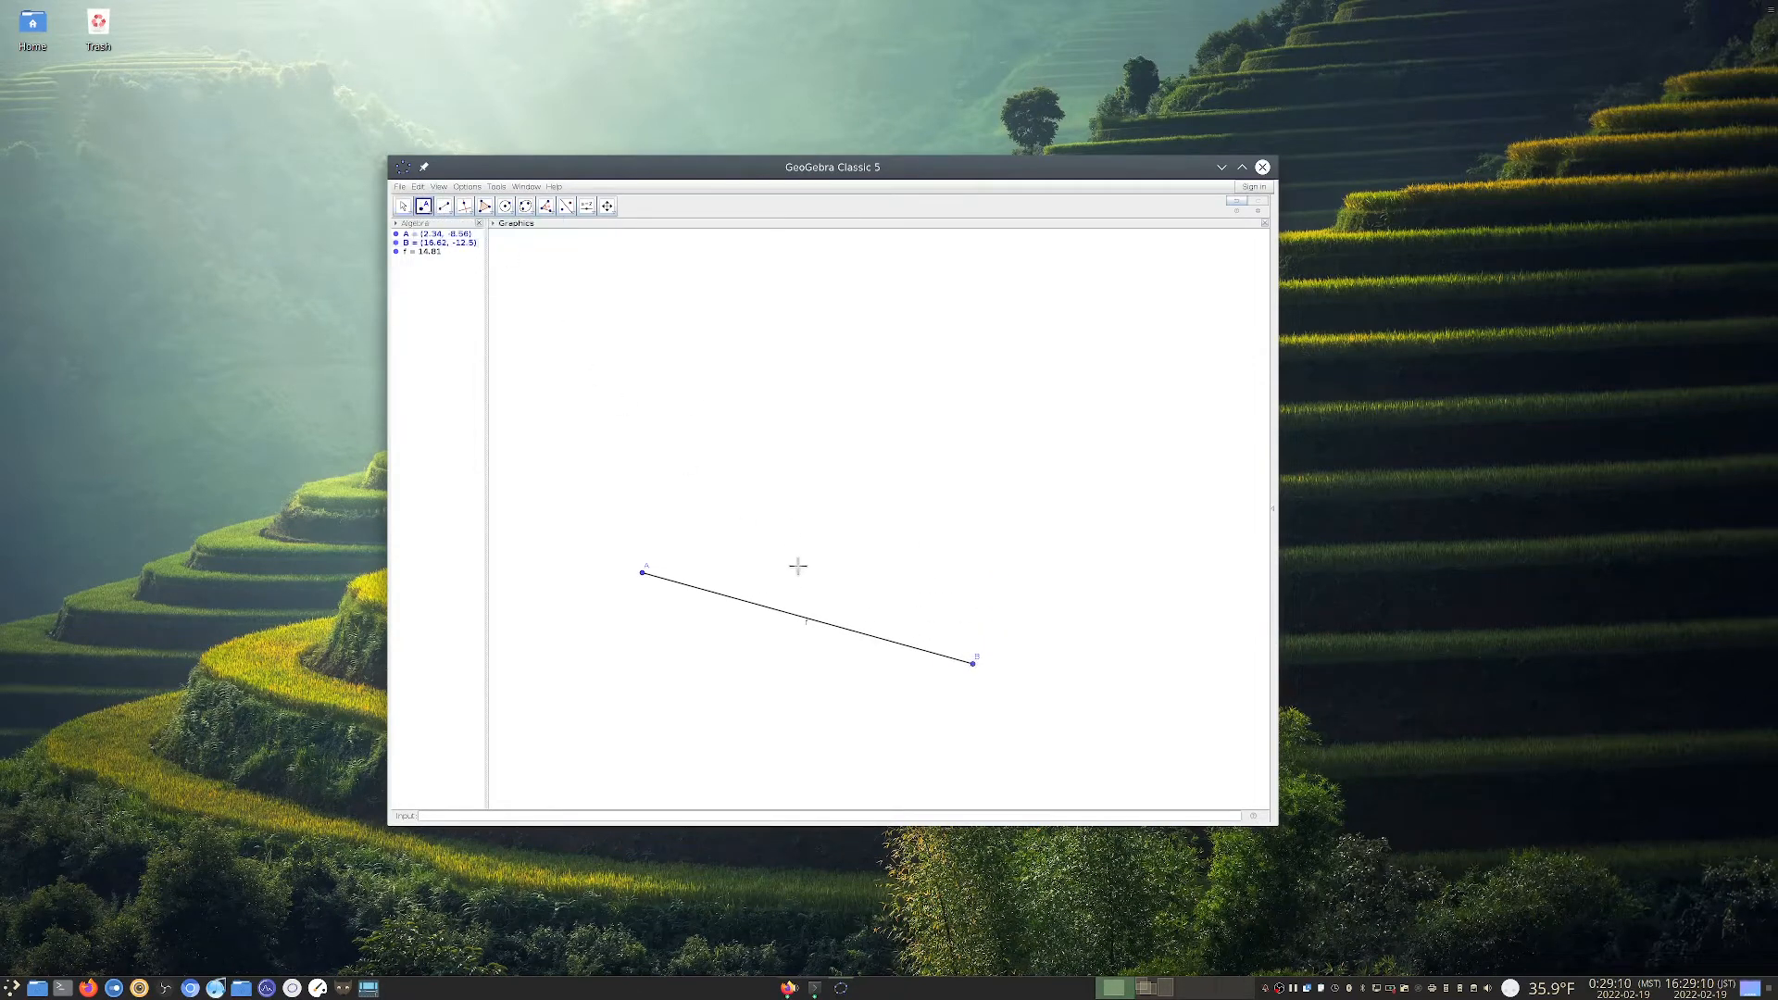
{"action": "left_click", "coordinate": [815, 621]}
{"action": "left_click", "coordinate": [505, 206]}
{"action": "left_click", "coordinate": [424, 206]}
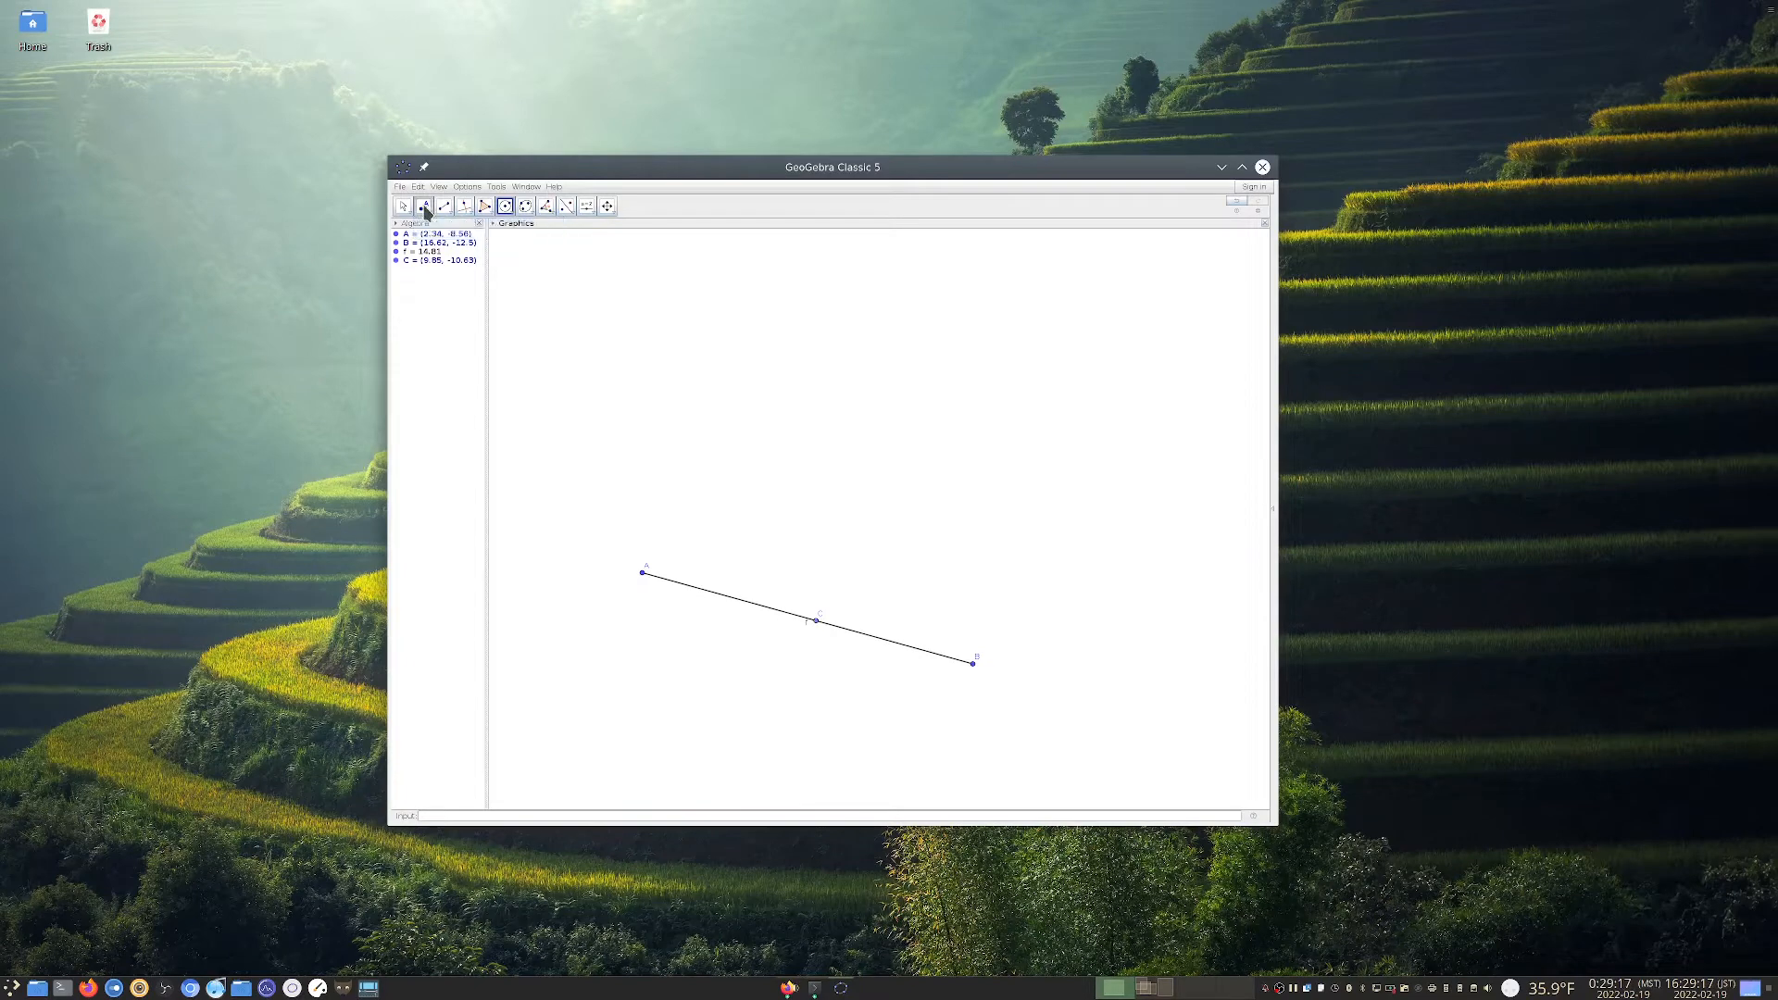
{"action": "left_click", "coordinate": [728, 598]}
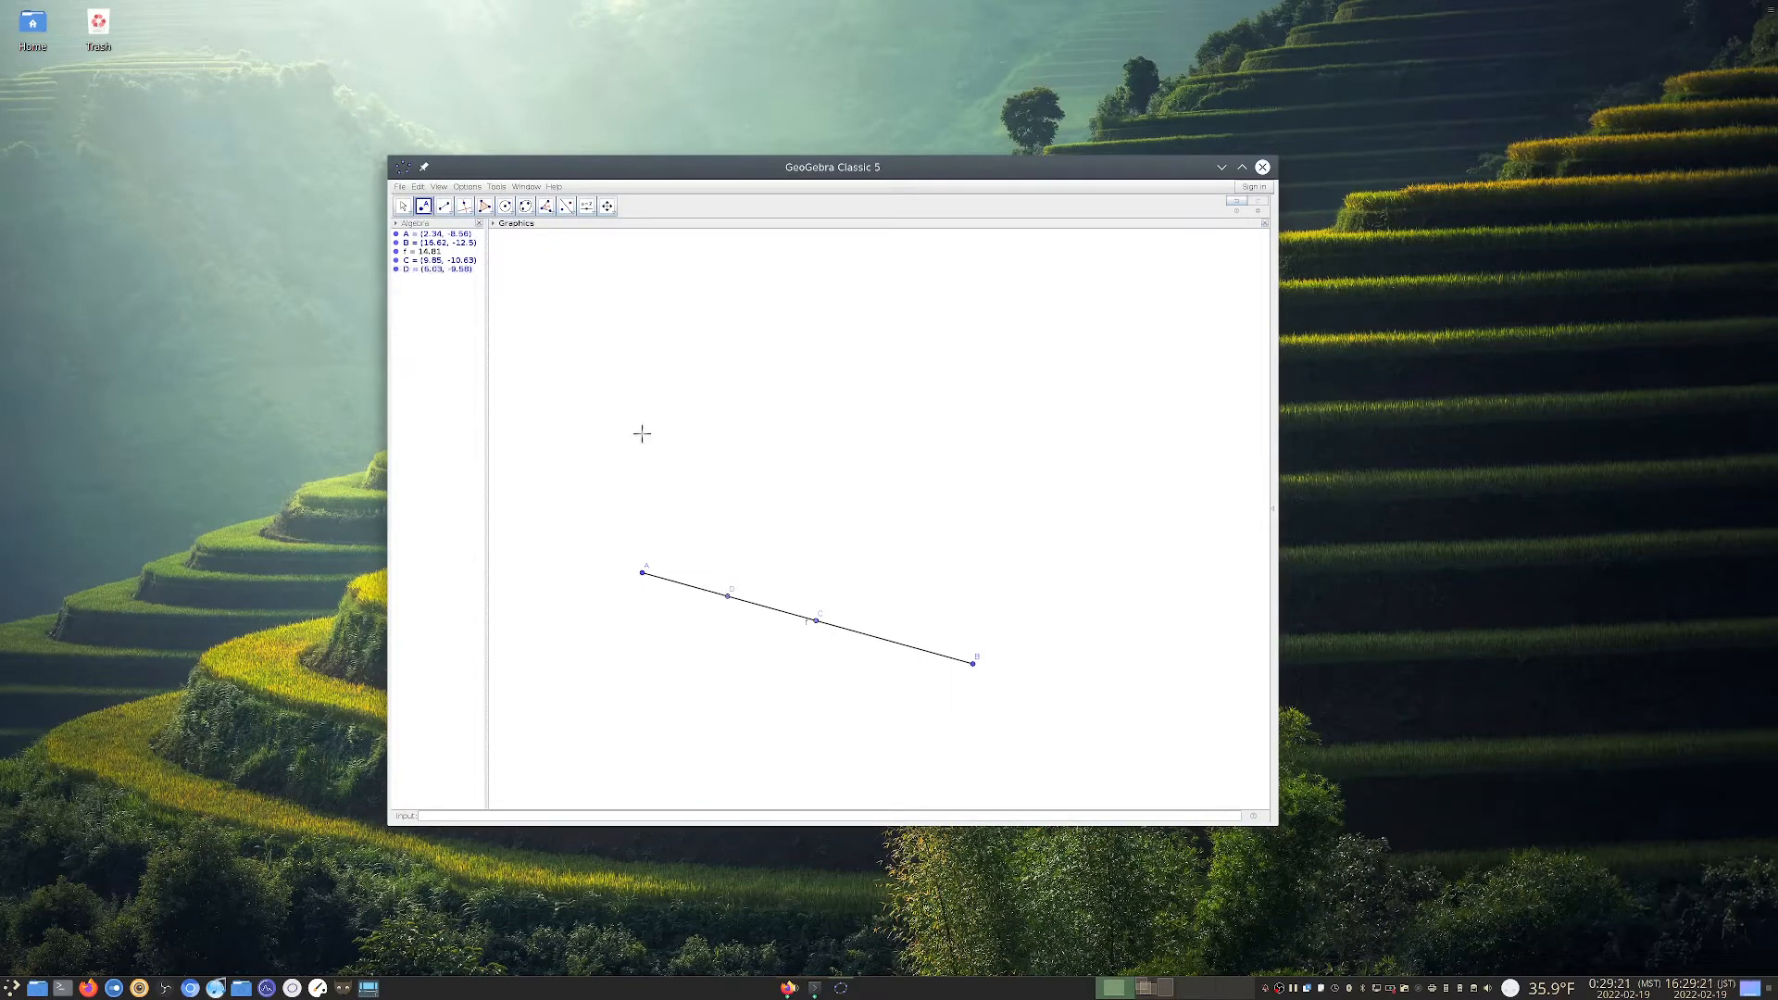
Construct a circle centred at C through D and a second circle centred at D through C
{"action": "left_click", "coordinate": [505, 205]}
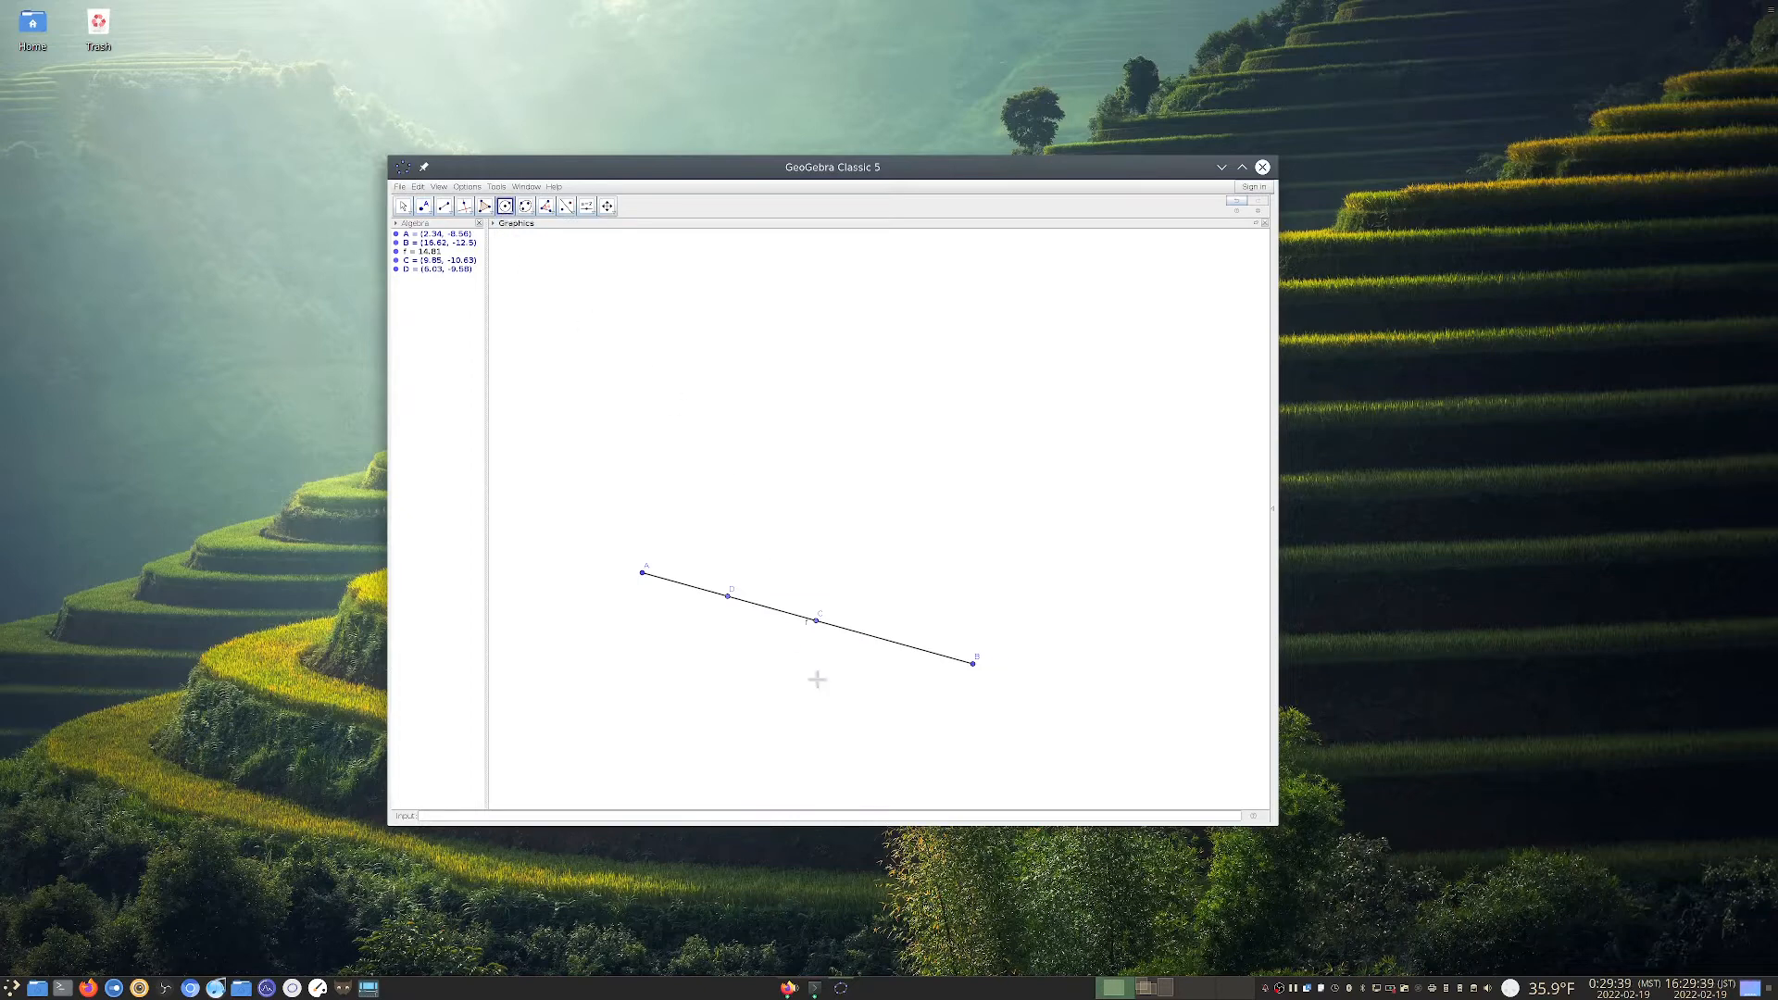
{"action": "left_click", "coordinate": [814, 622]}
{"action": "left_click", "coordinate": [728, 600]}
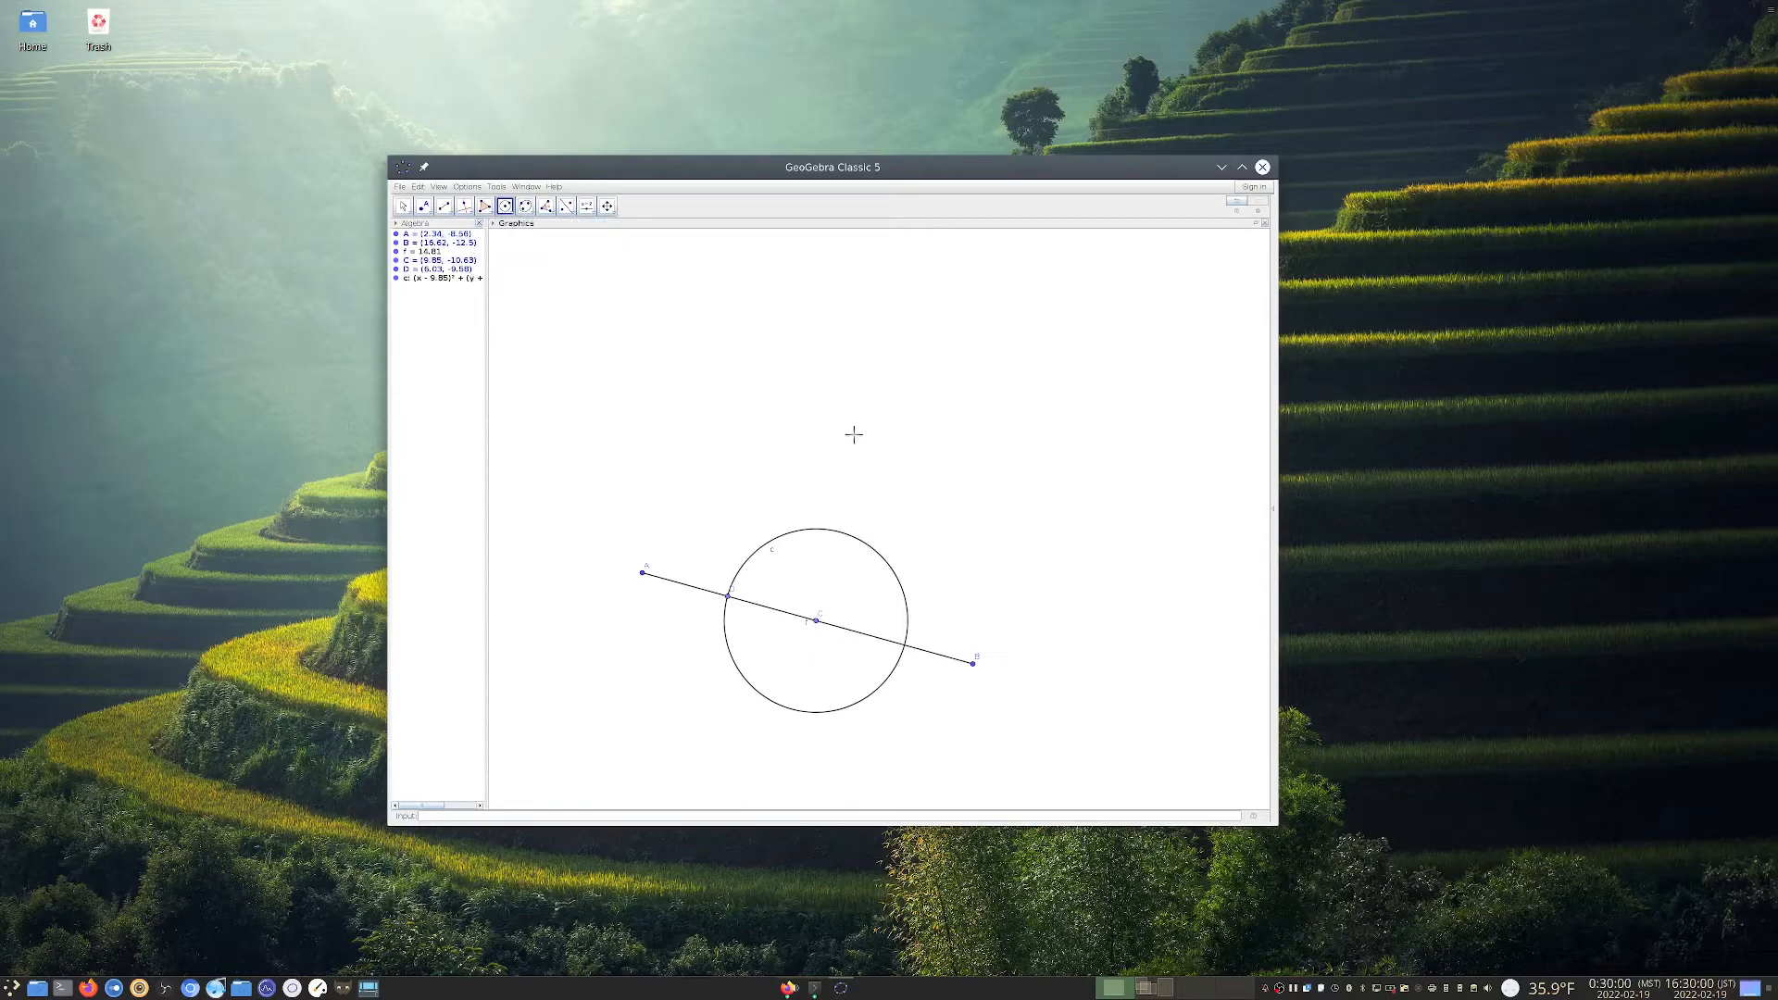
{"action": "left_click", "coordinate": [729, 600]}
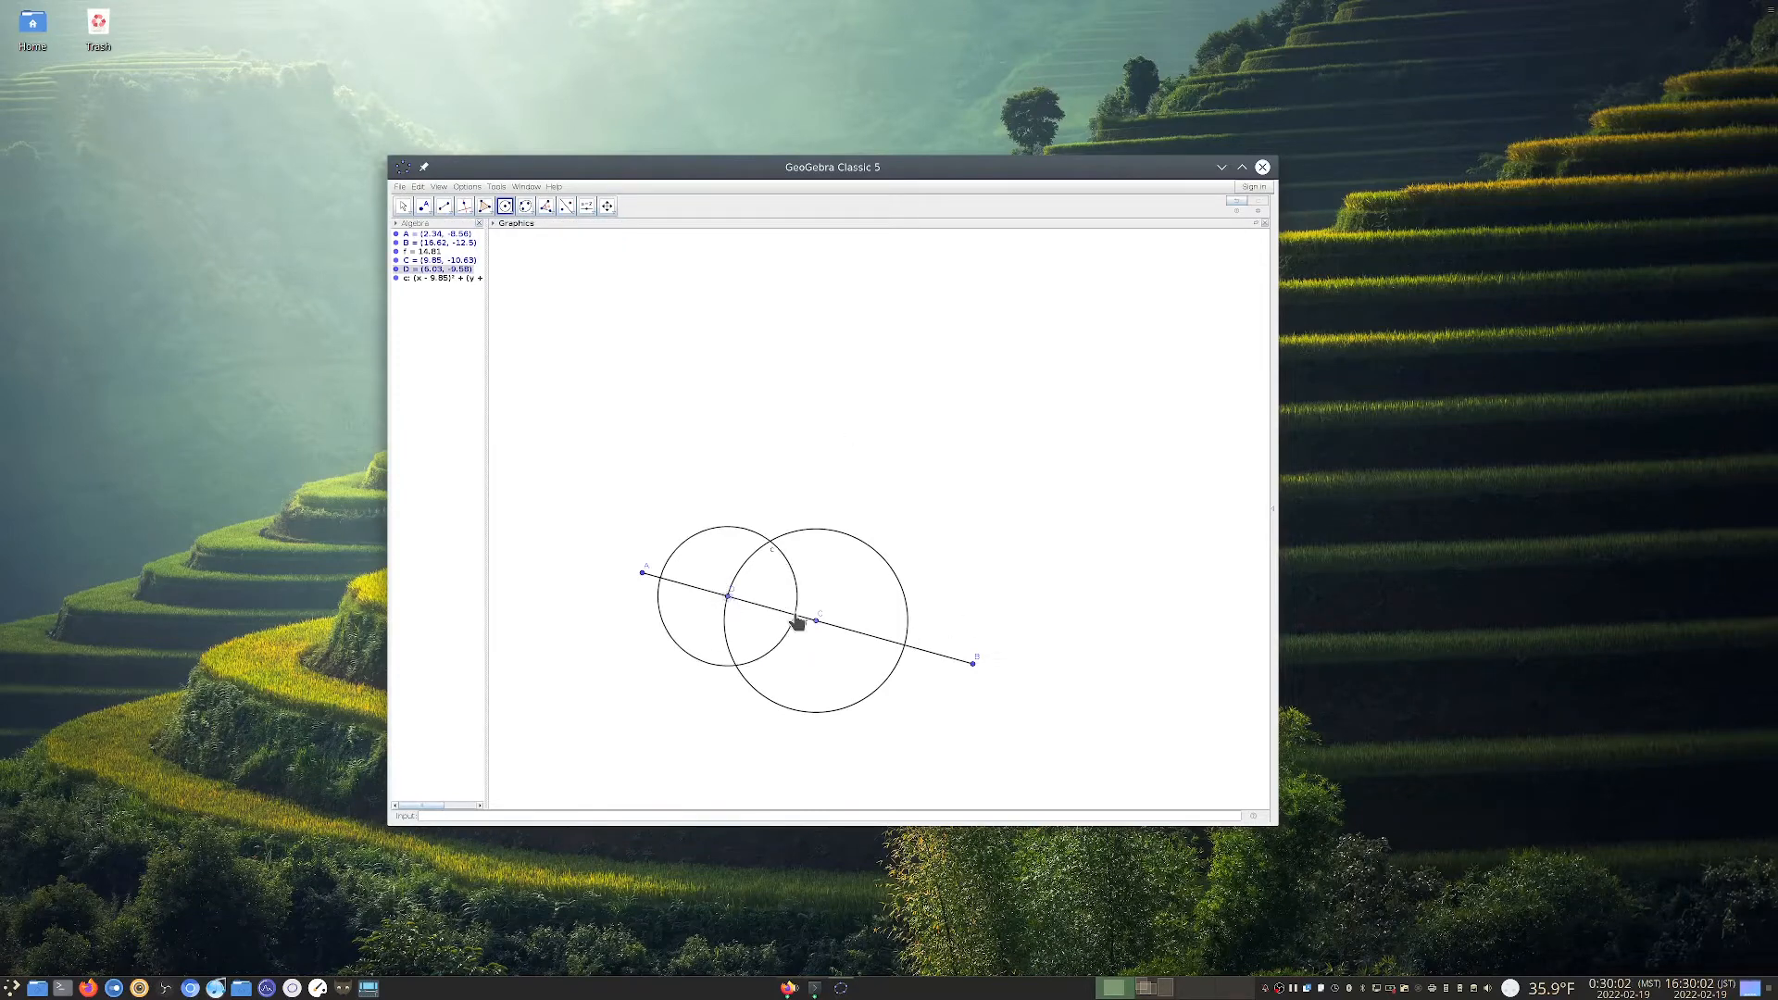
{"action": "left_click", "coordinate": [815, 624]}
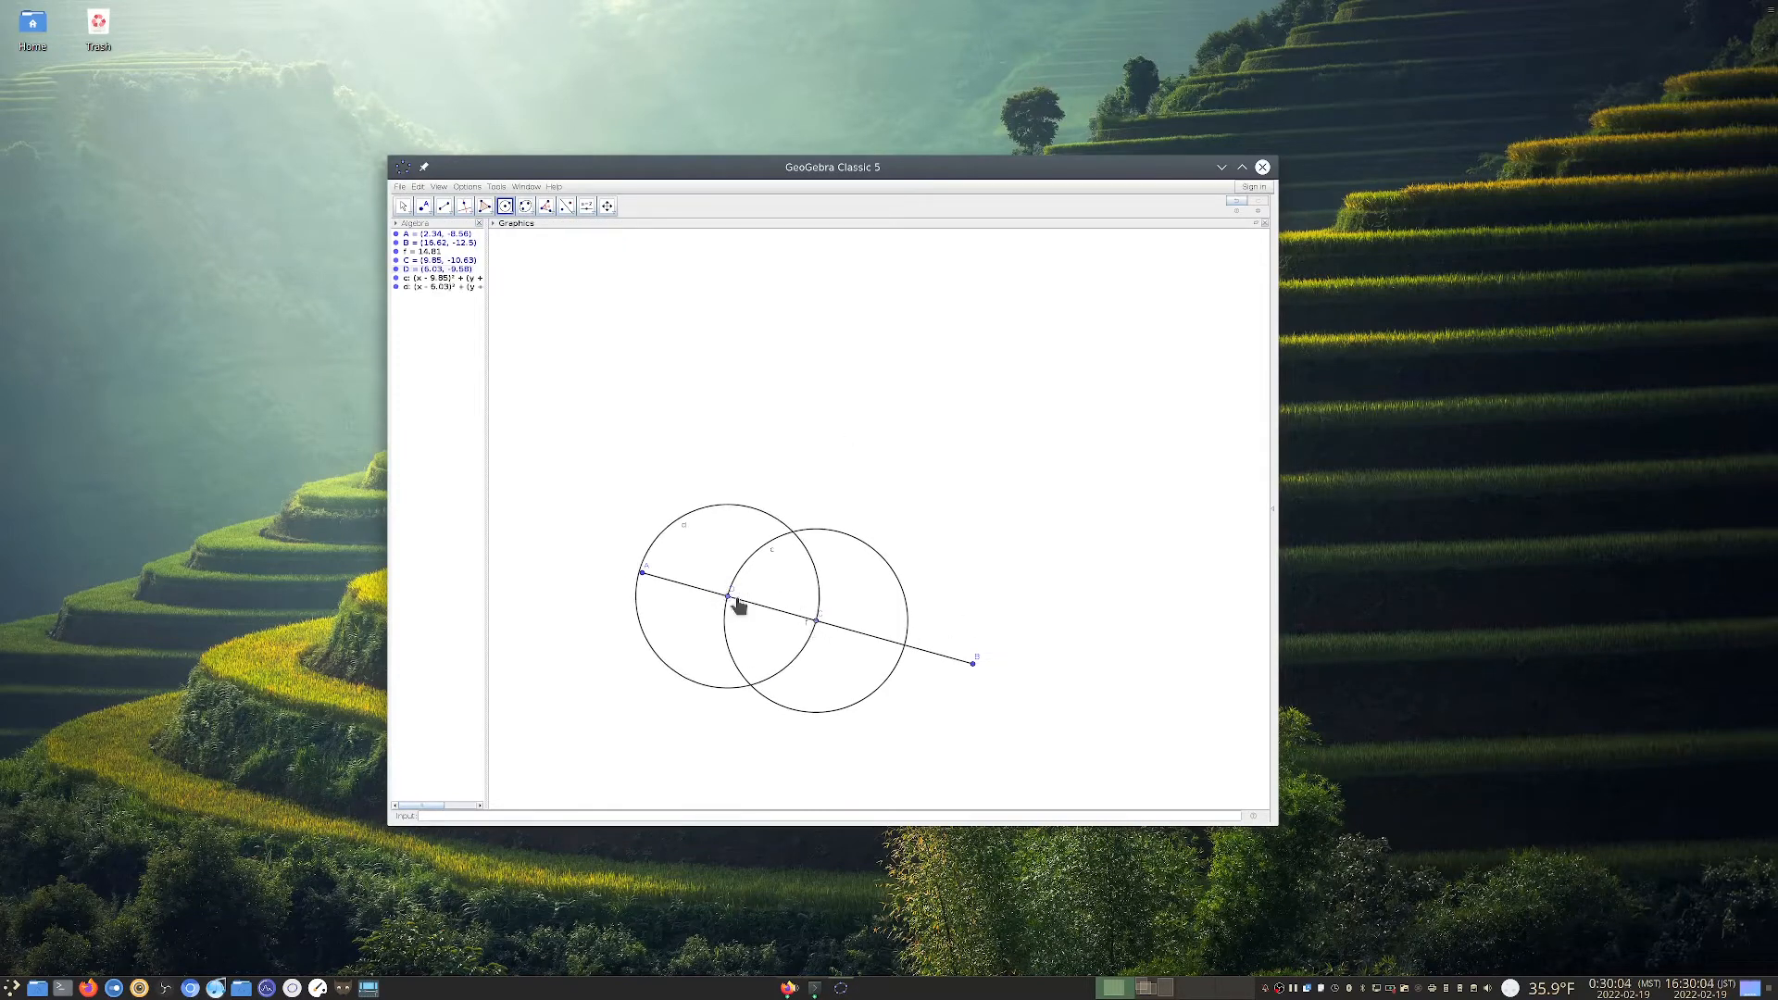
Draw a segment joining points C and D on top of line AB
{"action": "left_click", "coordinate": [447, 209]}
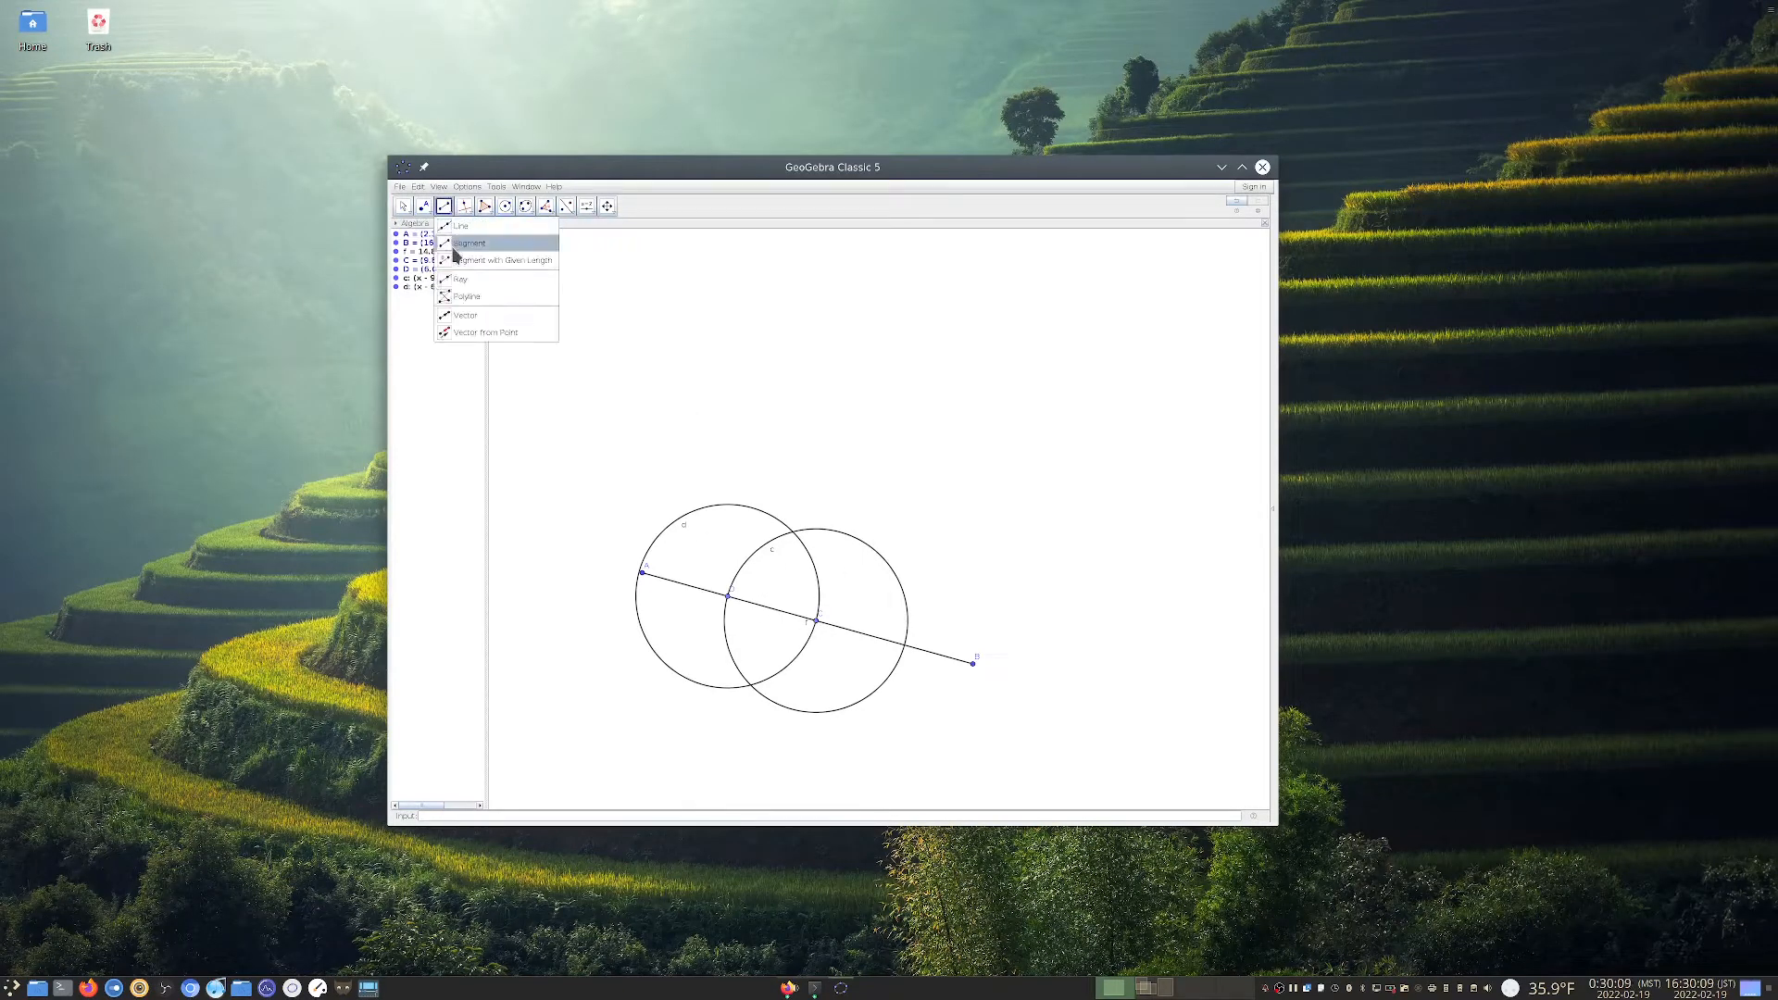
{"action": "left_click", "coordinate": [460, 247]}
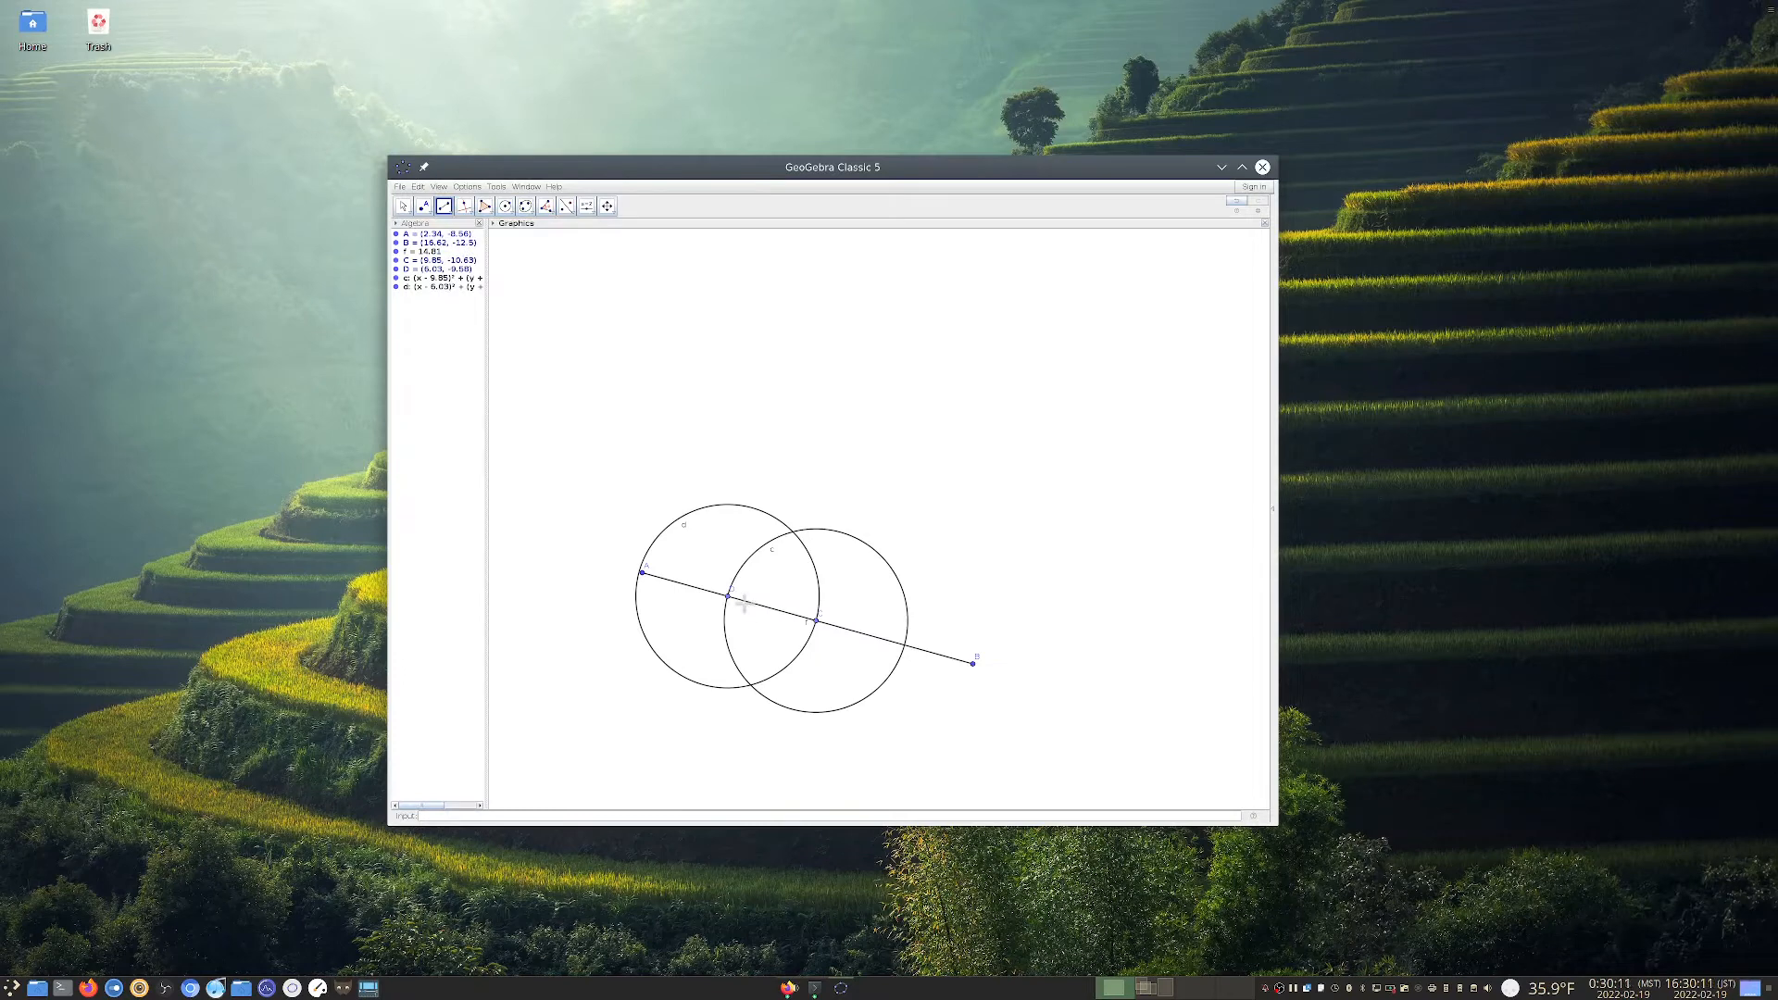
{"action": "left_click", "coordinate": [817, 621]}
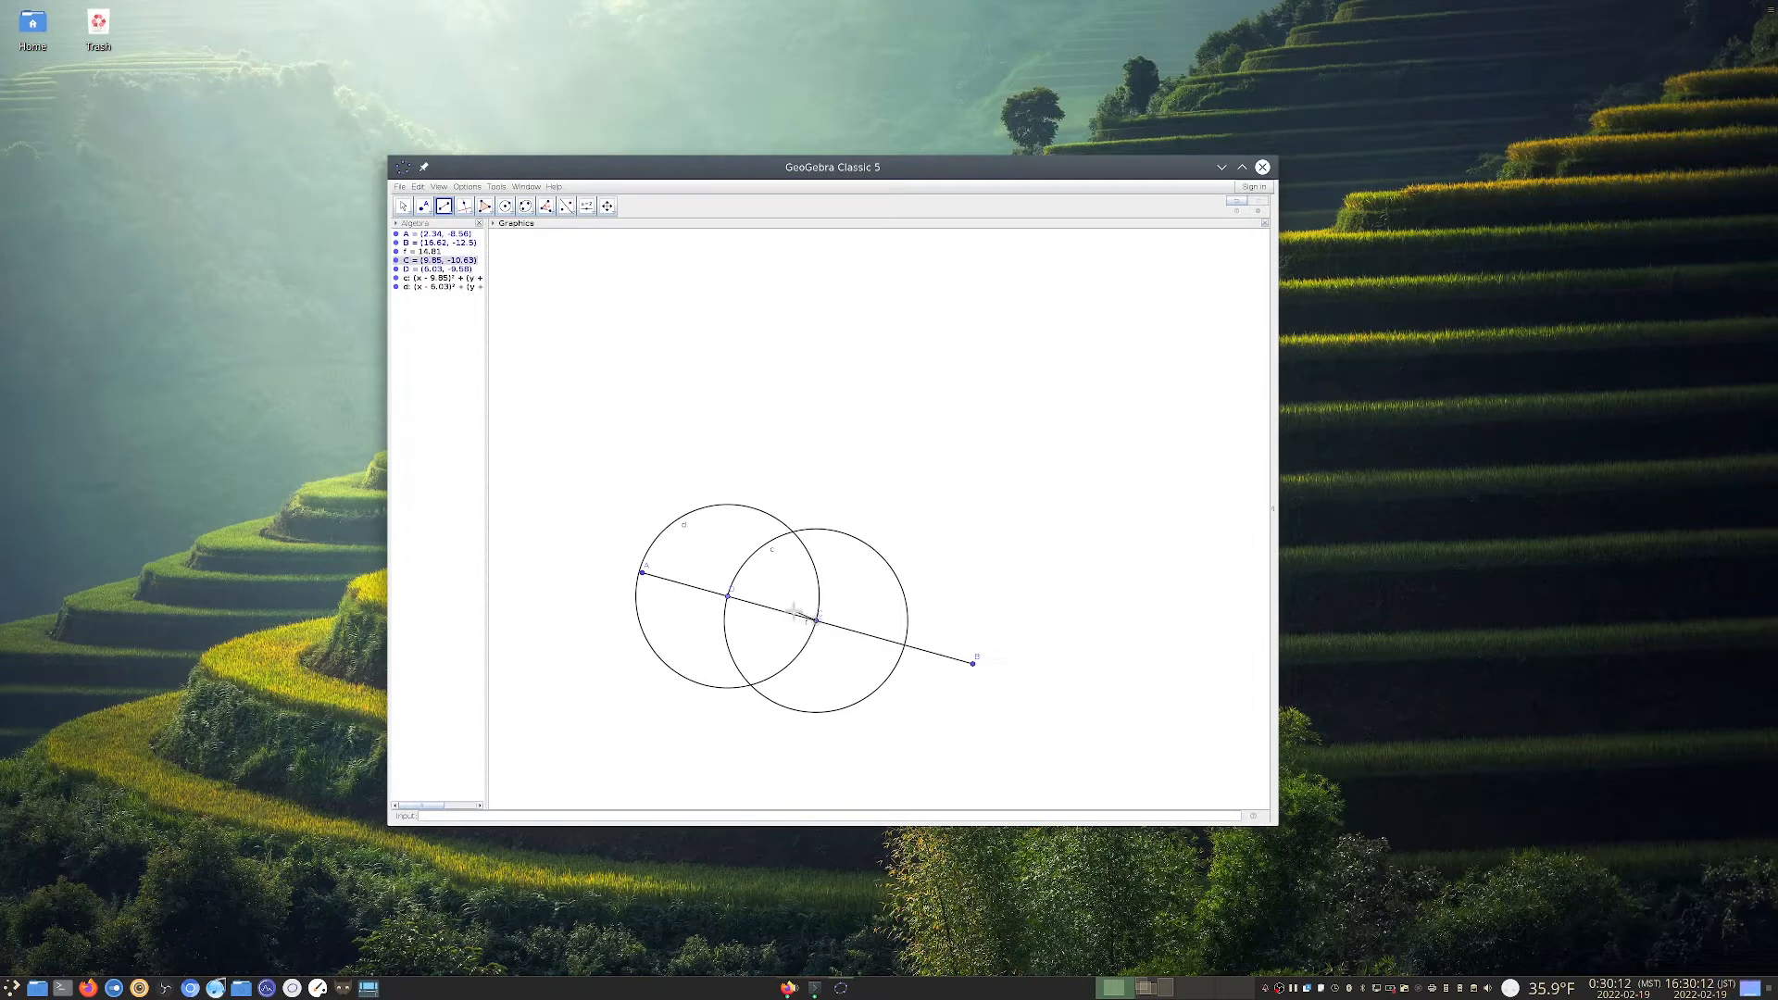
{"action": "left_click", "coordinate": [730, 598]}
Colour segment CD red and raise its line thickness to the maximum
{"action": "left_click", "coordinate": [403, 209]}
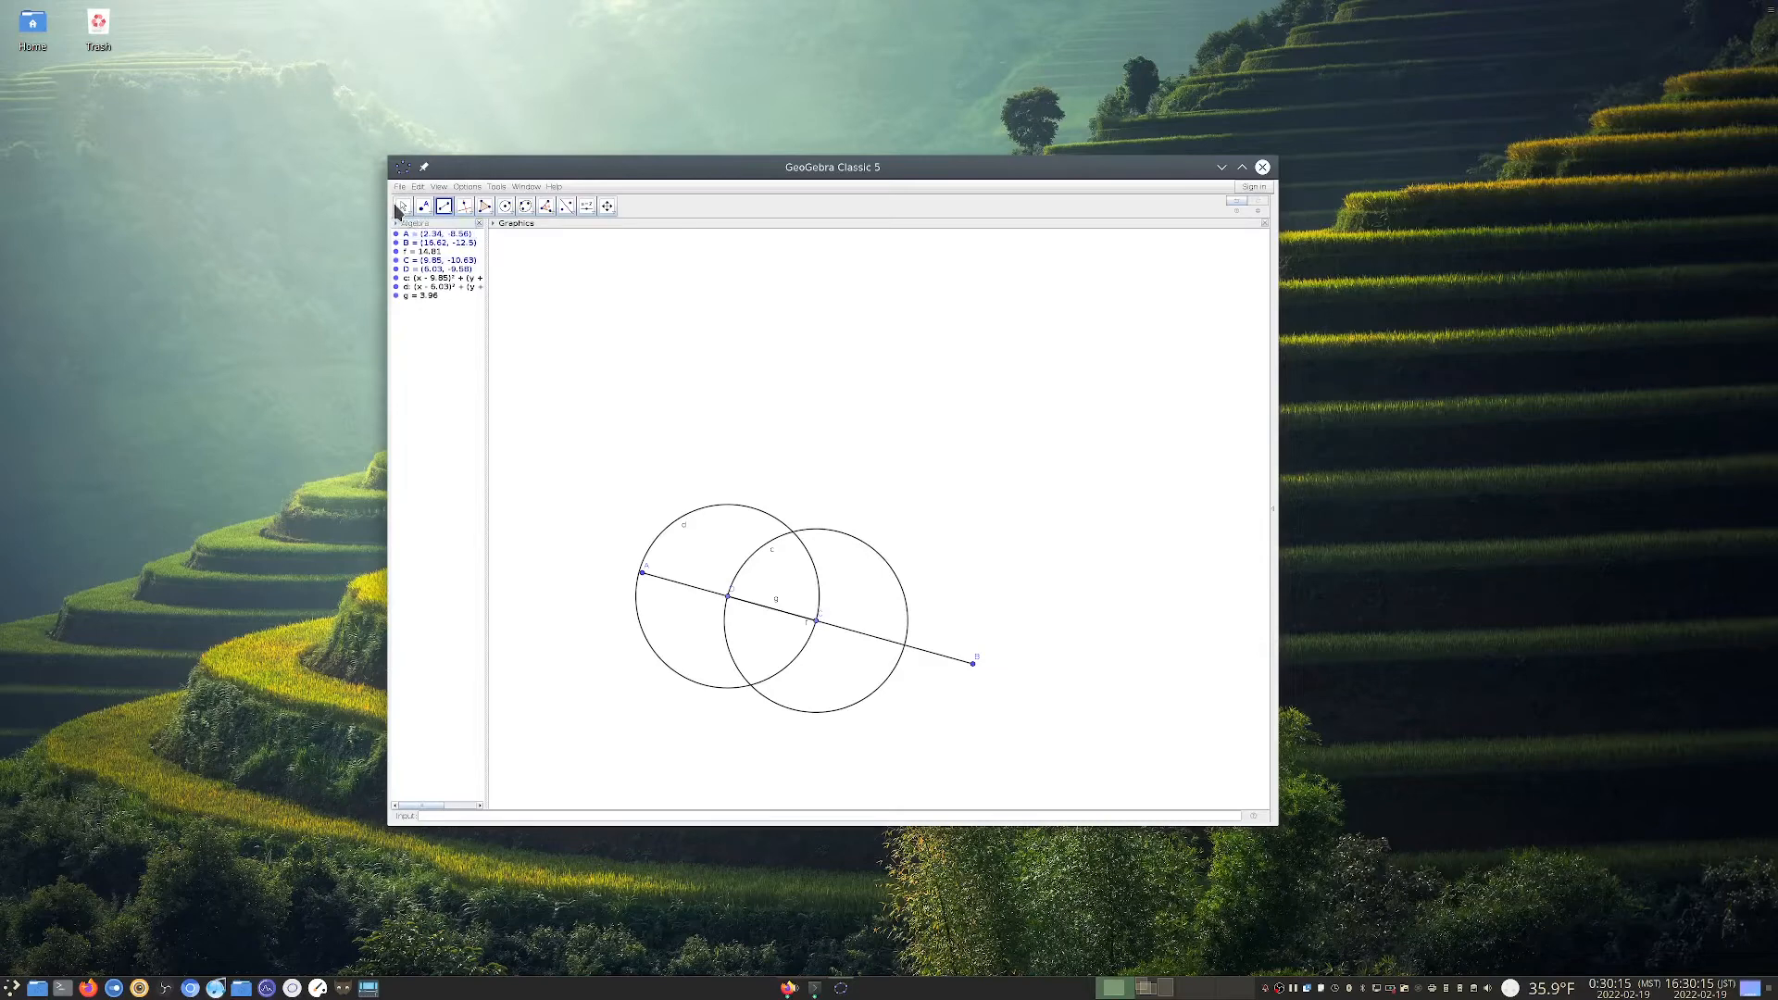
{"action": "right_click", "coordinate": [434, 297]}
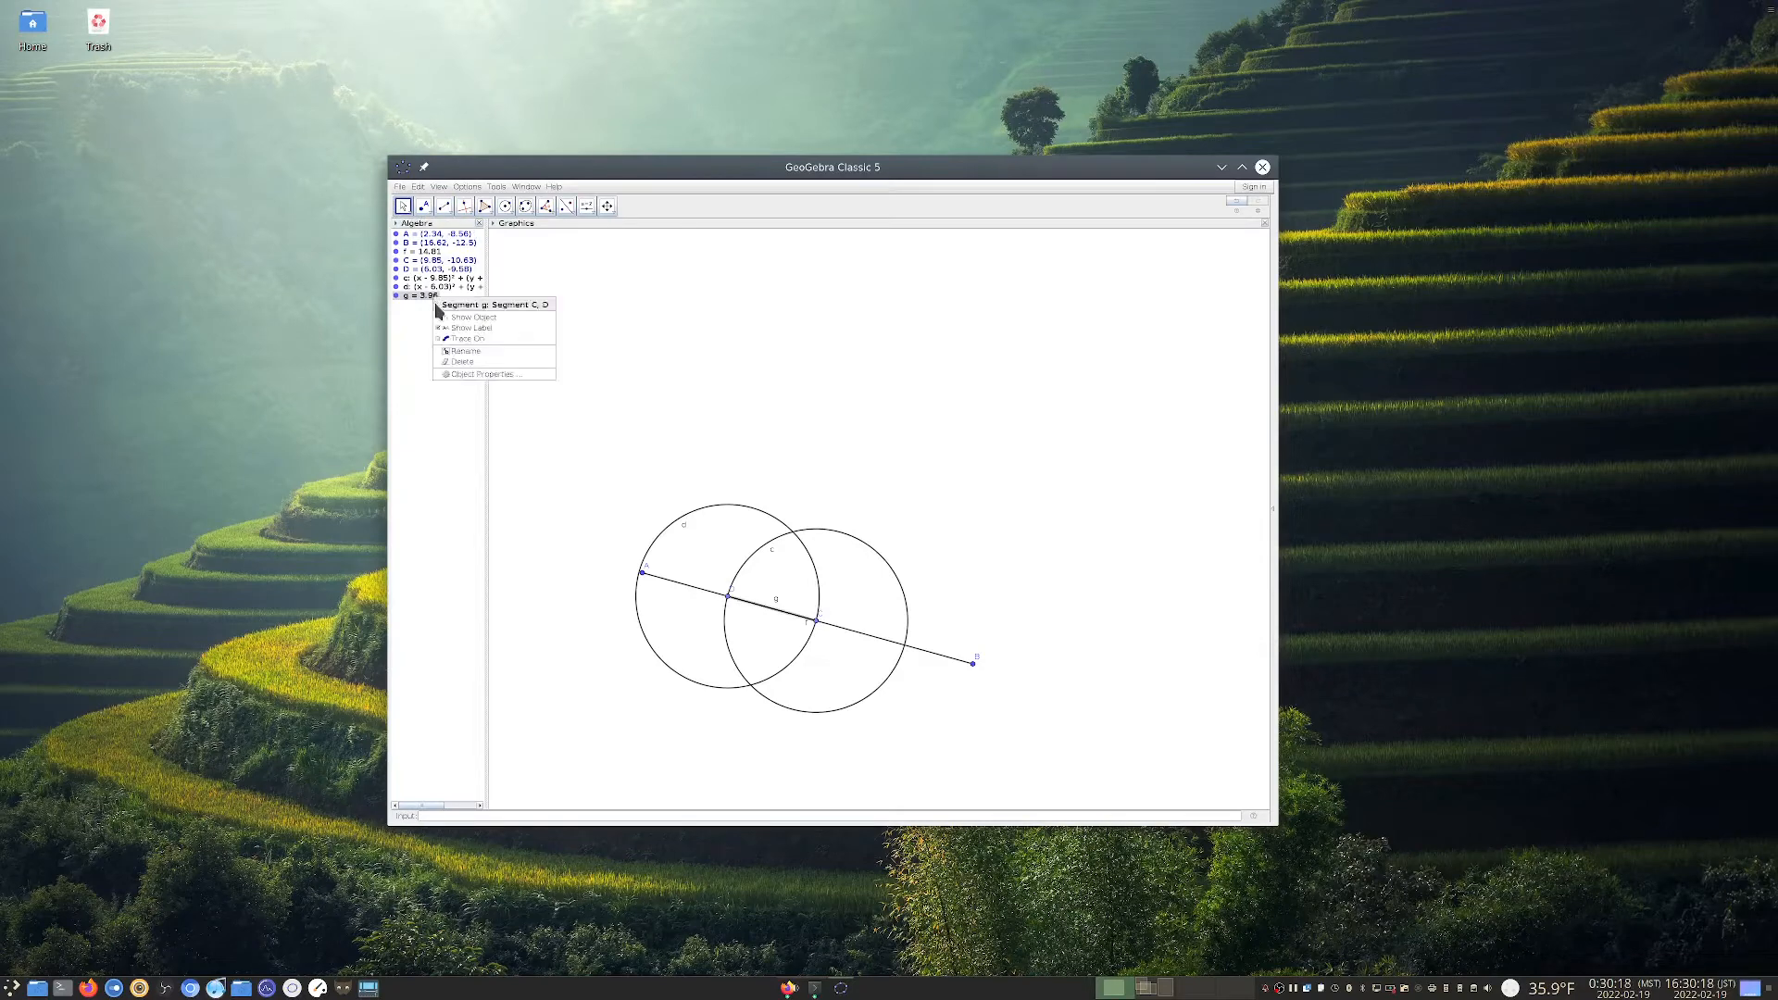
{"action": "left_click", "coordinate": [452, 373]}
{"action": "left_click", "coordinate": [1182, 257]}
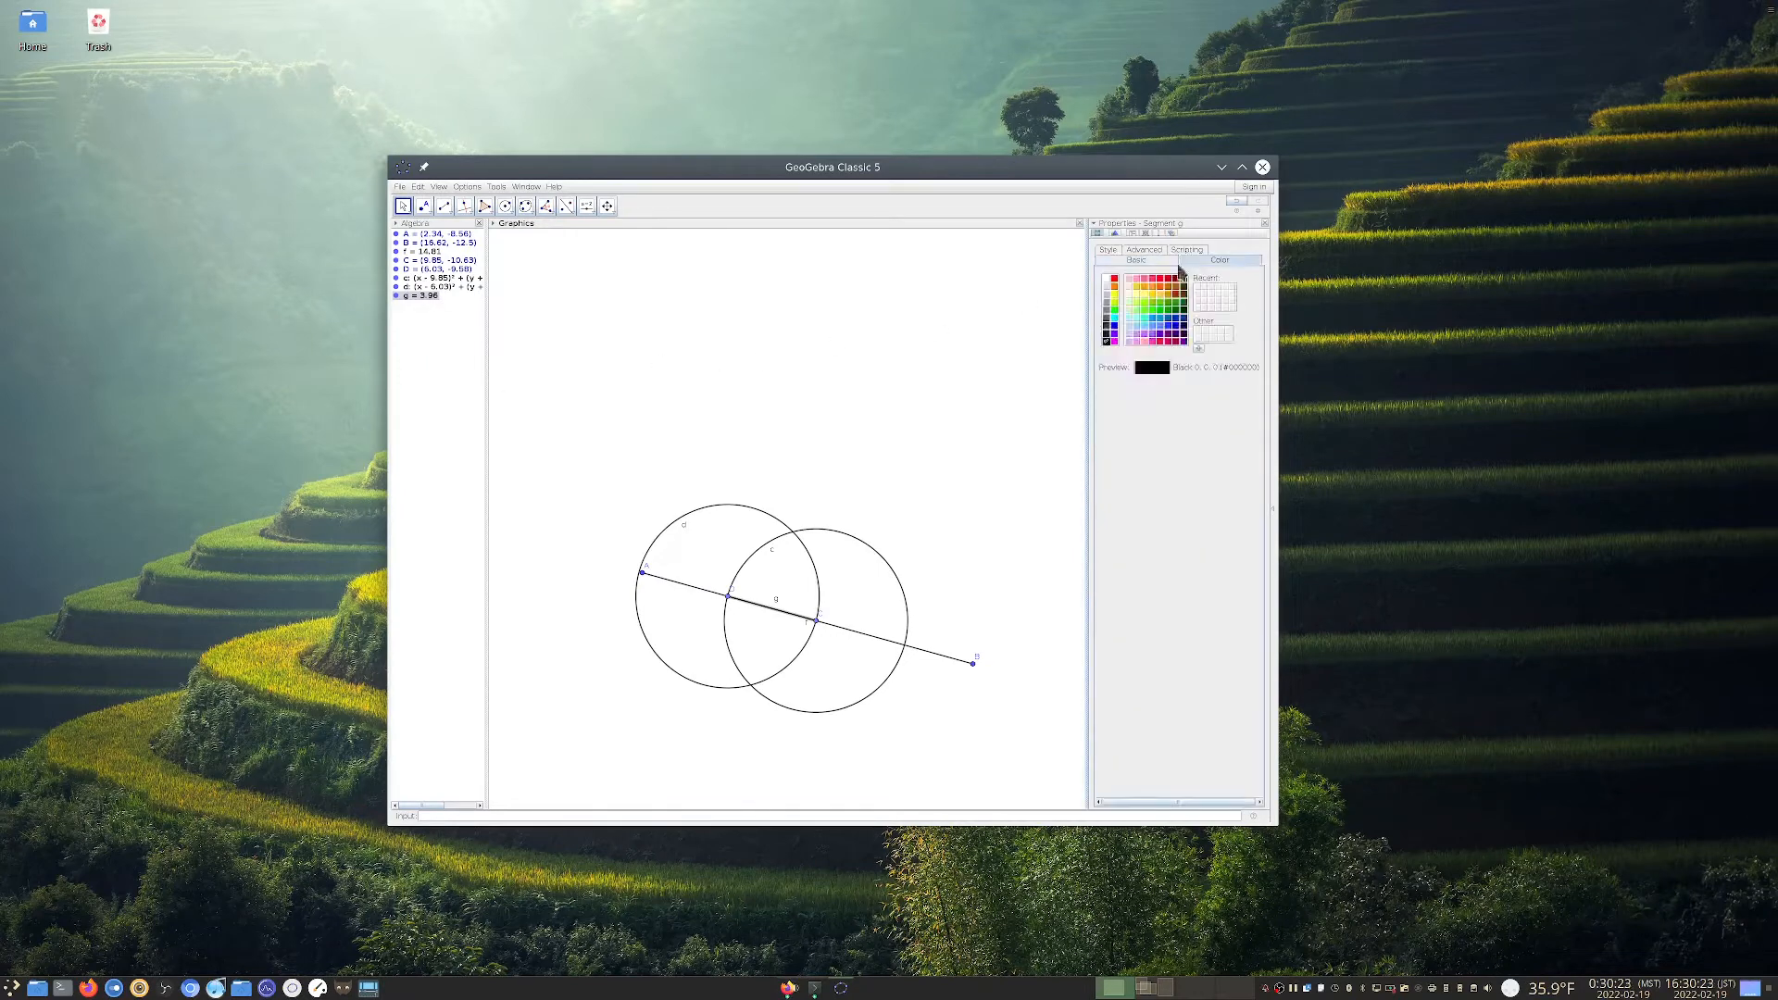
{"action": "left_click", "coordinate": [1115, 278]}
{"action": "left_click", "coordinate": [1122, 262]}
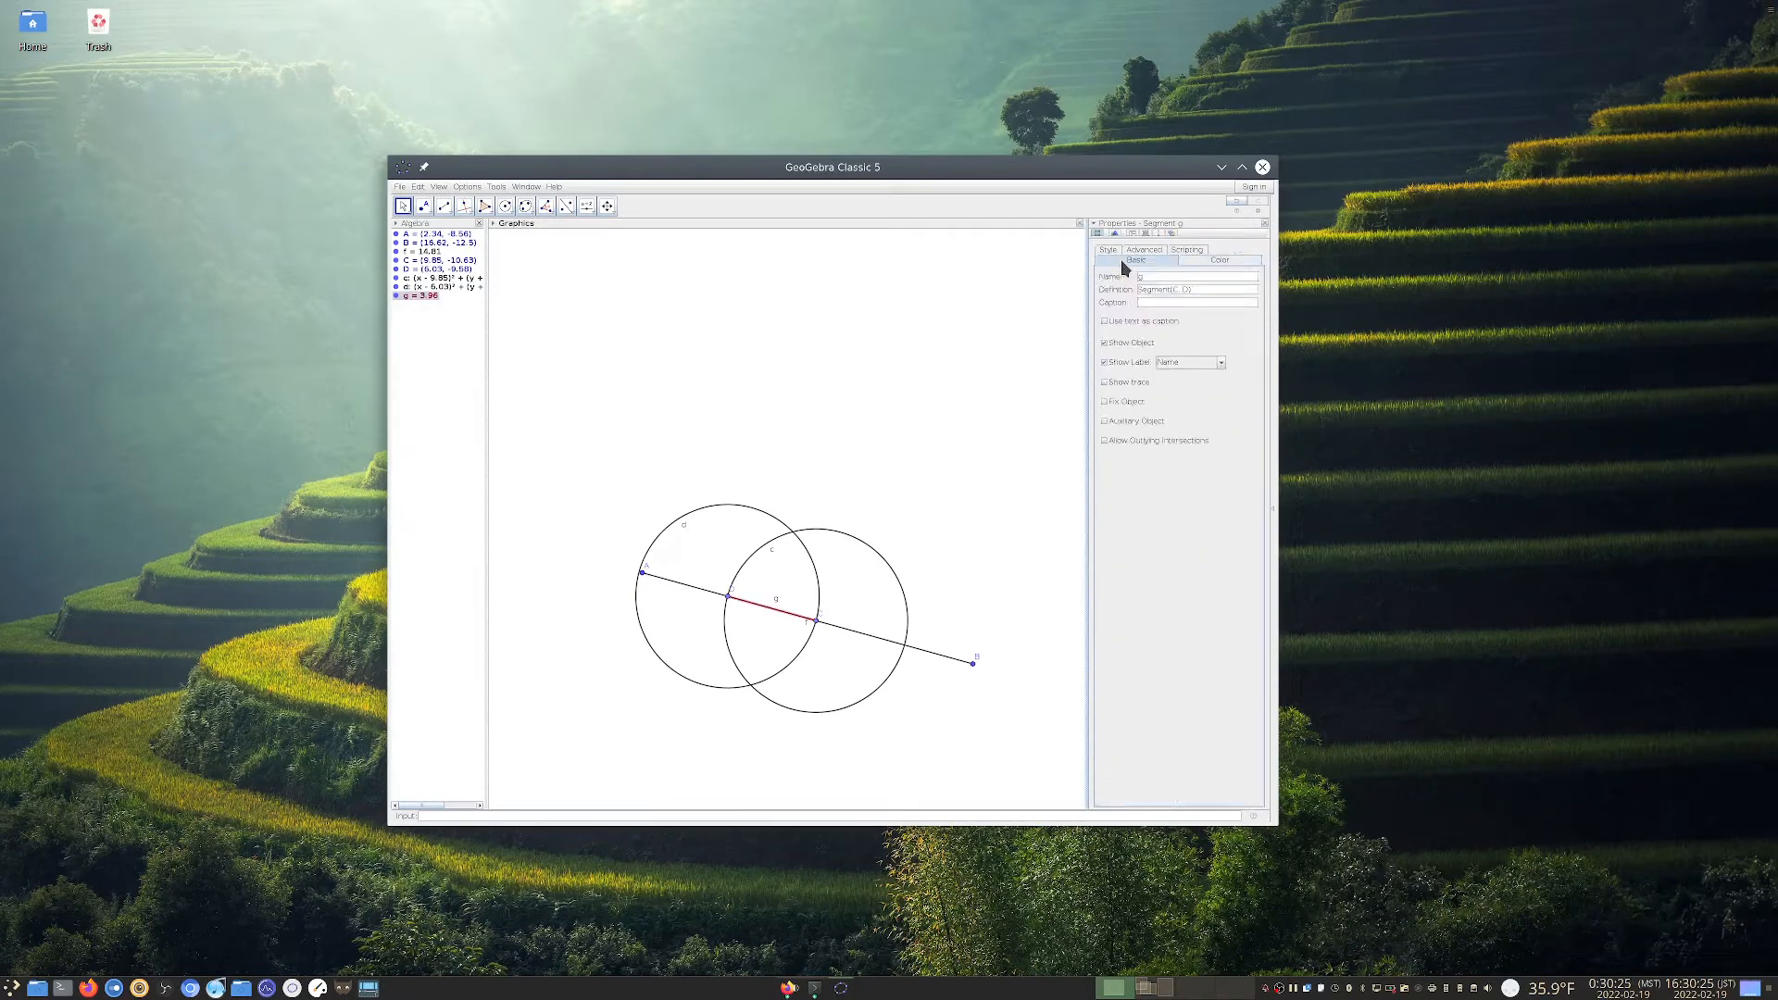
{"action": "left_click", "coordinate": [1117, 252]}
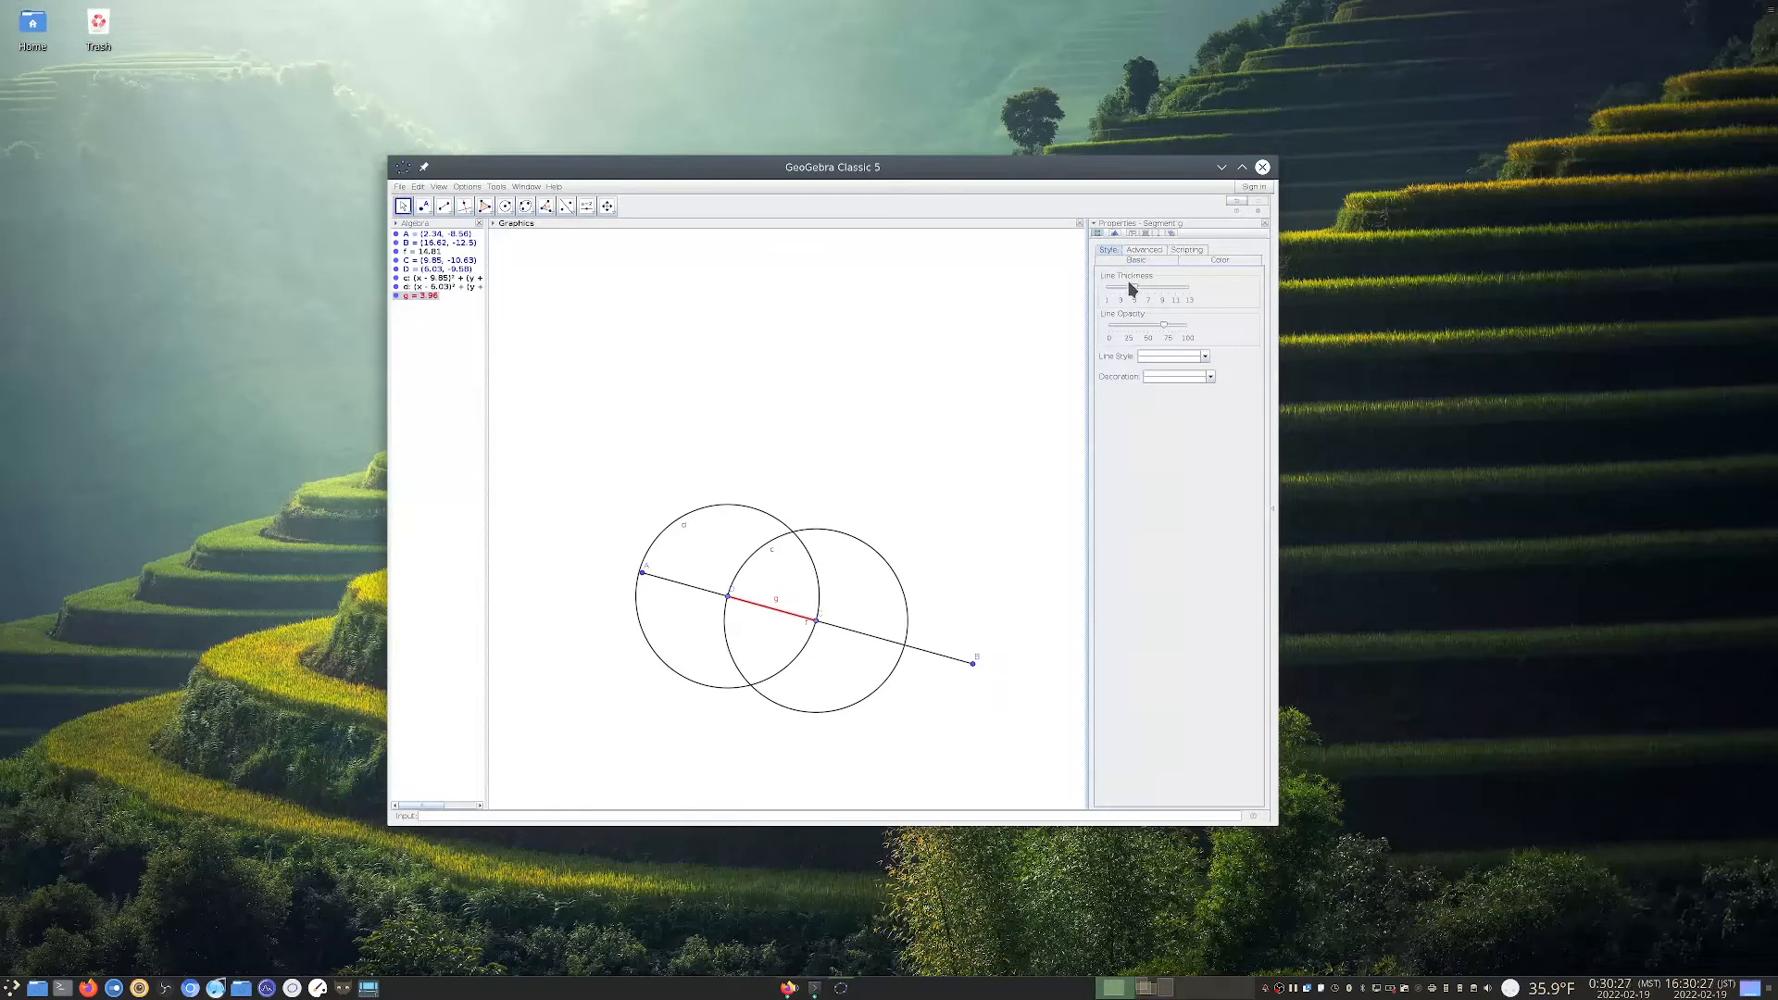
{"action": "left_click_drag", "start_coordinate": [1133, 285], "coordinate": [1195, 285]}
Lower the line opacity of segment AB to about 25
{"action": "left_click", "coordinate": [428, 242]}
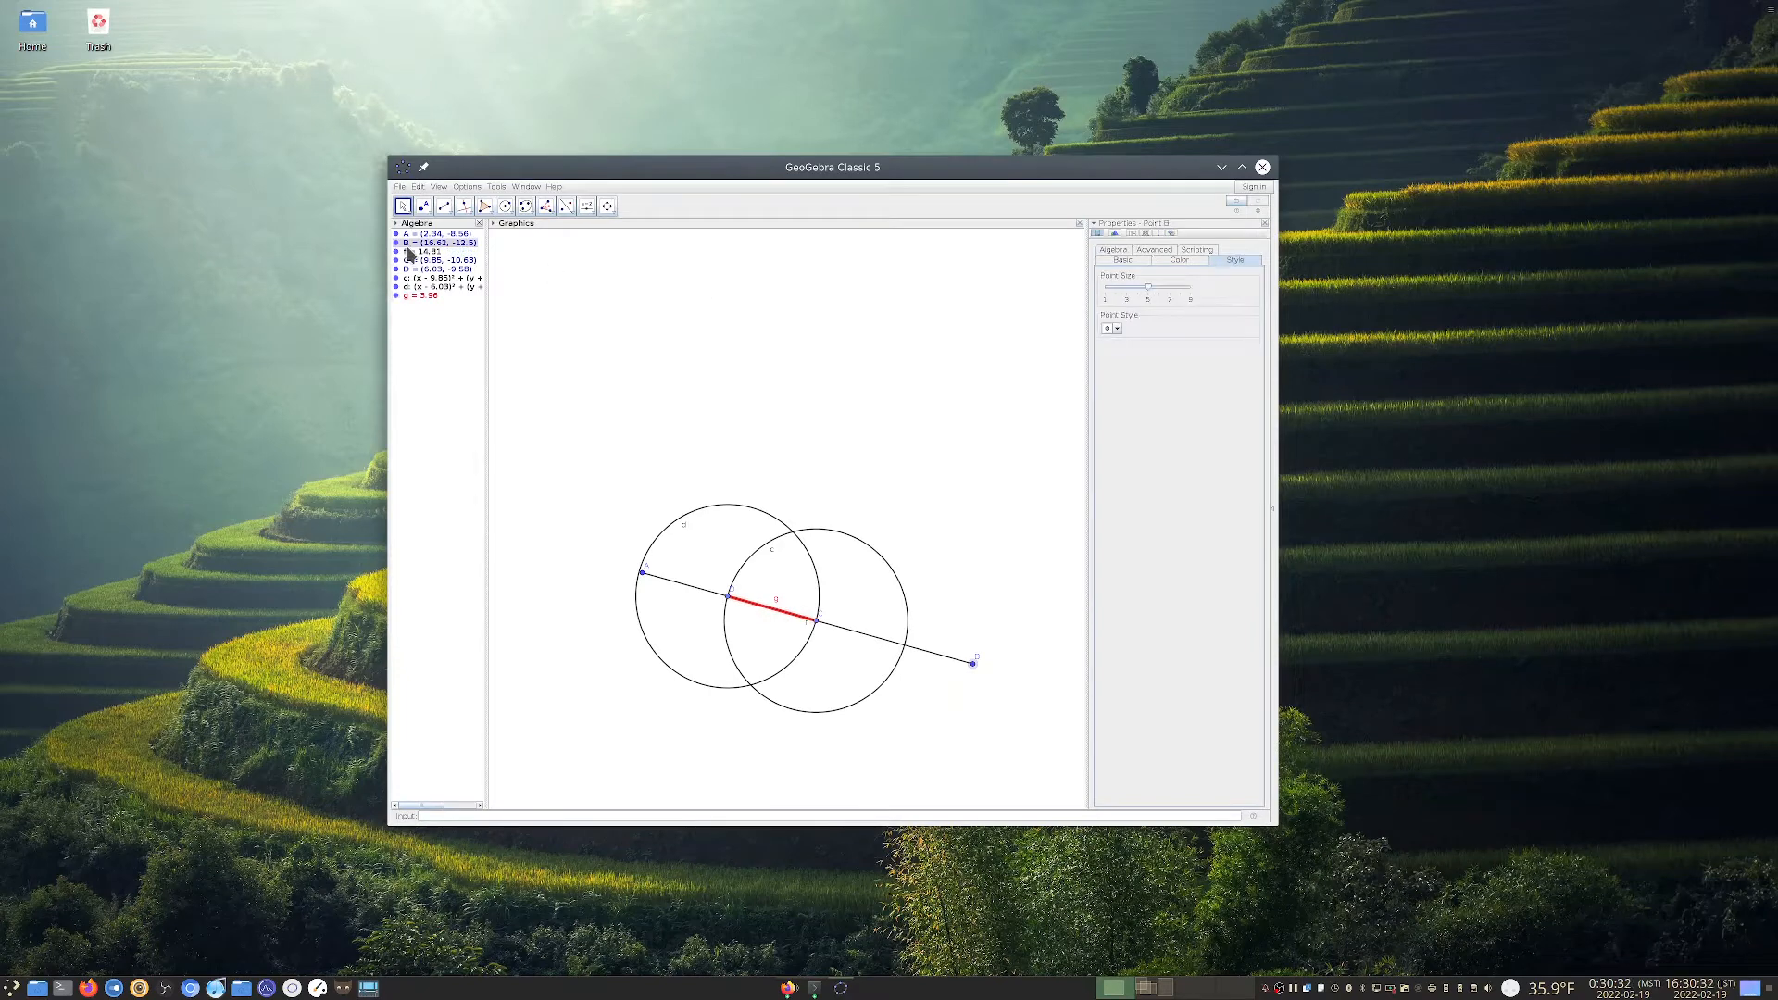
{"action": "left_click", "coordinate": [409, 251]}
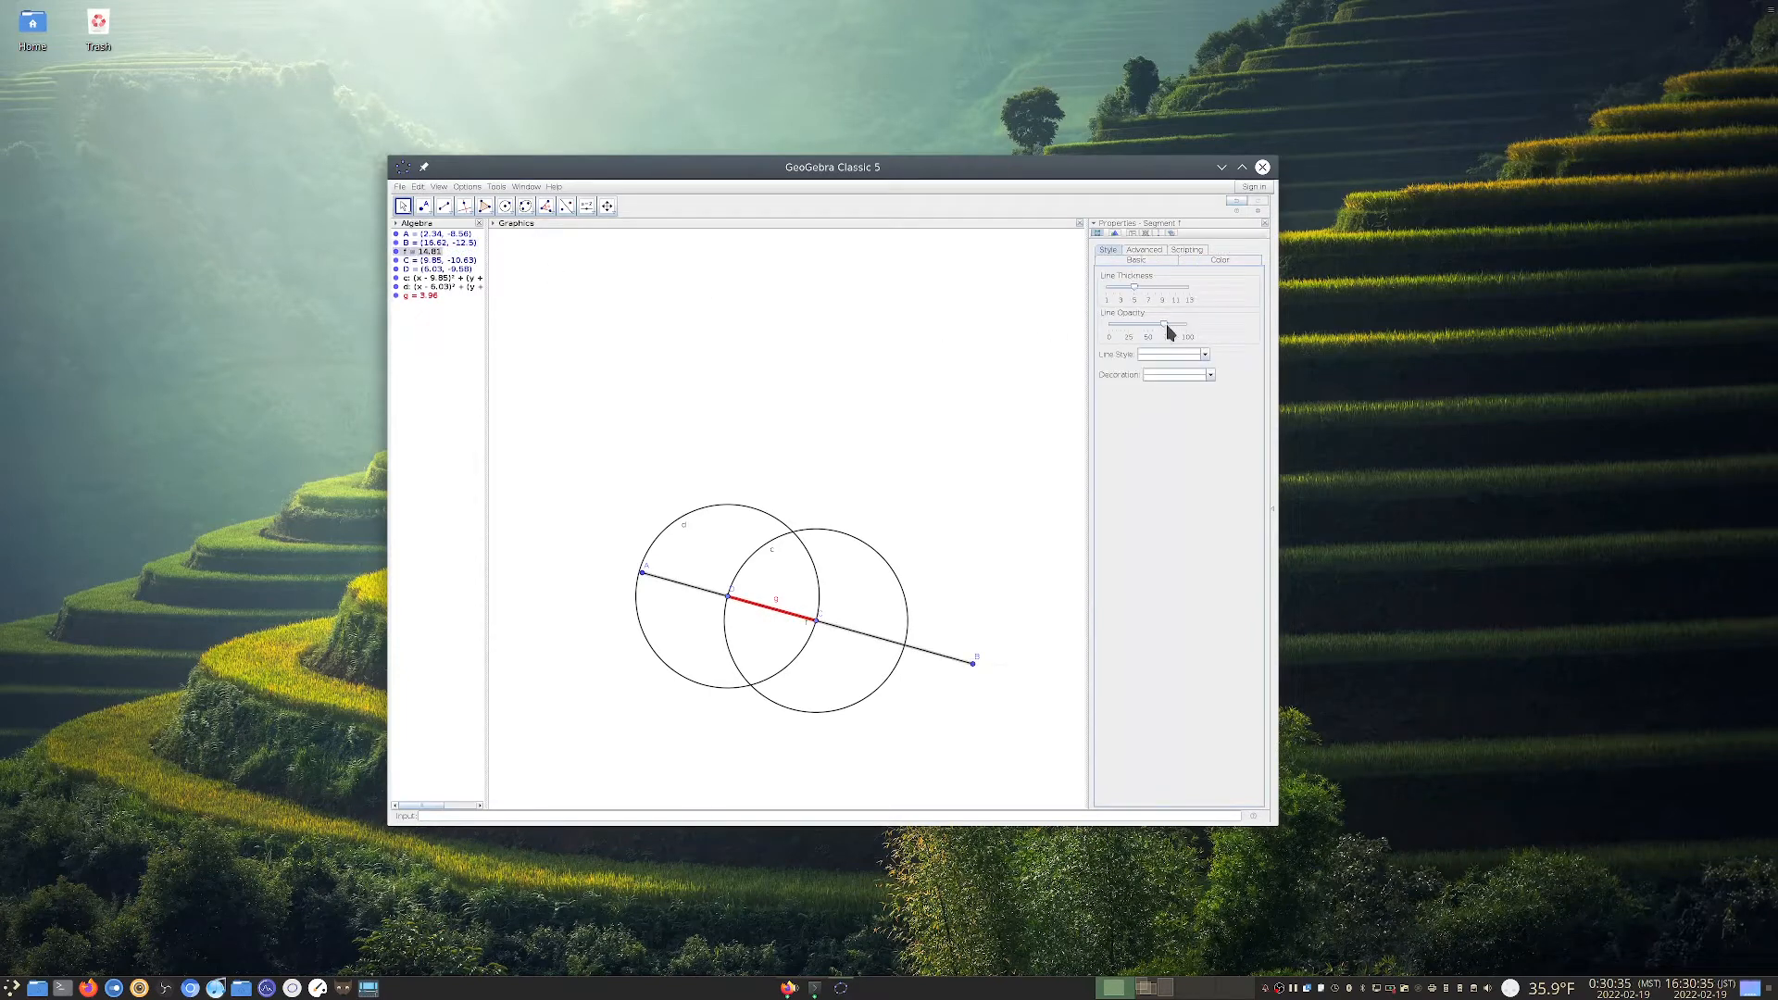
{"action": "left_click", "coordinate": [1127, 323]}
Enlarge points C and D to the maximum point size of 9
{"action": "left_click", "coordinate": [423, 263]}
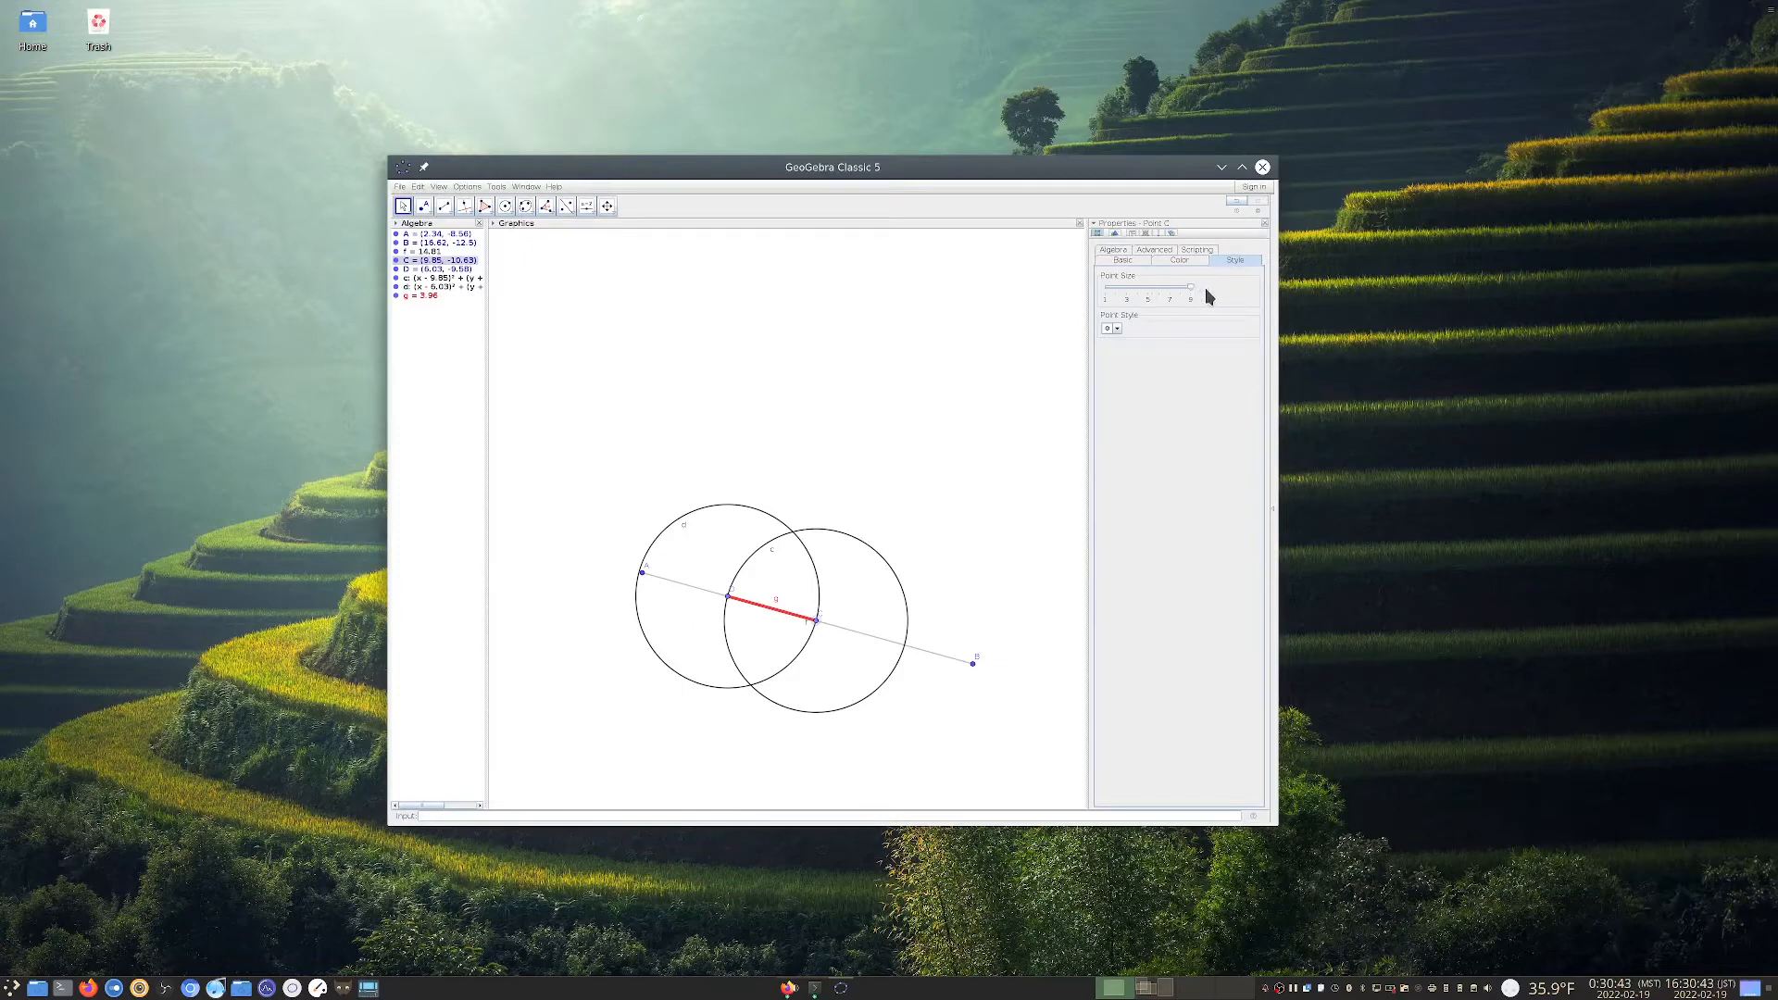
{"action": "left_click", "coordinate": [1178, 261]}
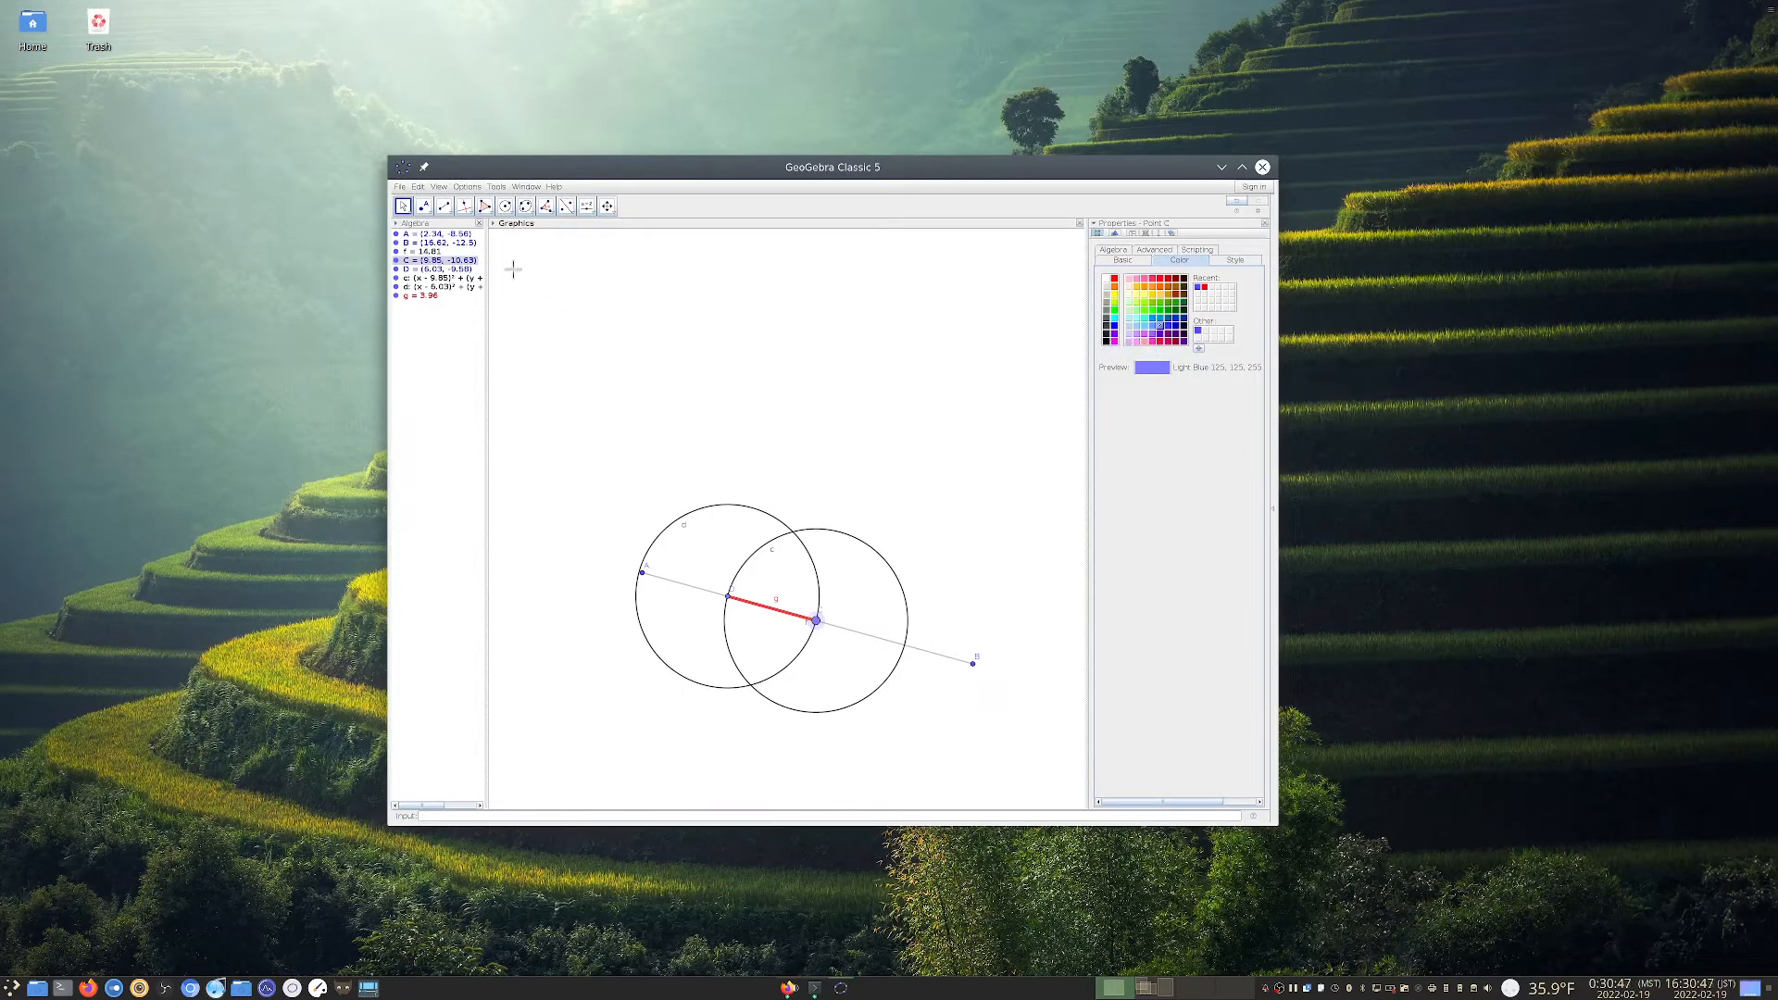
{"action": "left_click", "coordinate": [423, 269]}
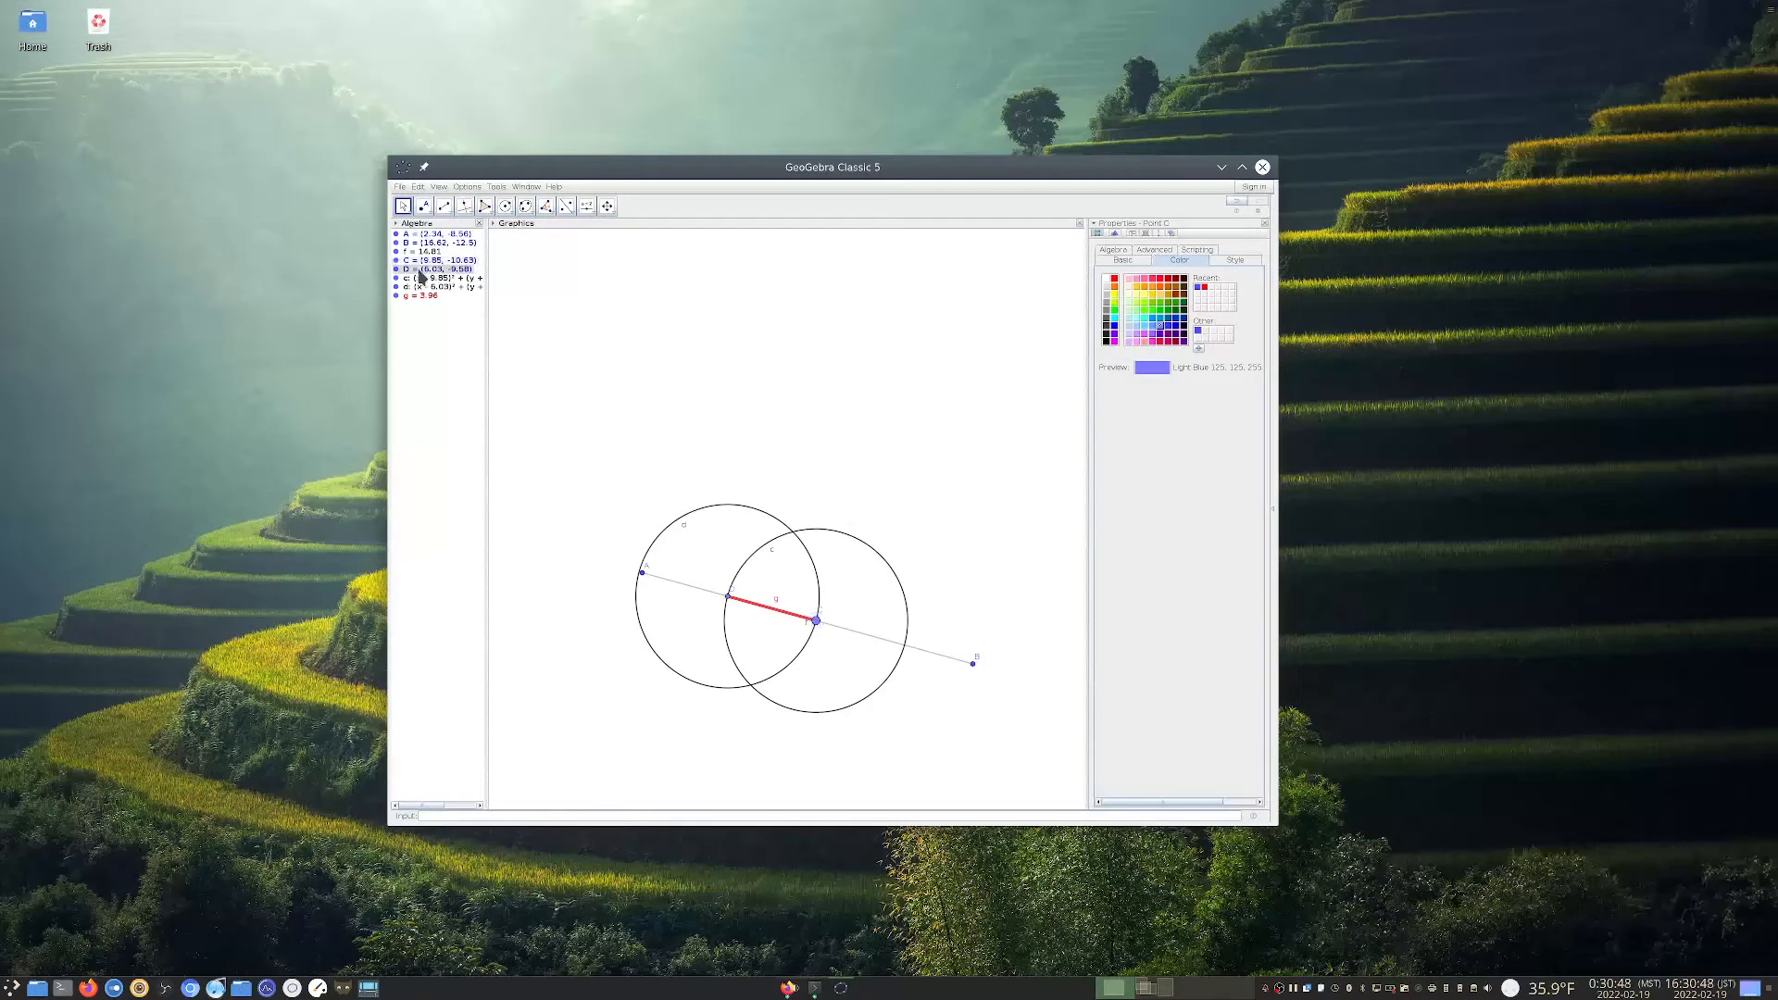
{"action": "left_click", "coordinate": [1231, 261]}
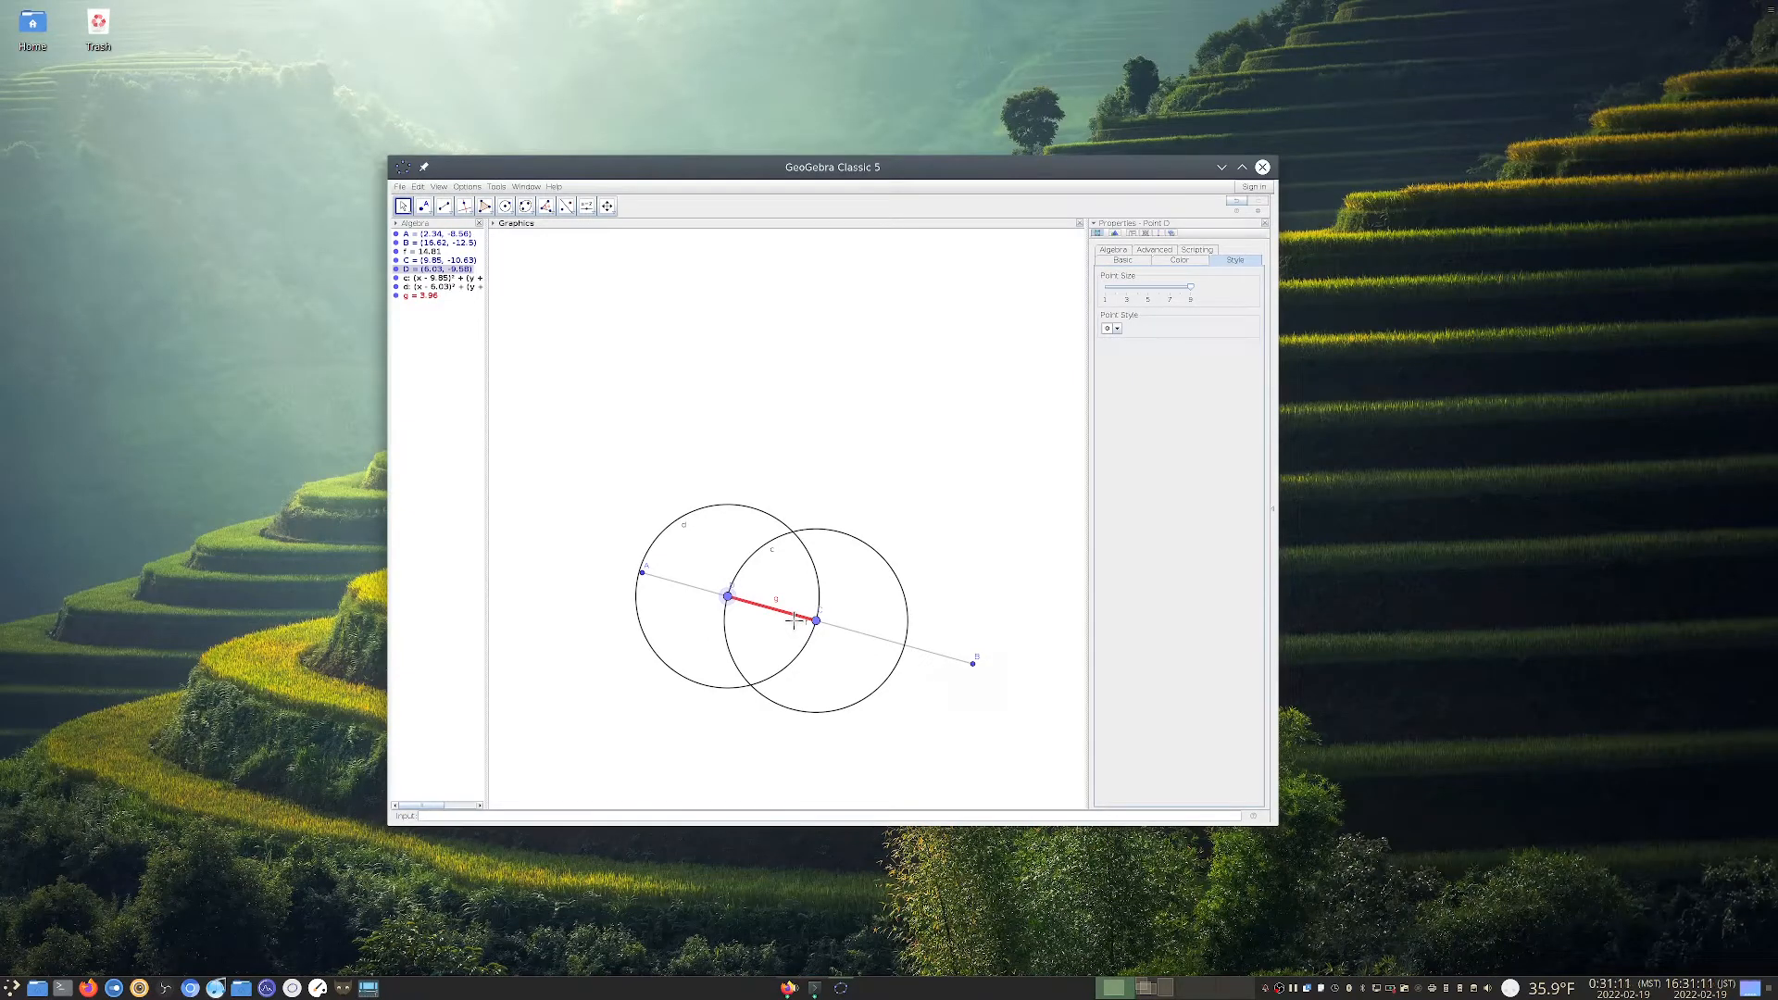
Undo the last point-size change and delete the circle centred on point D
{"action": "key", "text": "ctrl+z"}
{"action": "left_click", "coordinate": [686, 517]}
{"action": "key", "text": "Delete"}
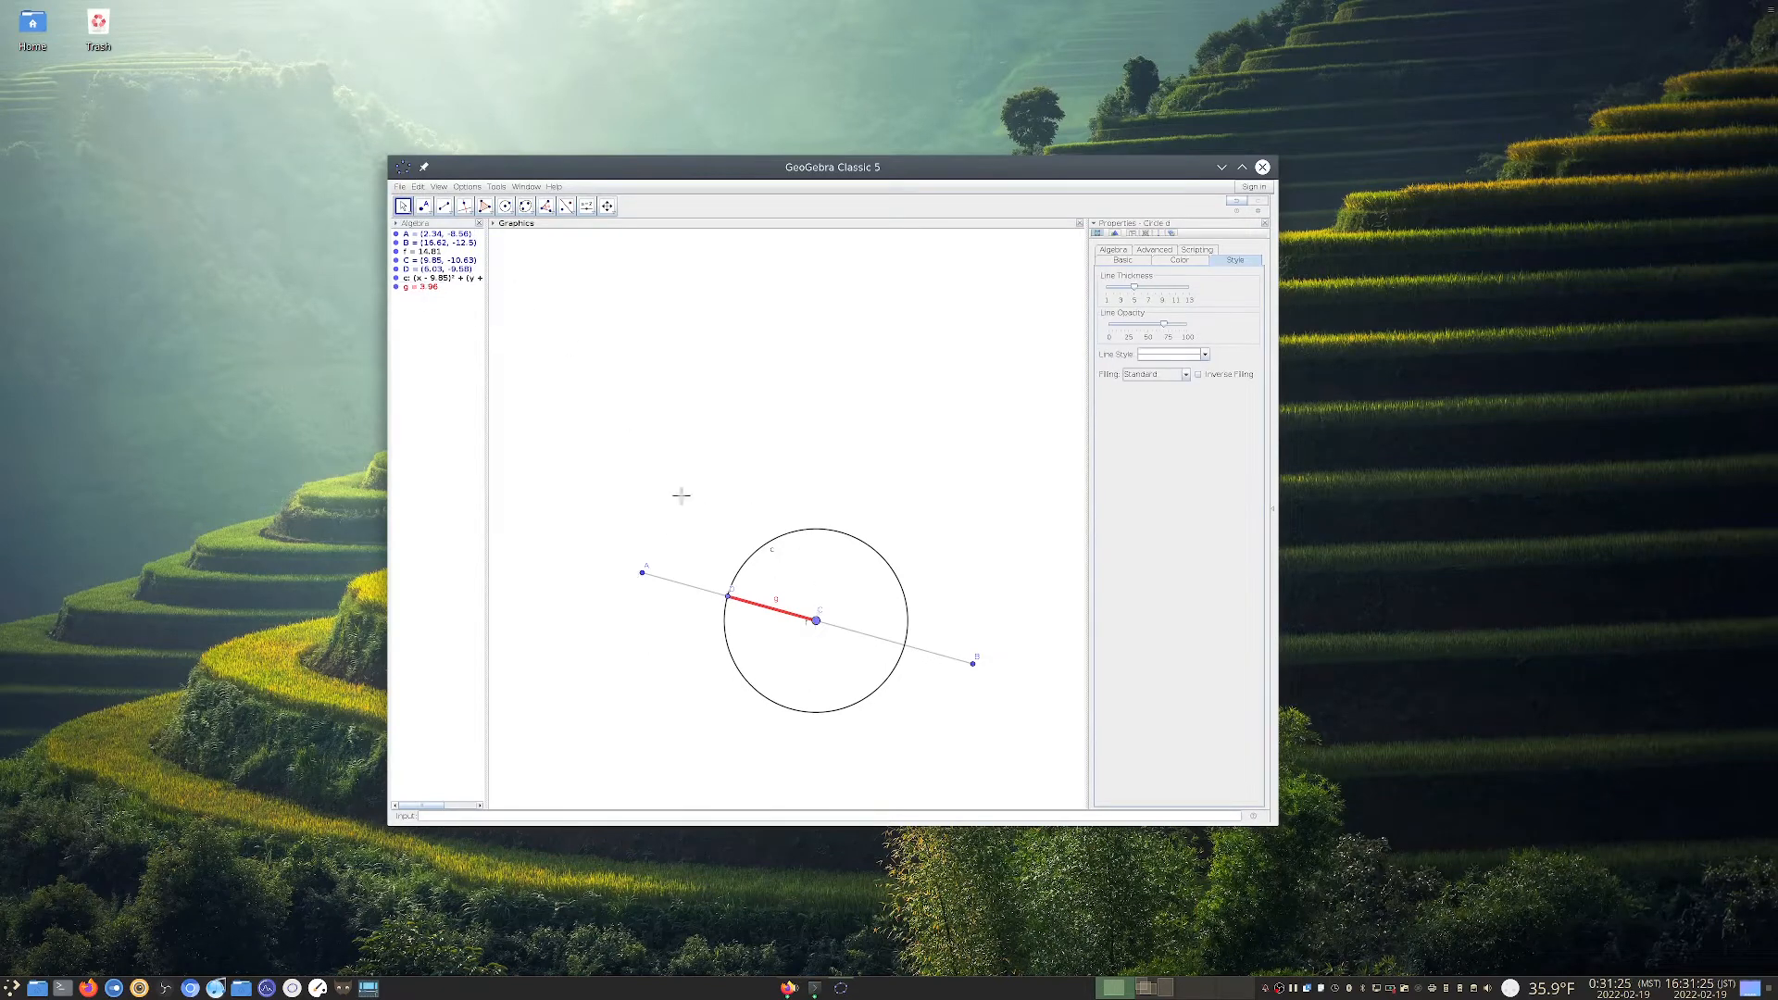
Mark the circle's other intersection with AB on the side towards B, and delete the red segment CD
{"action": "left_click", "coordinate": [423, 205]}
{"action": "left_click", "coordinate": [904, 645]}
{"action": "right_click", "coordinate": [429, 293]}
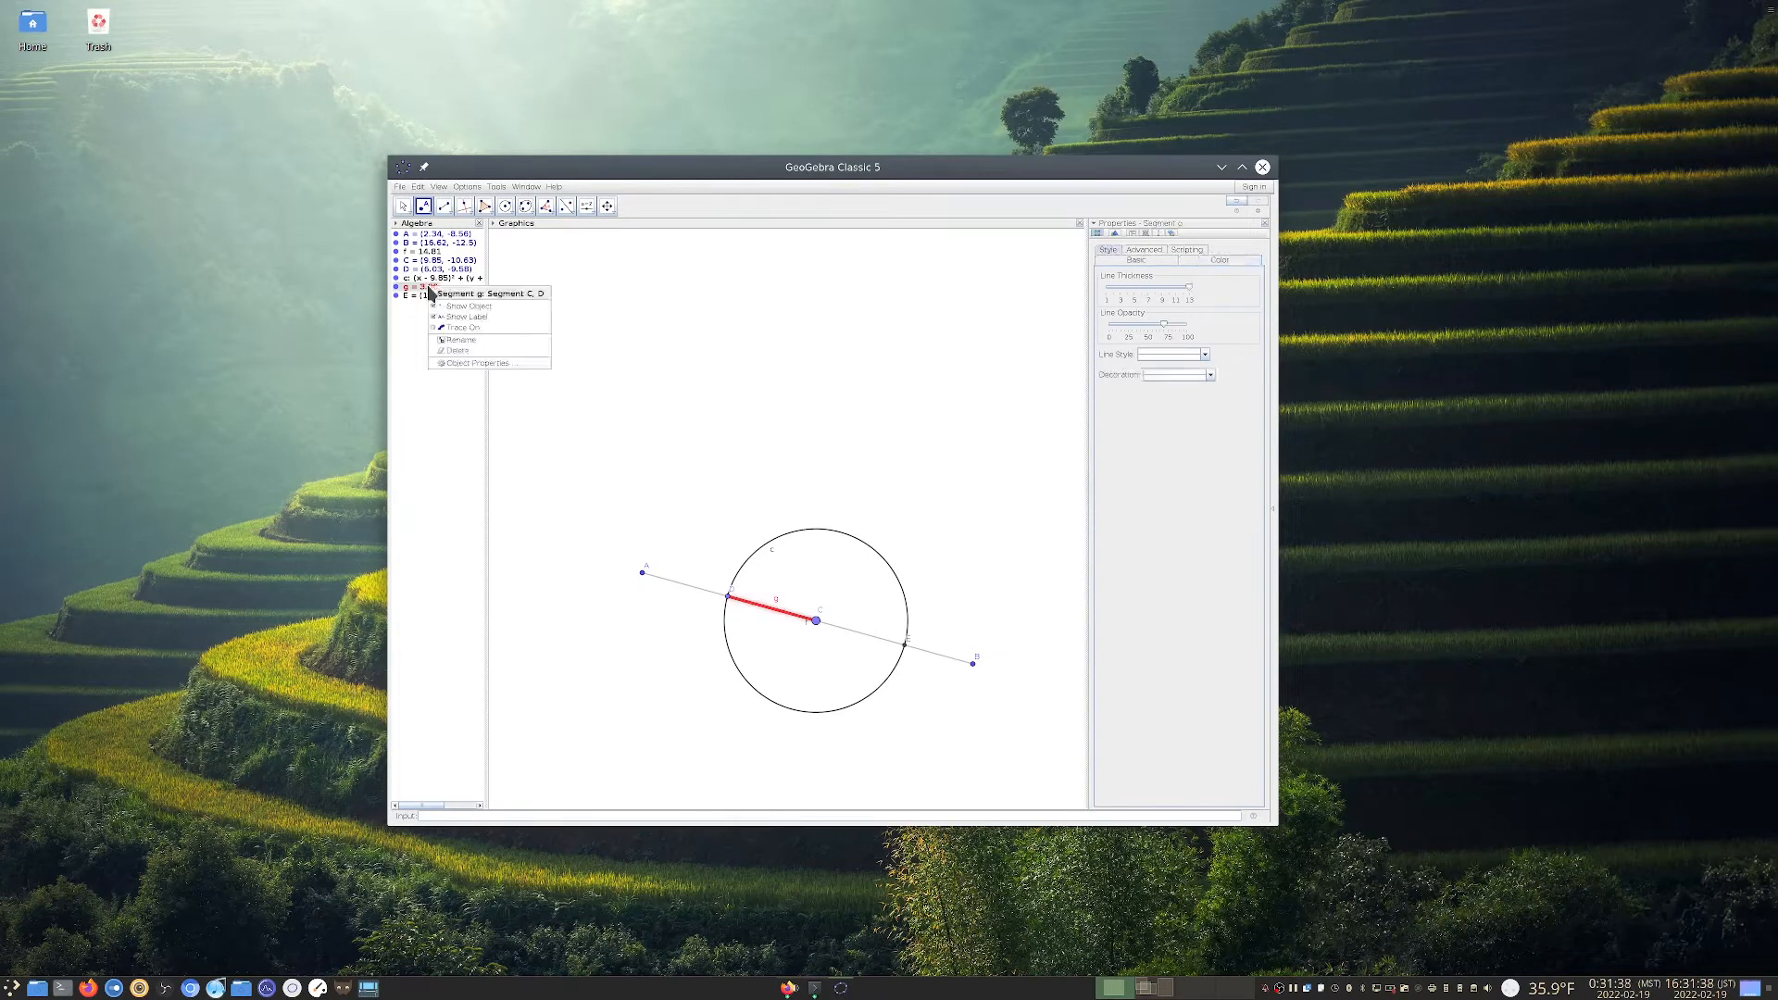
{"action": "left_click", "coordinate": [457, 351]}
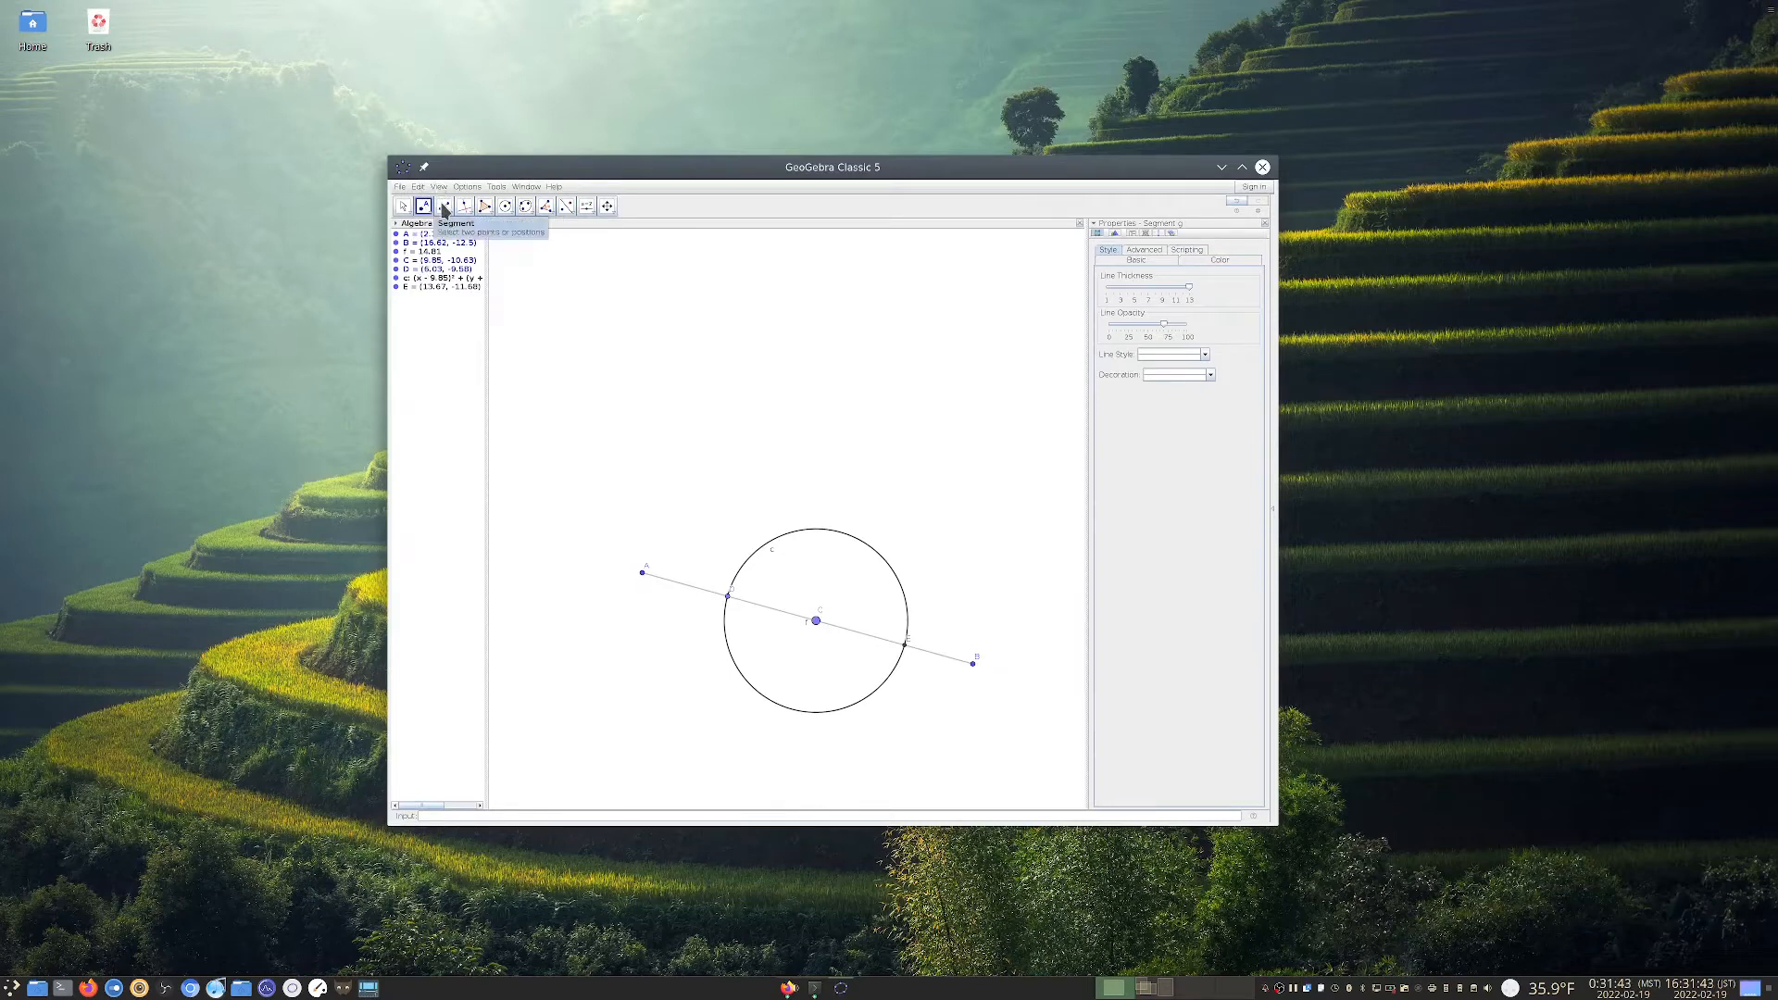
Draw a segment joining D and E, the two points where the circle crosses AB
{"action": "left_click", "coordinate": [444, 206]}
{"action": "left_click", "coordinate": [728, 597]}
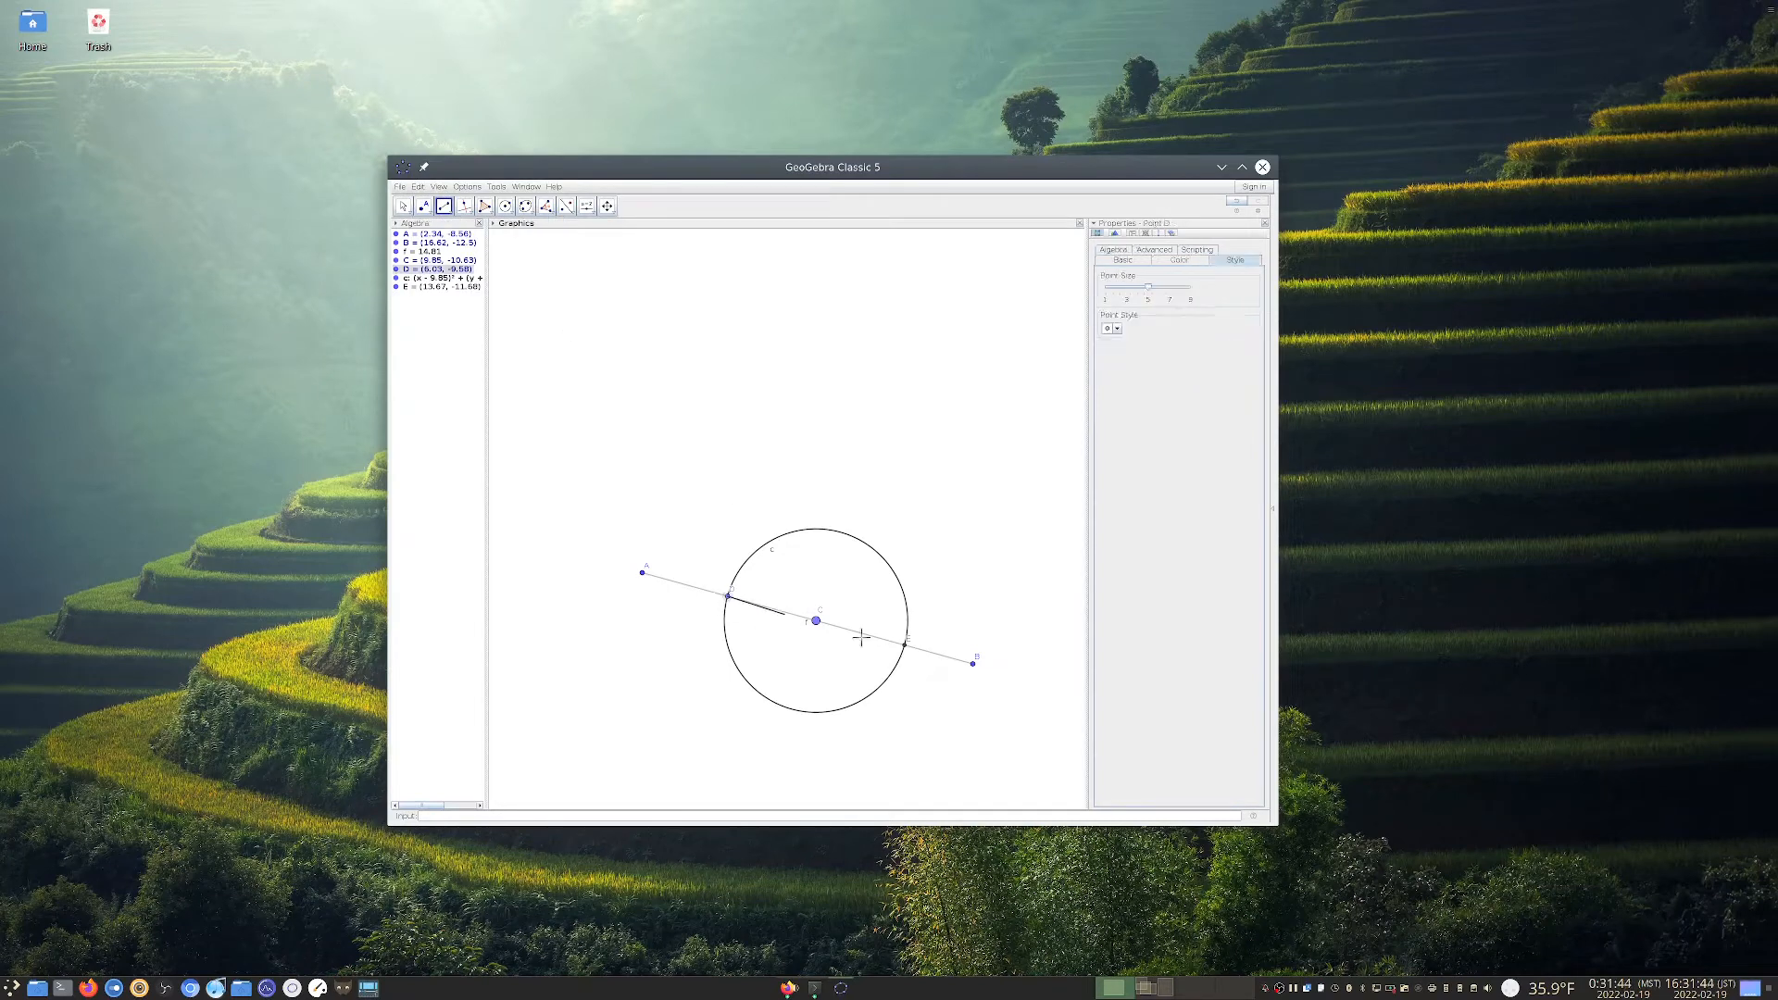
{"action": "left_click", "coordinate": [903, 642]}
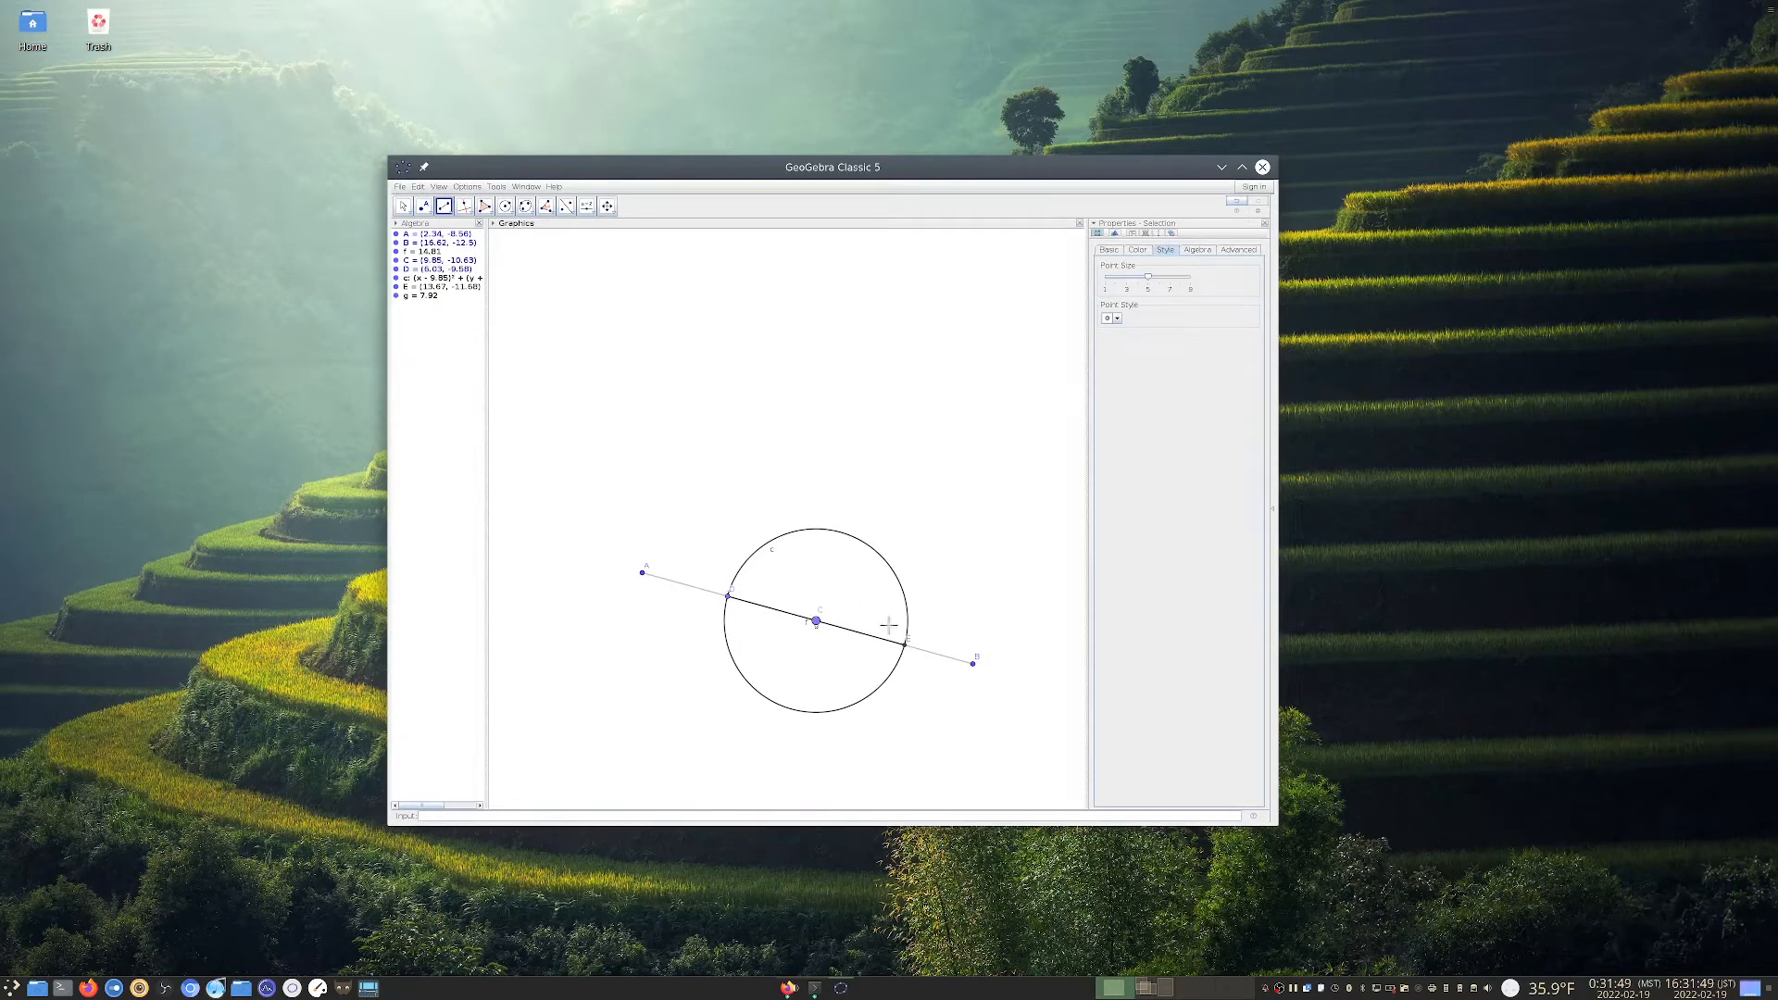
{"action": "left_click", "coordinate": [431, 287]}
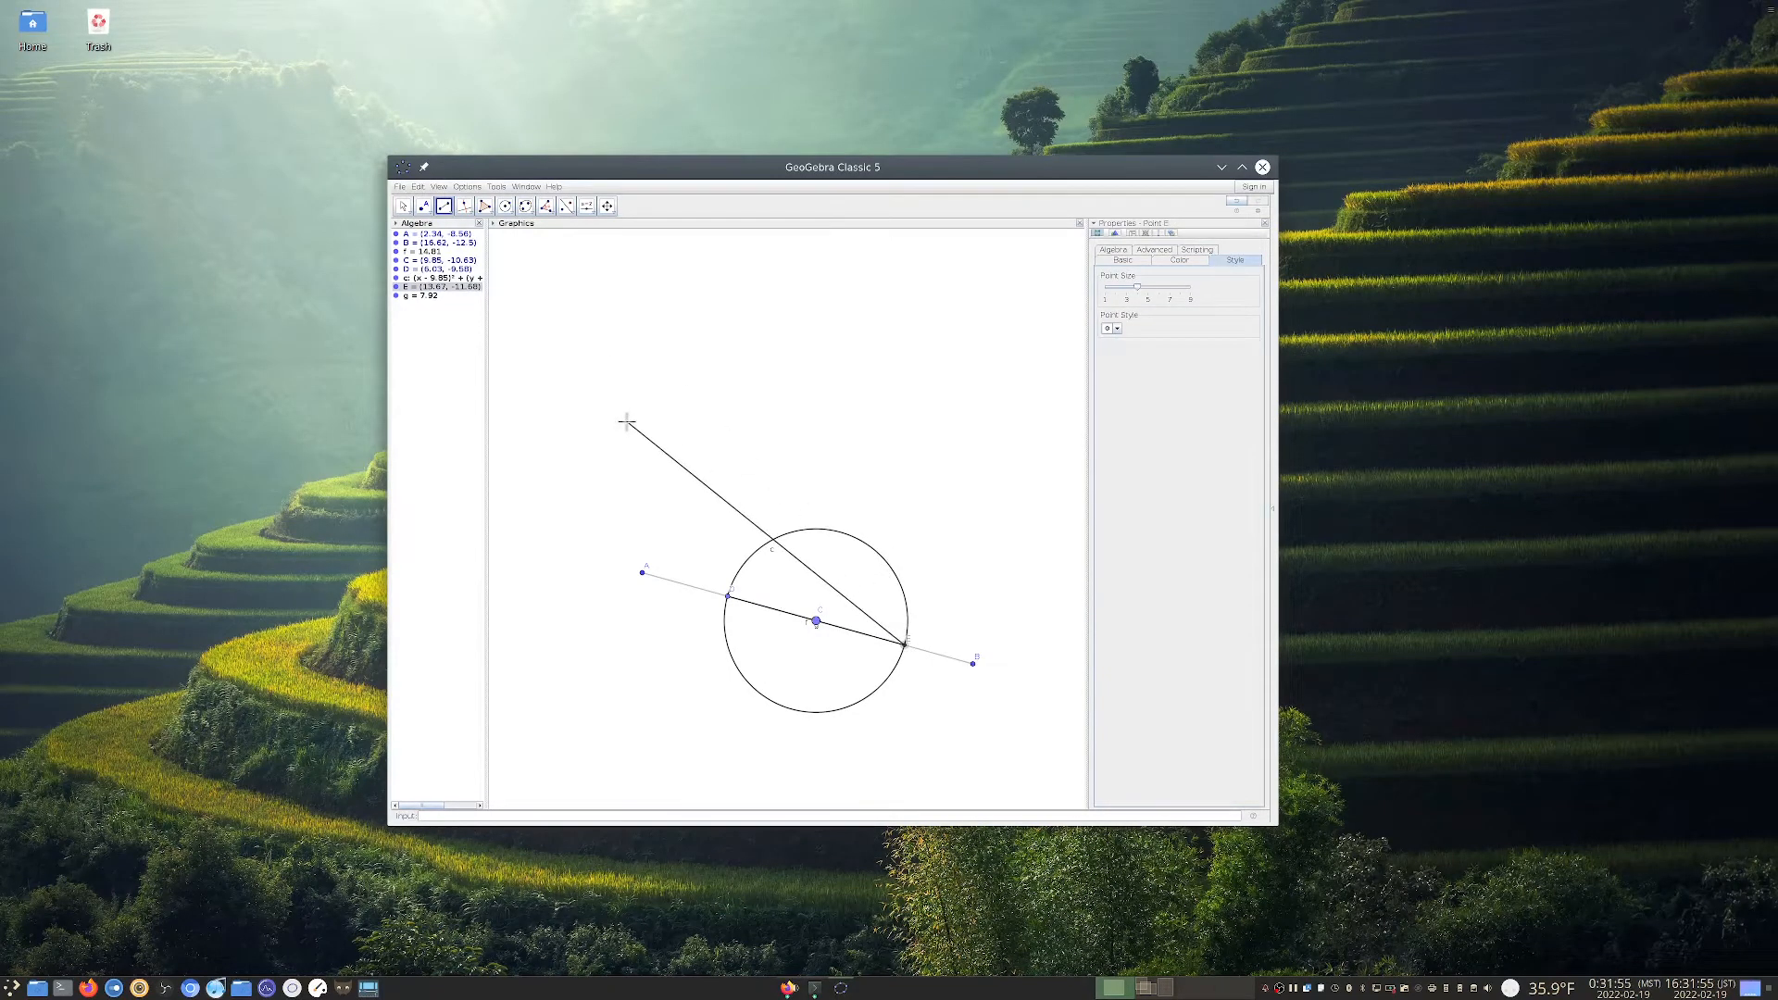
{"action": "key", "text": "Escape"}
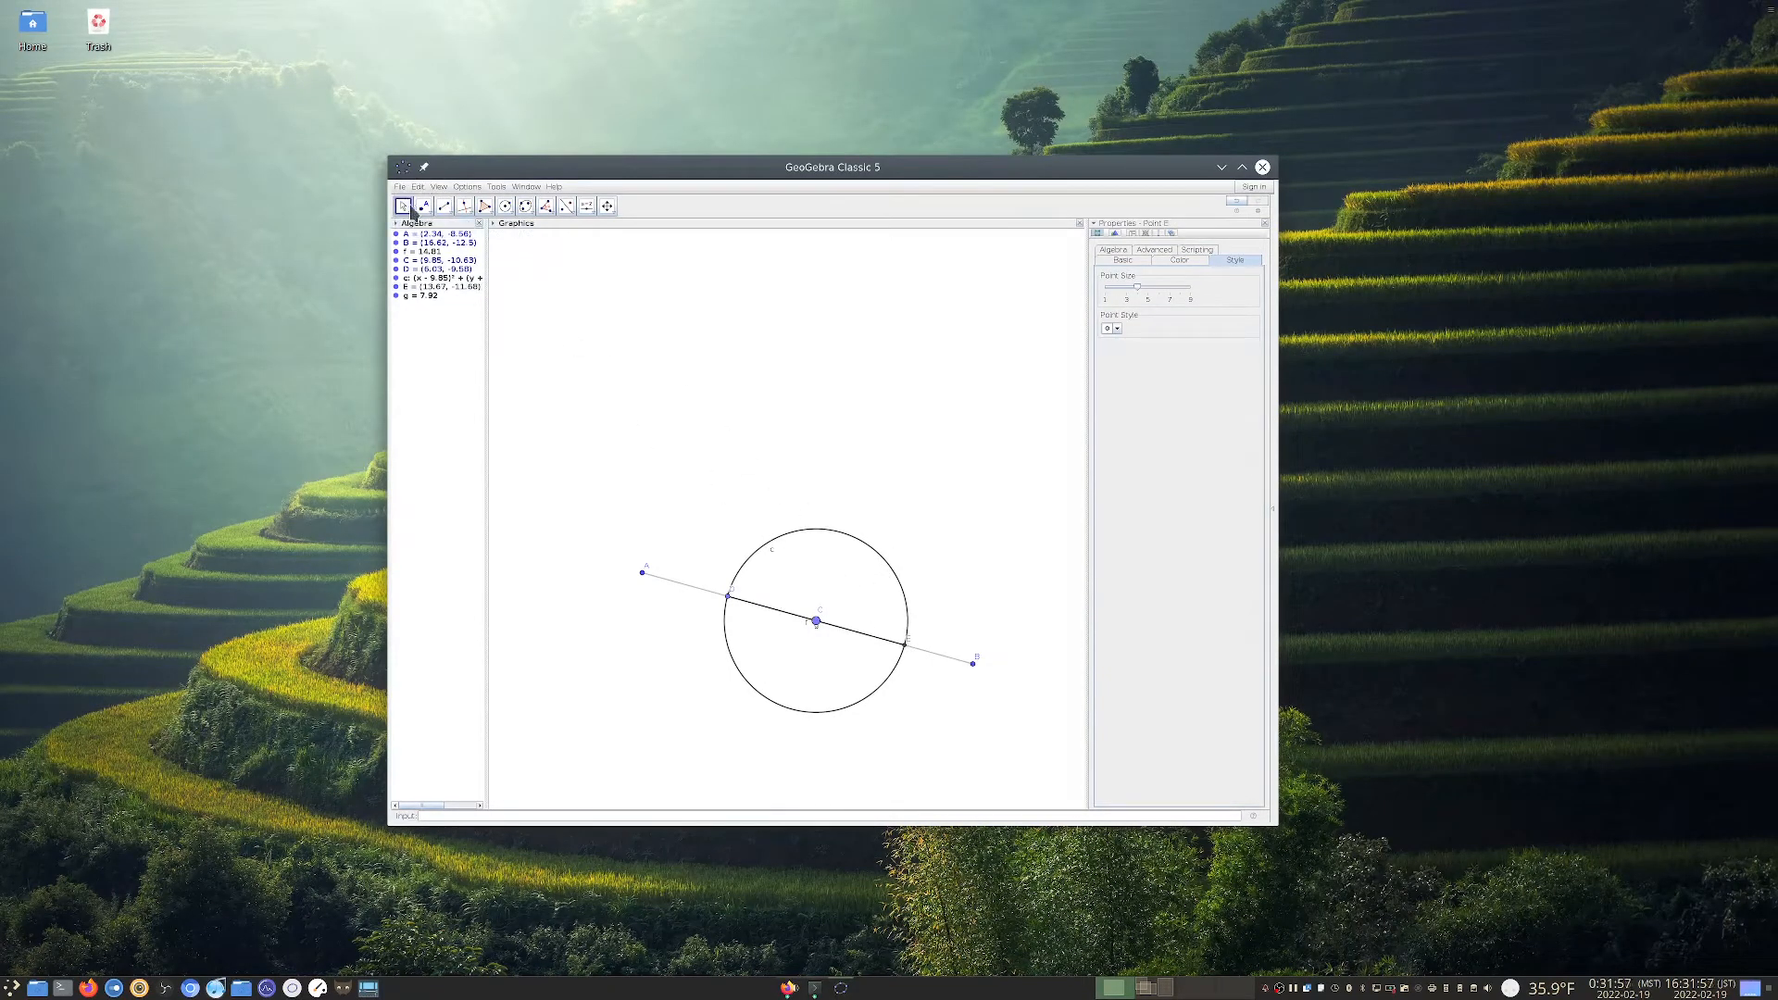
Colour the centre point C green (#00CC00)
{"action": "left_click", "coordinate": [867, 545]}
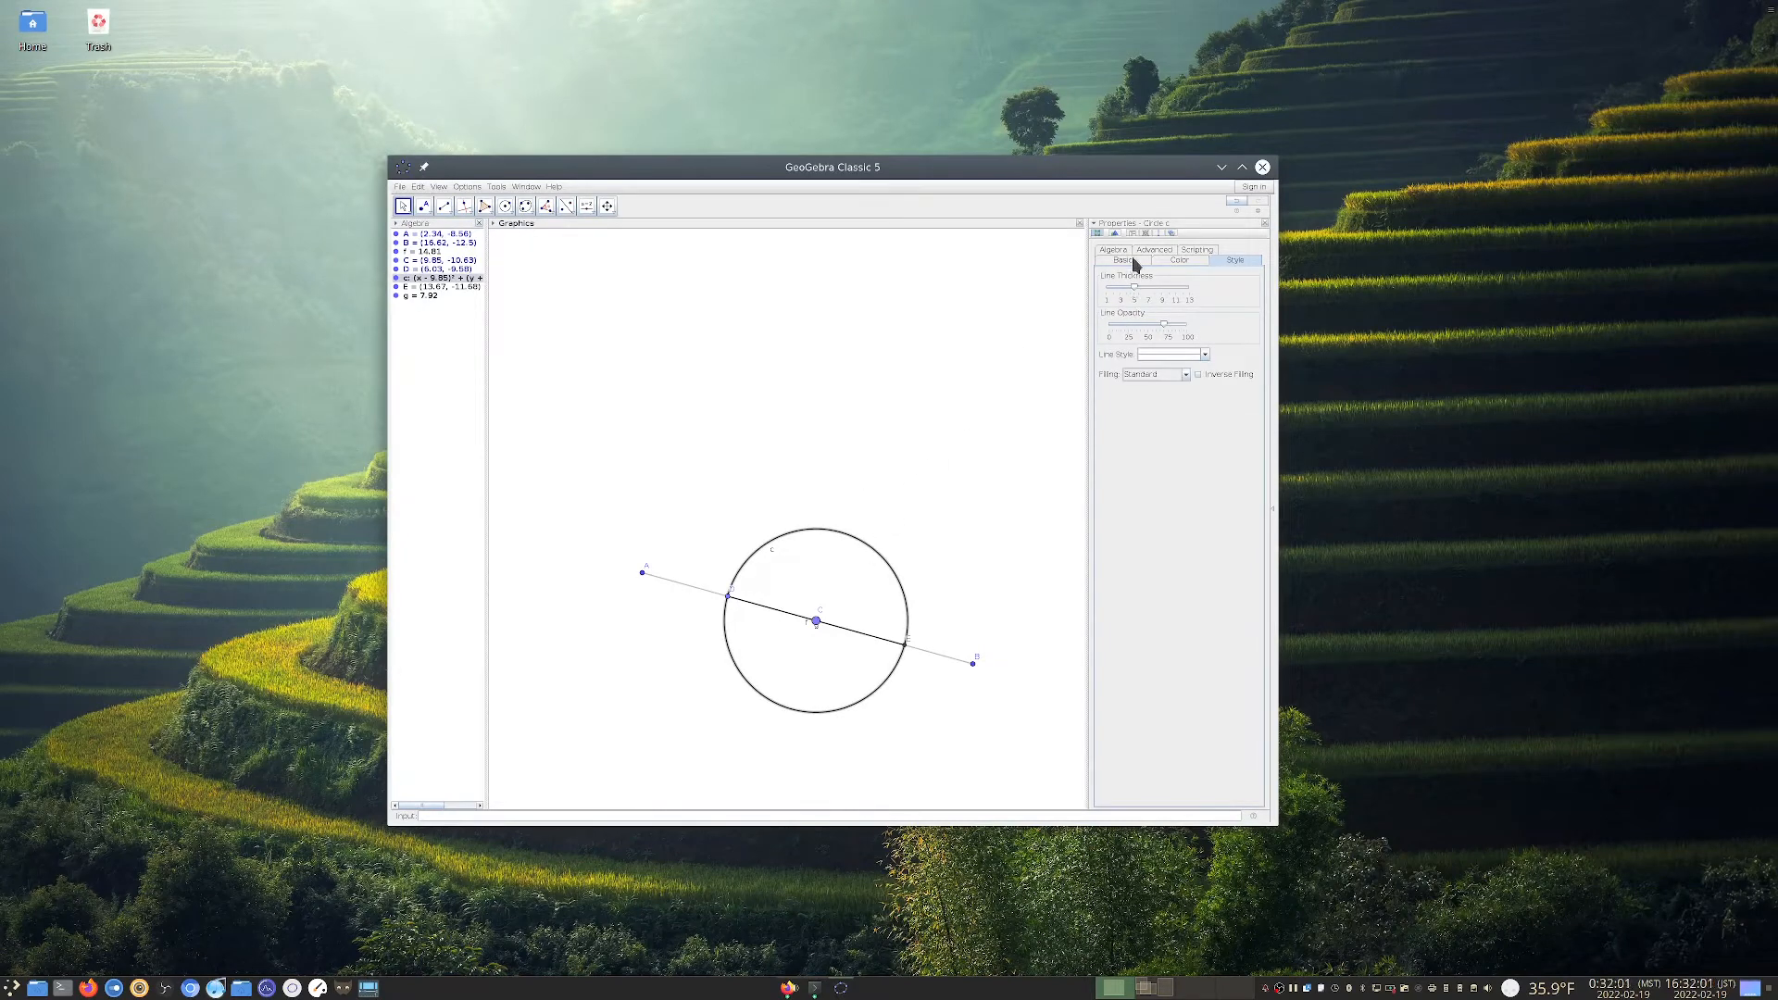
{"action": "left_click", "coordinate": [1177, 262]}
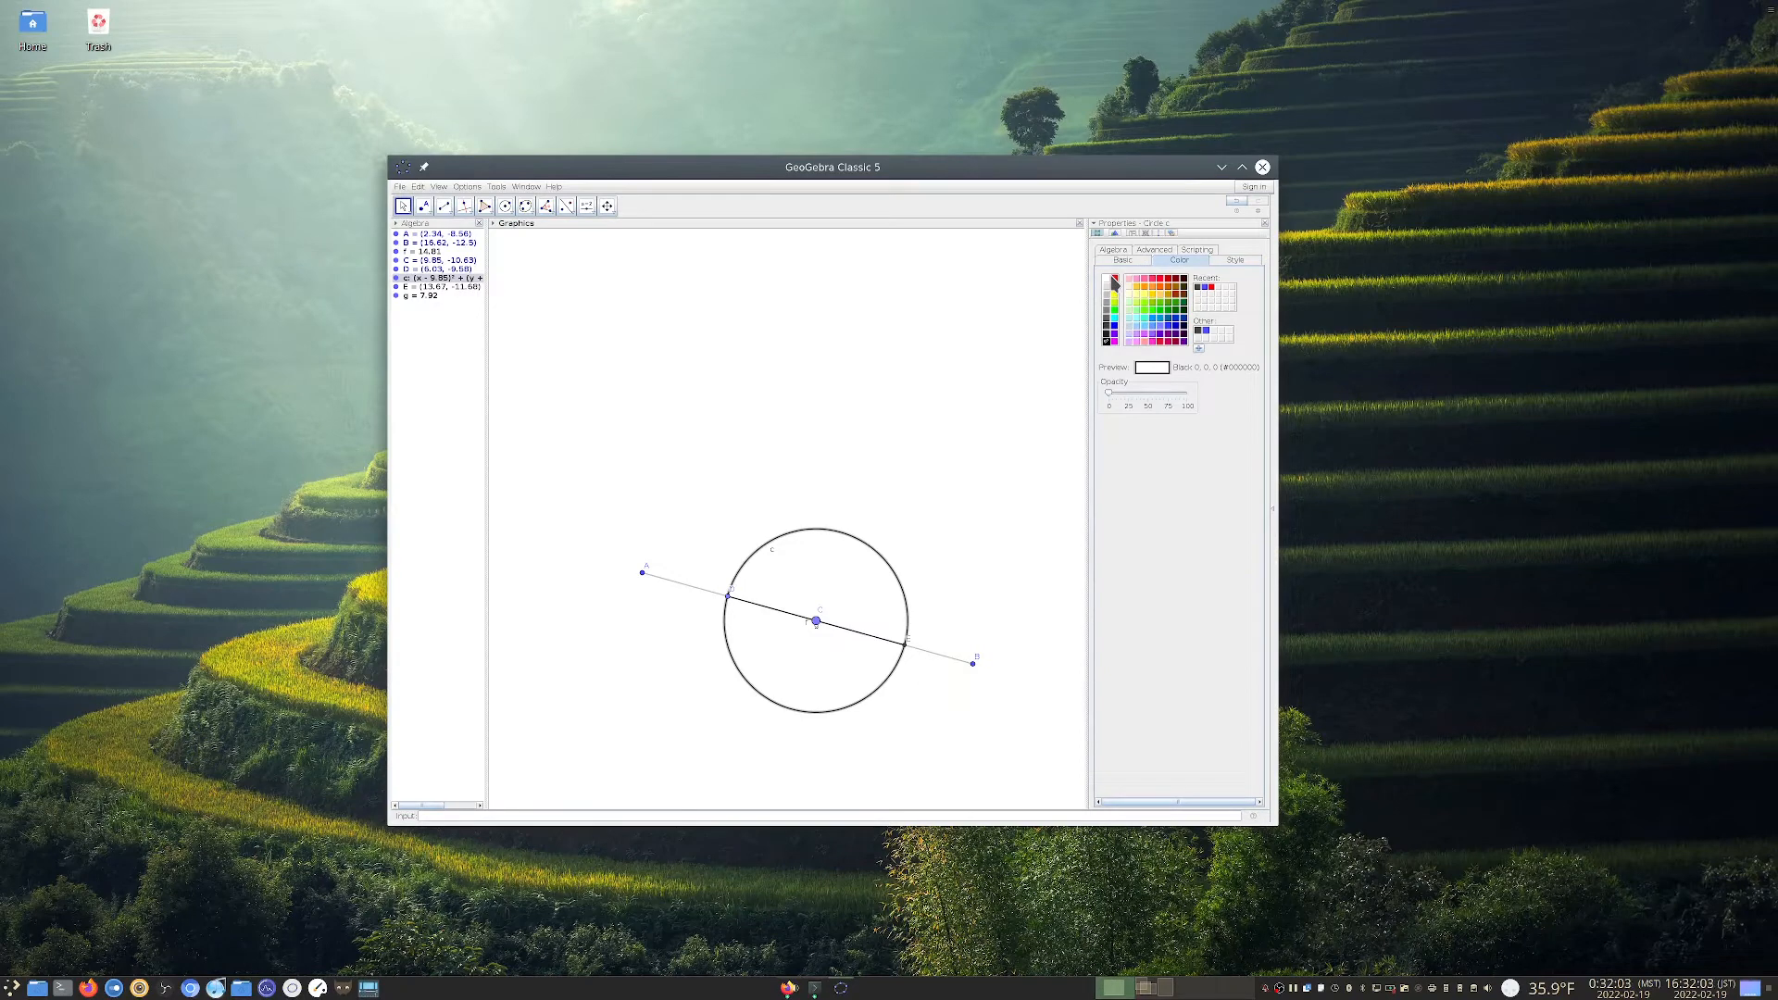
{"action": "left_click", "coordinate": [816, 621]}
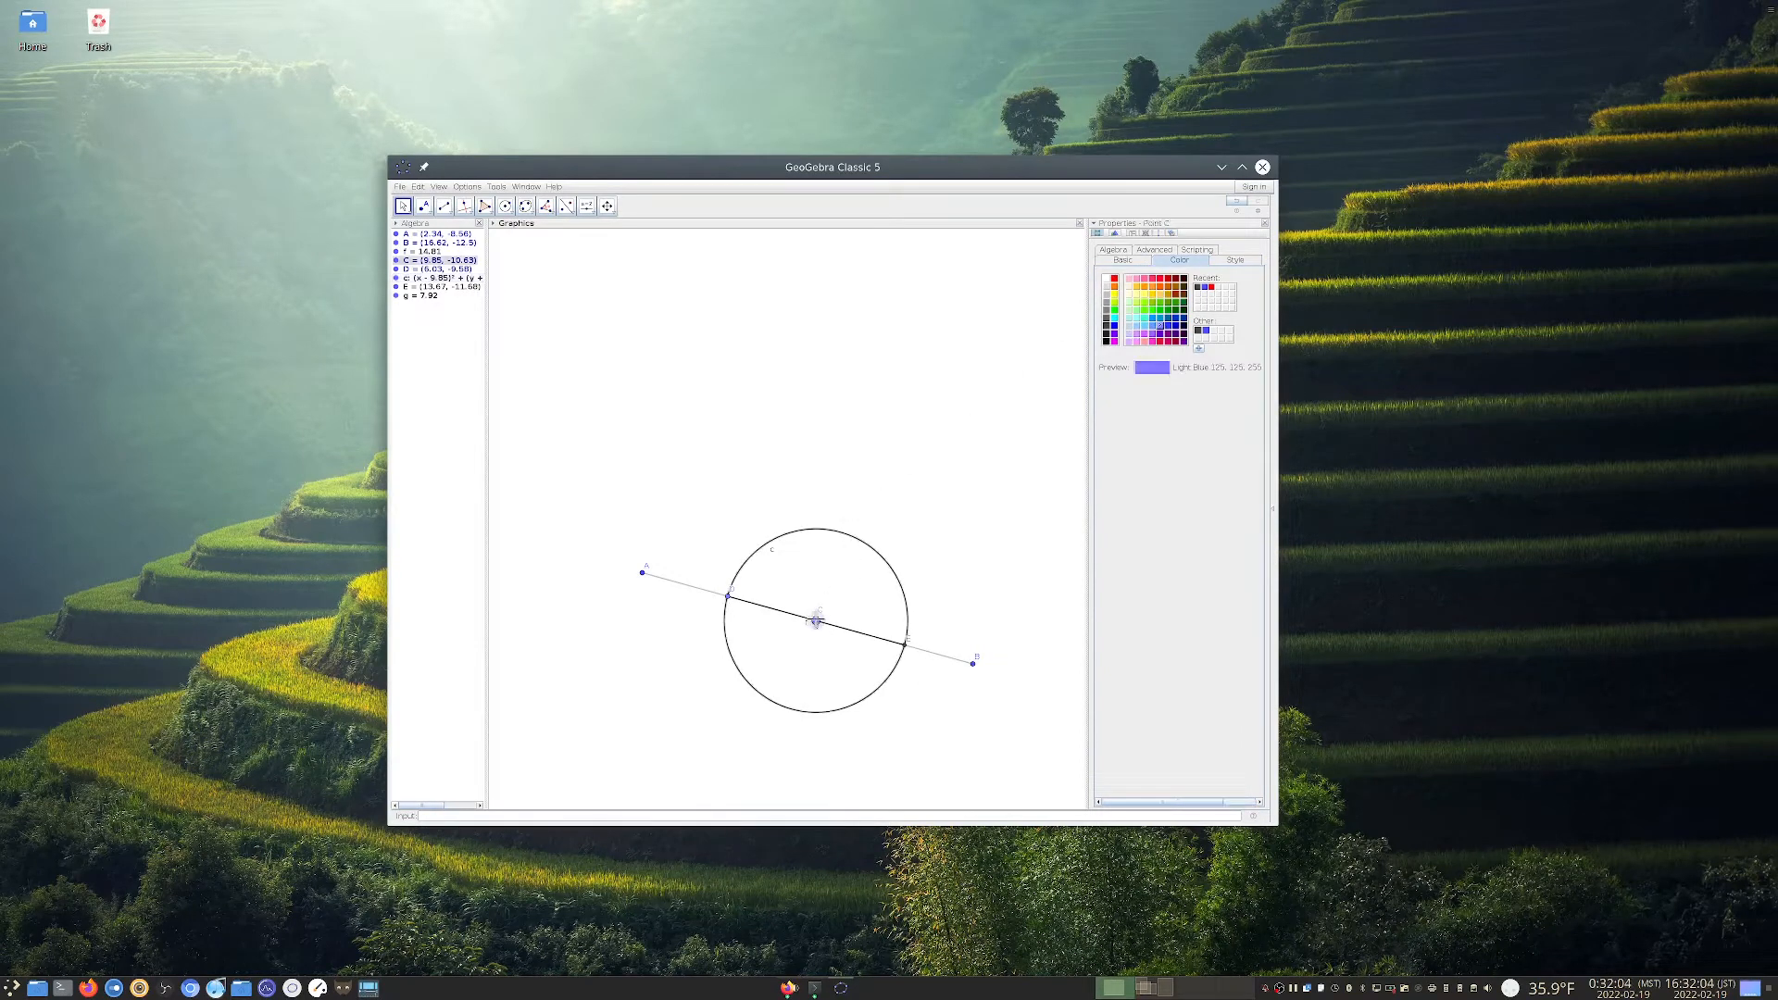
{"action": "left_click", "coordinate": [1162, 309]}
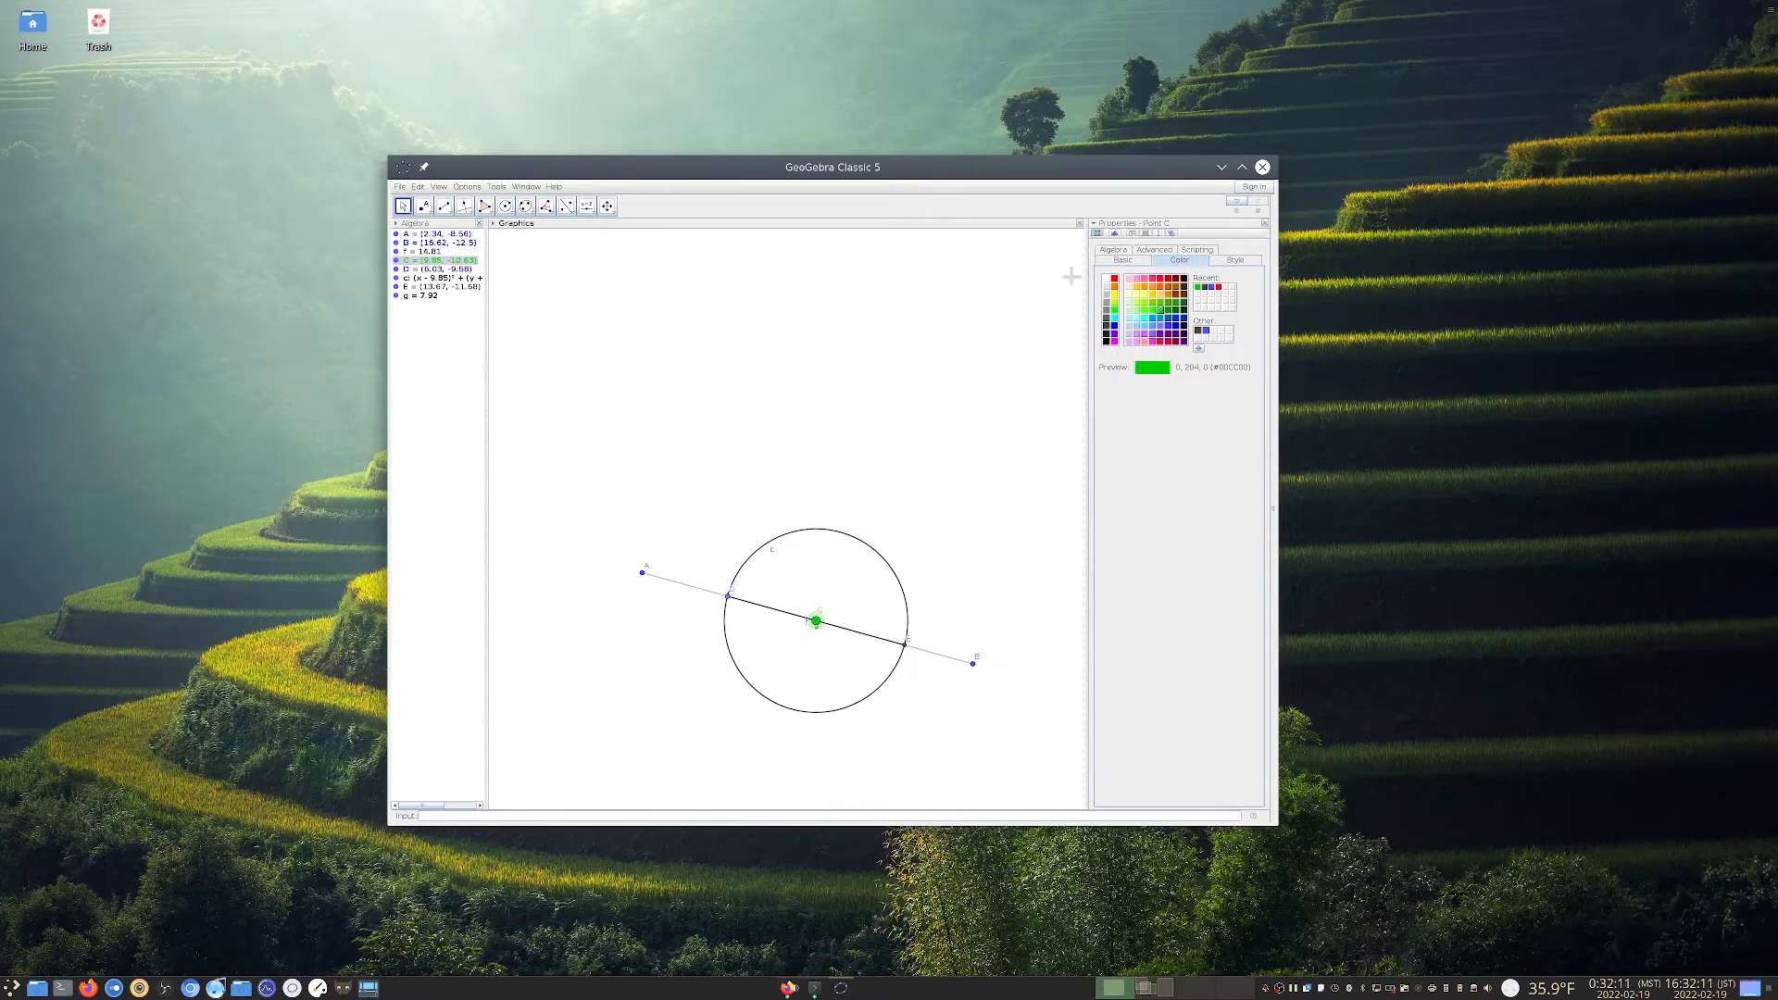
Colour the circle centred on C the same green and raise its line thickness to the maximum of 13
{"action": "left_click", "coordinate": [817, 530]}
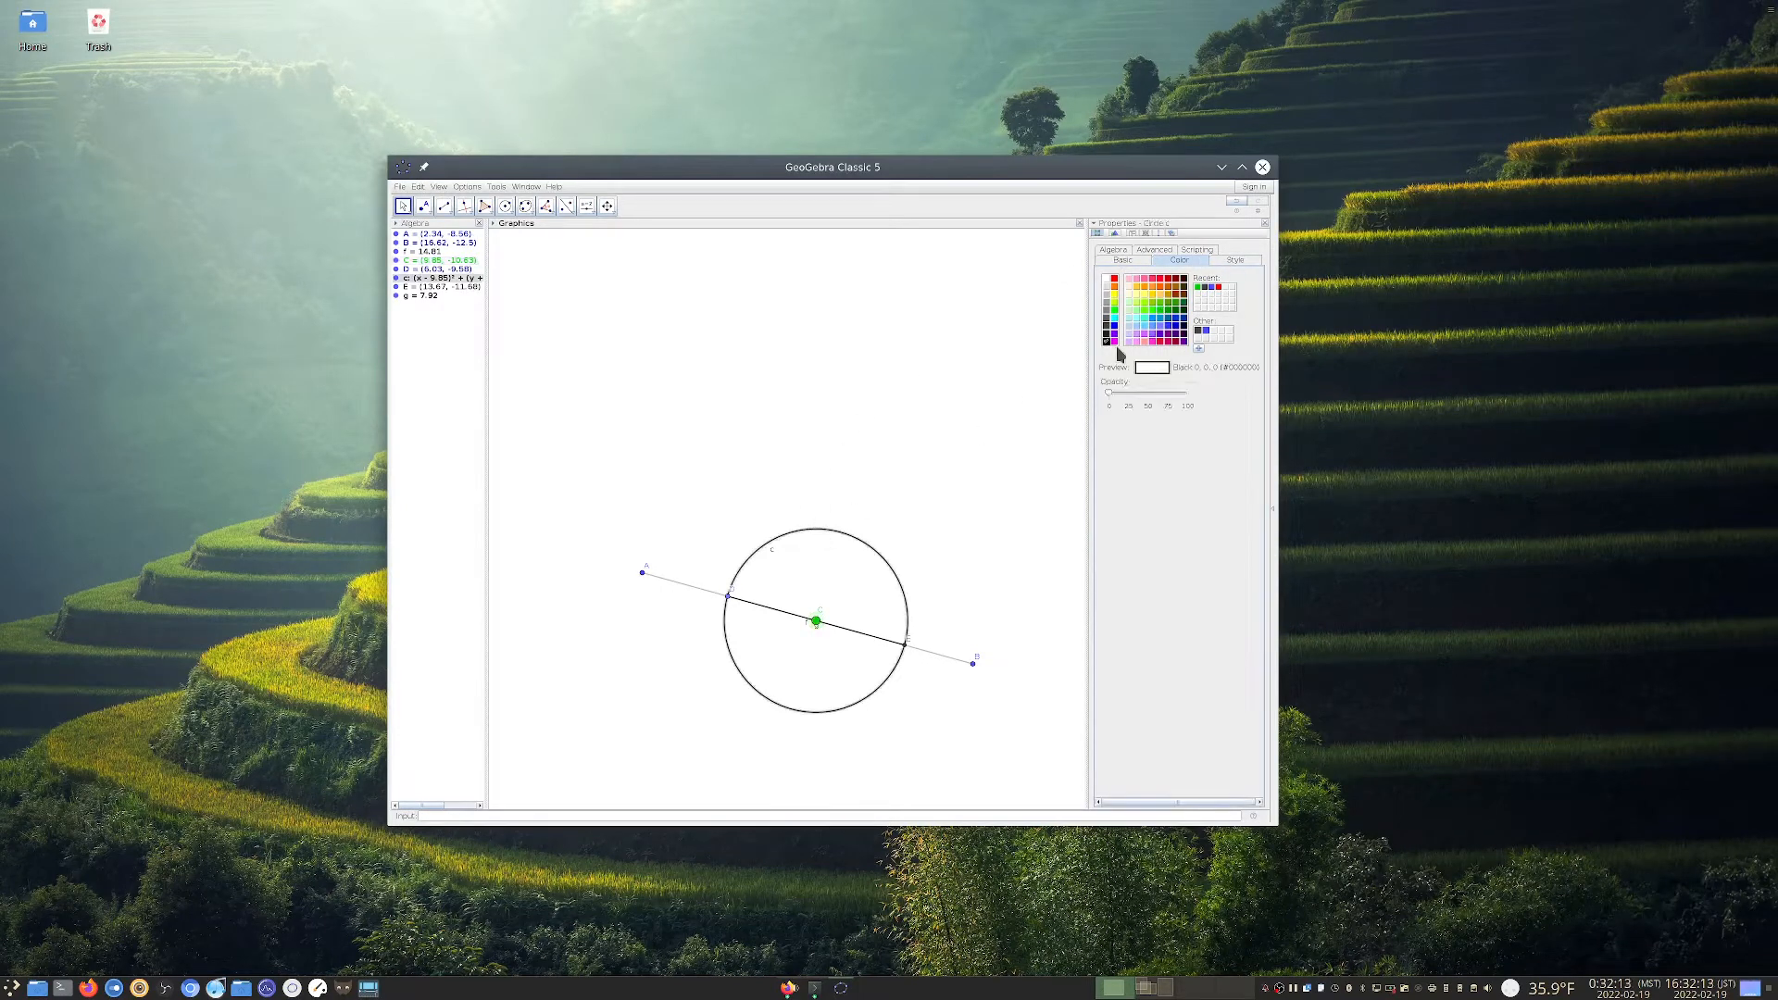
{"action": "left_click", "coordinate": [1197, 287]}
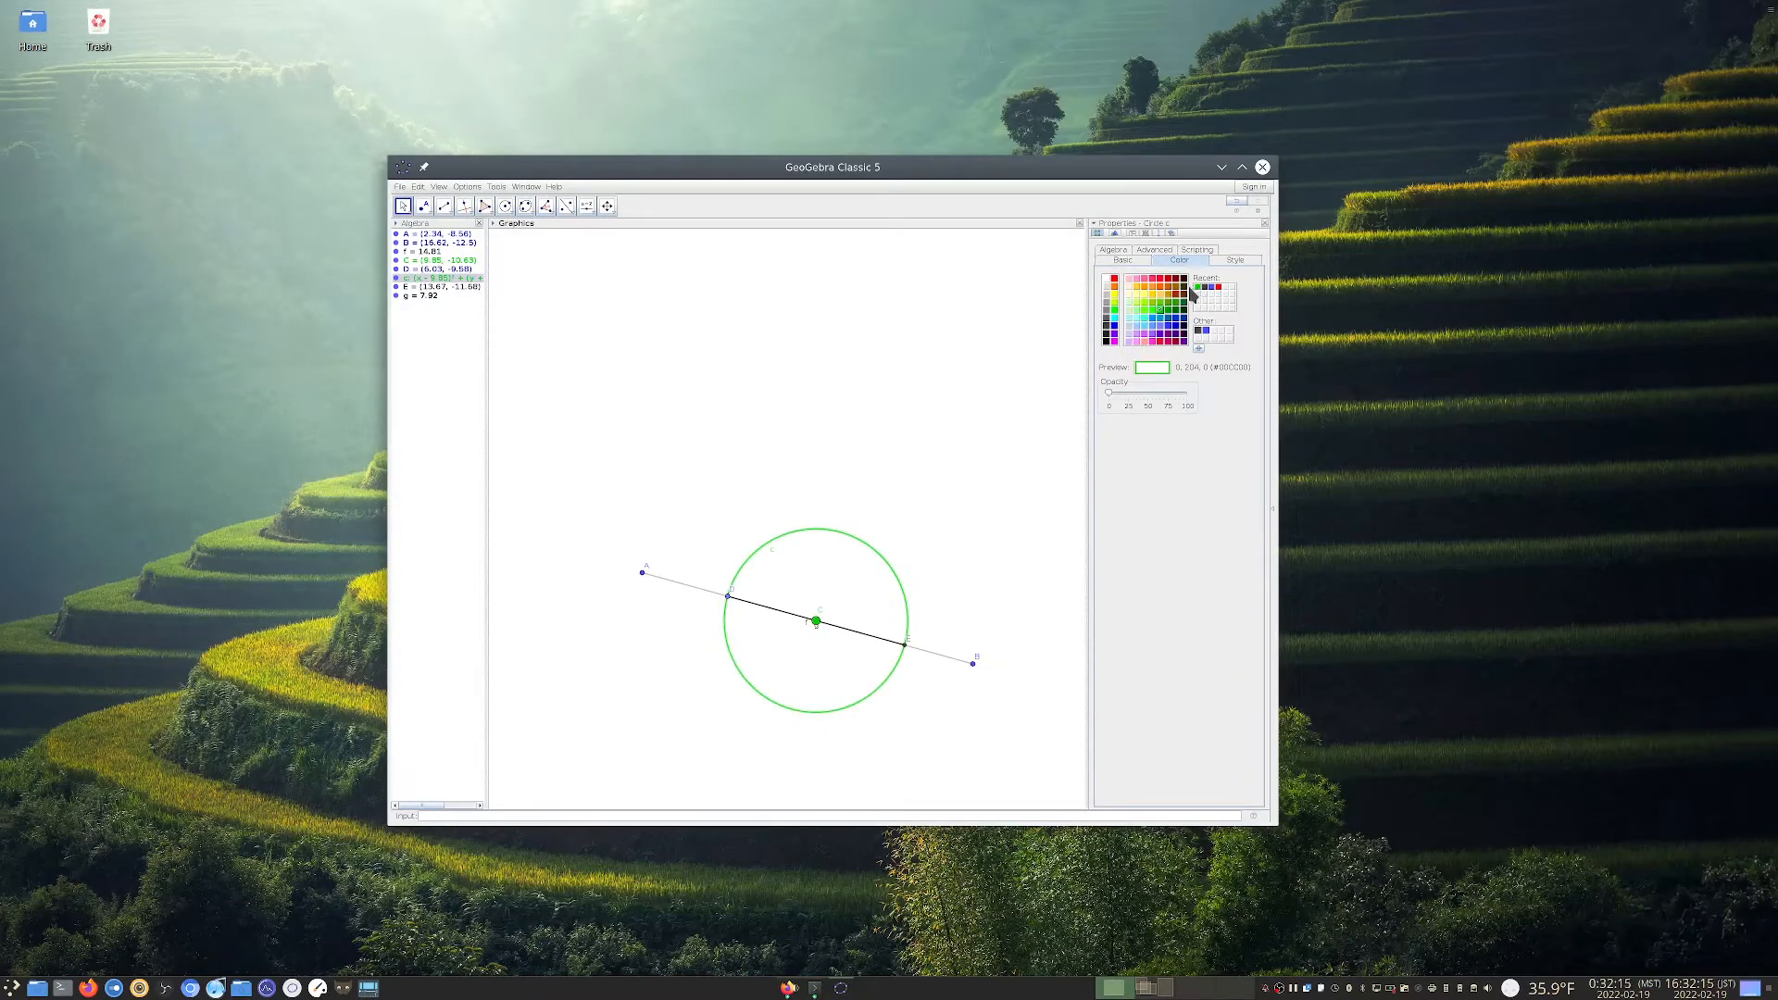
{"action": "left_click", "coordinate": [1226, 261]}
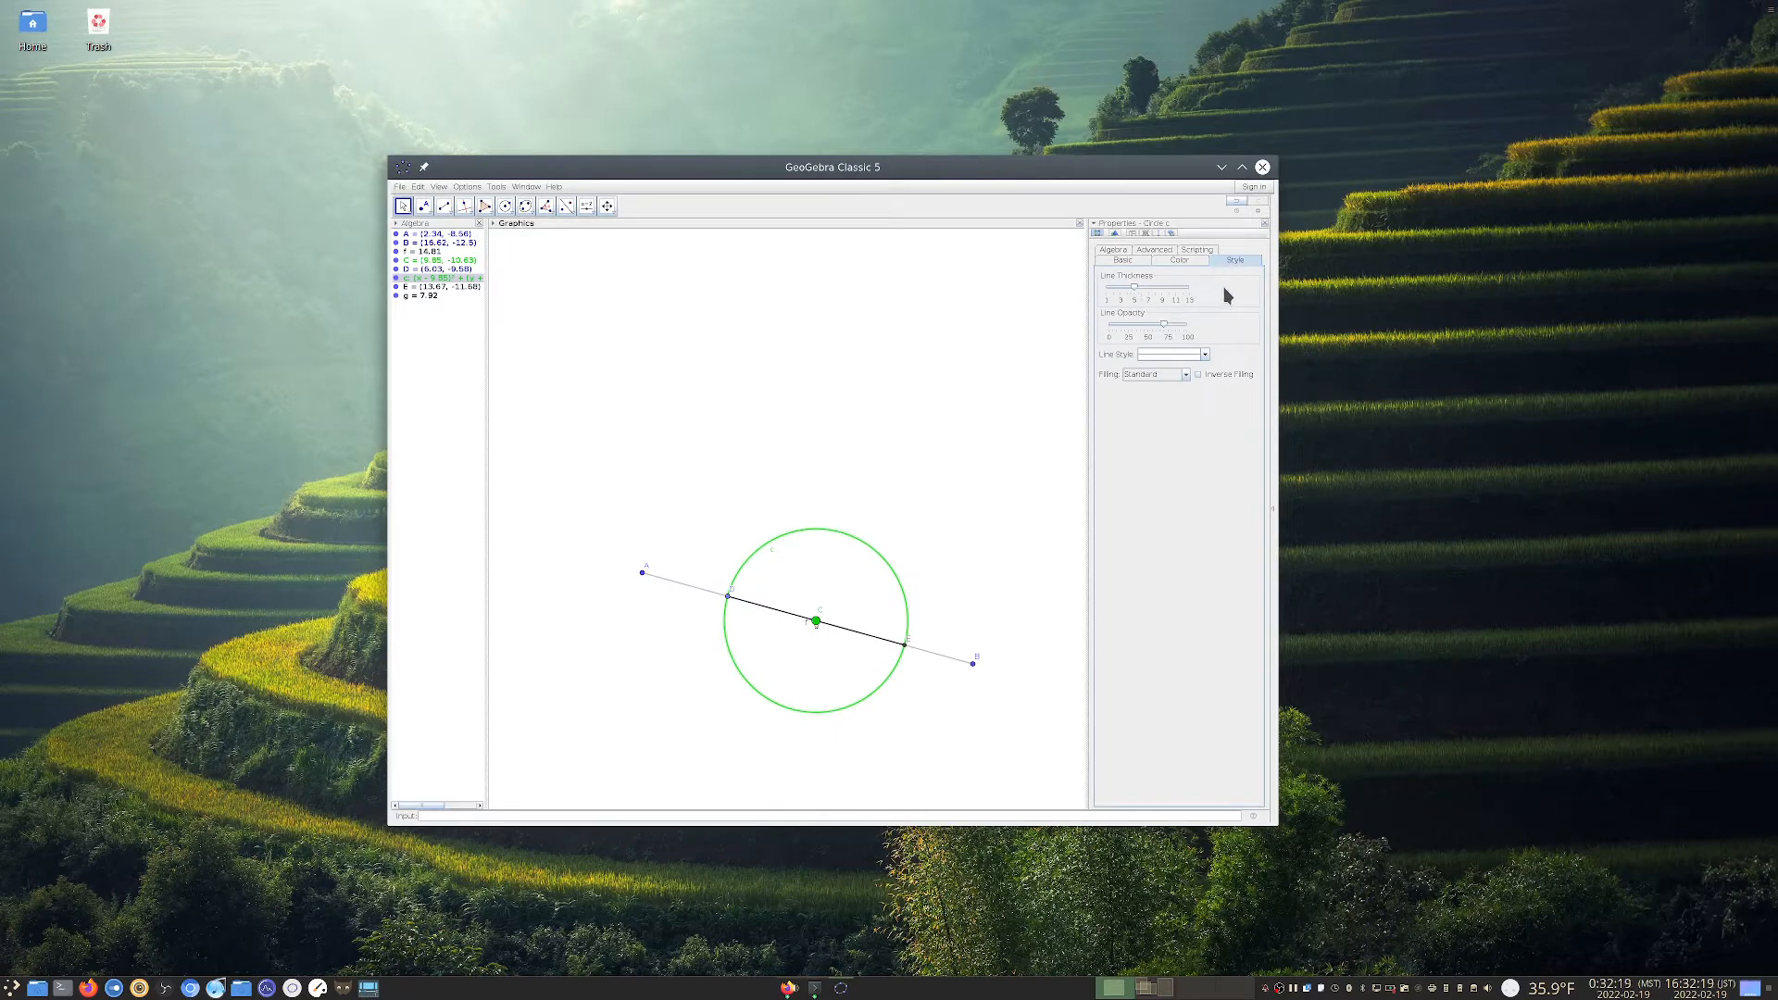
{"action": "left_click_drag", "start_coordinate": [1135, 289], "coordinate": [1221, 295]}
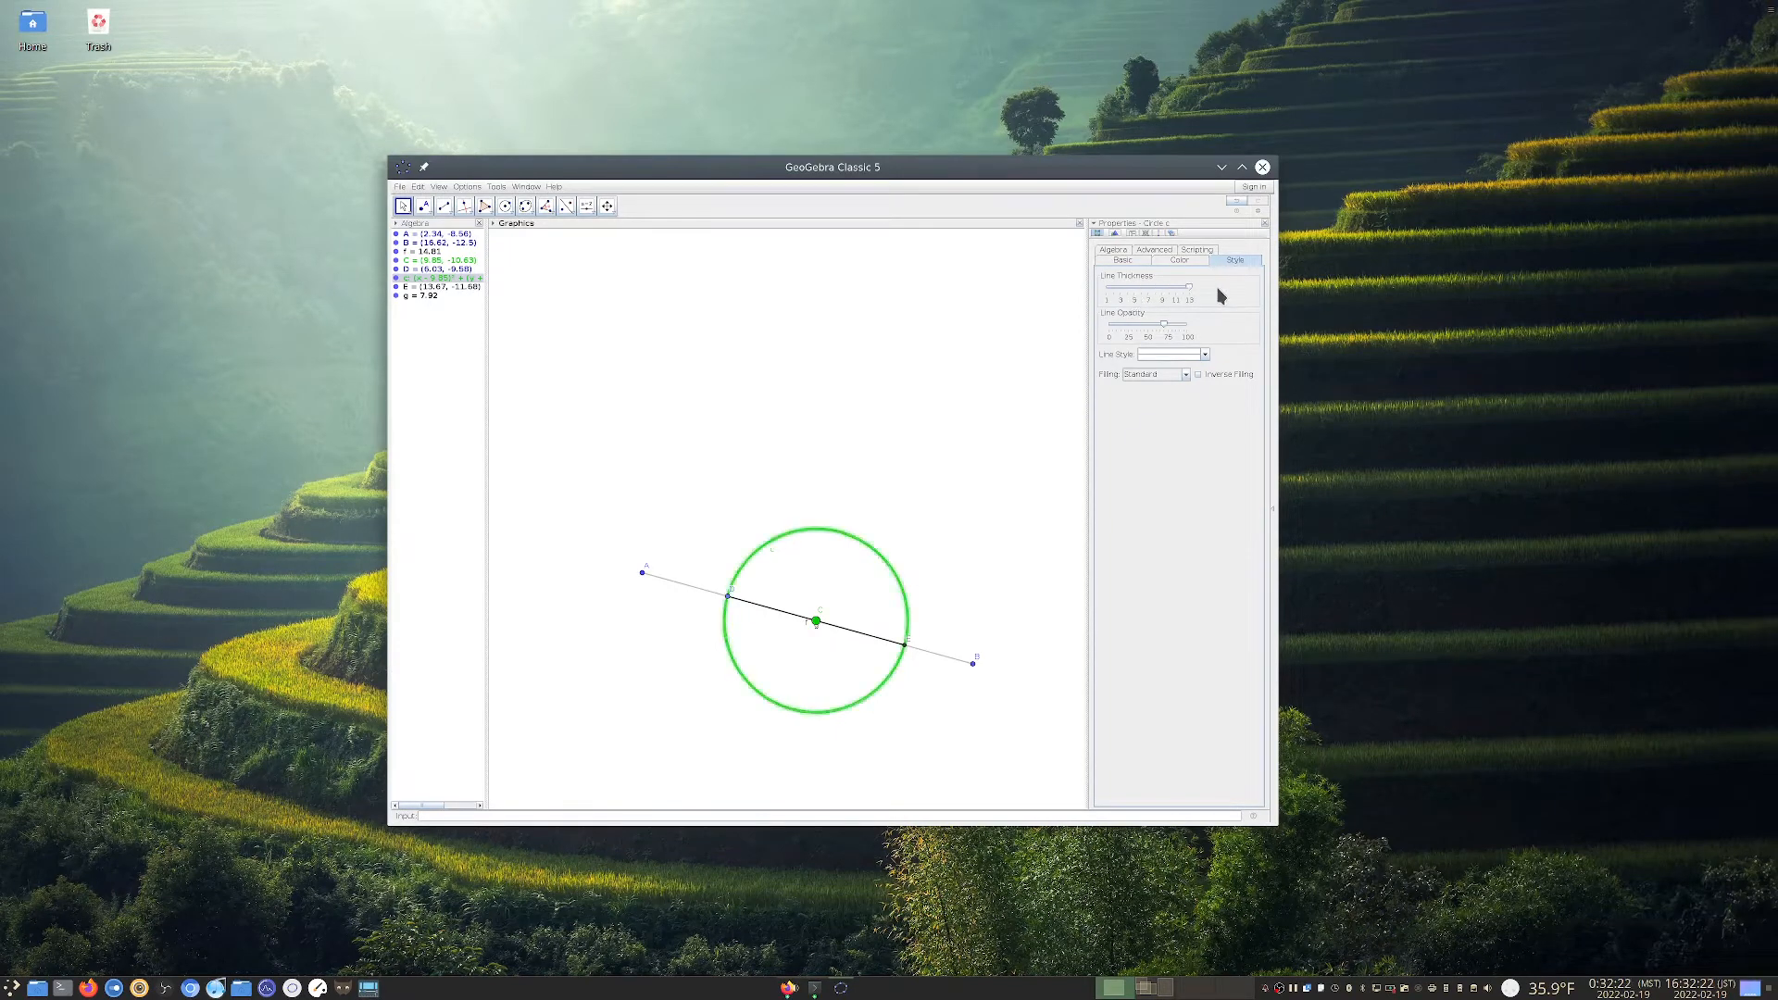
Thicken segment AB, and give segment DE a red colour with the maximum line thickness of 13
{"action": "left_click", "coordinate": [701, 589]}
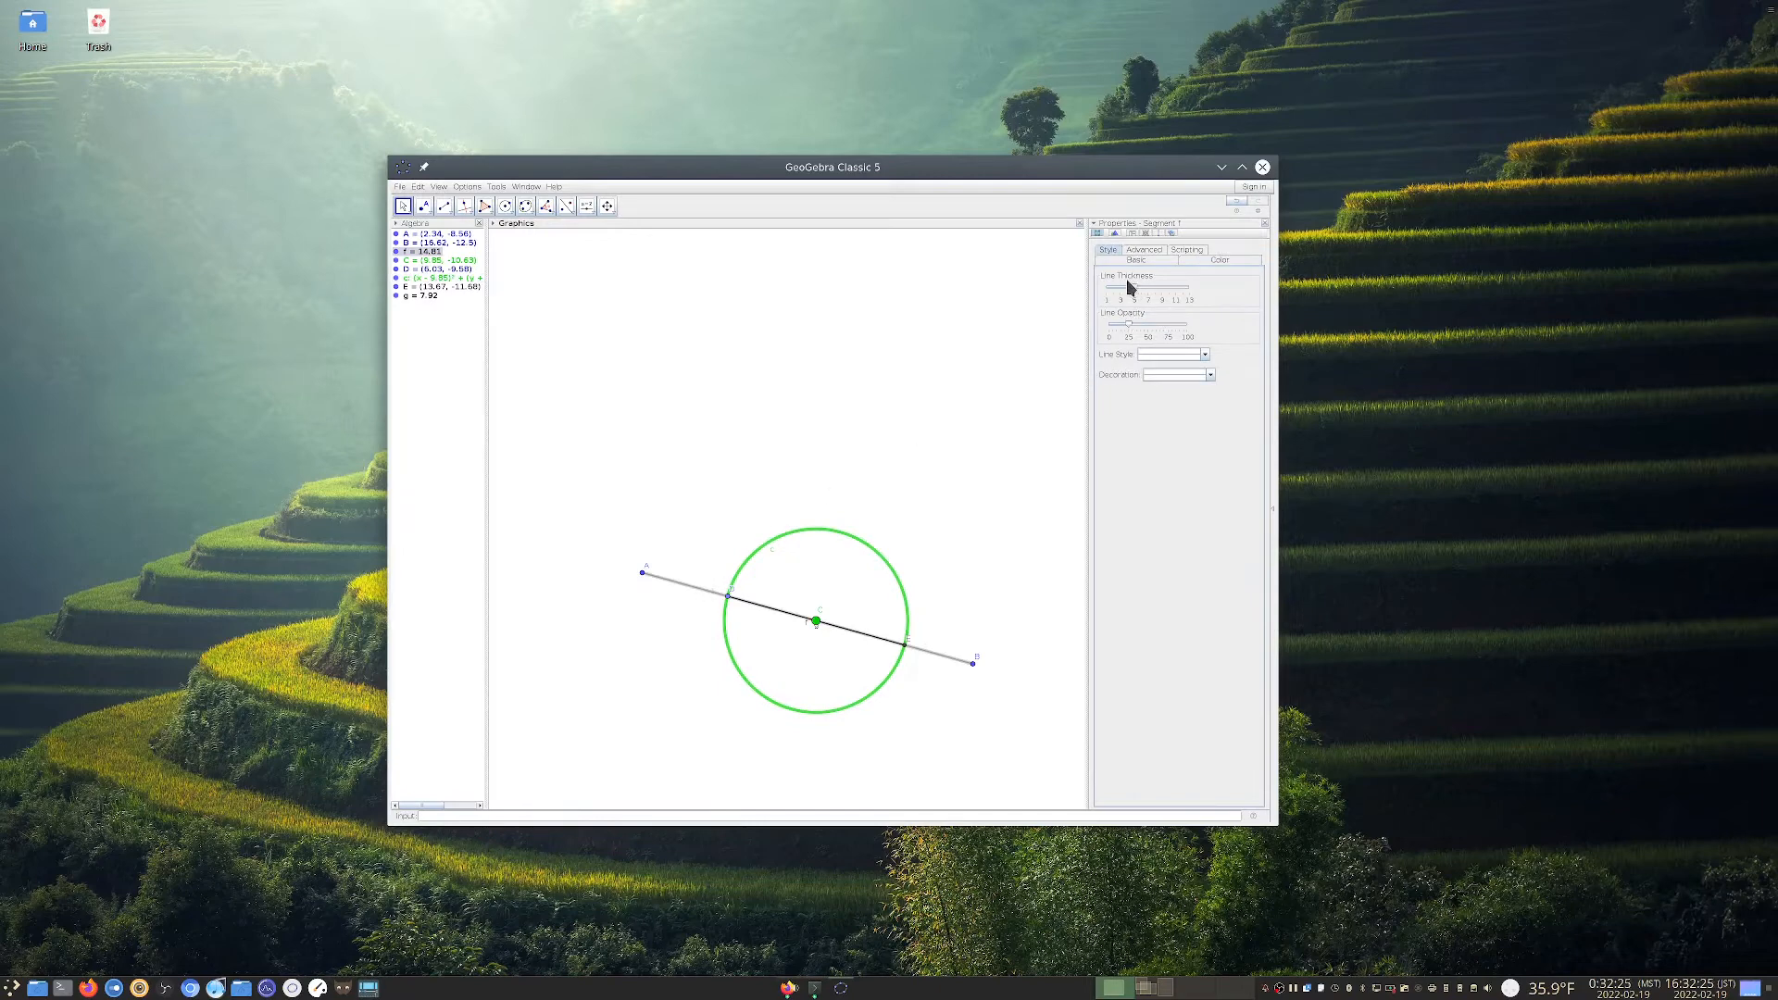
{"action": "left_click", "coordinate": [420, 298]}
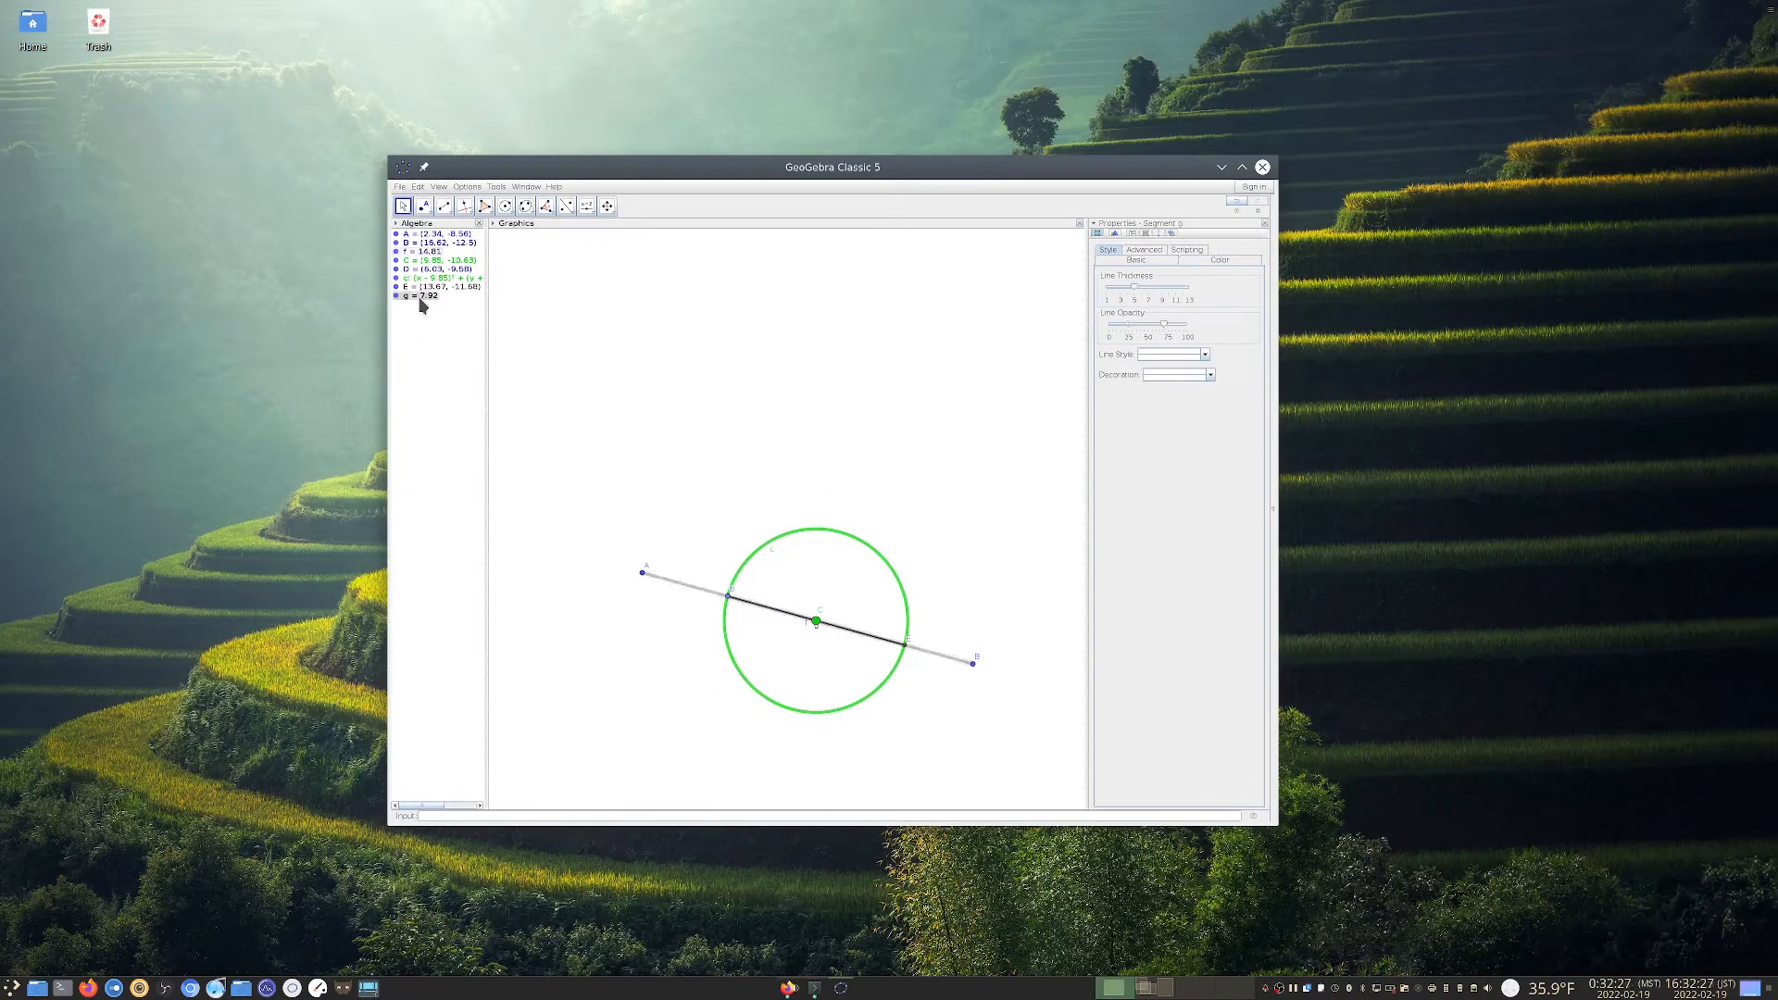
{"action": "left_click", "coordinate": [1195, 265]}
{"action": "left_click", "coordinate": [1115, 280]}
{"action": "left_click", "coordinate": [1138, 263]}
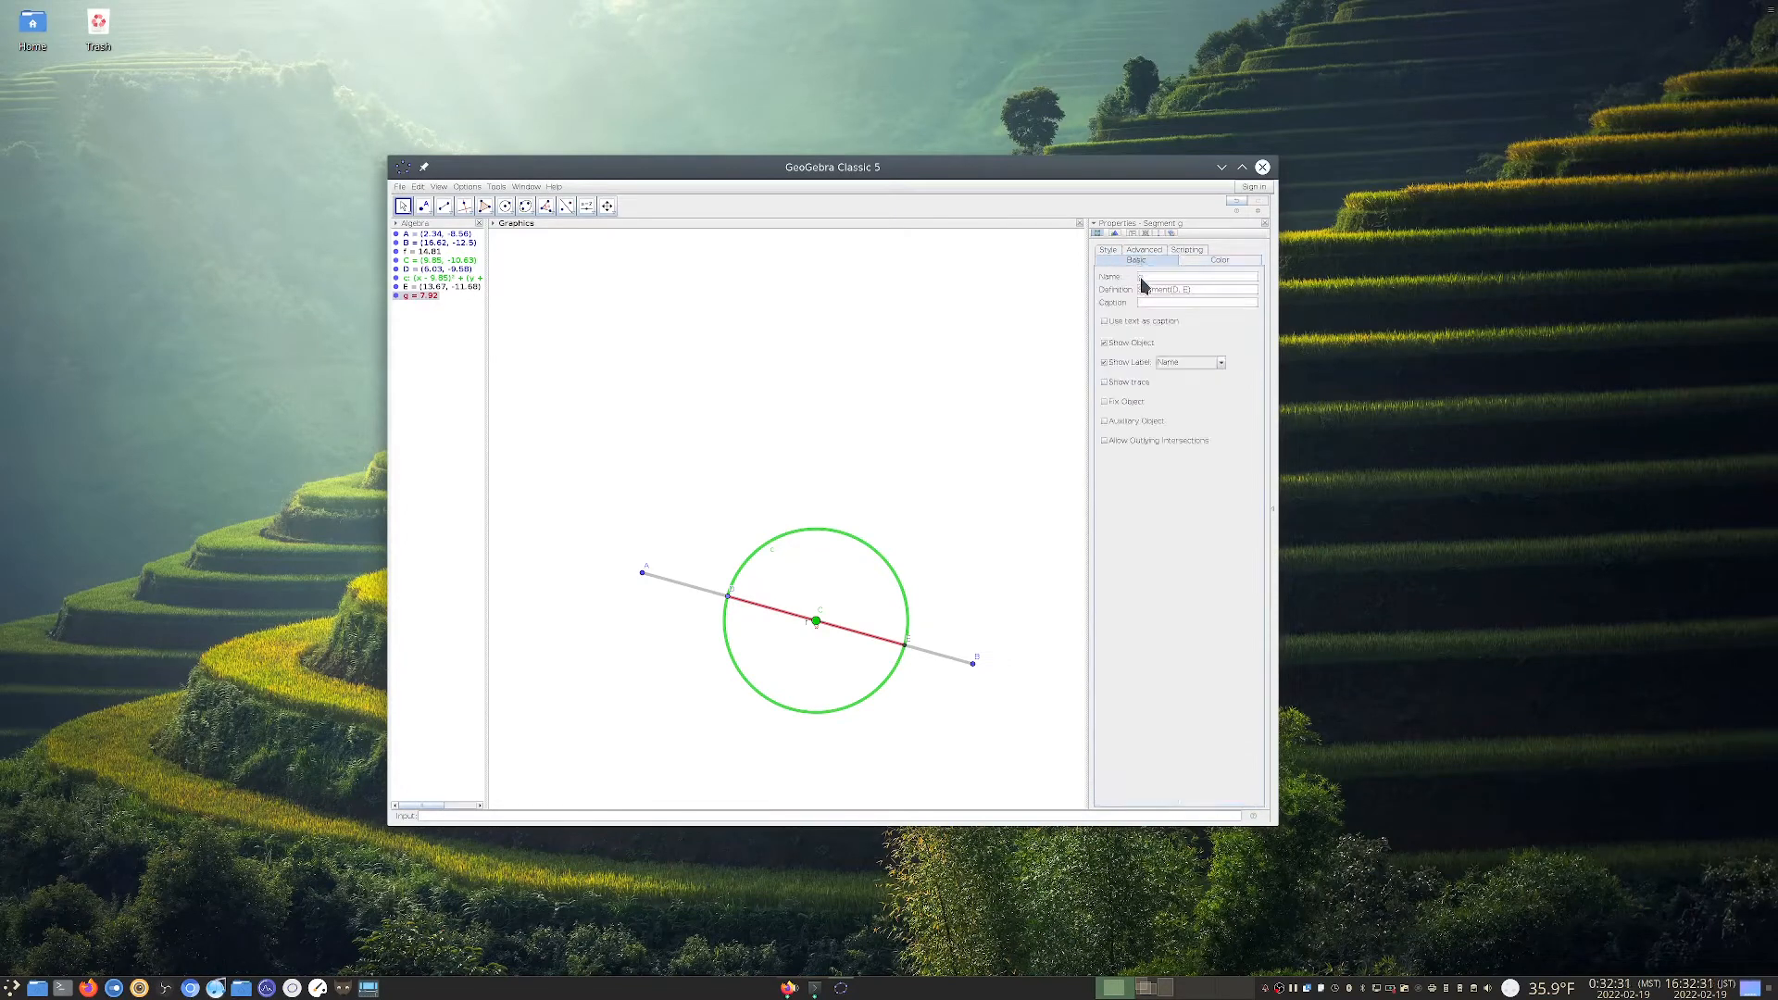
{"action": "left_click", "coordinate": [1196, 265]}
{"action": "left_click", "coordinate": [1114, 255]}
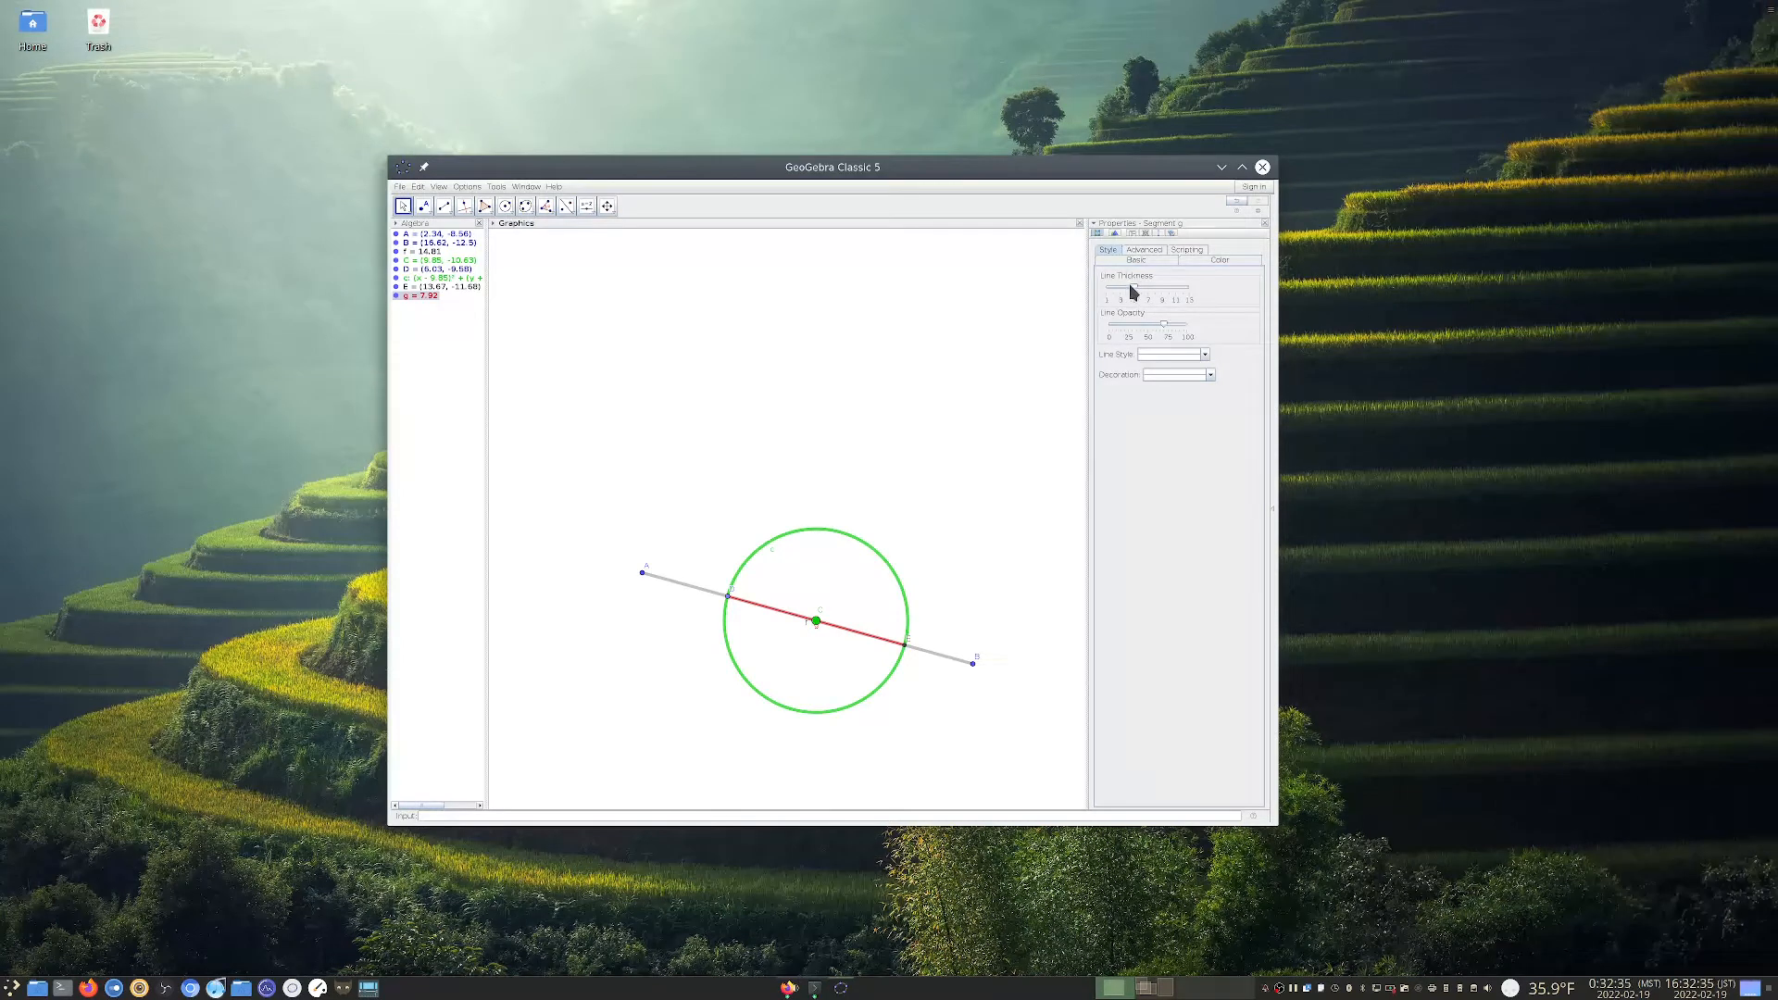
{"action": "left_click_drag", "start_coordinate": [1135, 291], "coordinate": [1266, 290]}
{"action": "left_click", "coordinate": [833, 602]}
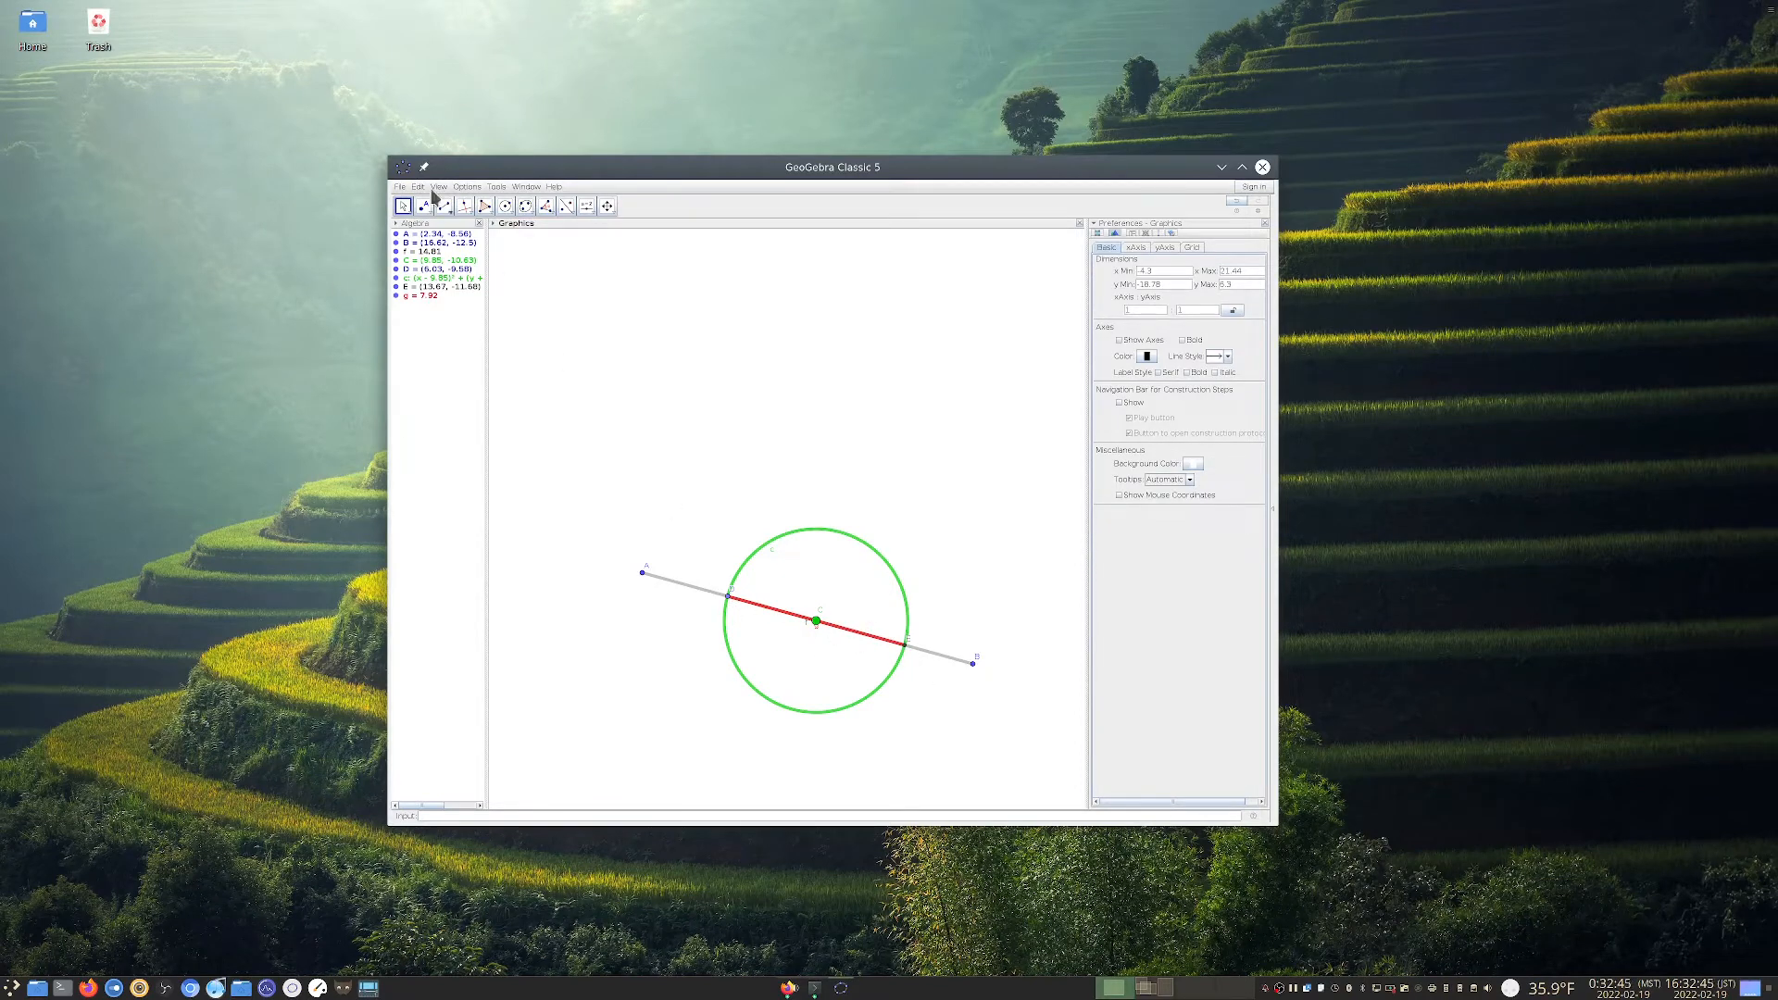
Enlarge point D to size 9 and colour it light blue (#66CCFF)
{"action": "left_click", "coordinate": [415, 274]}
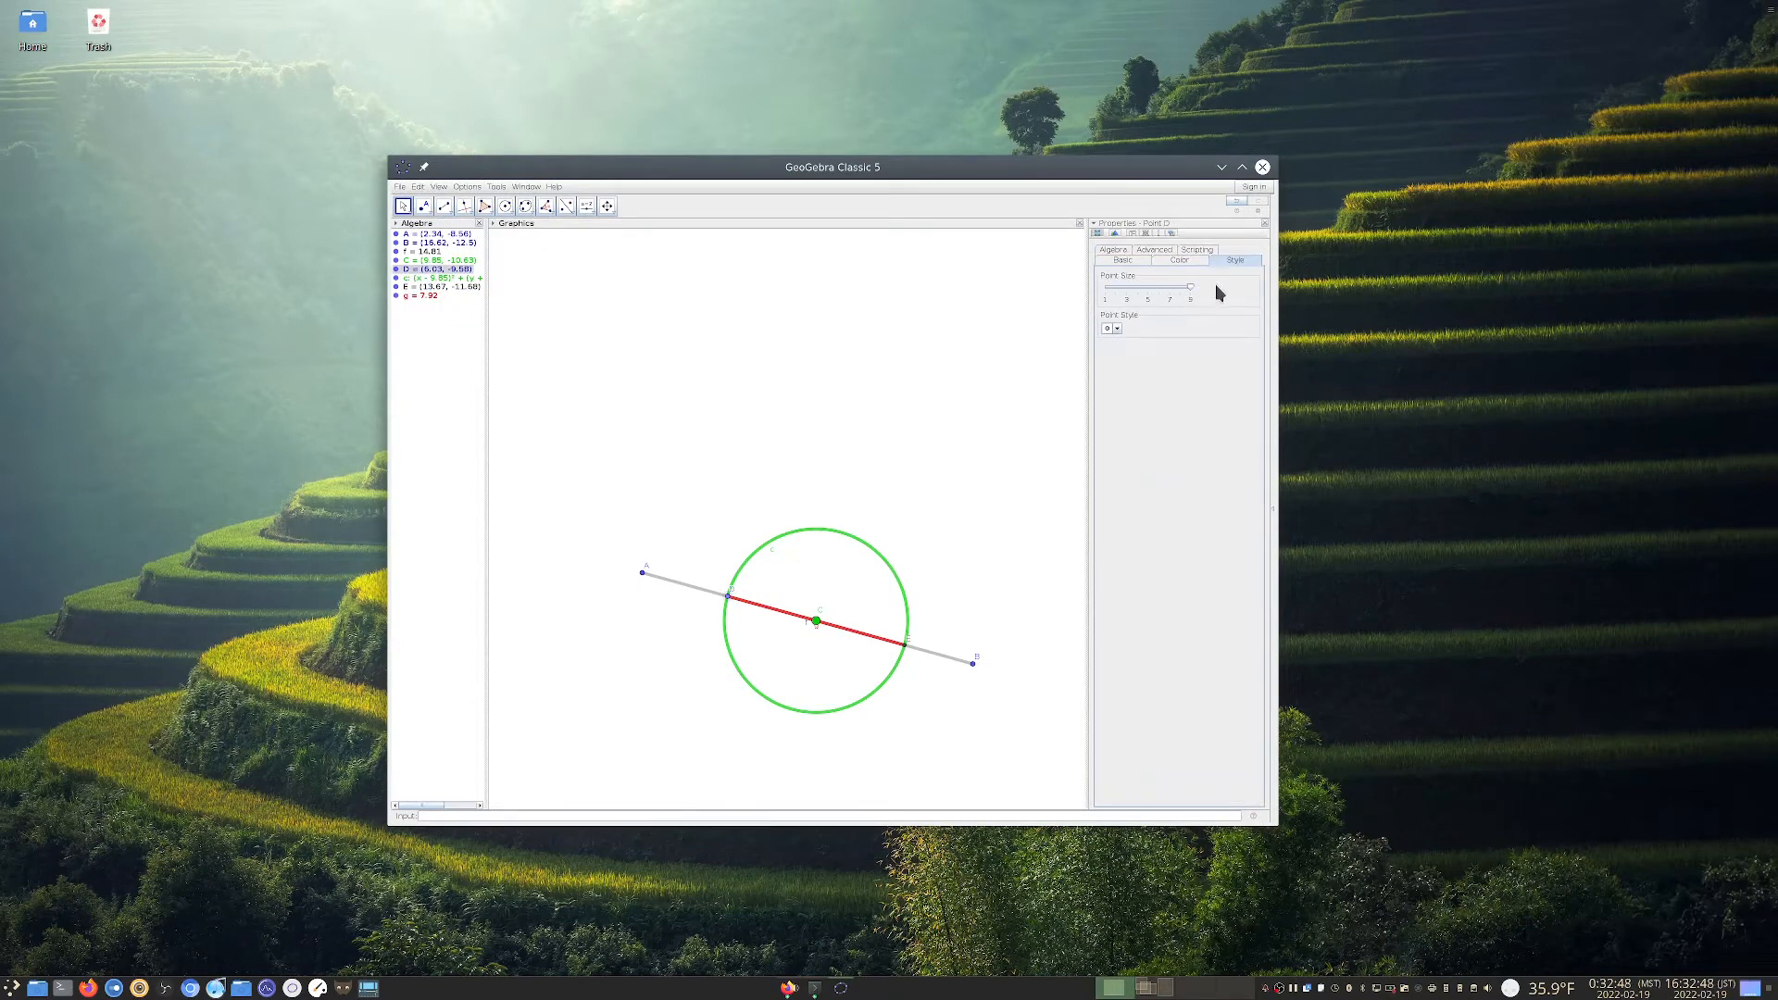
{"action": "left_click", "coordinate": [1173, 261]}
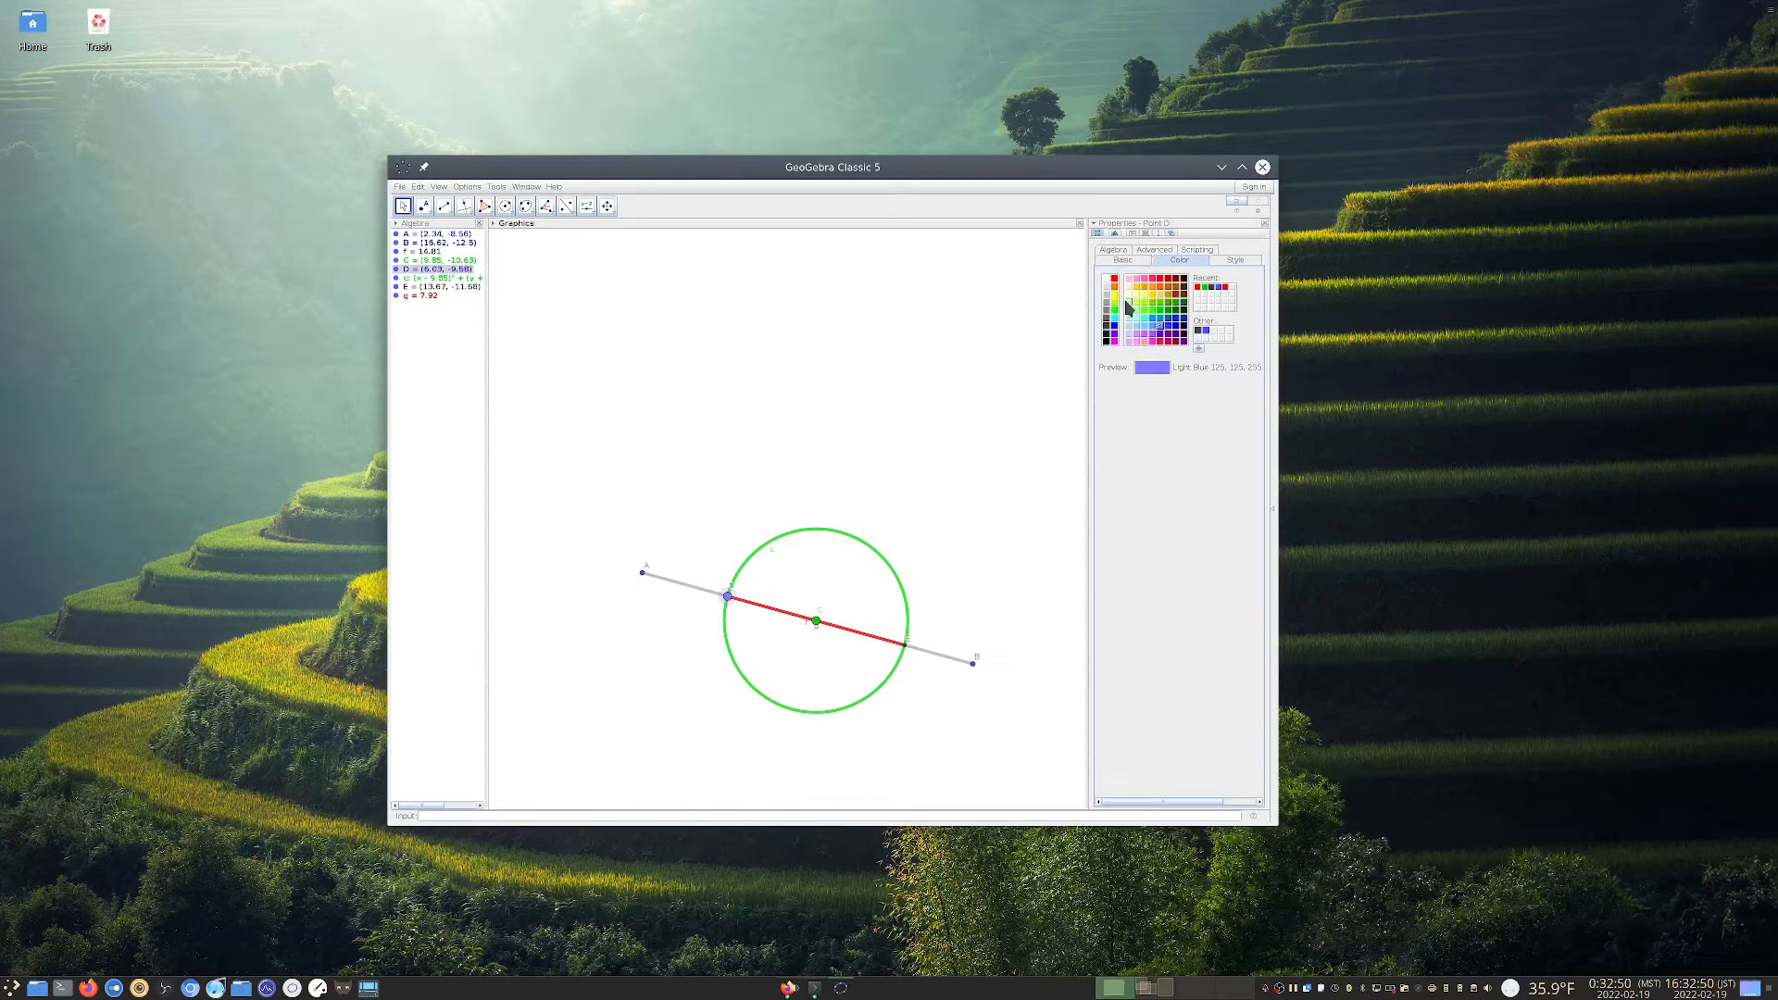
{"action": "left_click", "coordinate": [1152, 327]}
{"action": "left_click", "coordinate": [1145, 326]}
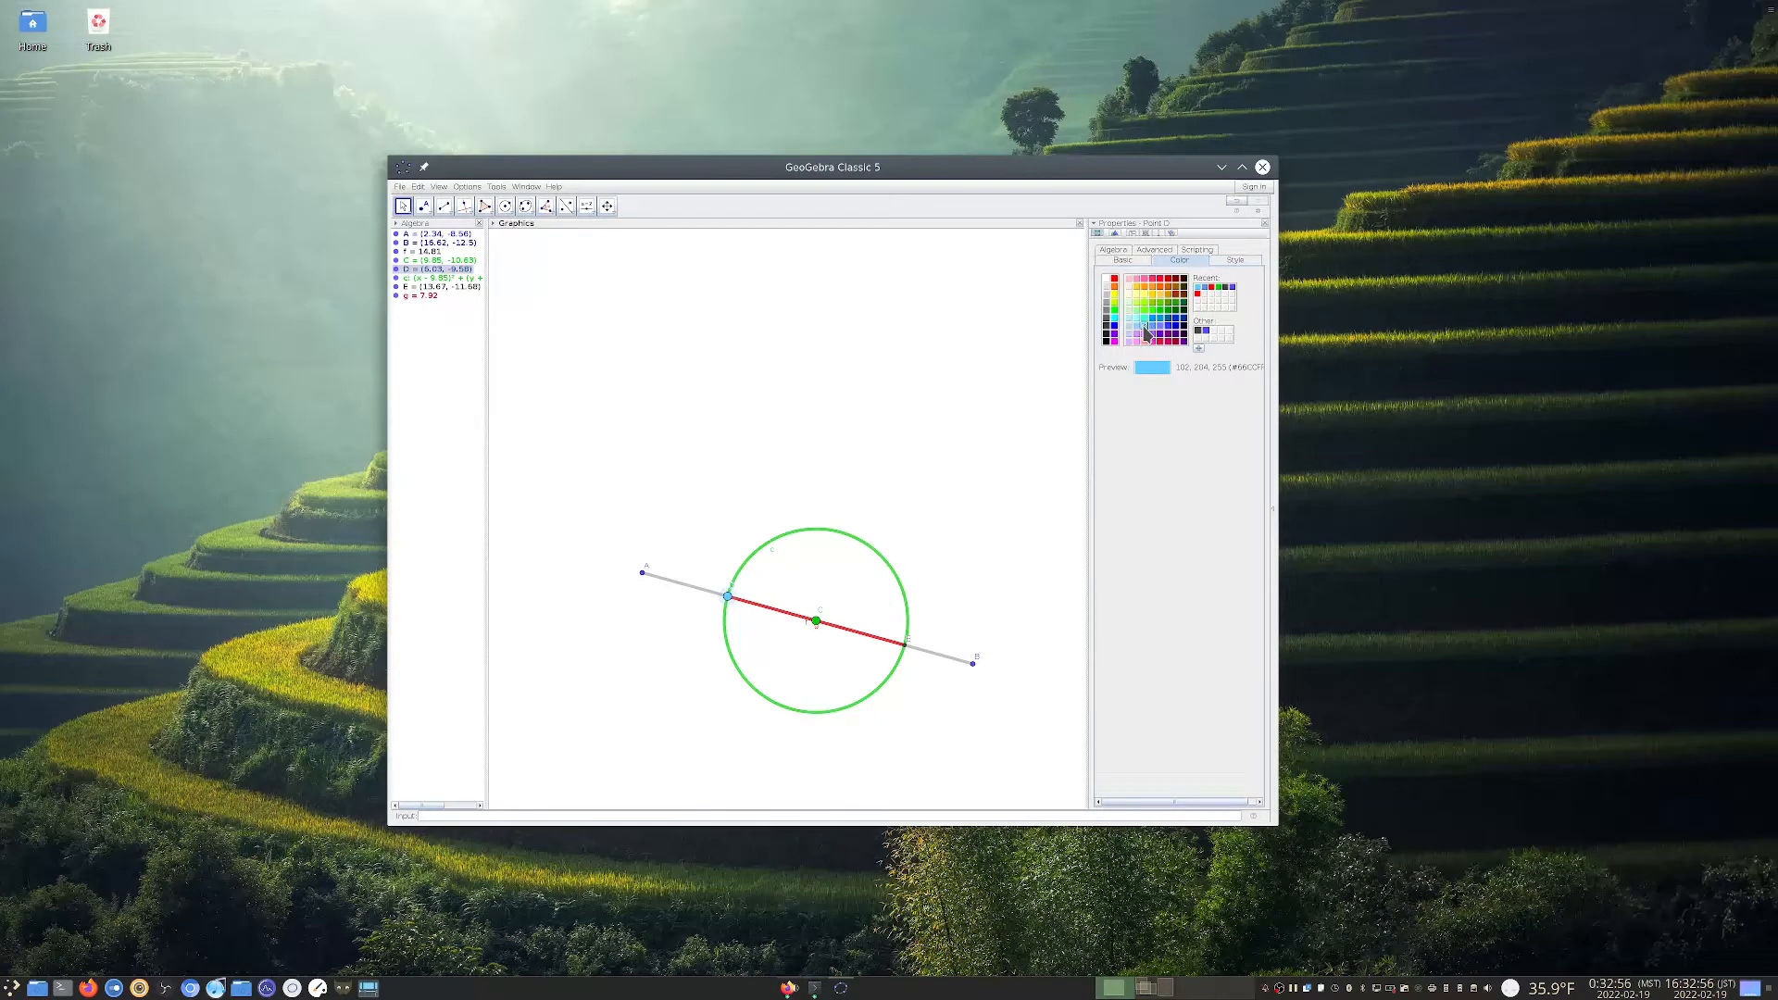
Colour point E violet and enlarge it to the maximum point size of 9
{"action": "left_click", "coordinate": [430, 288]}
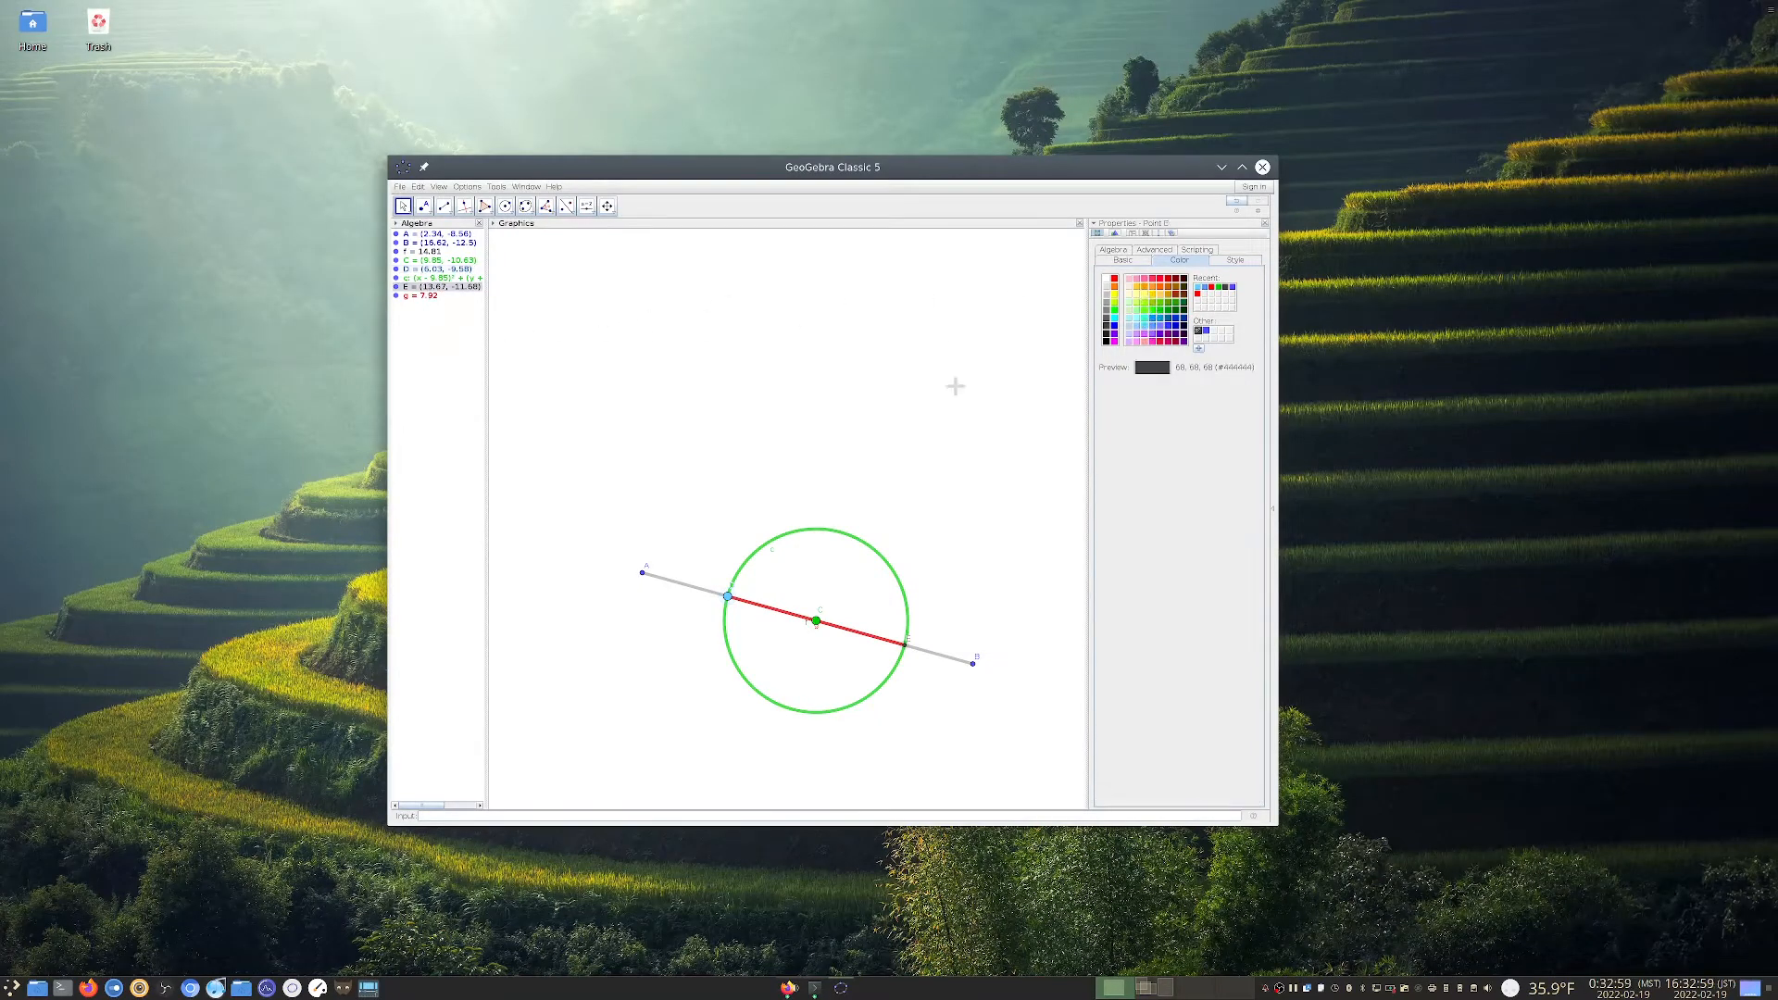
{"action": "left_click", "coordinate": [1156, 285]}
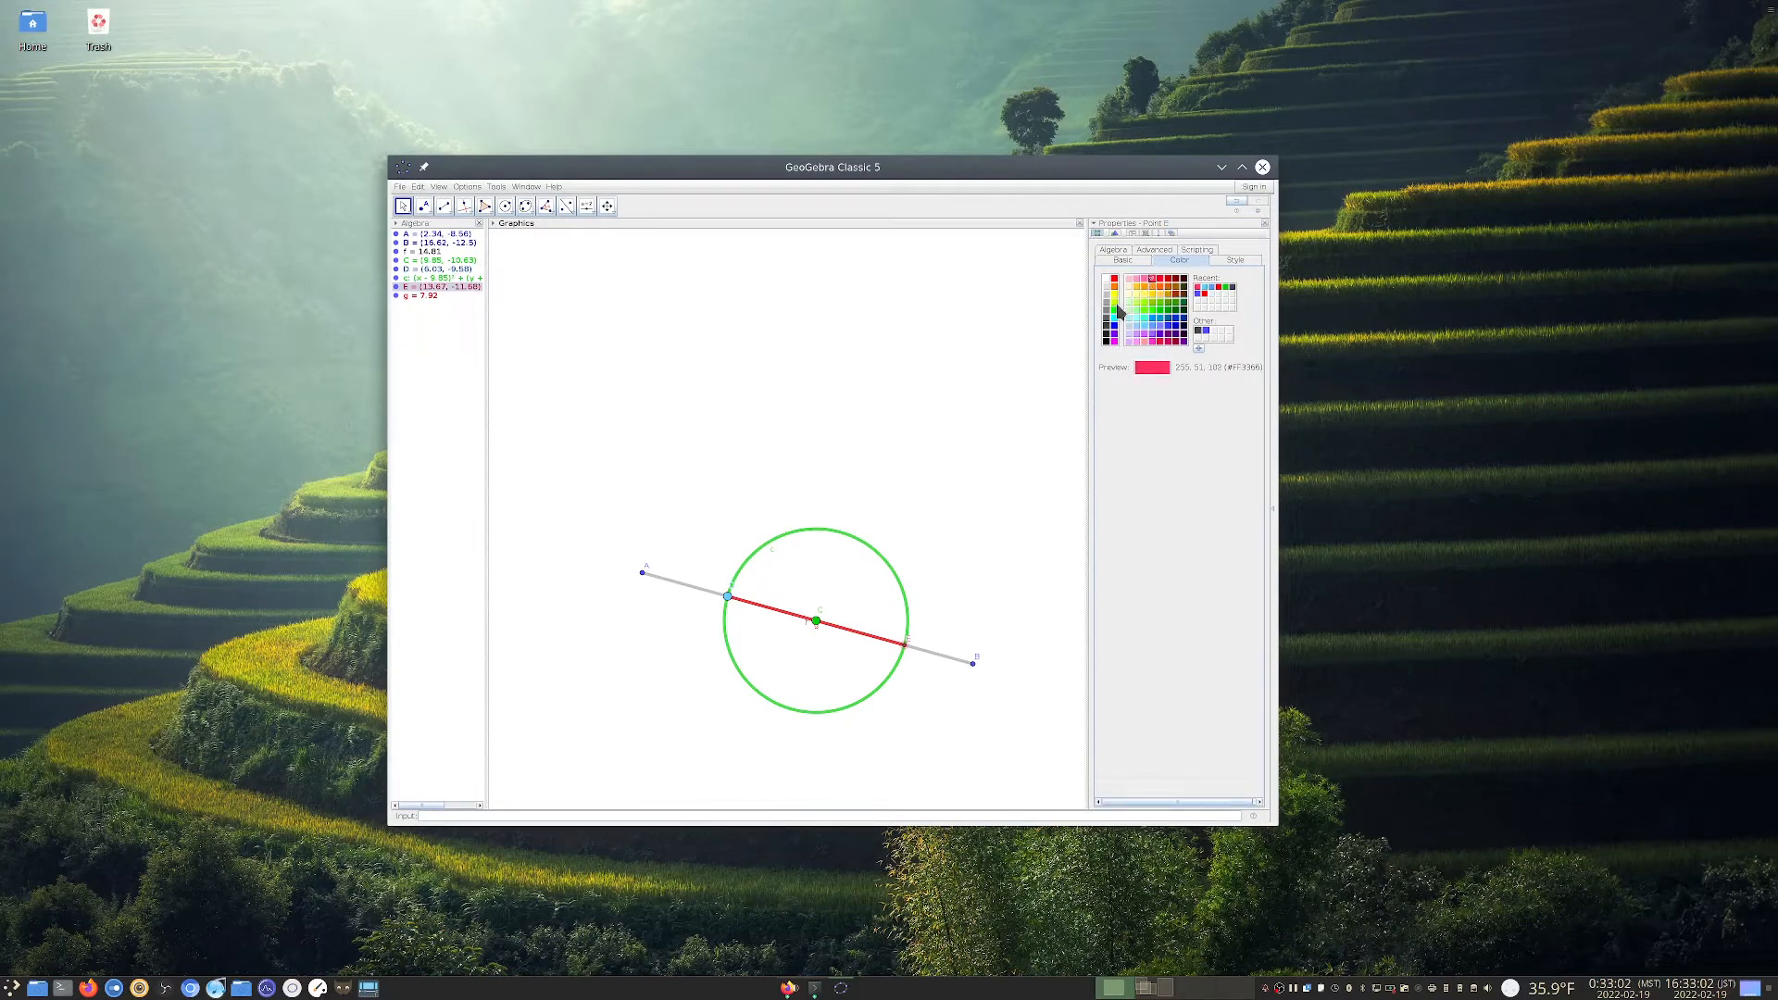
{"action": "left_click", "coordinate": [1151, 341]}
{"action": "left_click", "coordinate": [1114, 342]}
{"action": "left_click", "coordinate": [1113, 334]}
{"action": "left_click", "coordinate": [1148, 263]}
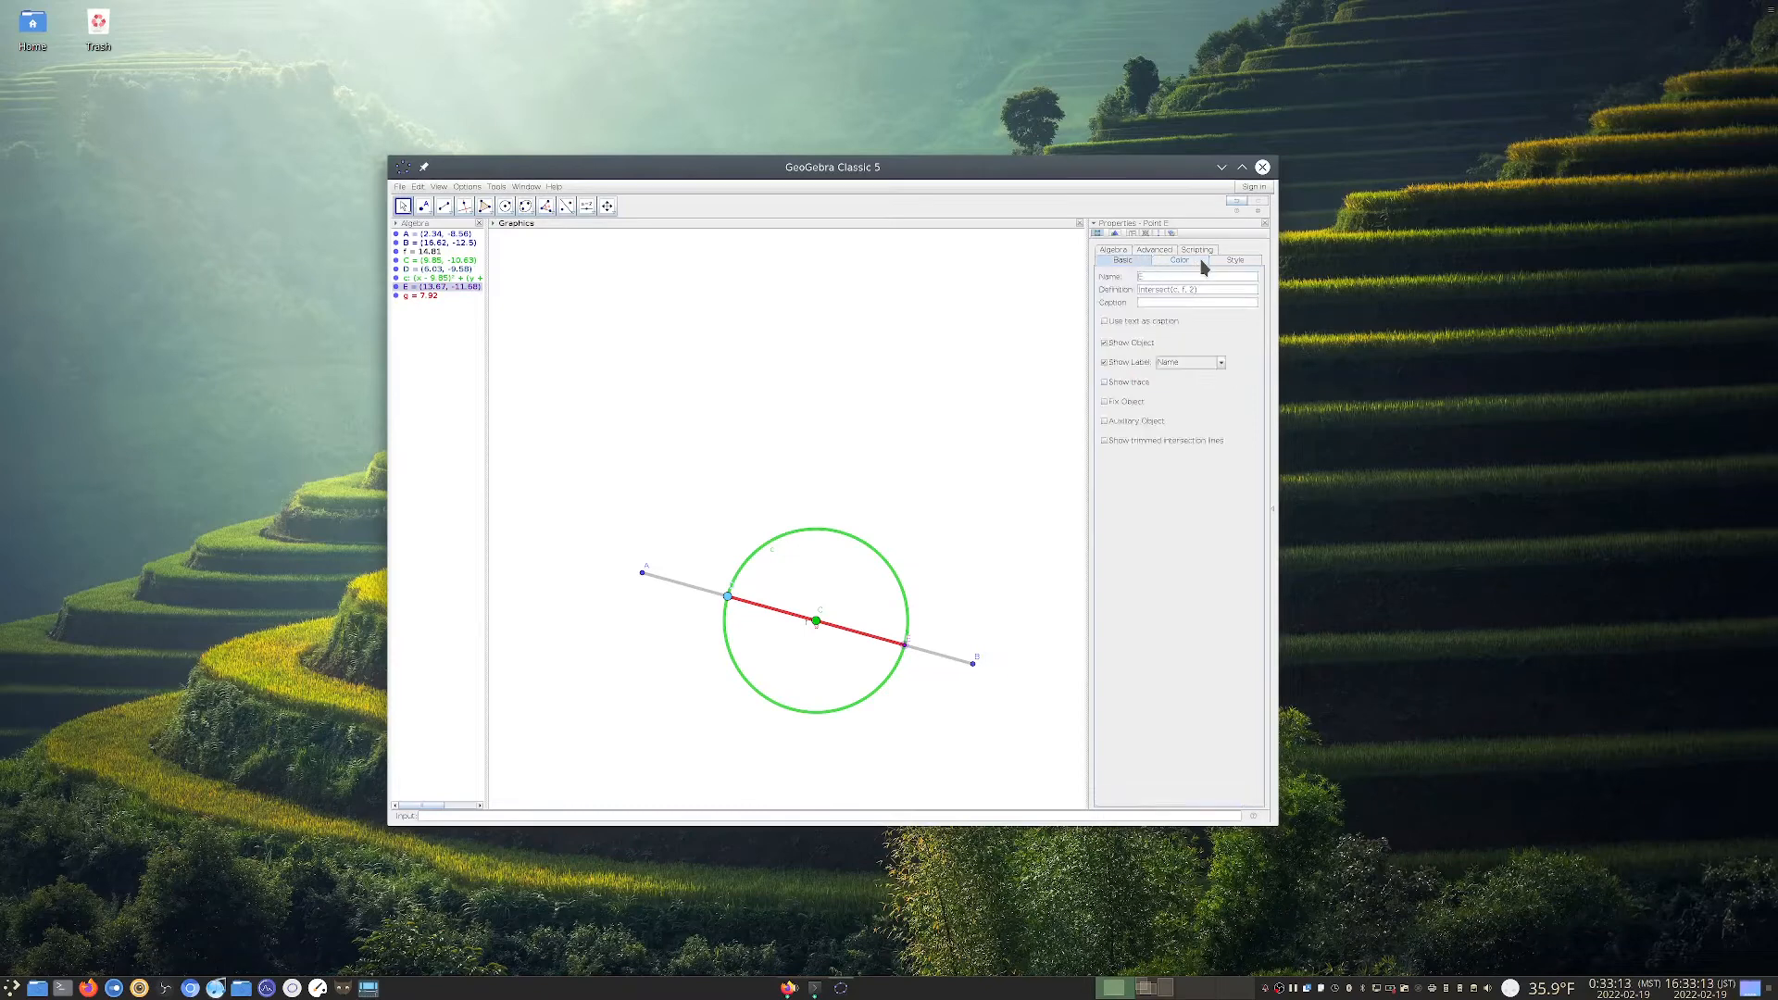
{"action": "left_click", "coordinate": [1221, 263]}
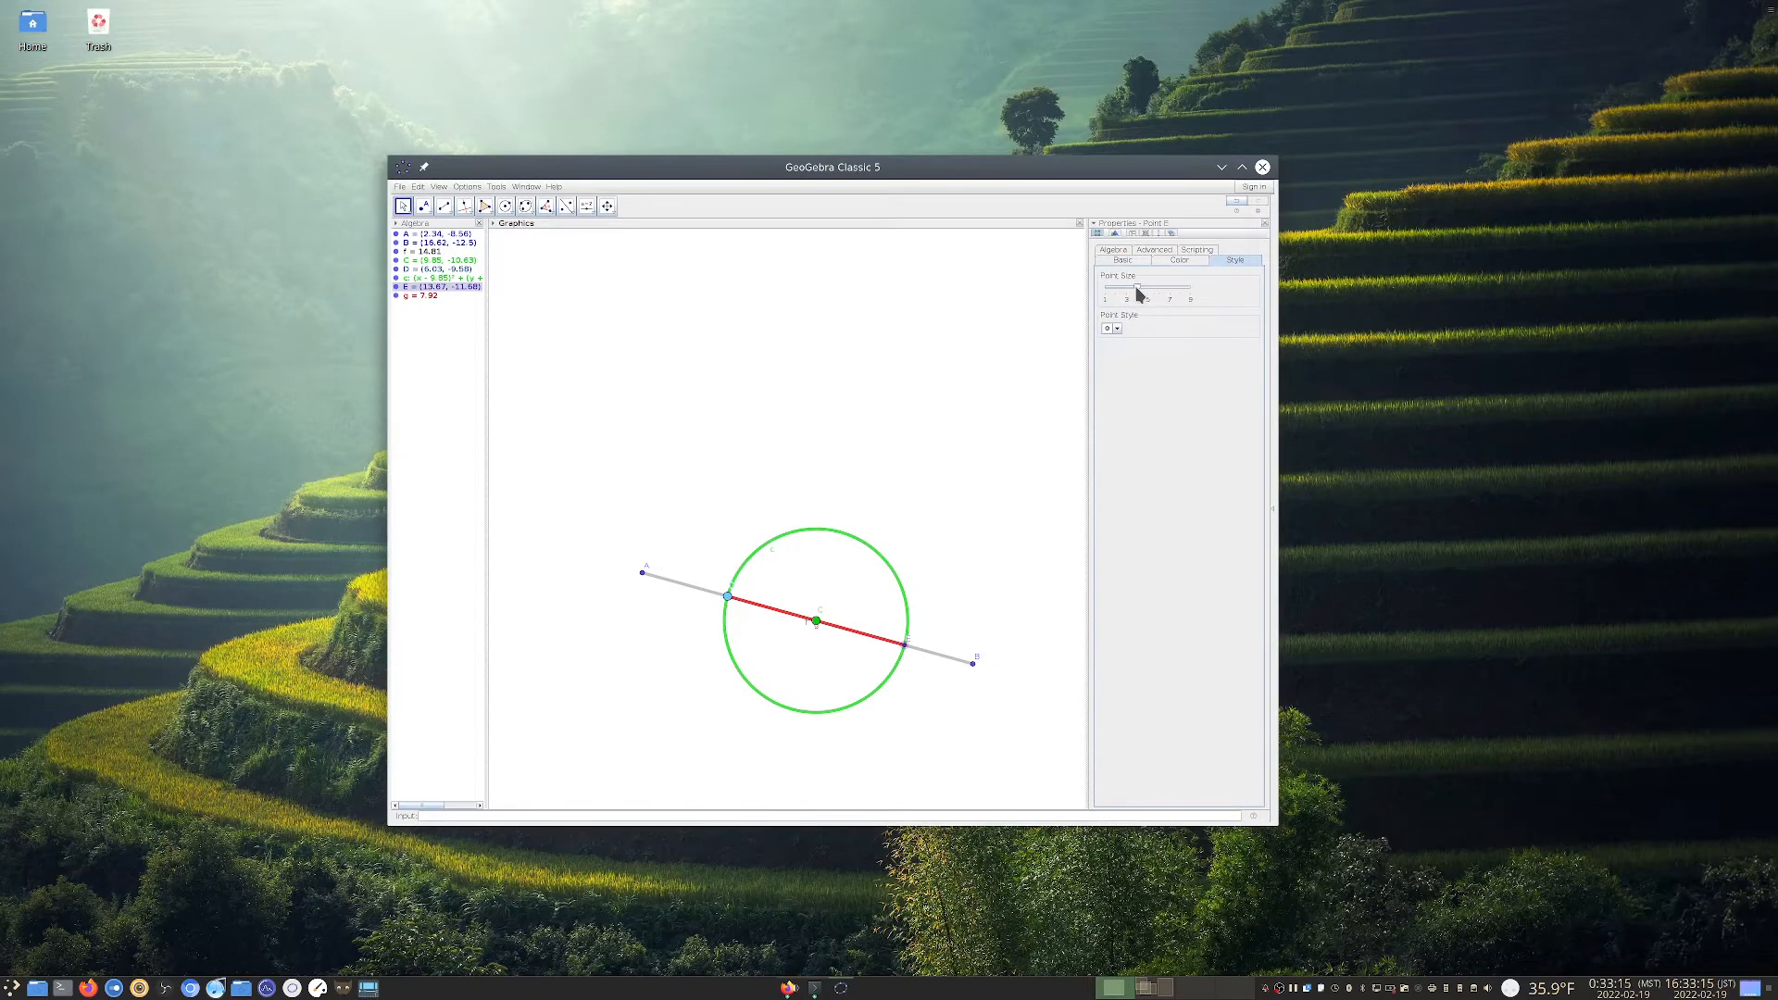
{"action": "left_click_drag", "start_coordinate": [1139, 294], "coordinate": [1231, 290]}
Lower the green circle's line opacity to about 25 and its line thickness to about 9
{"action": "left_click", "coordinate": [441, 278]}
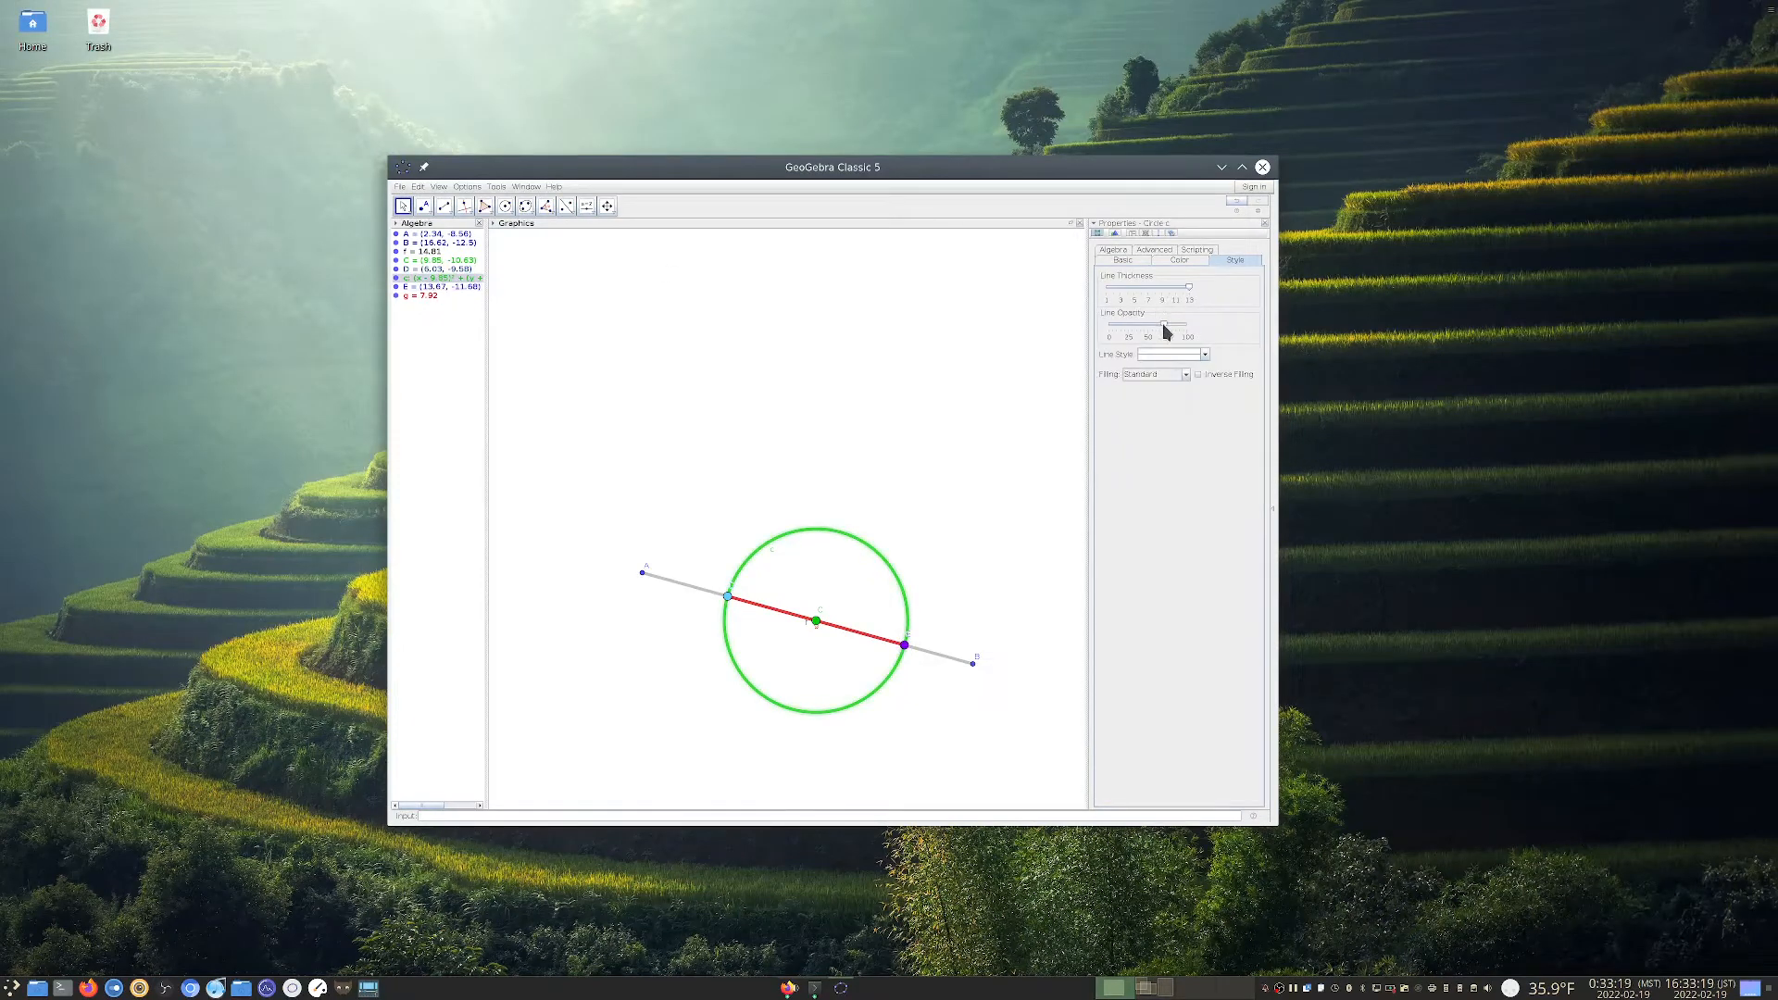
{"action": "left_click_drag", "start_coordinate": [1164, 325], "coordinate": [1130, 337]}
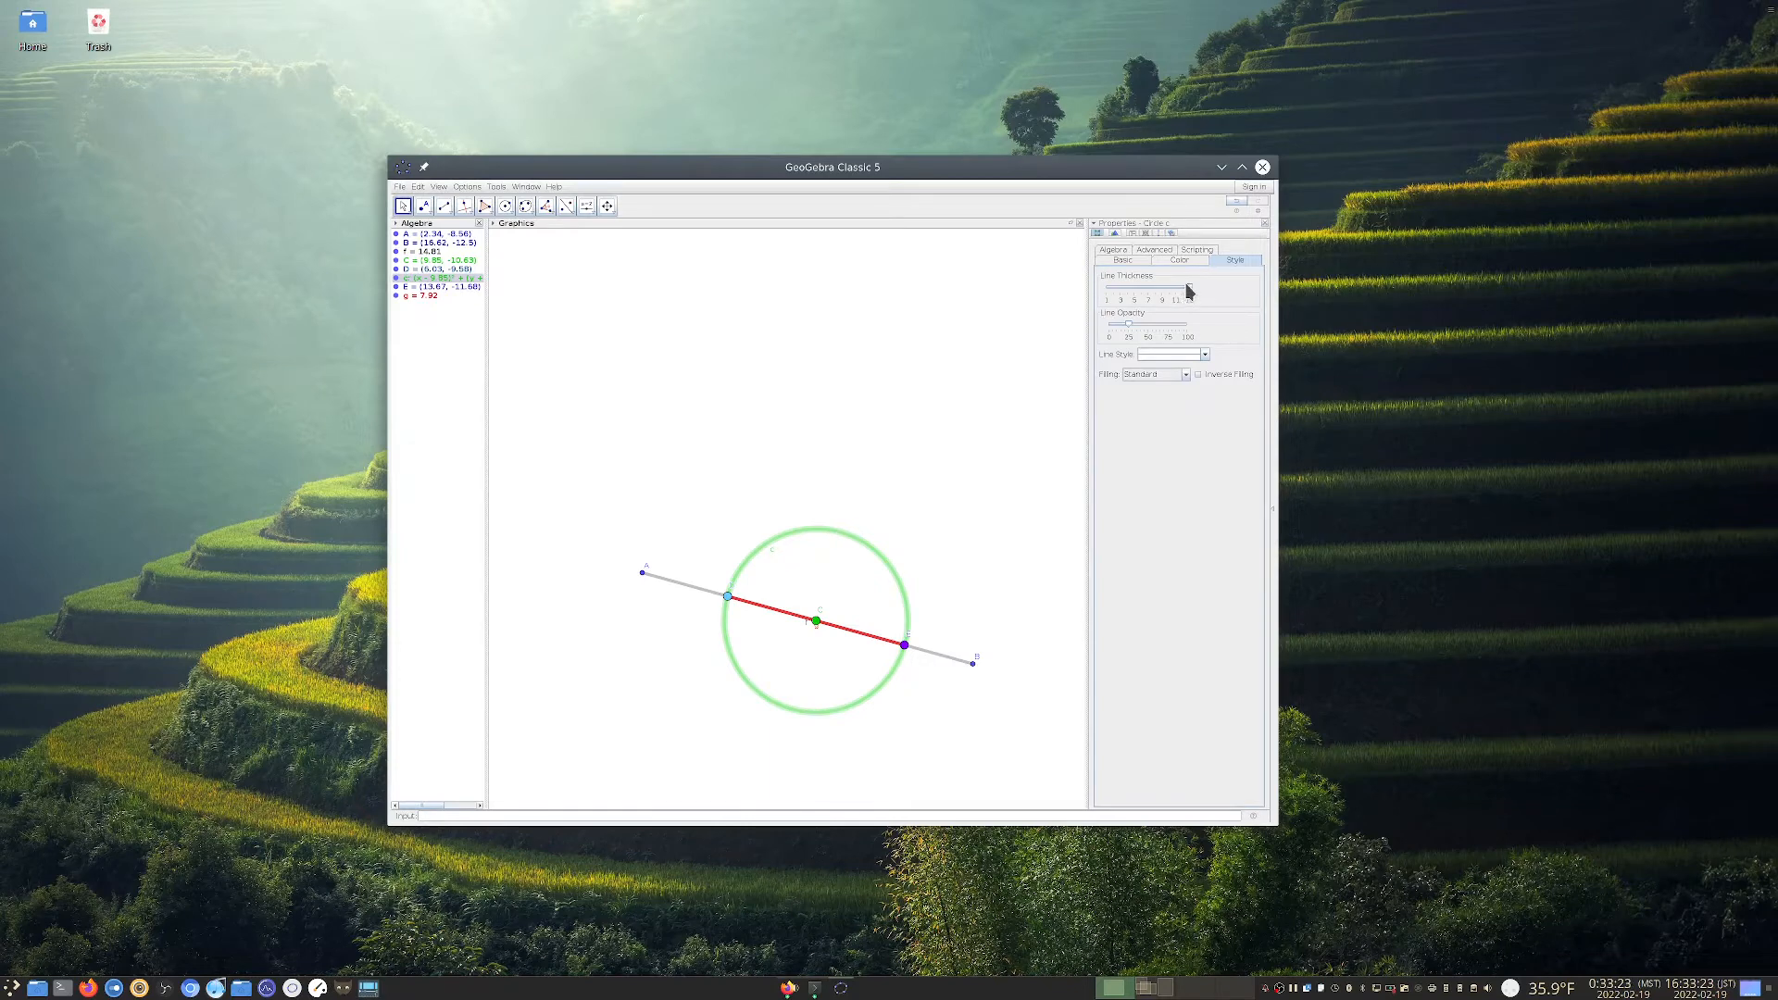
{"action": "left_click_drag", "start_coordinate": [1188, 290], "coordinate": [1162, 296]}
{"action": "left_click_drag", "start_coordinate": [1165, 291], "coordinate": [1155, 292]}
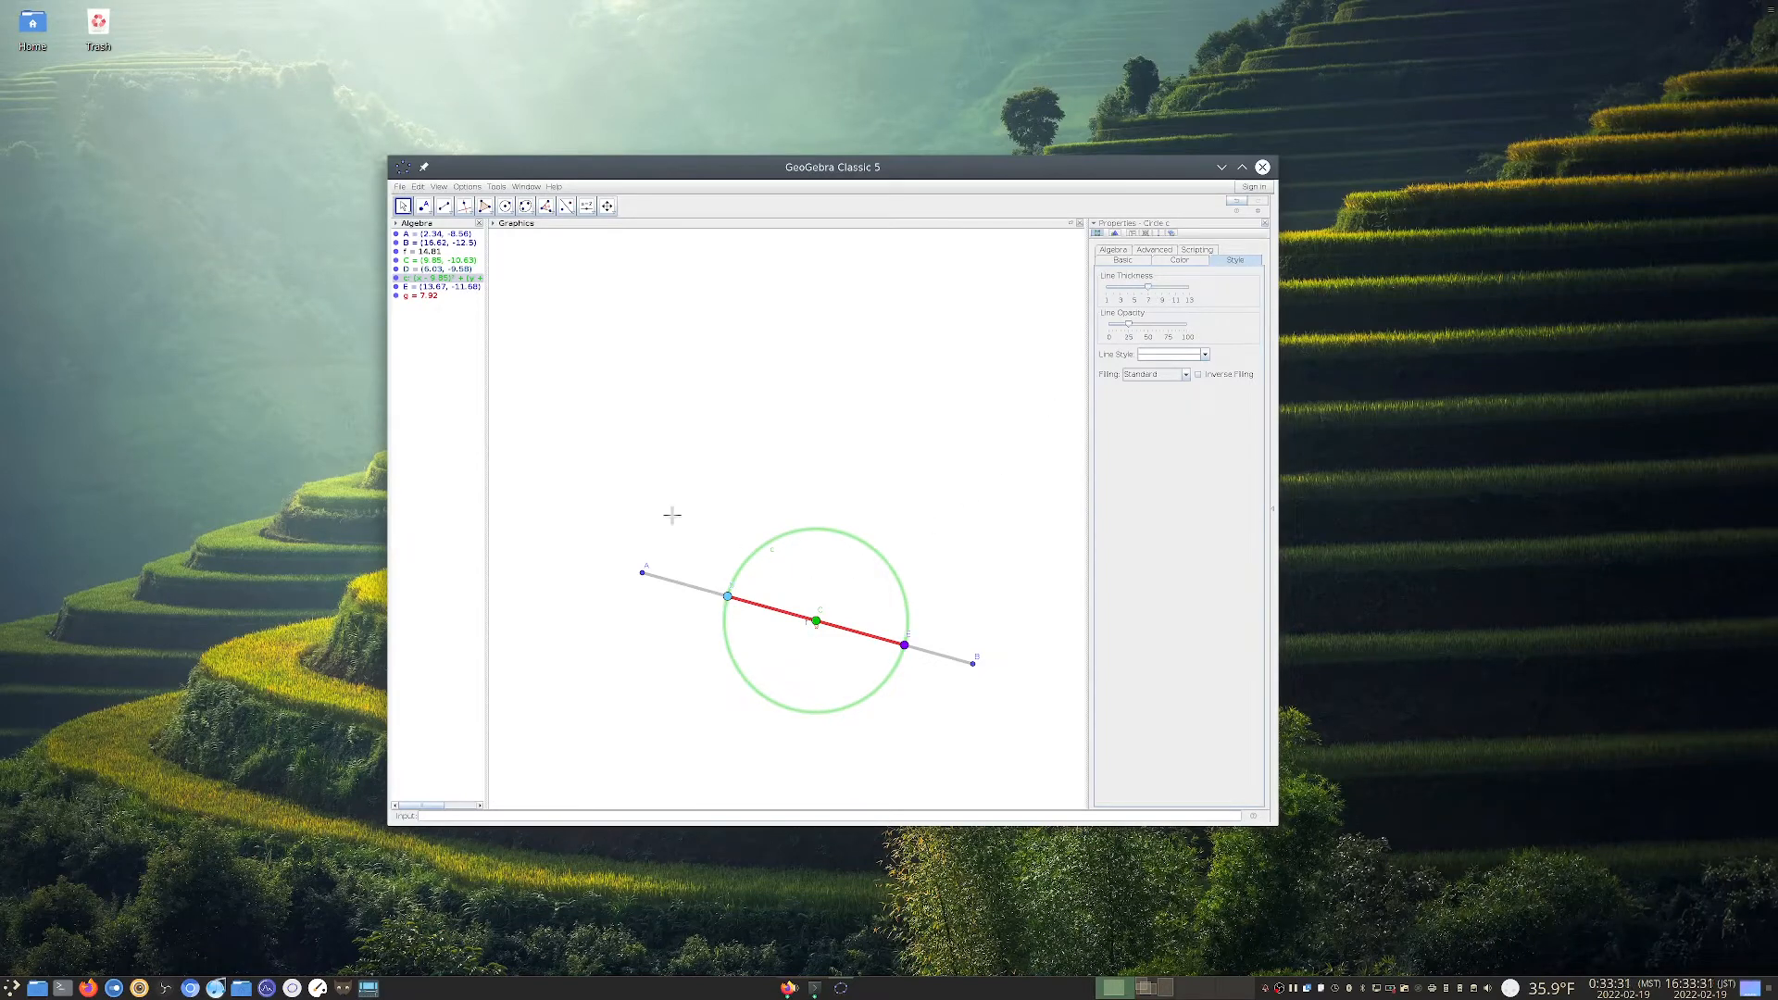
{"action": "left_click", "coordinate": [400, 360]}
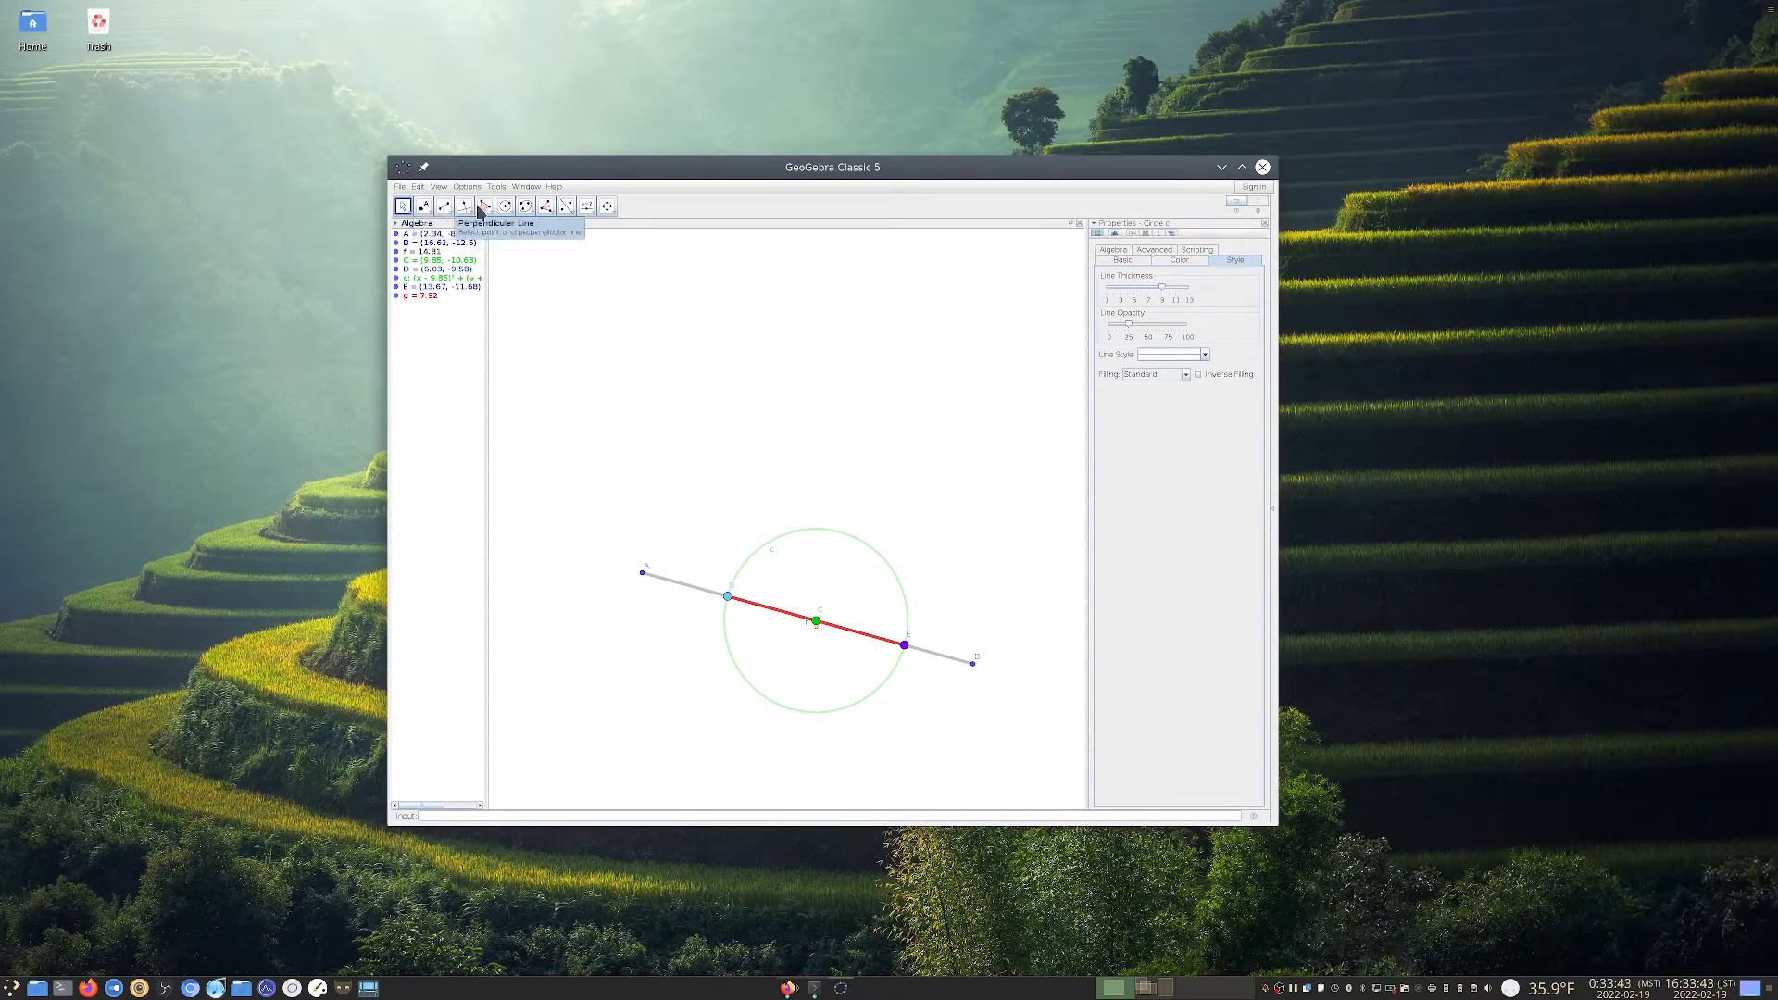
Draw two circles, one centred on D through E and the other centred on E through D
{"action": "left_click", "coordinate": [507, 207]}
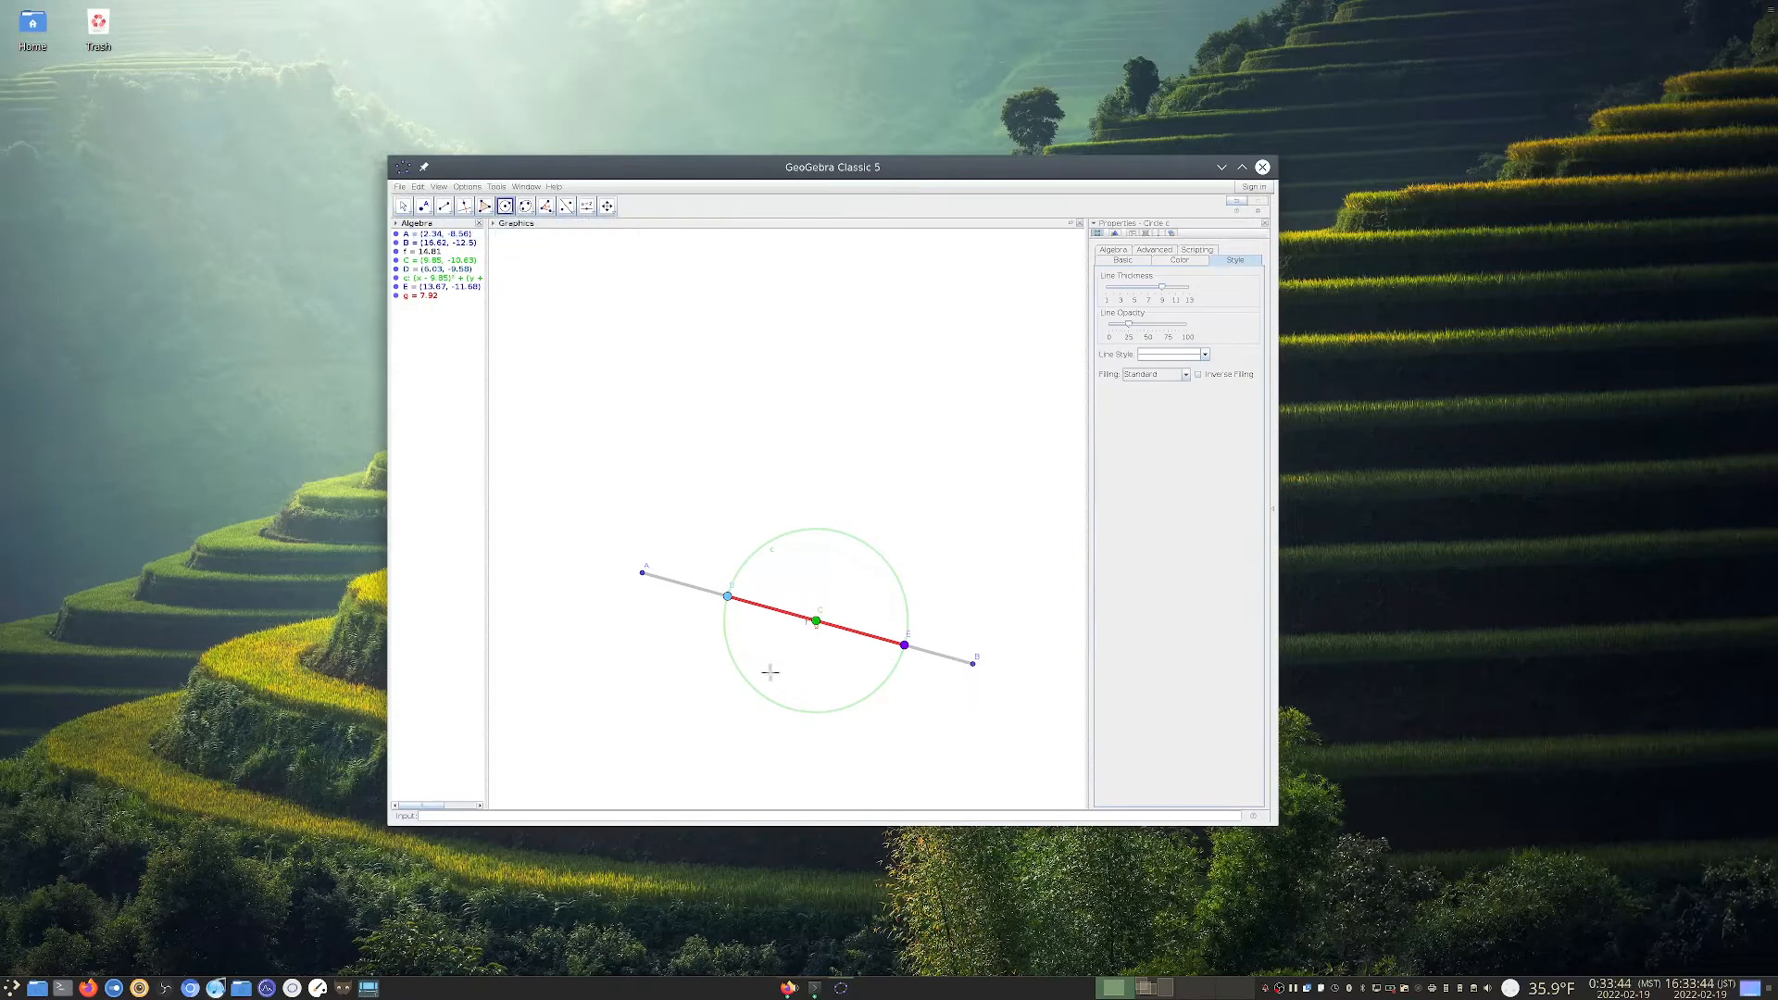
{"action": "left_click", "coordinate": [728, 598]}
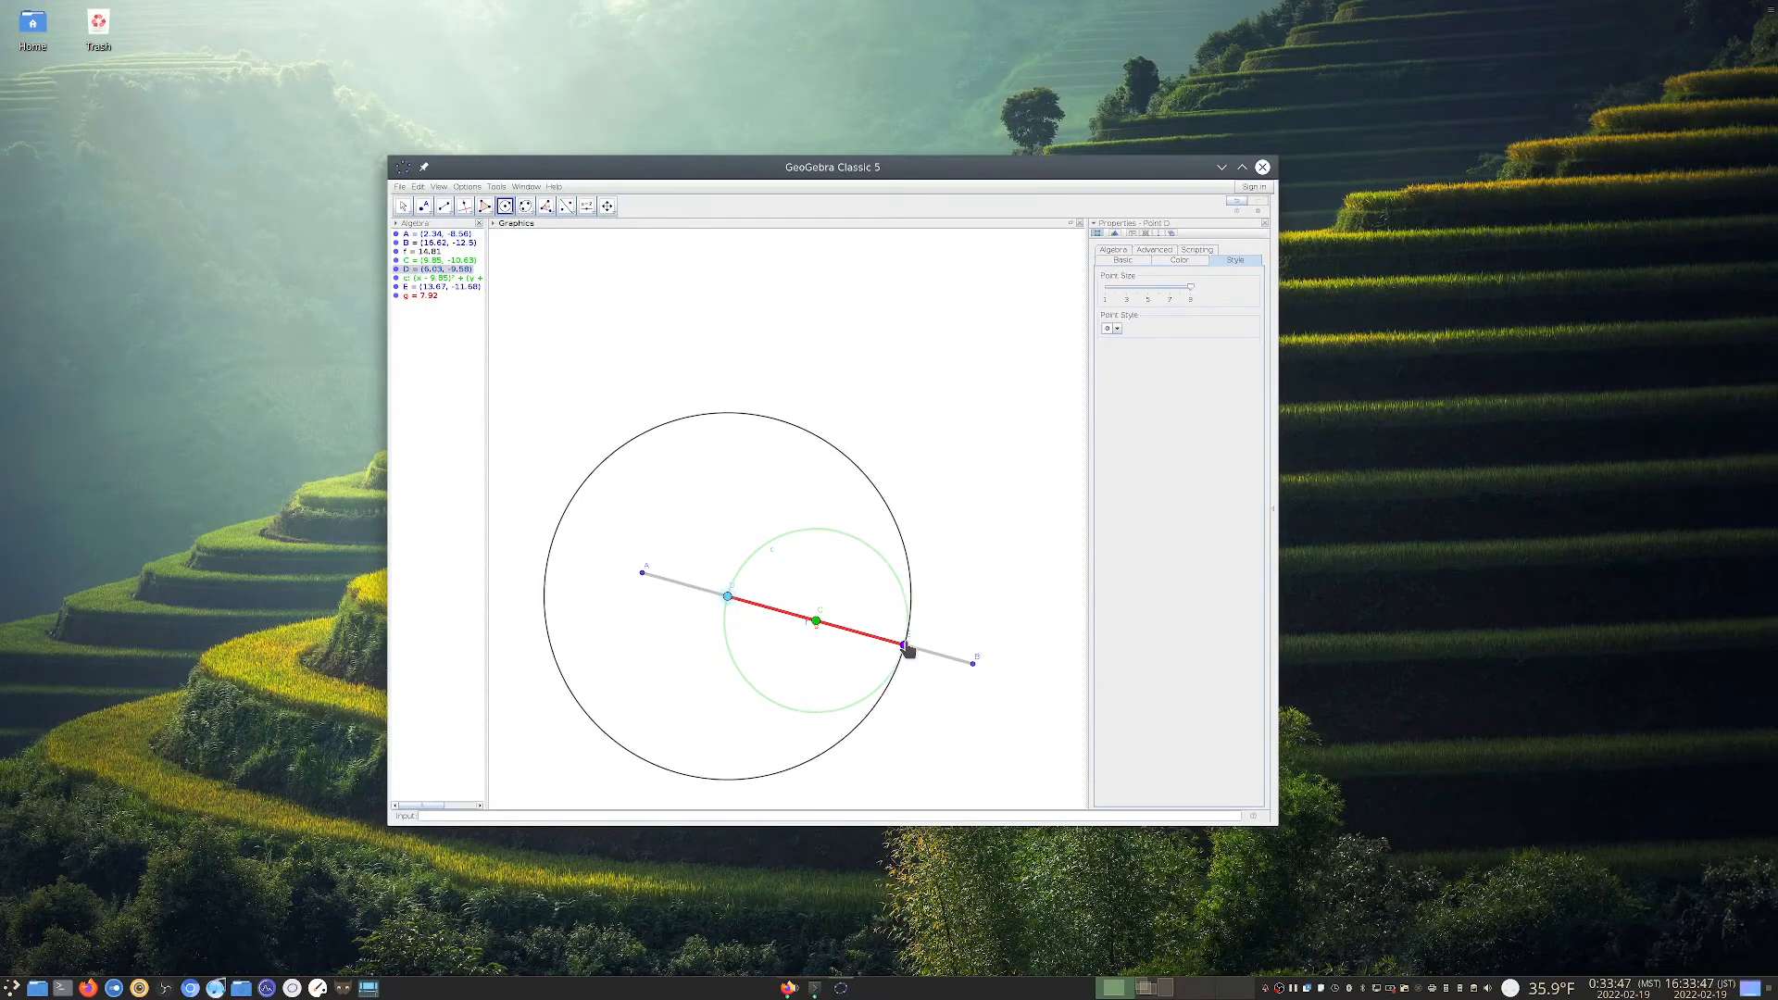
{"action": "left_click", "coordinate": [903, 645]}
{"action": "left_click", "coordinate": [903, 645]}
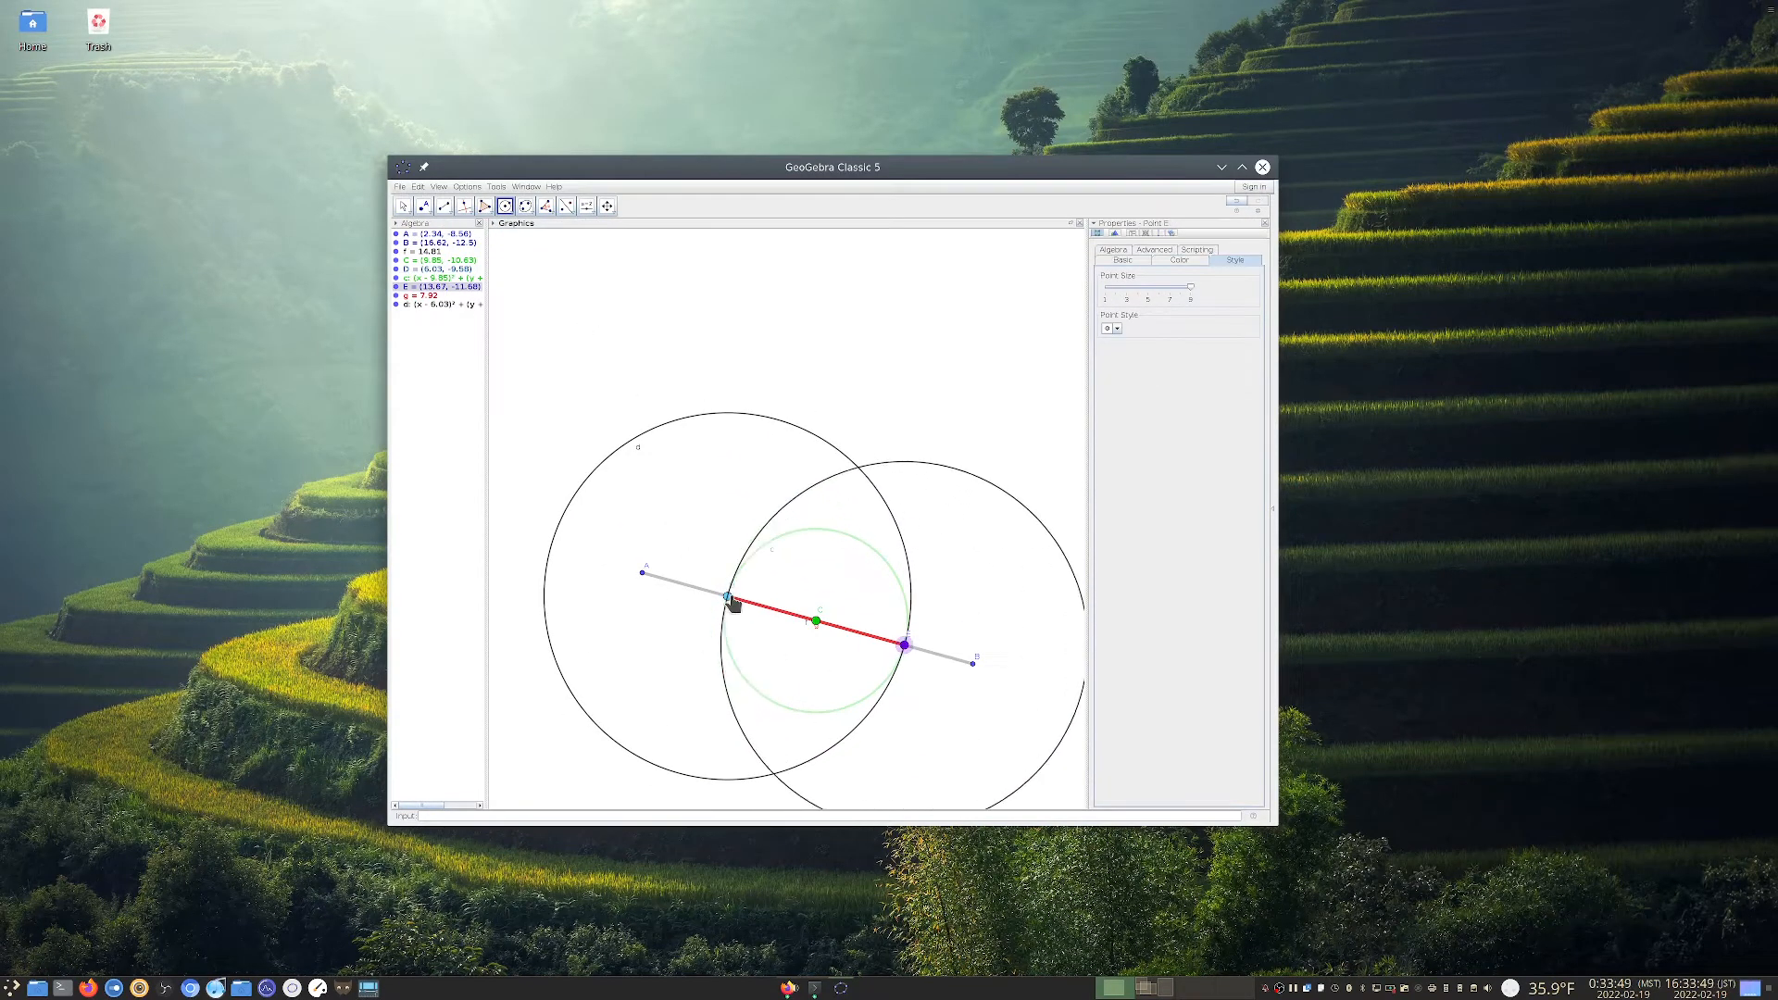
{"action": "left_click", "coordinate": [728, 598]}
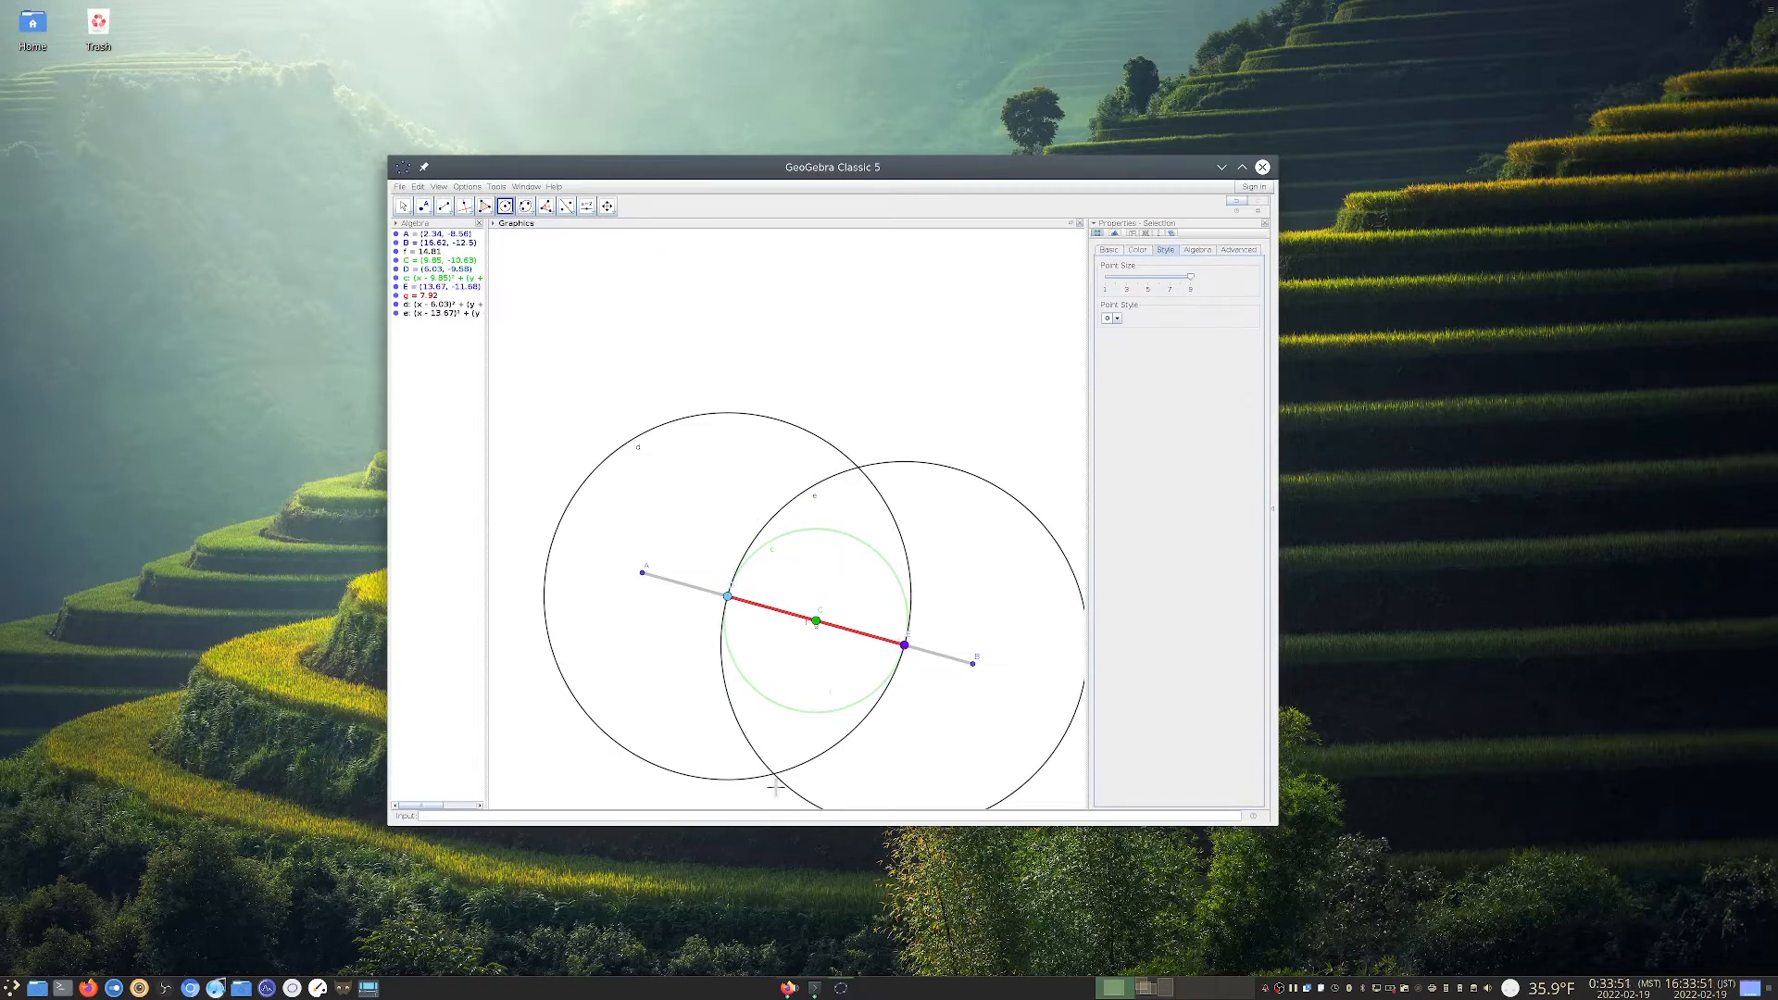
Draw a segment joining the upper and lower intersection points of the two large black circles
{"action": "left_click", "coordinate": [444, 206]}
{"action": "left_click", "coordinate": [858, 470]}
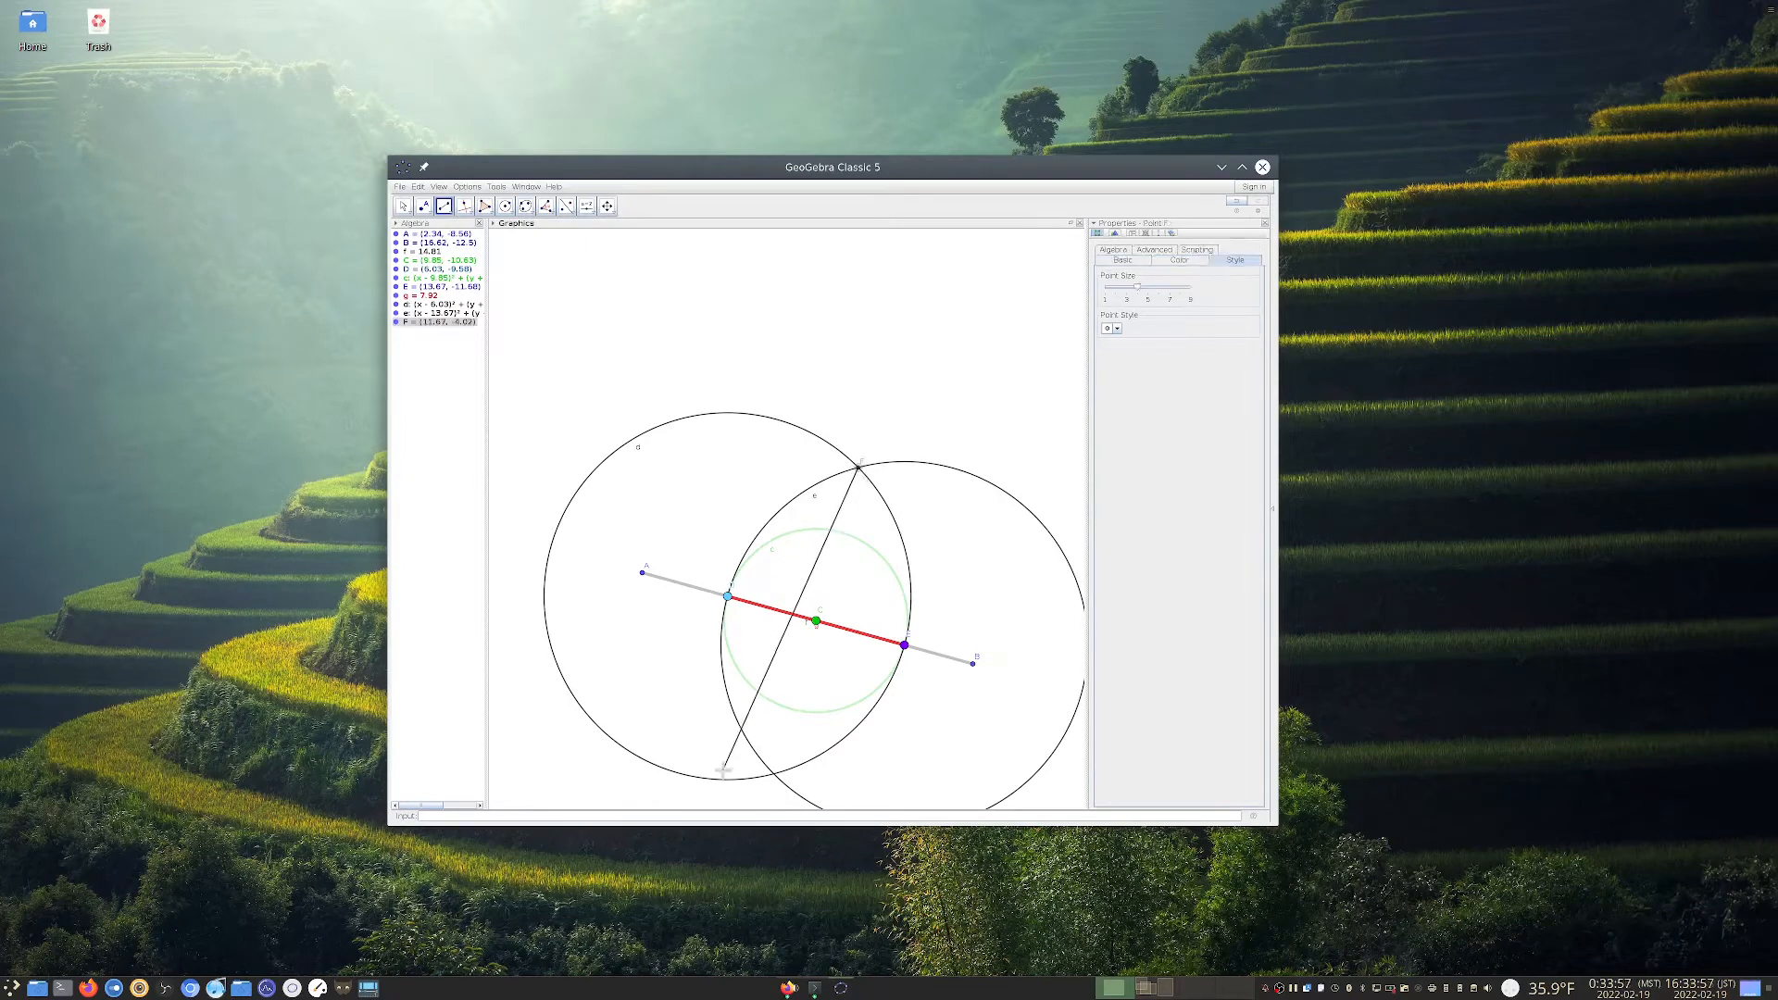
{"action": "left_click", "coordinate": [776, 781]}
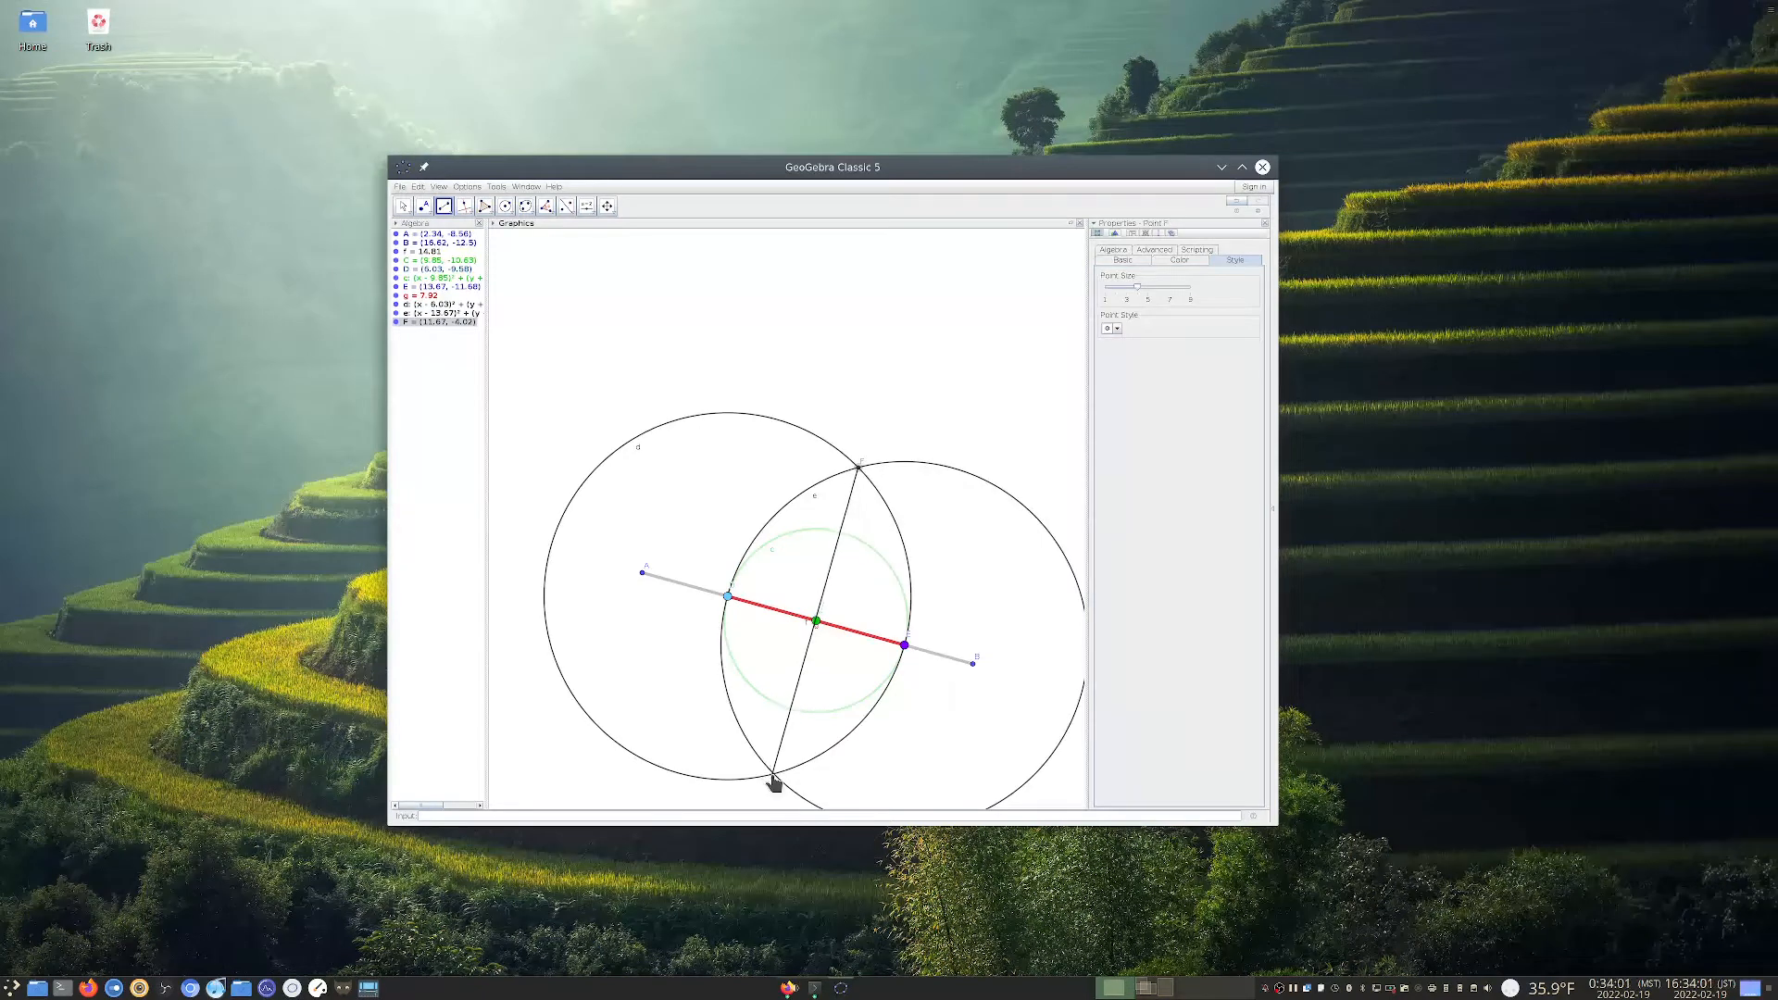
{"action": "scroll", "coordinate": [772, 782], "scroll_direction": "up", "scroll_amount": 6}
{"action": "scroll", "coordinate": [772, 780], "scroll_direction": "up", "scroll_amount": 4}
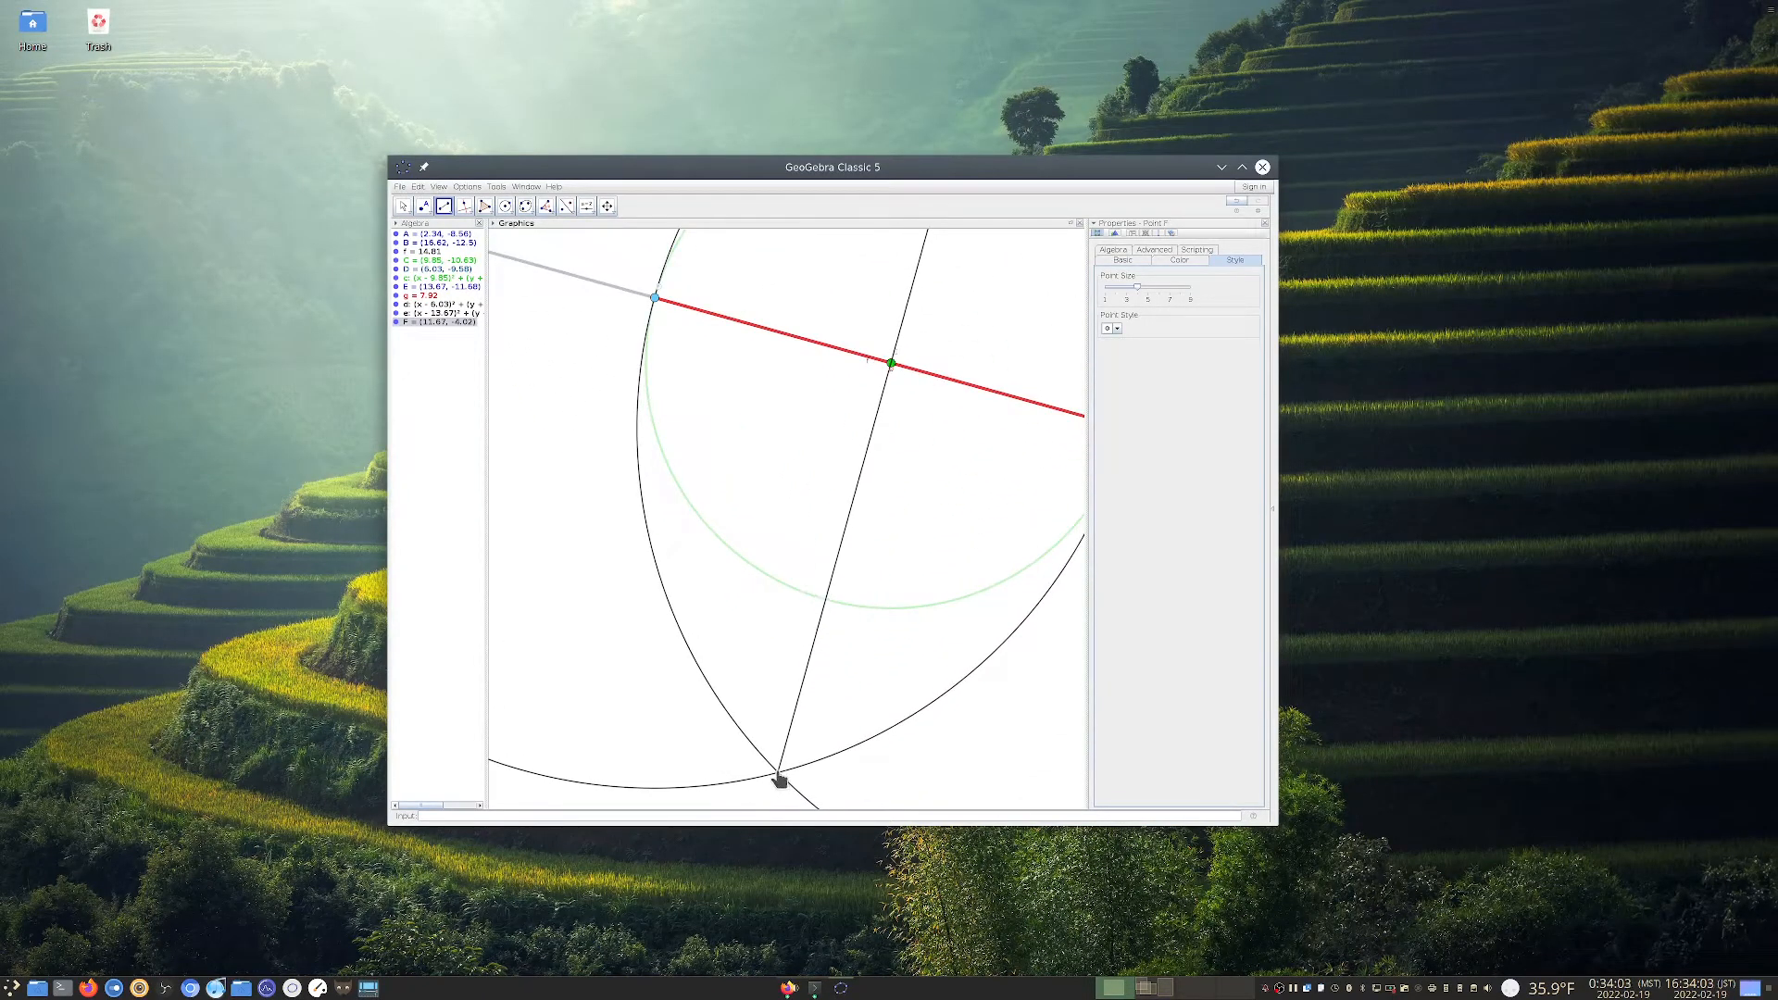
{"action": "left_click", "coordinate": [776, 781]}
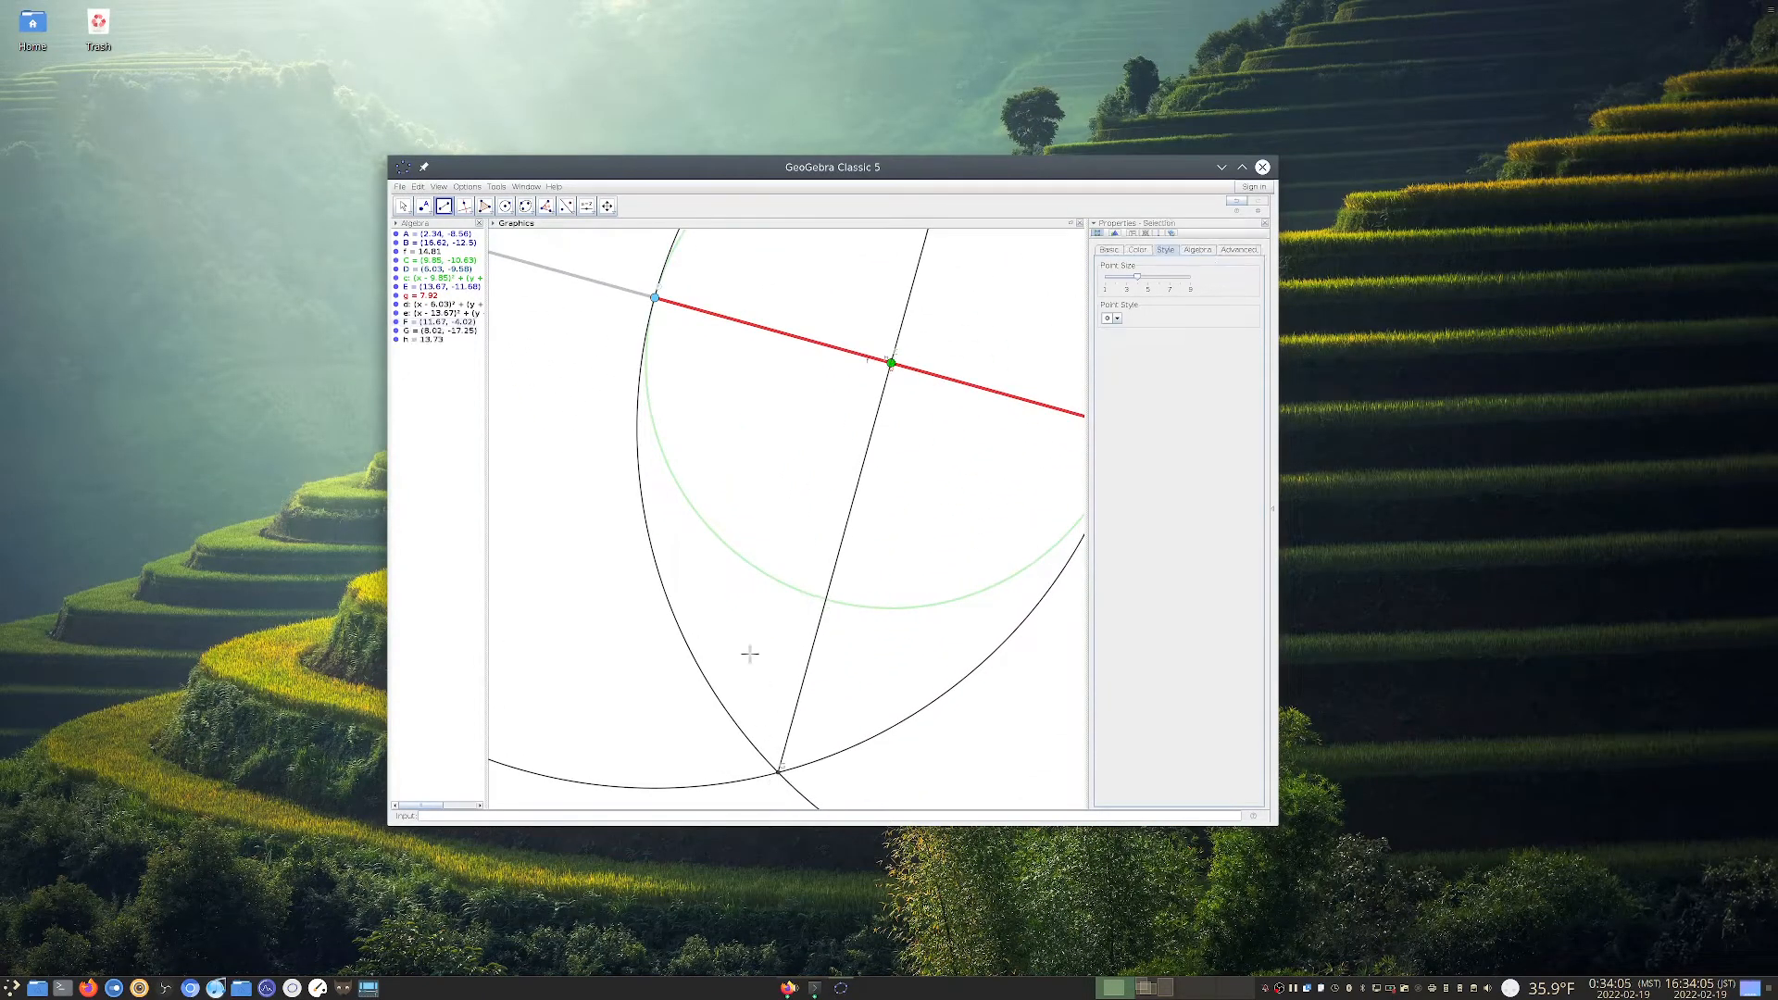
{"action": "scroll", "coordinate": [749, 653], "scroll_direction": "down", "scroll_amount": 5}
{"action": "scroll", "coordinate": [751, 653], "scroll_direction": "down", "scroll_amount": 4}
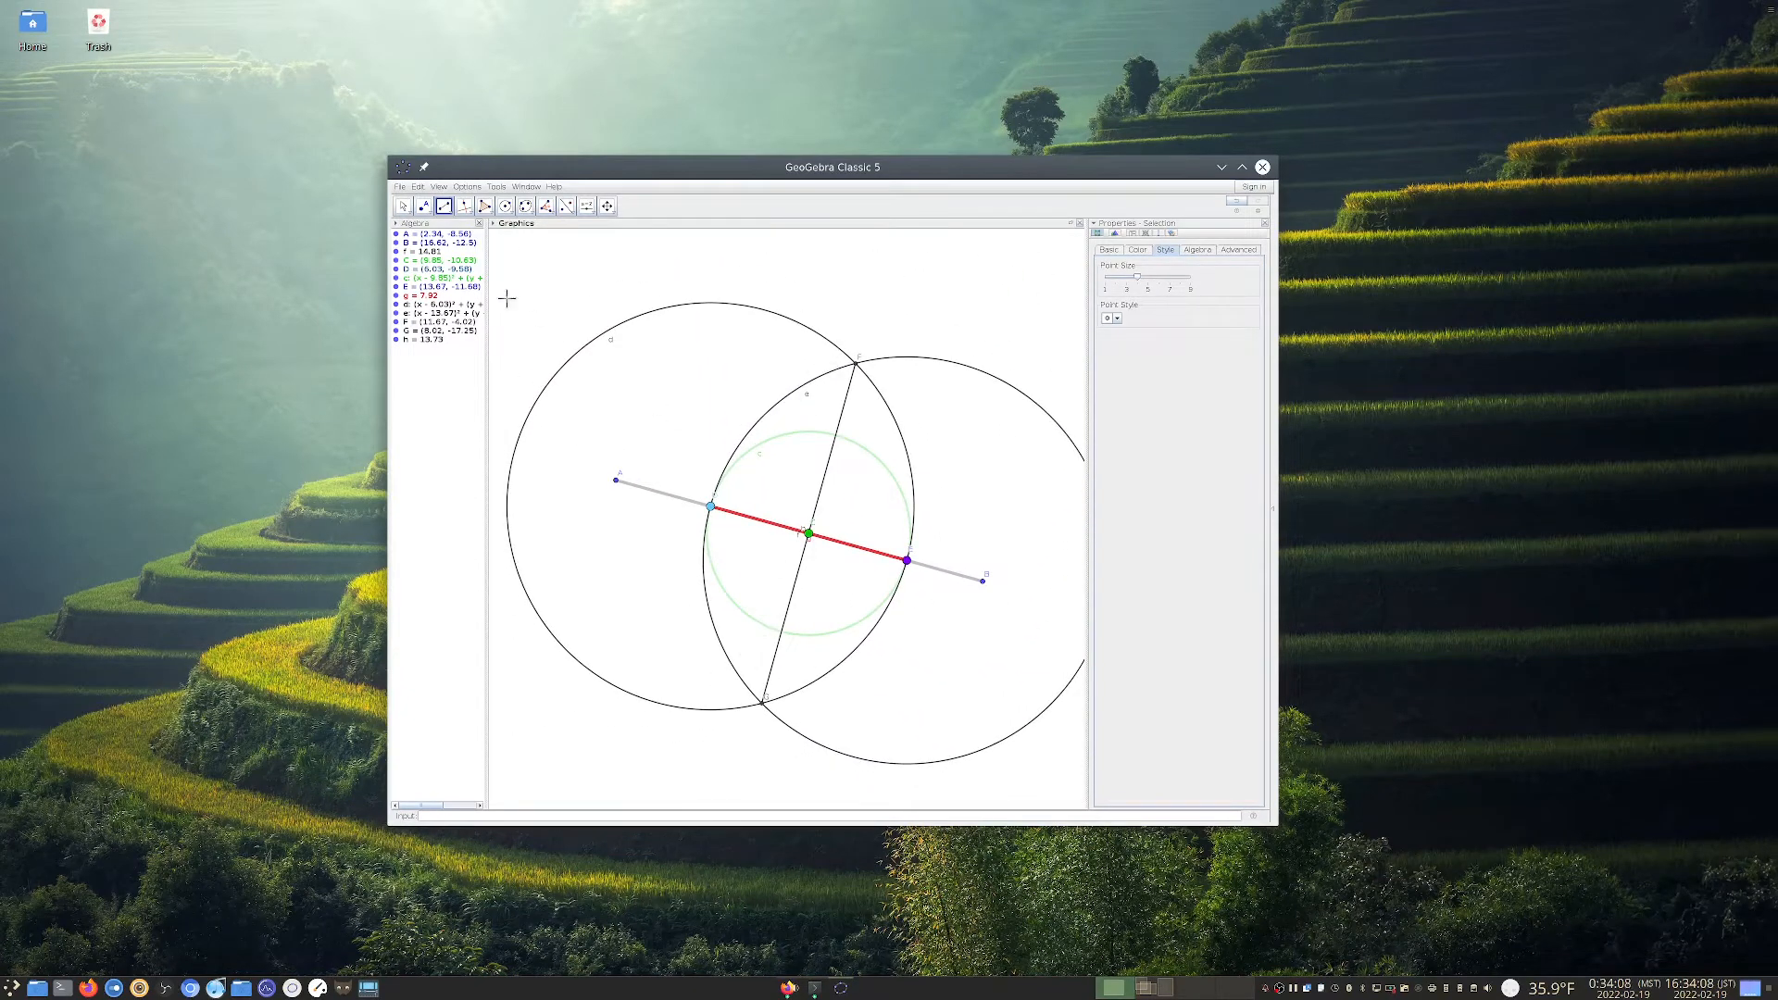
Colour the circle centred on E violet, with line opacity about 25 and line thickness about 7
{"action": "left_click", "coordinate": [403, 205]}
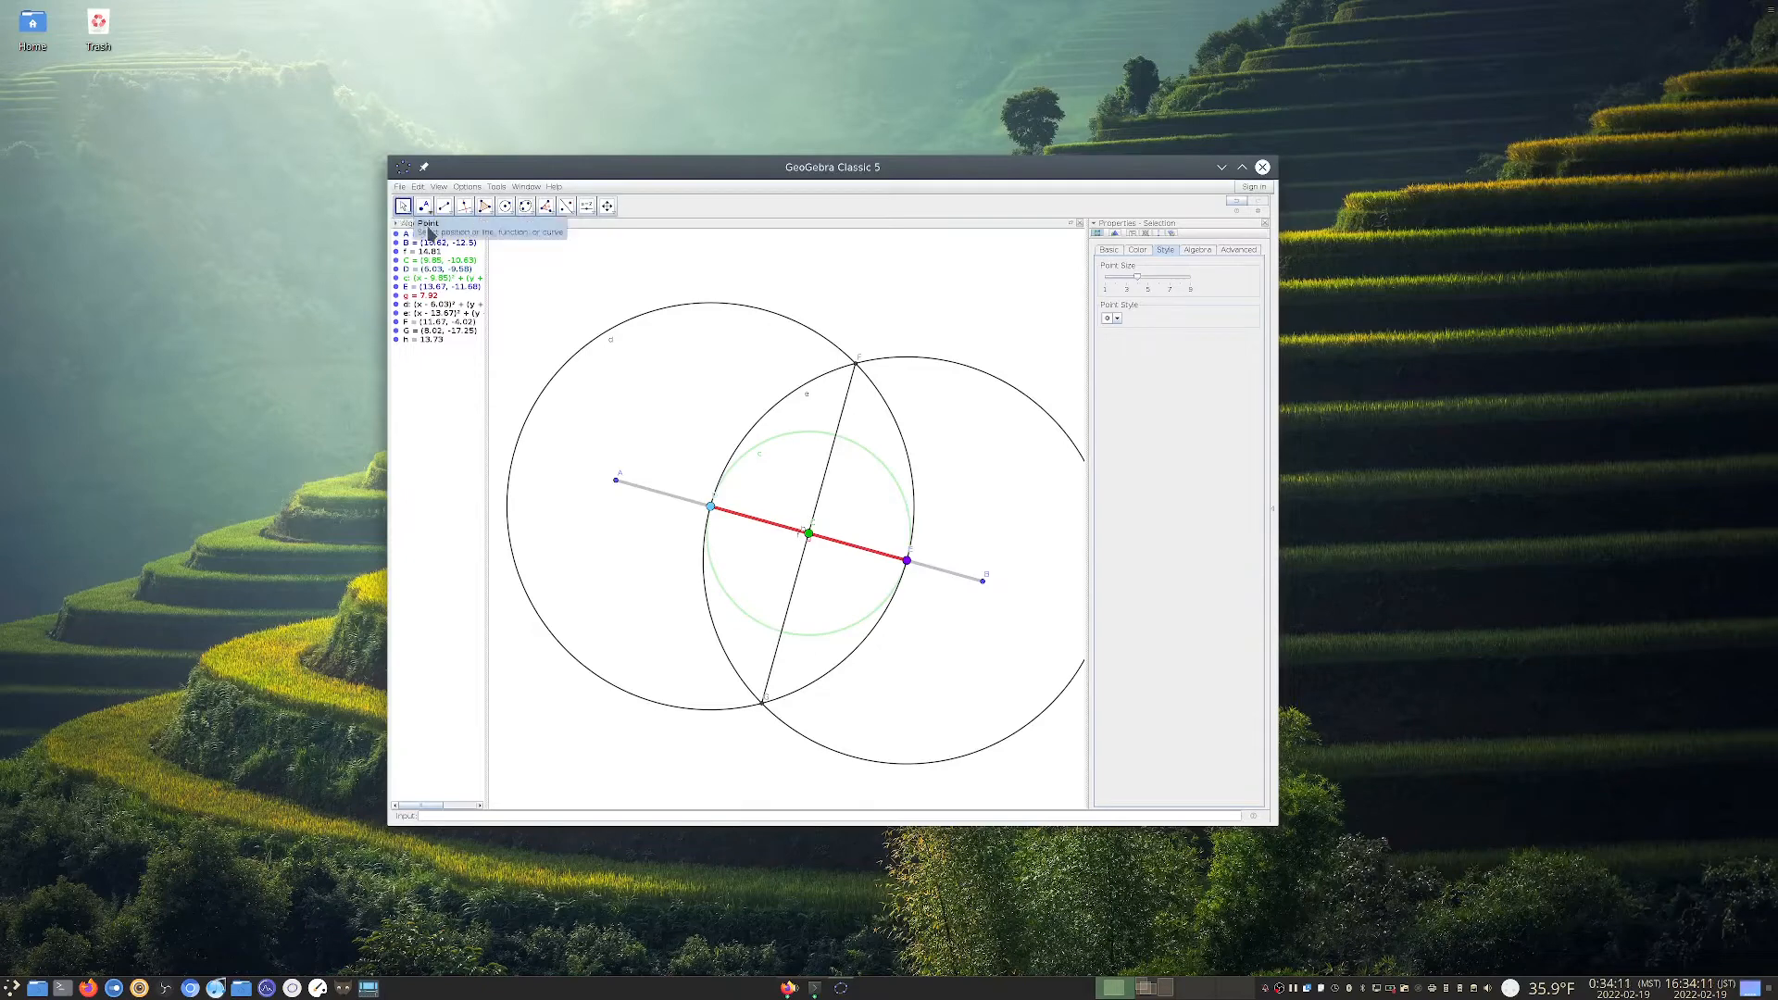
{"action": "left_click", "coordinate": [419, 322]}
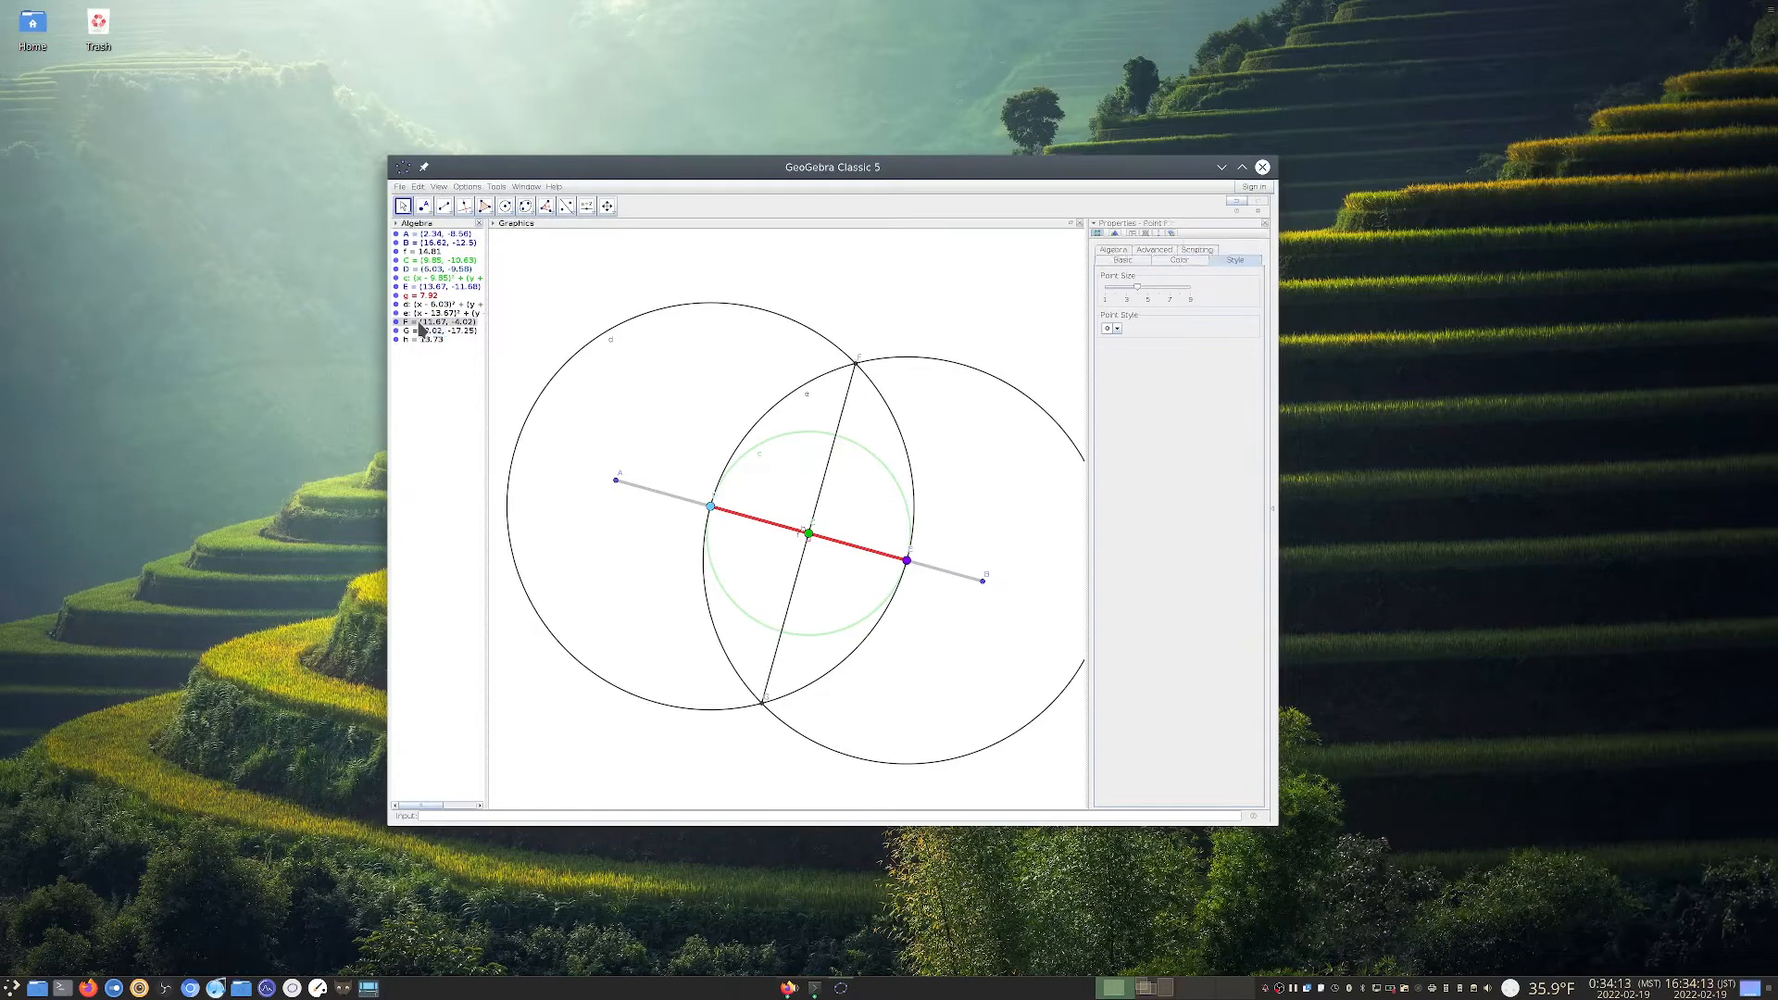
{"action": "left_click", "coordinate": [417, 314]}
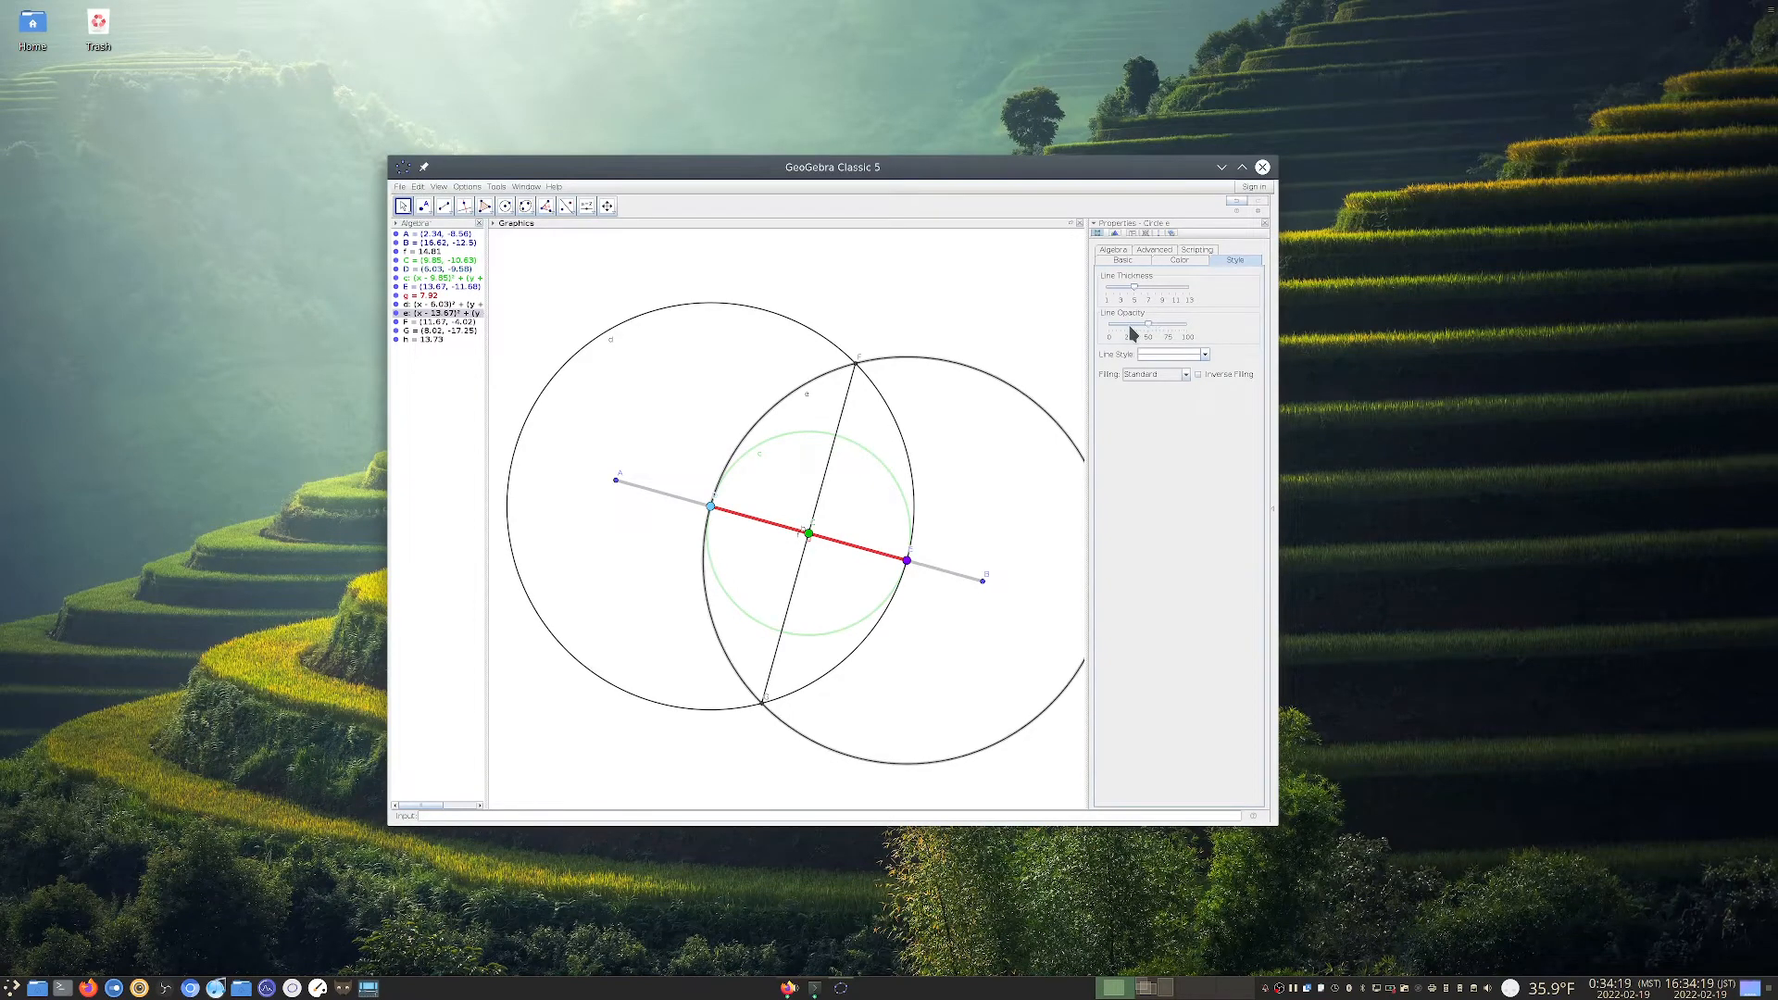
{"action": "left_click", "coordinate": [1128, 263]}
{"action": "left_click", "coordinate": [1172, 261]}
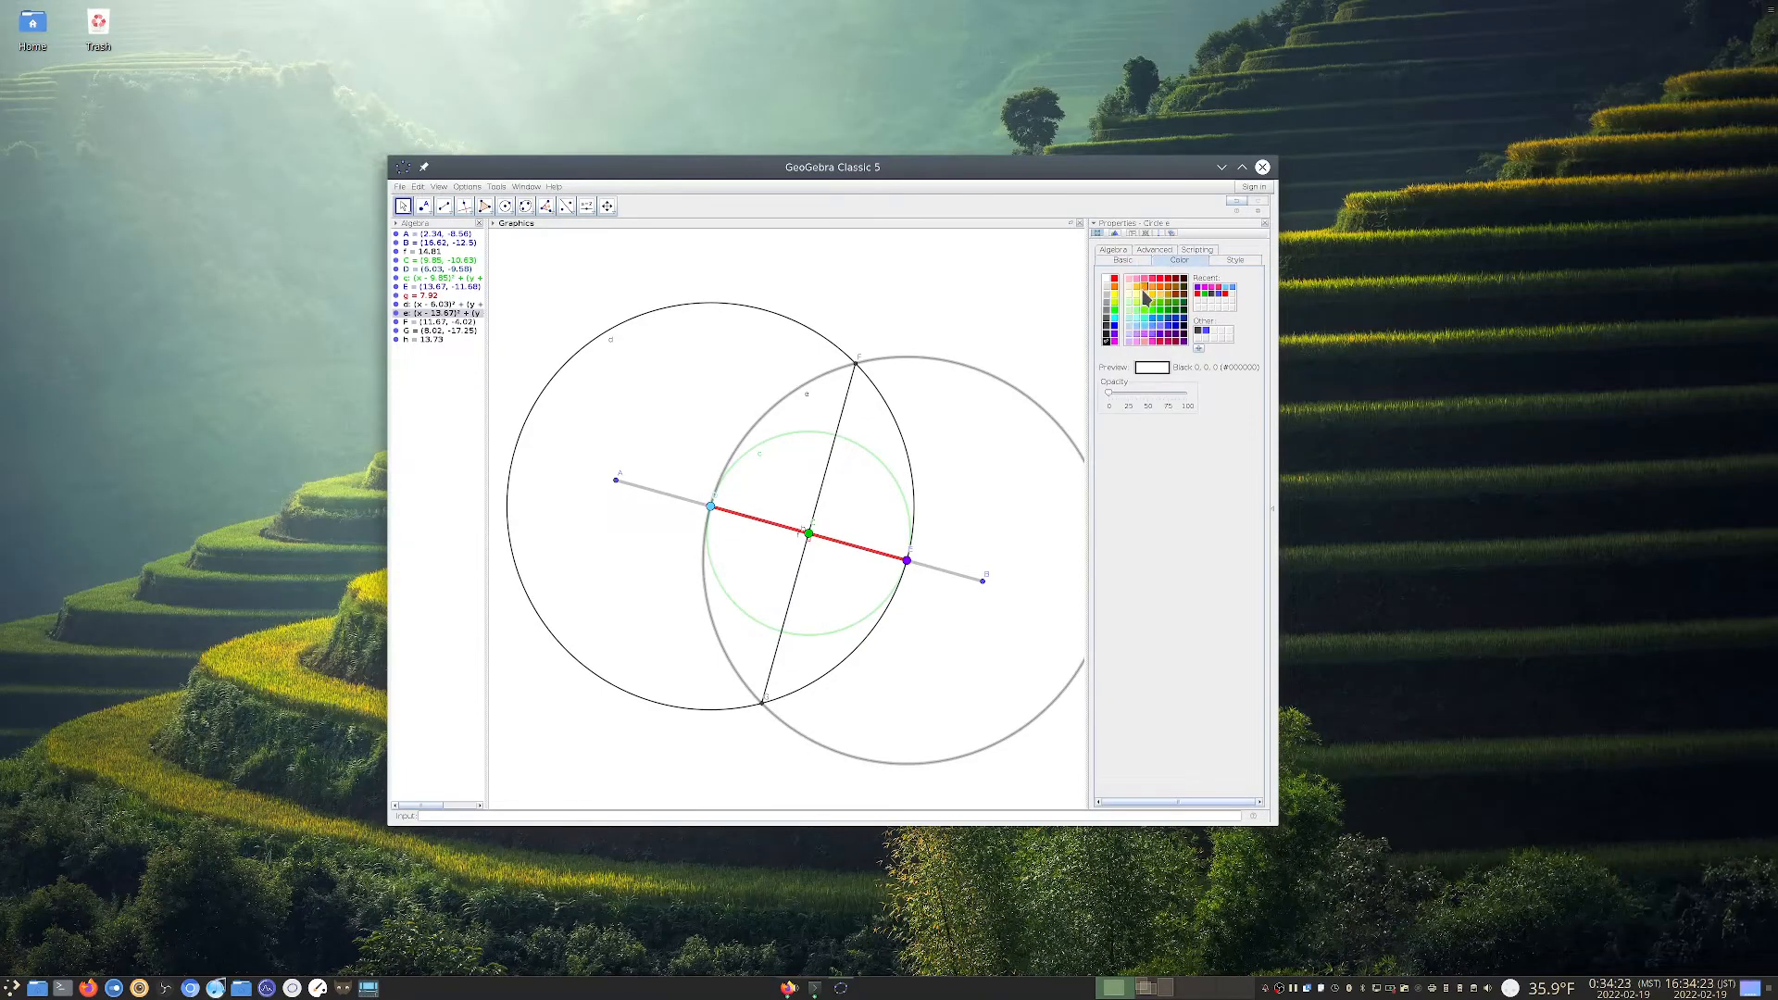
{"action": "left_click", "coordinate": [1114, 332]}
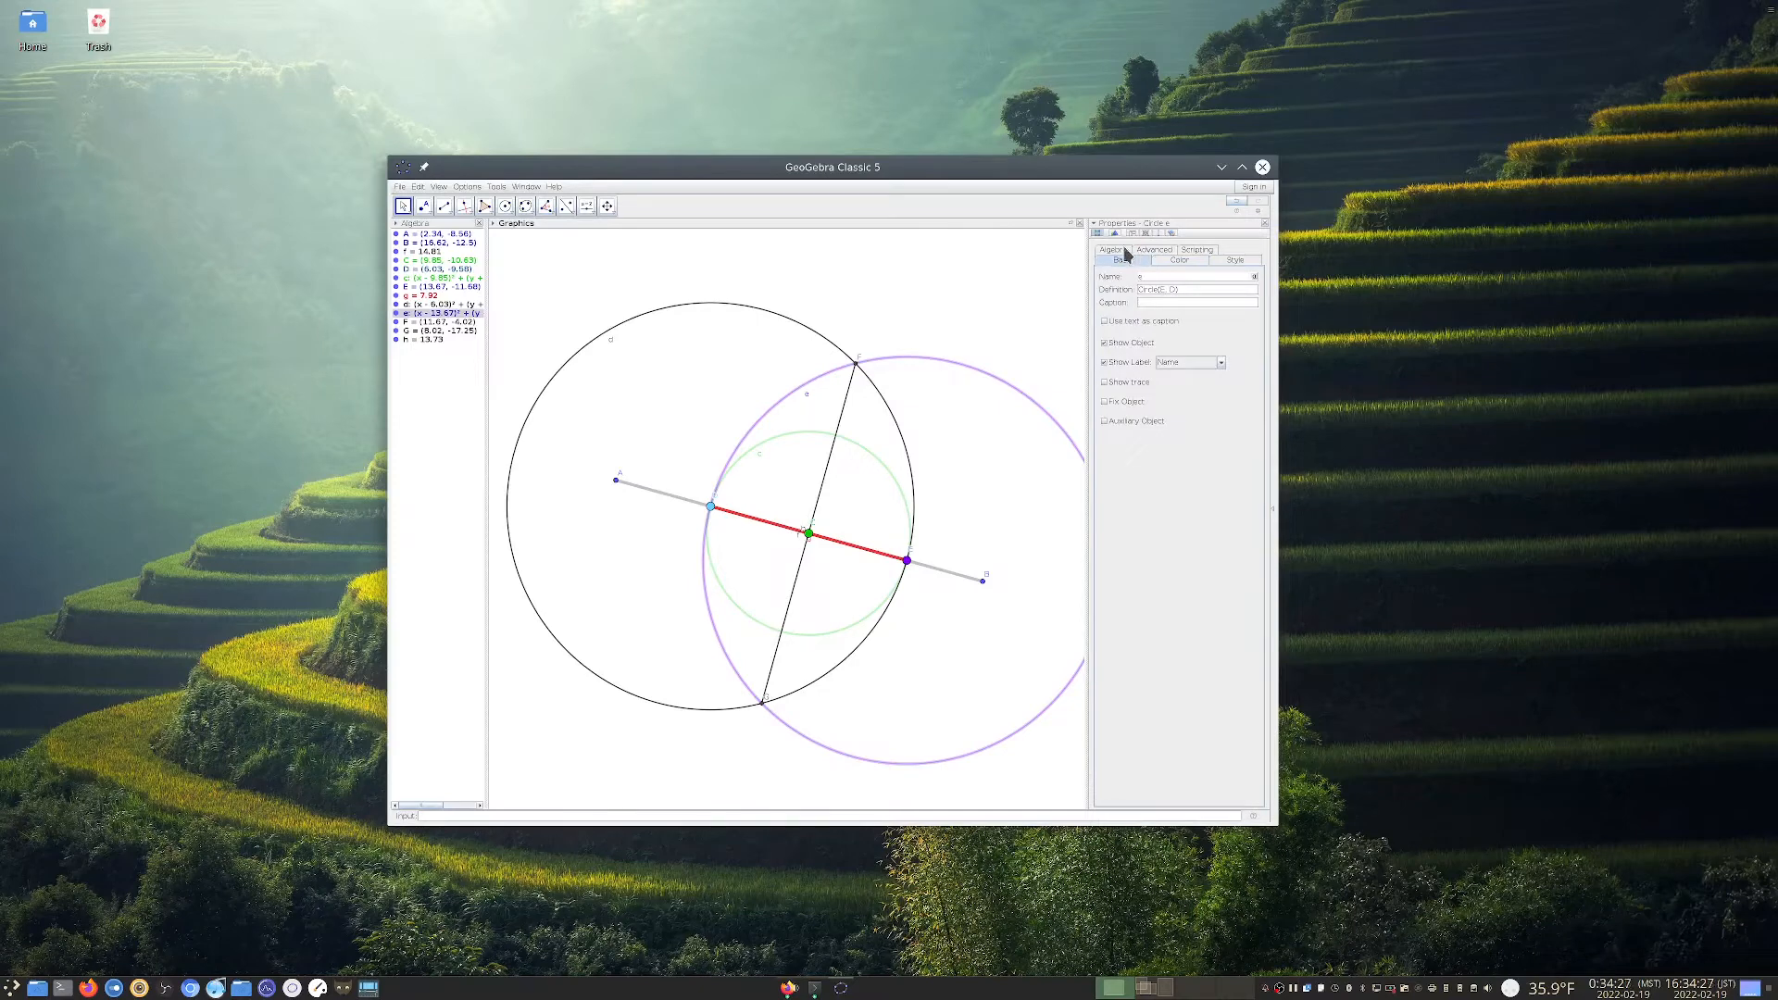
{"action": "left_click", "coordinate": [1215, 263]}
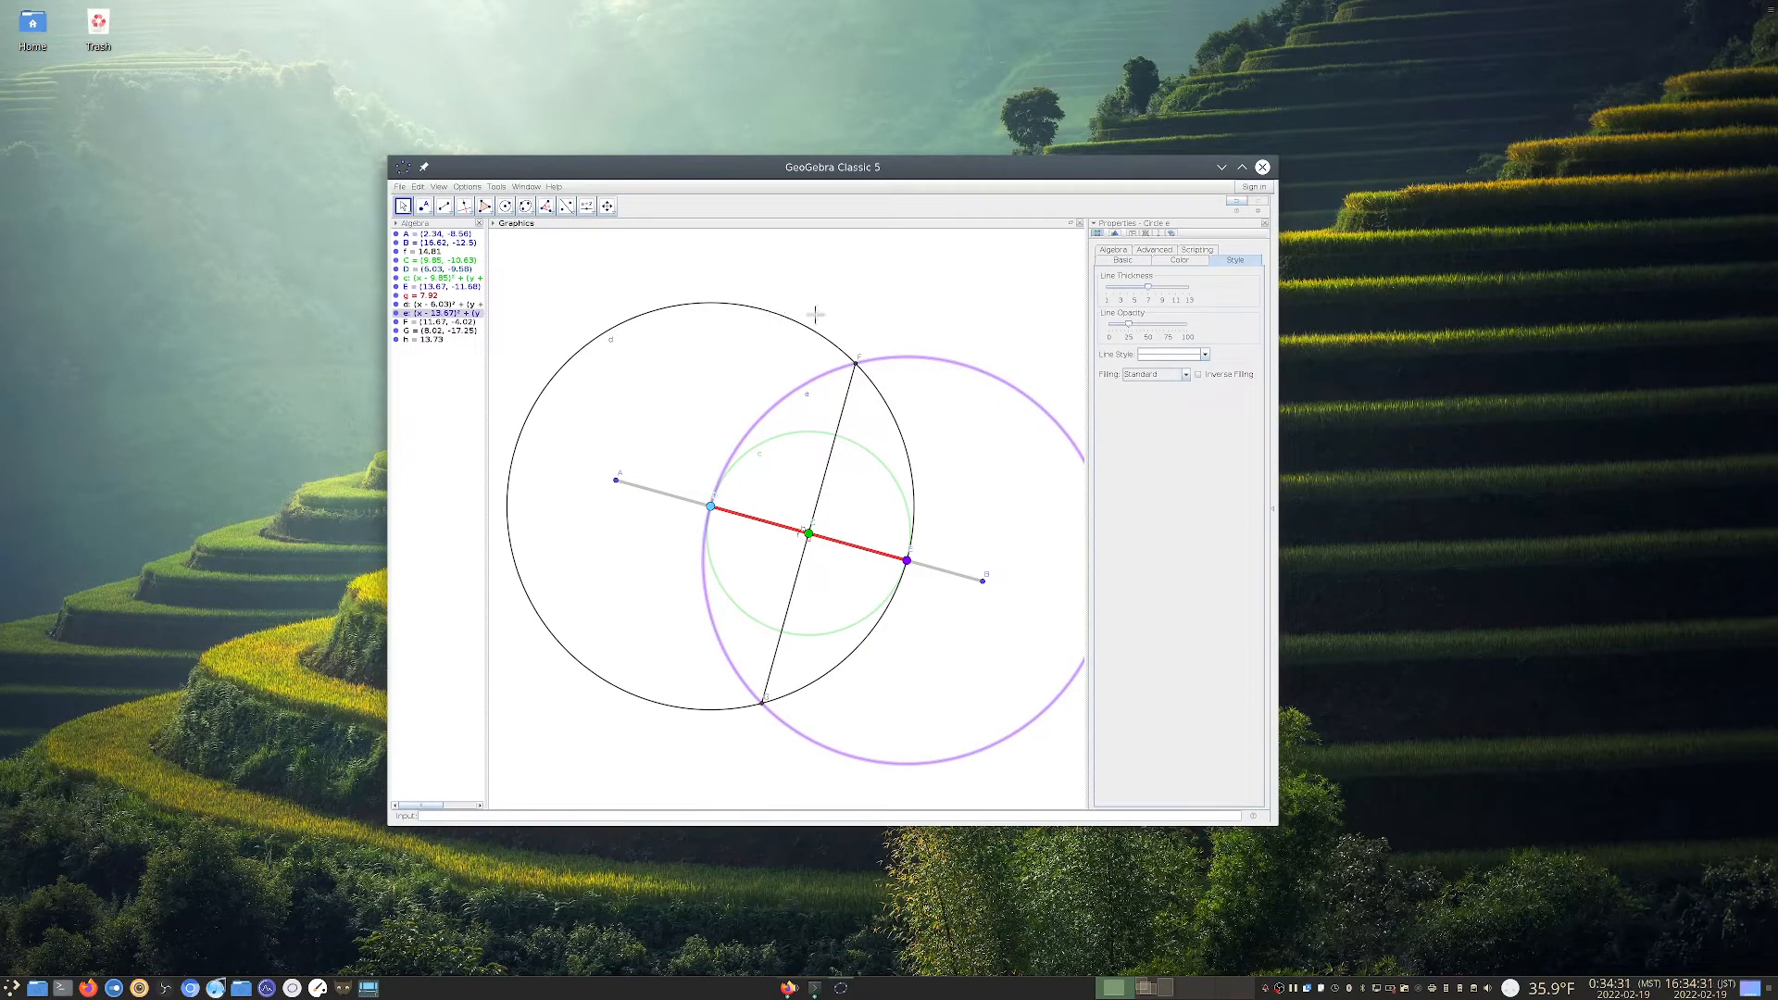
Colour the circle centred on D light blue (#66CCFF), with line opacity about 25 and line thickness about 11
{"action": "left_click", "coordinate": [719, 303]}
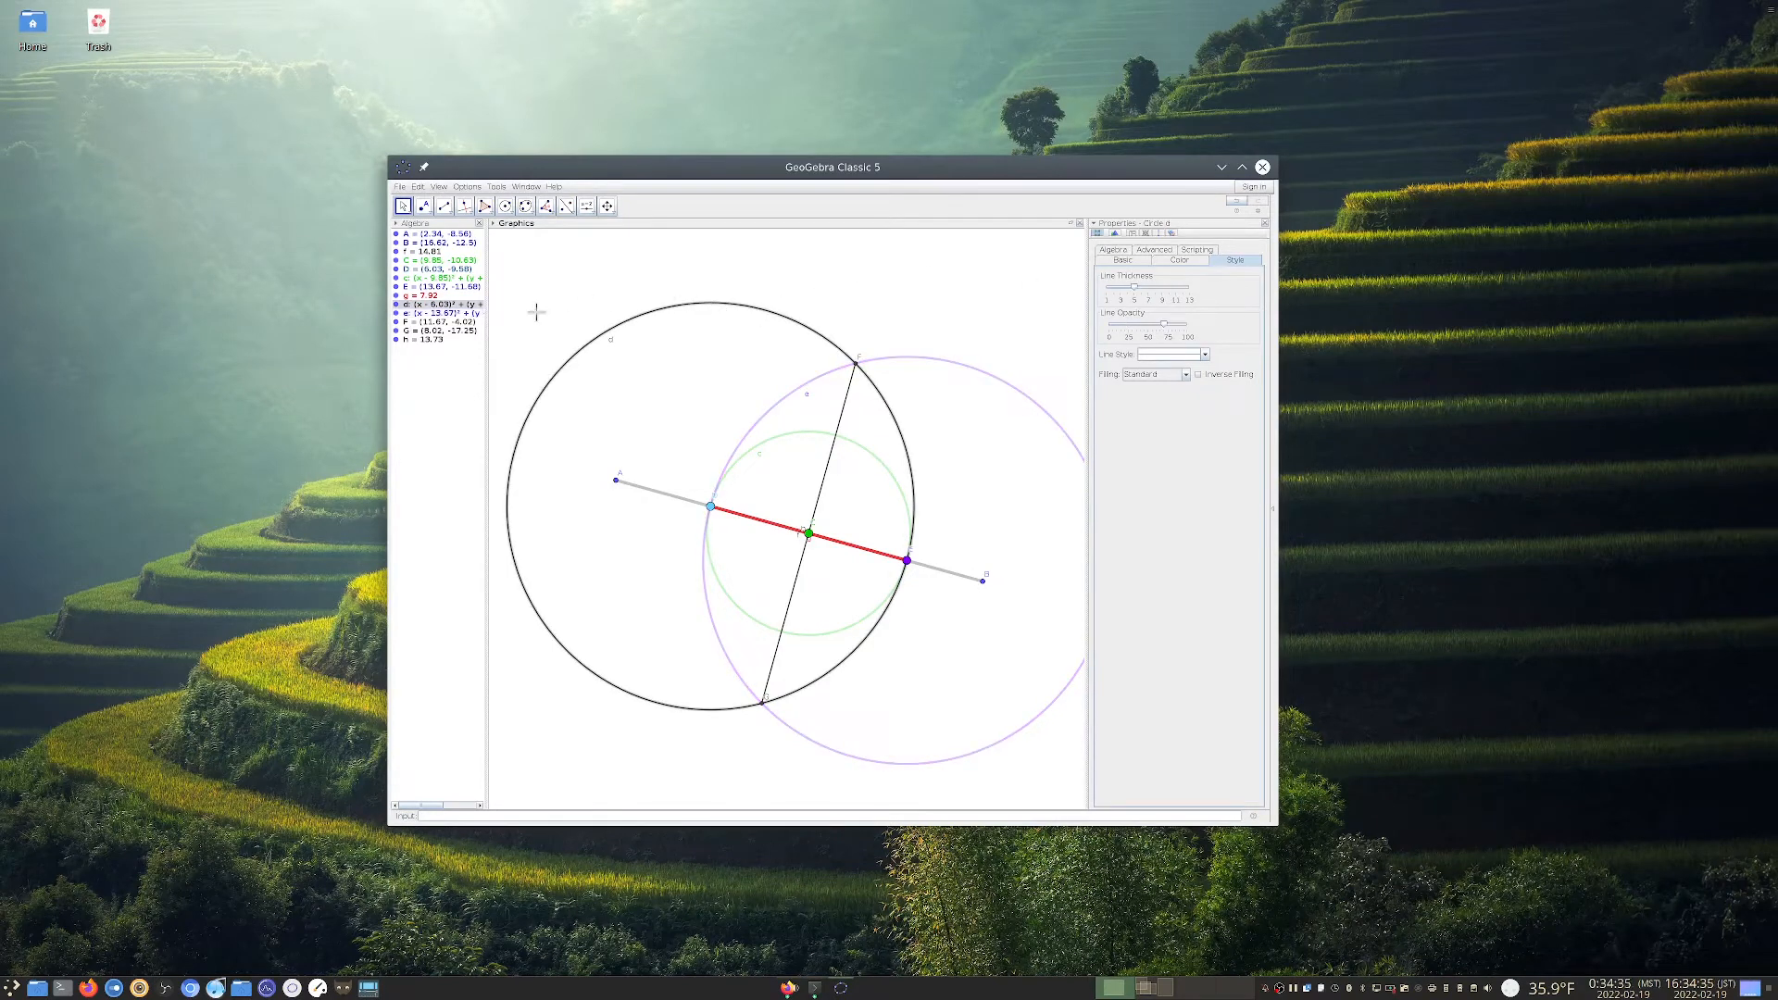
{"action": "left_click", "coordinate": [1179, 292]}
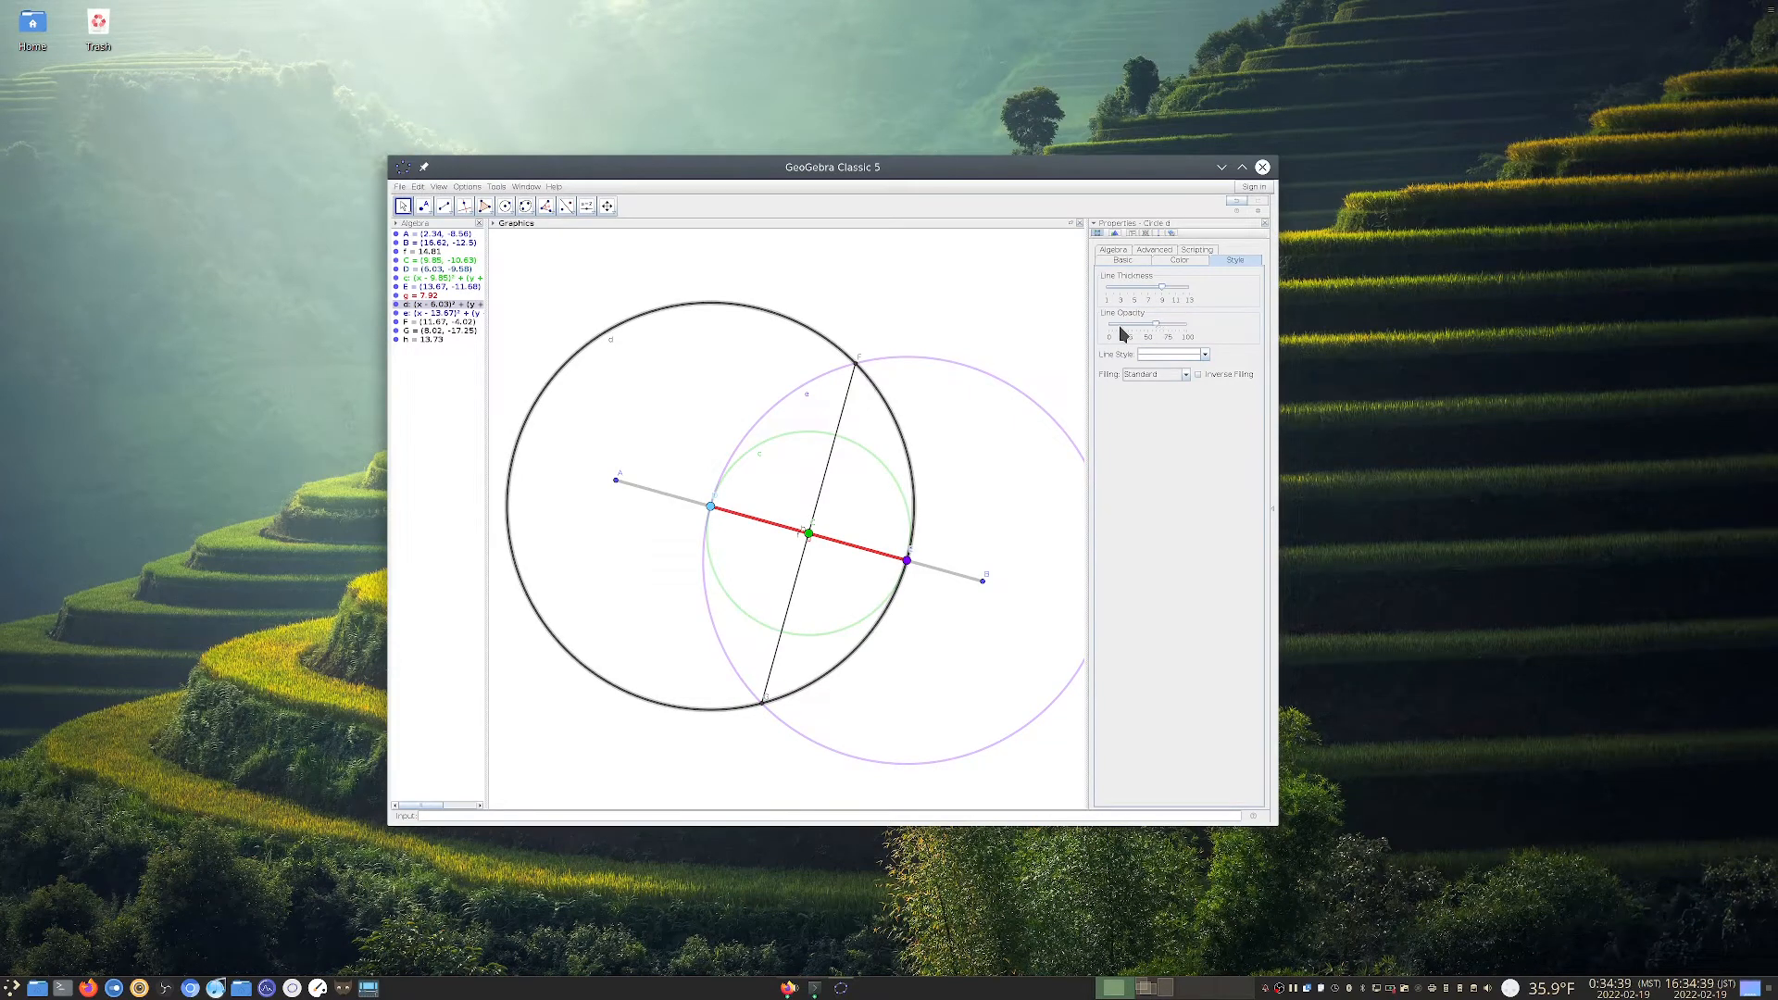
{"action": "left_click", "coordinate": [1120, 327]}
{"action": "left_click", "coordinate": [1120, 328]}
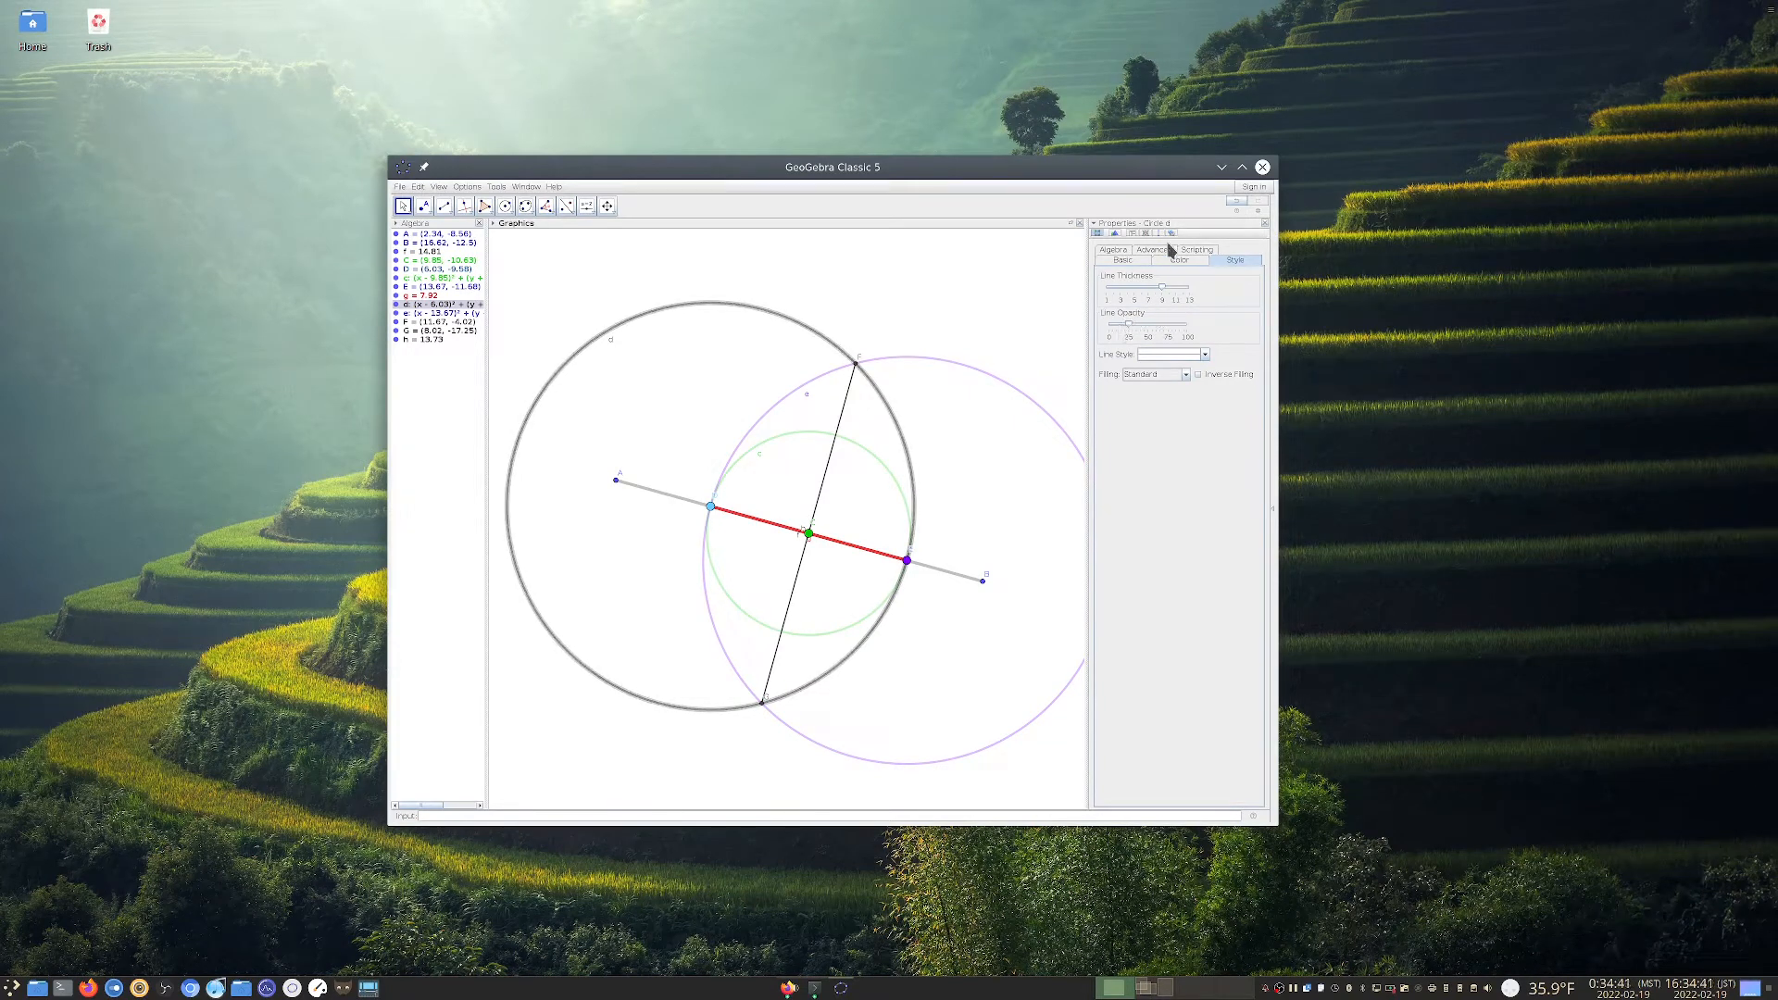
{"action": "left_click", "coordinate": [1128, 263]}
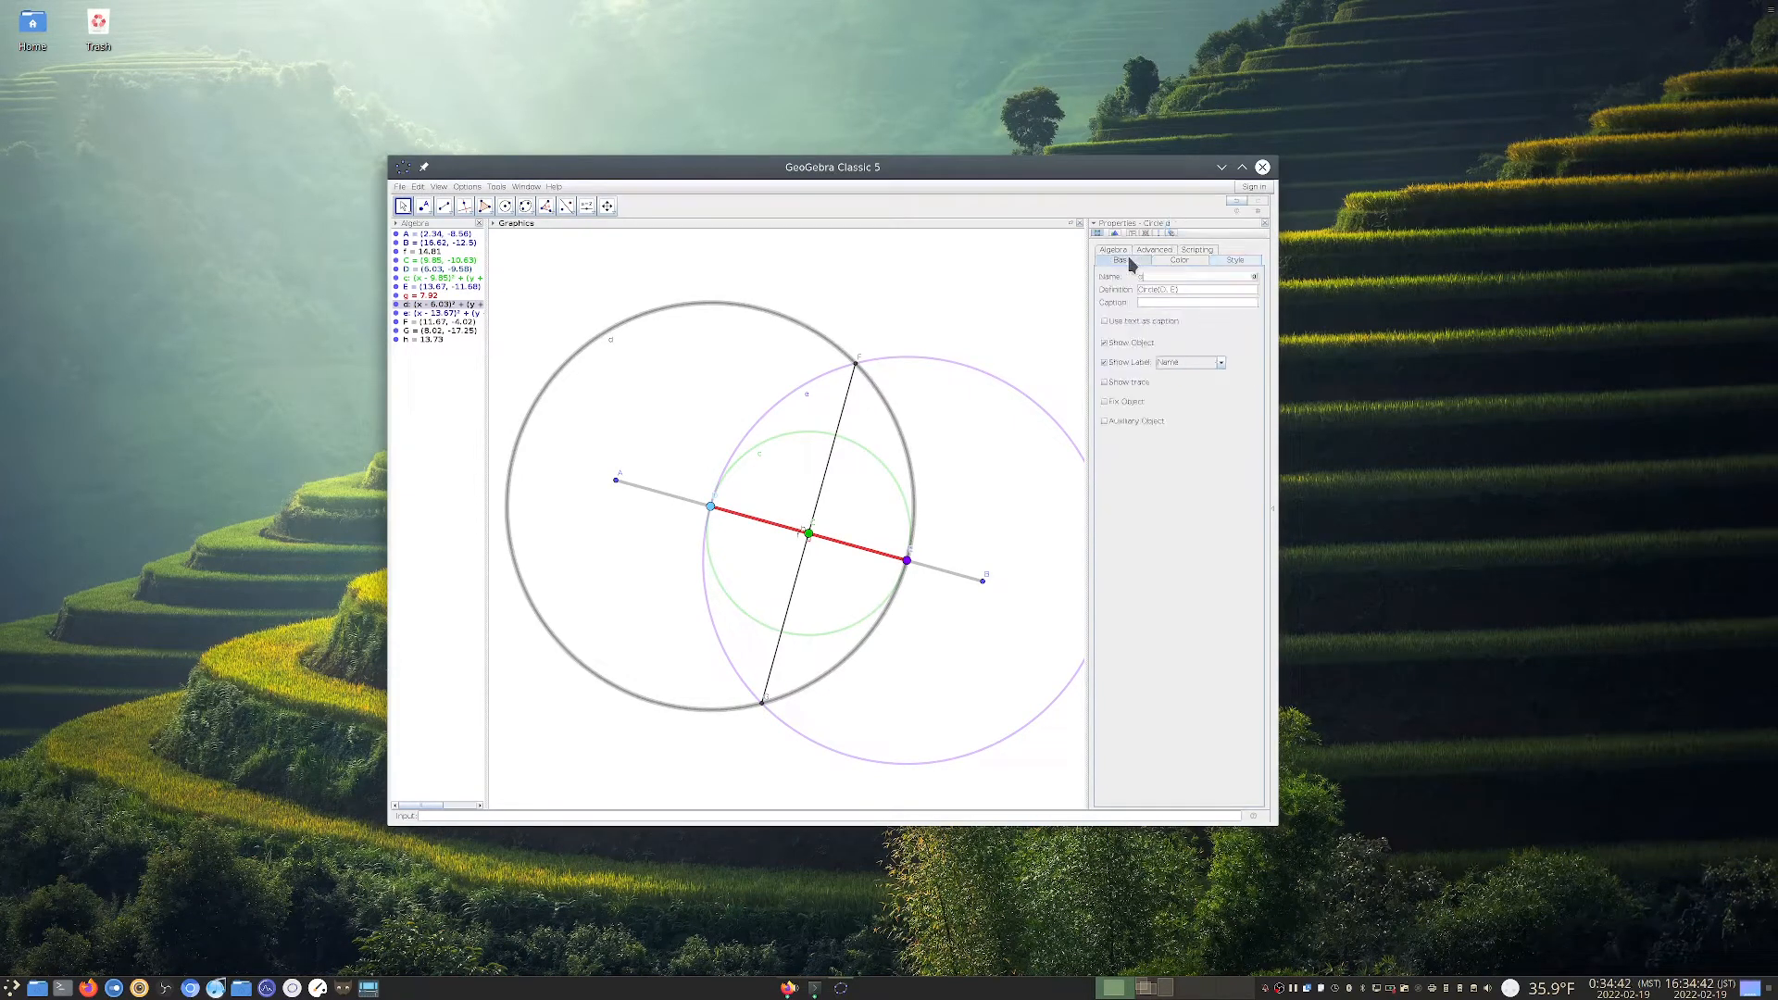
{"action": "left_click", "coordinate": [1193, 265]}
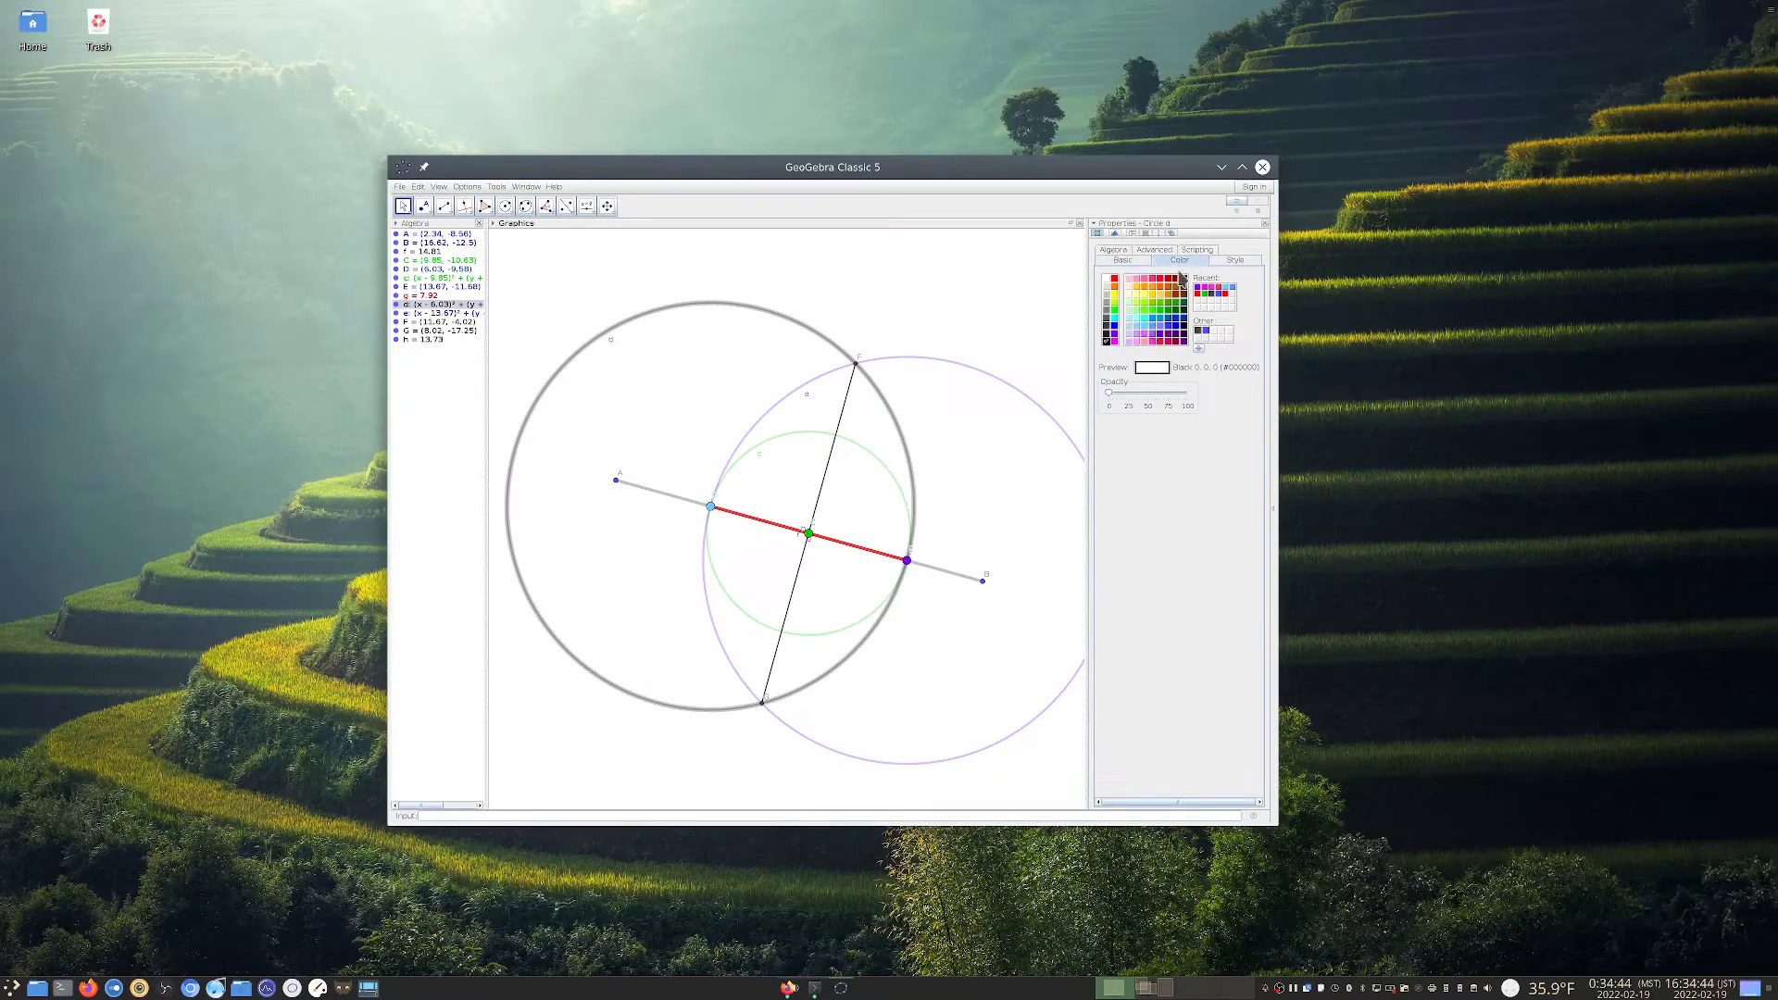
{"action": "left_click", "coordinate": [1229, 289]}
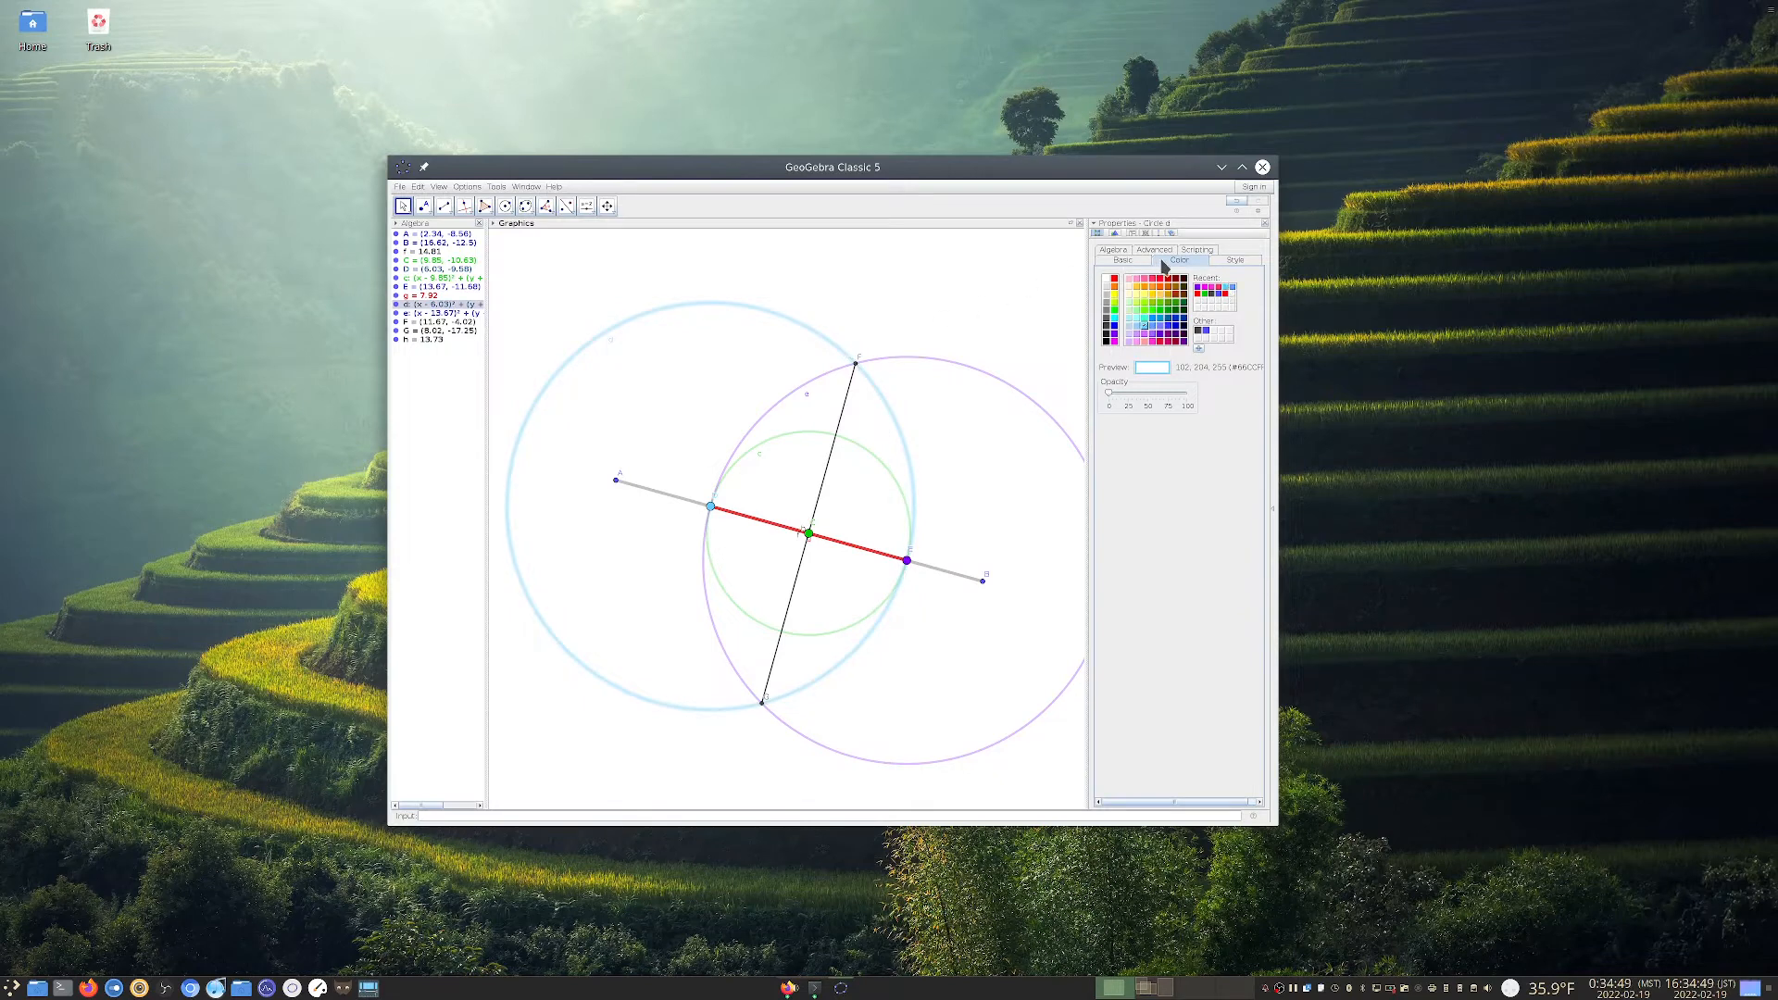
{"action": "left_click", "coordinate": [1124, 261]}
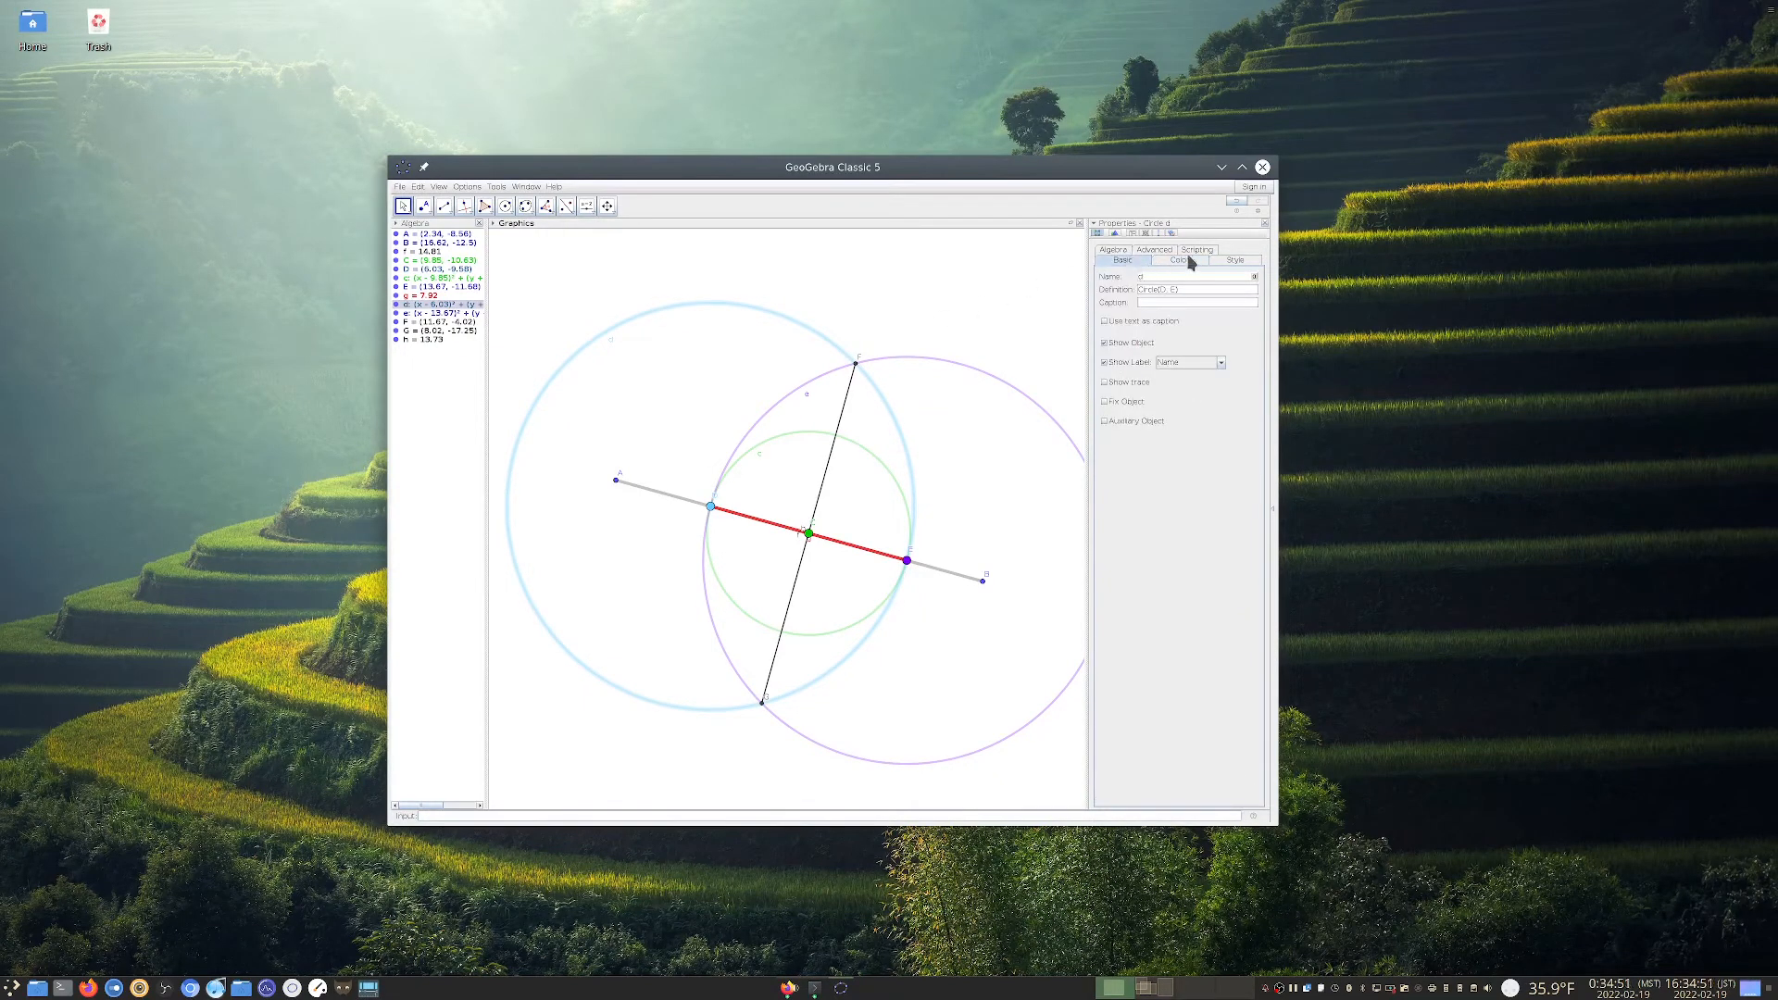
{"action": "left_click", "coordinate": [1218, 260]}
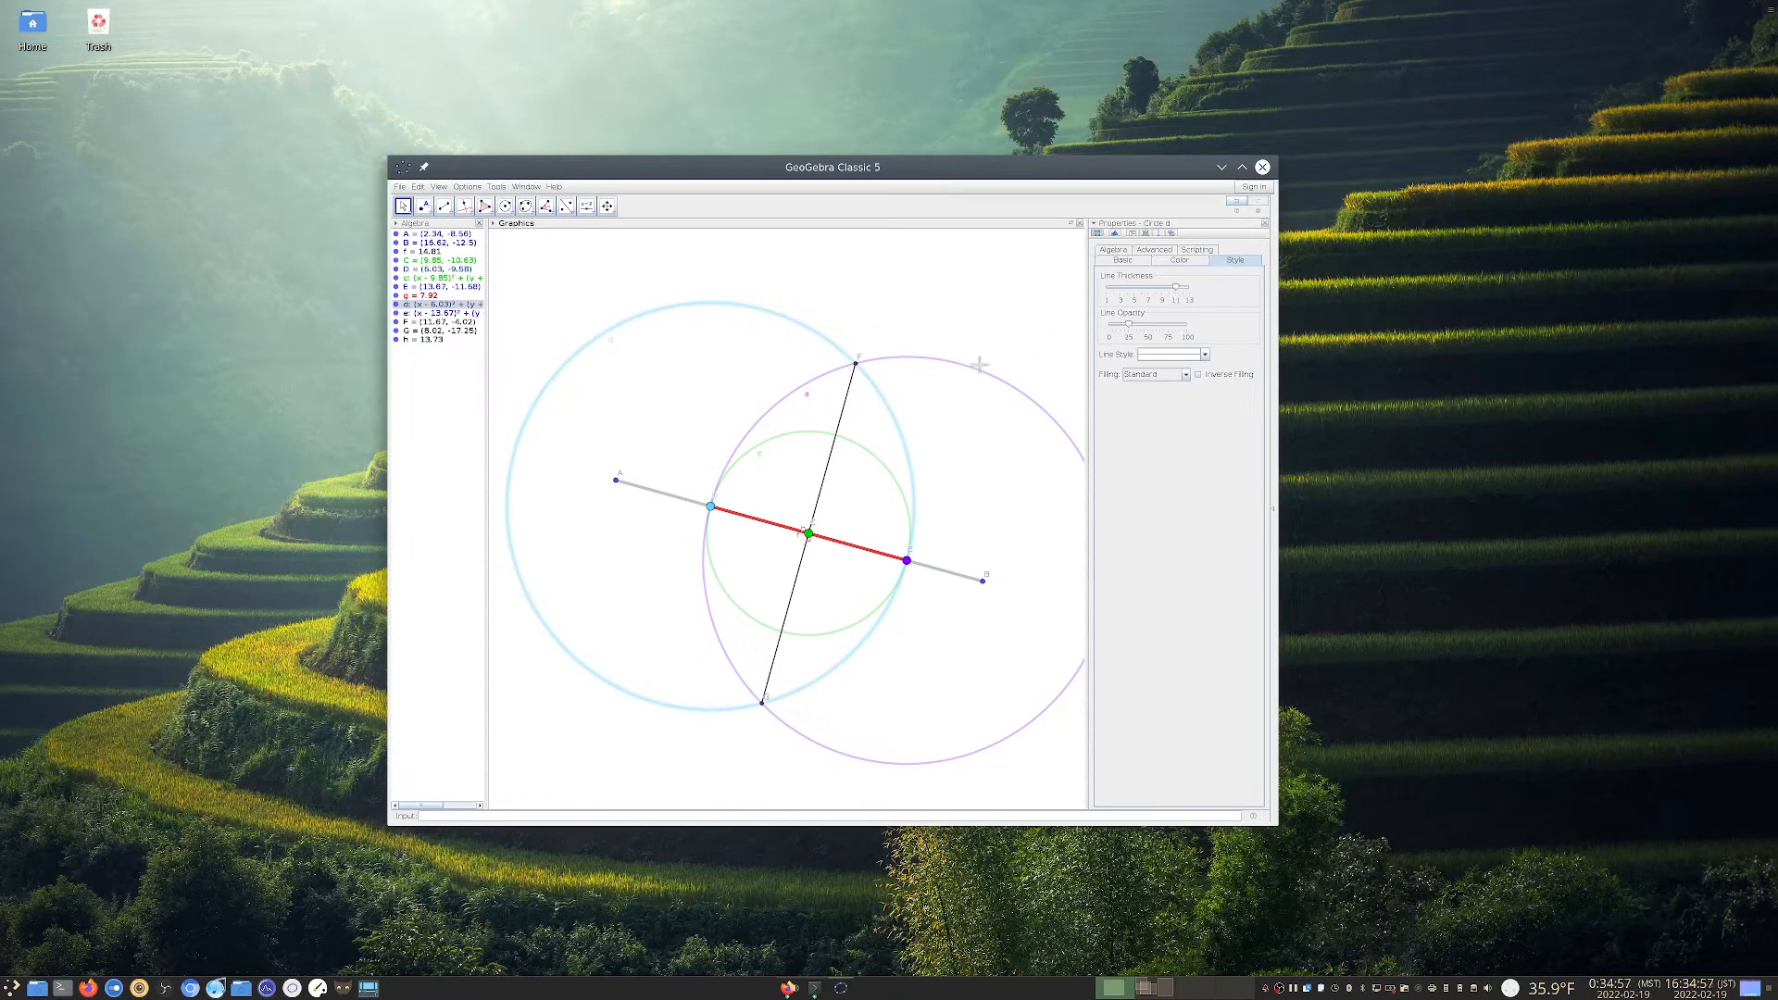
Set the violet circle's line thickness to about 11 and opacity to about 75, and raise the light blue circle's opacity to about 70
{"action": "left_click", "coordinate": [966, 364]}
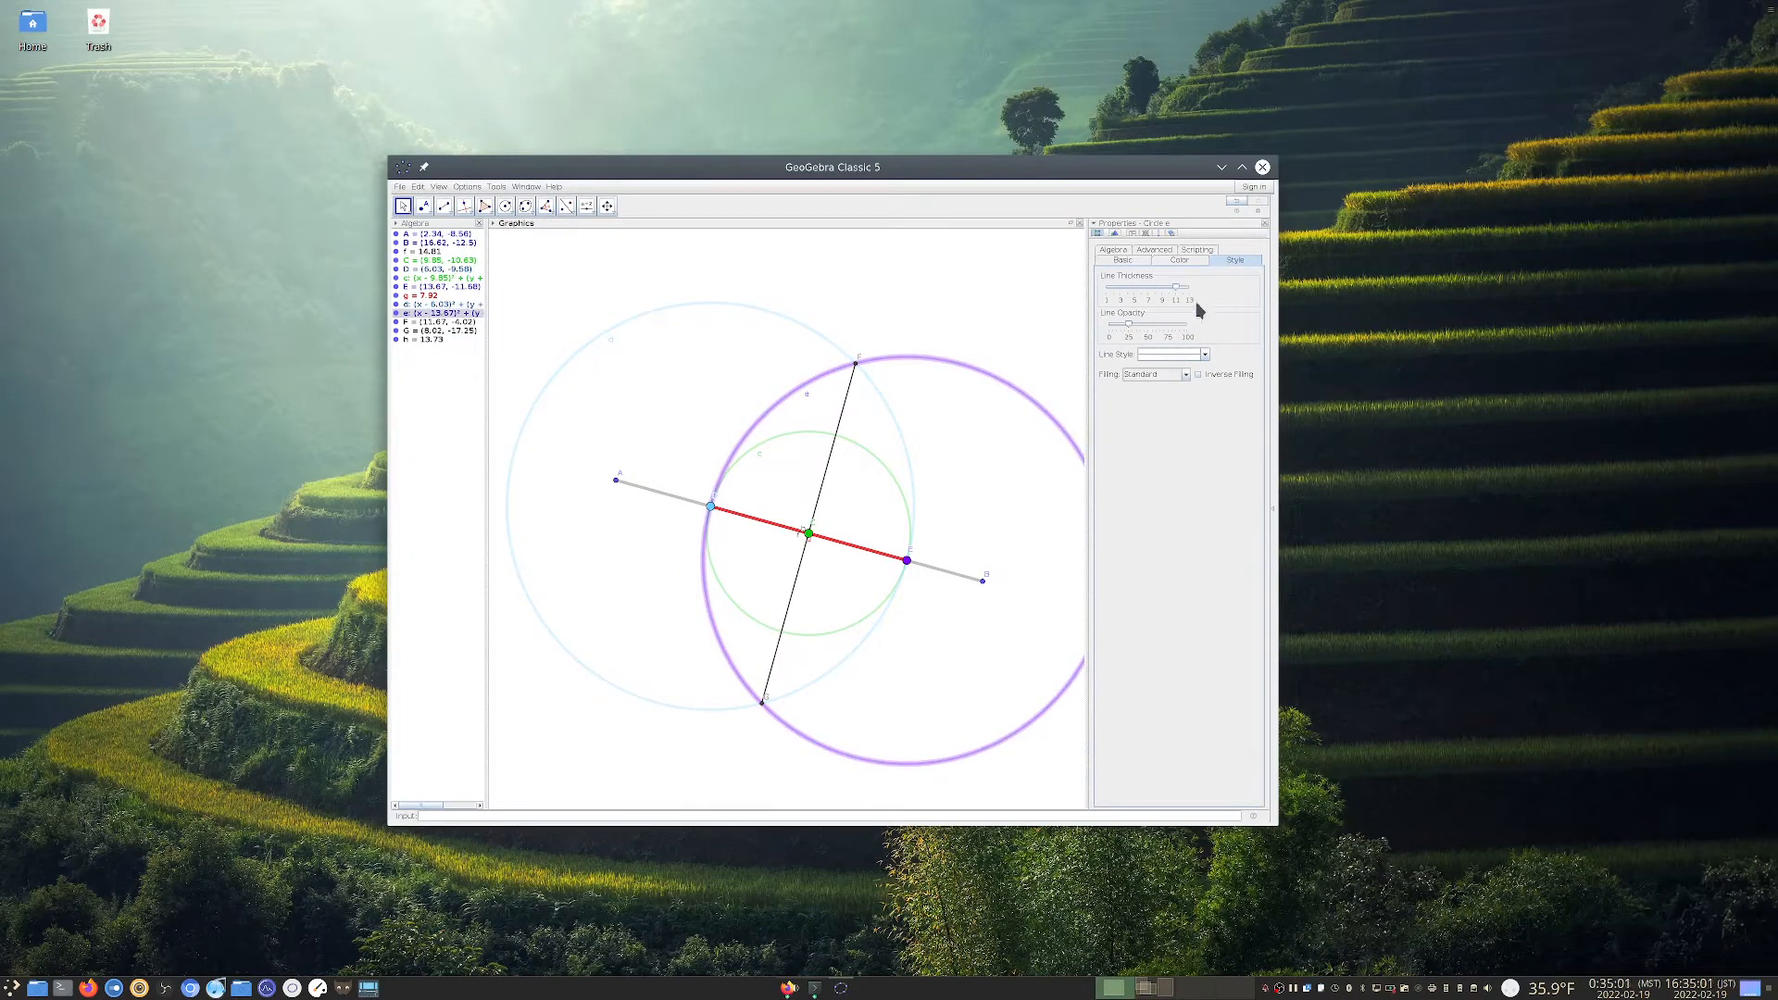
{"action": "left_click", "coordinate": [1167, 325]}
{"action": "left_click", "coordinate": [1128, 323]}
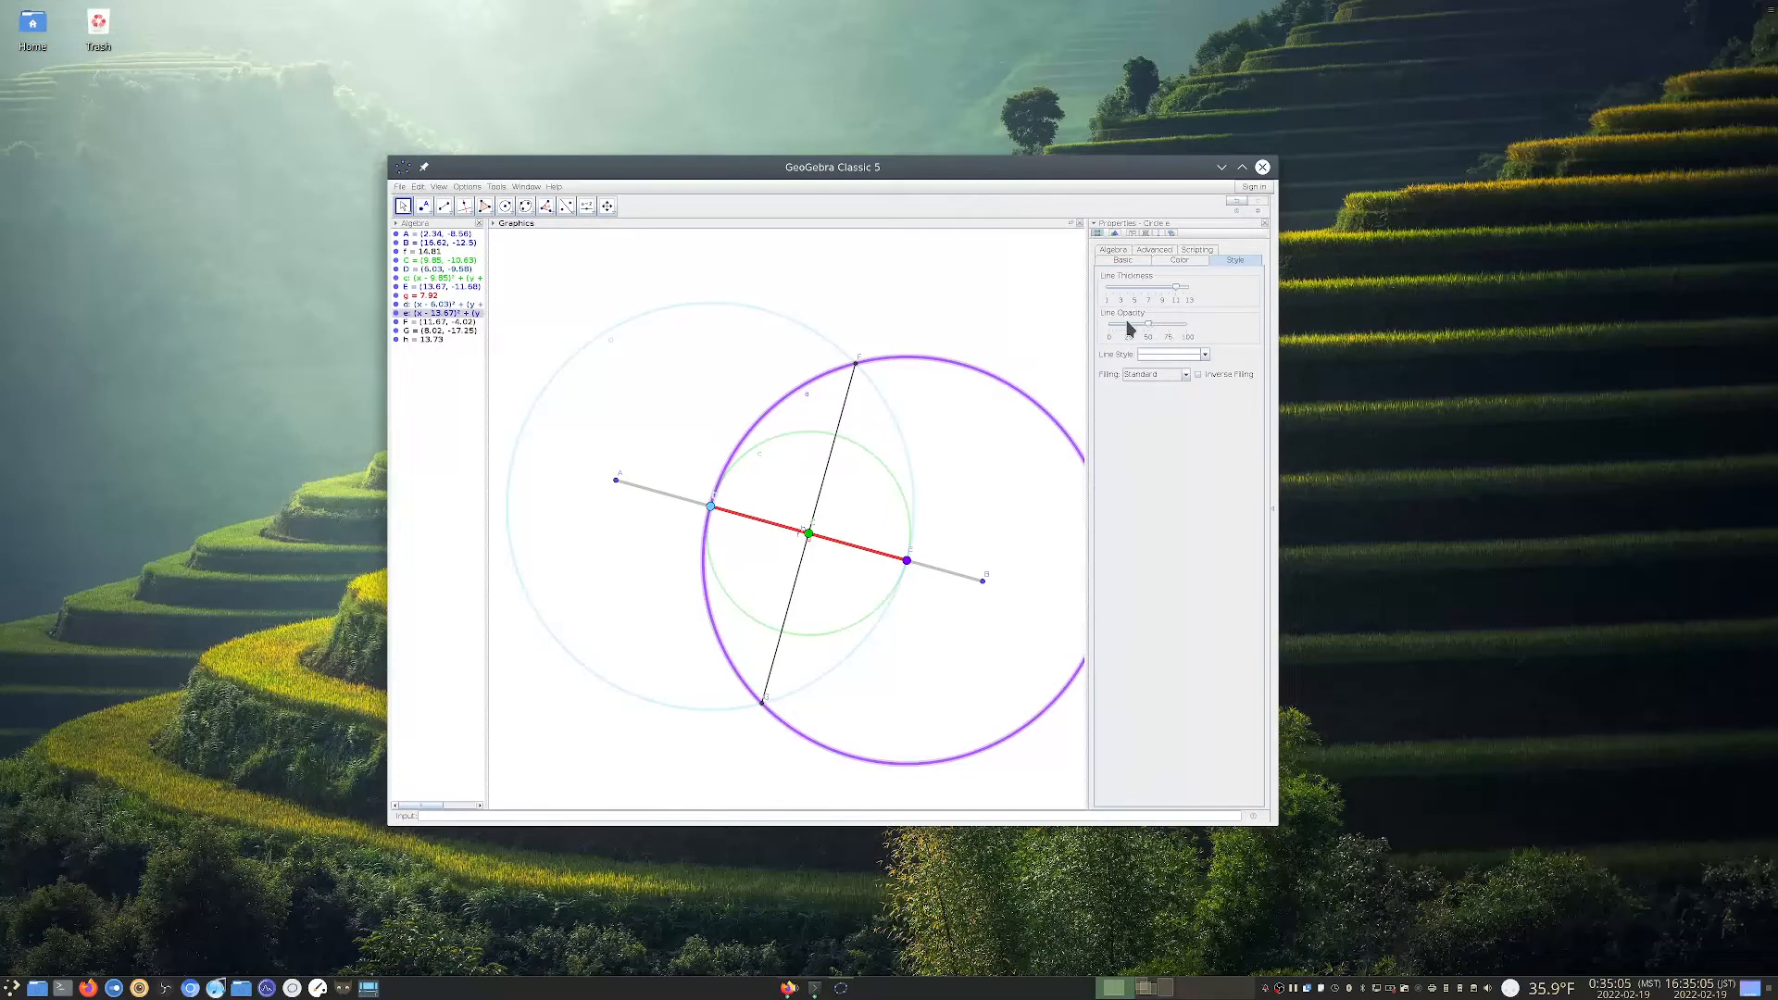
{"action": "left_click", "coordinate": [1189, 323]}
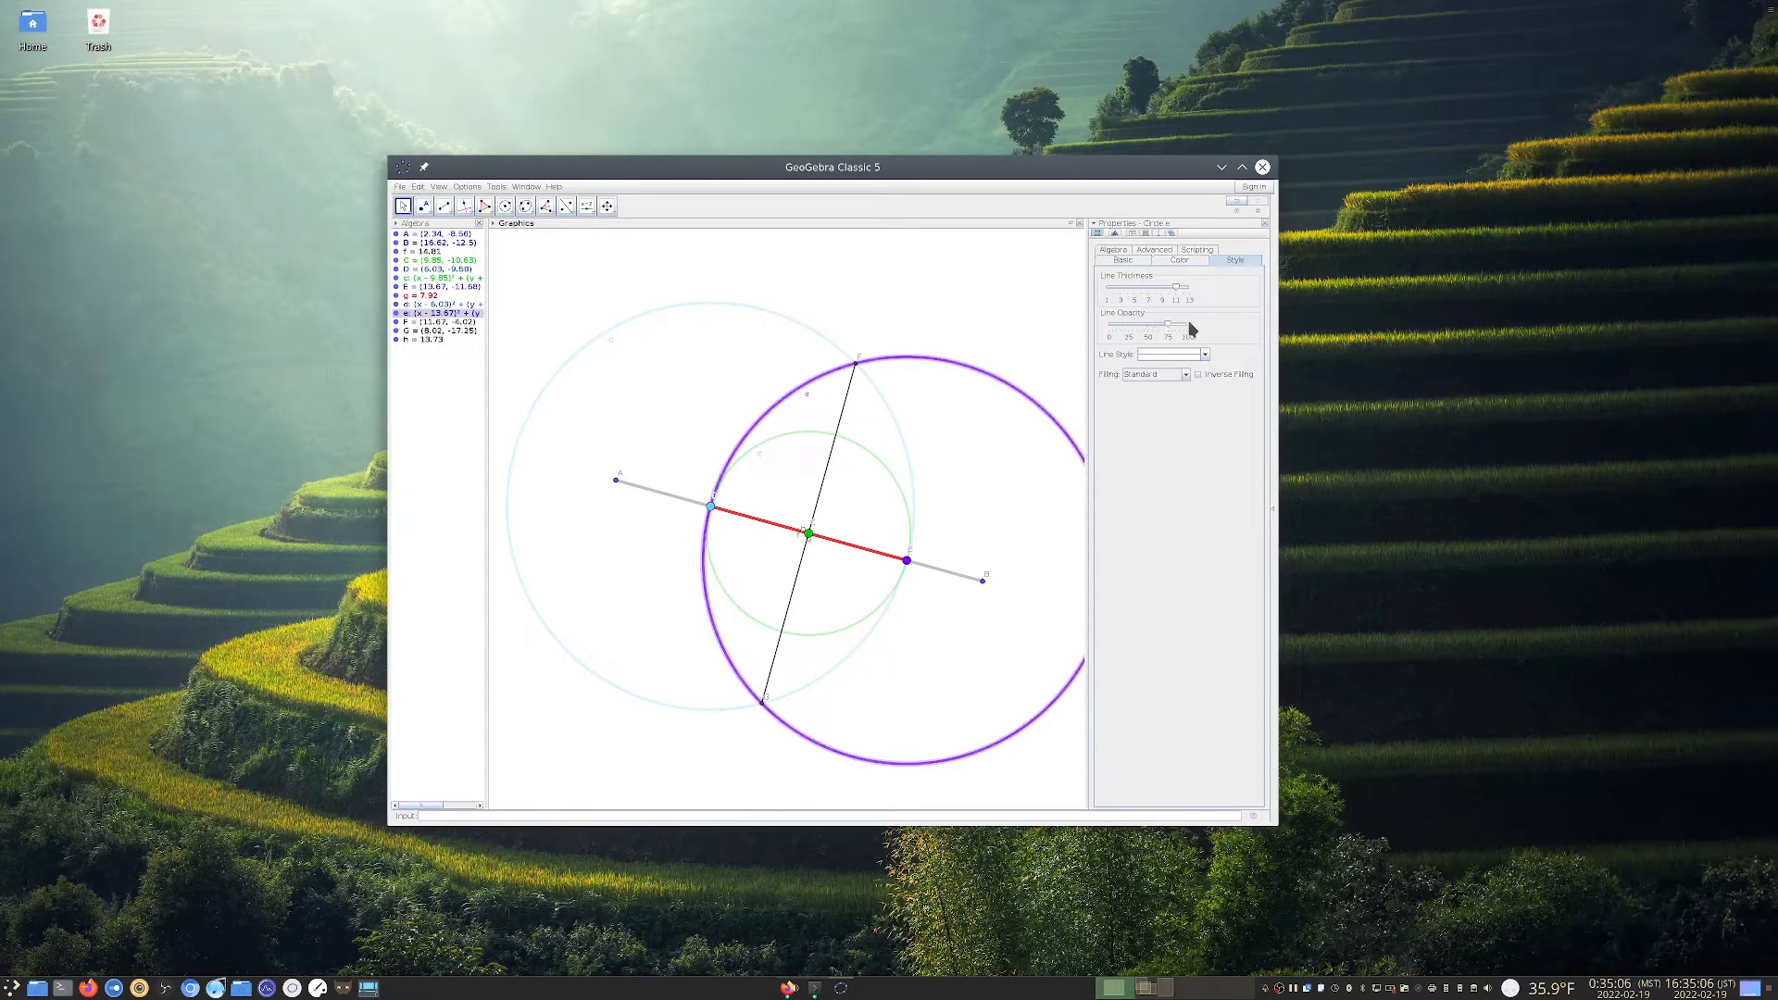
{"action": "left_click", "coordinate": [794, 324]}
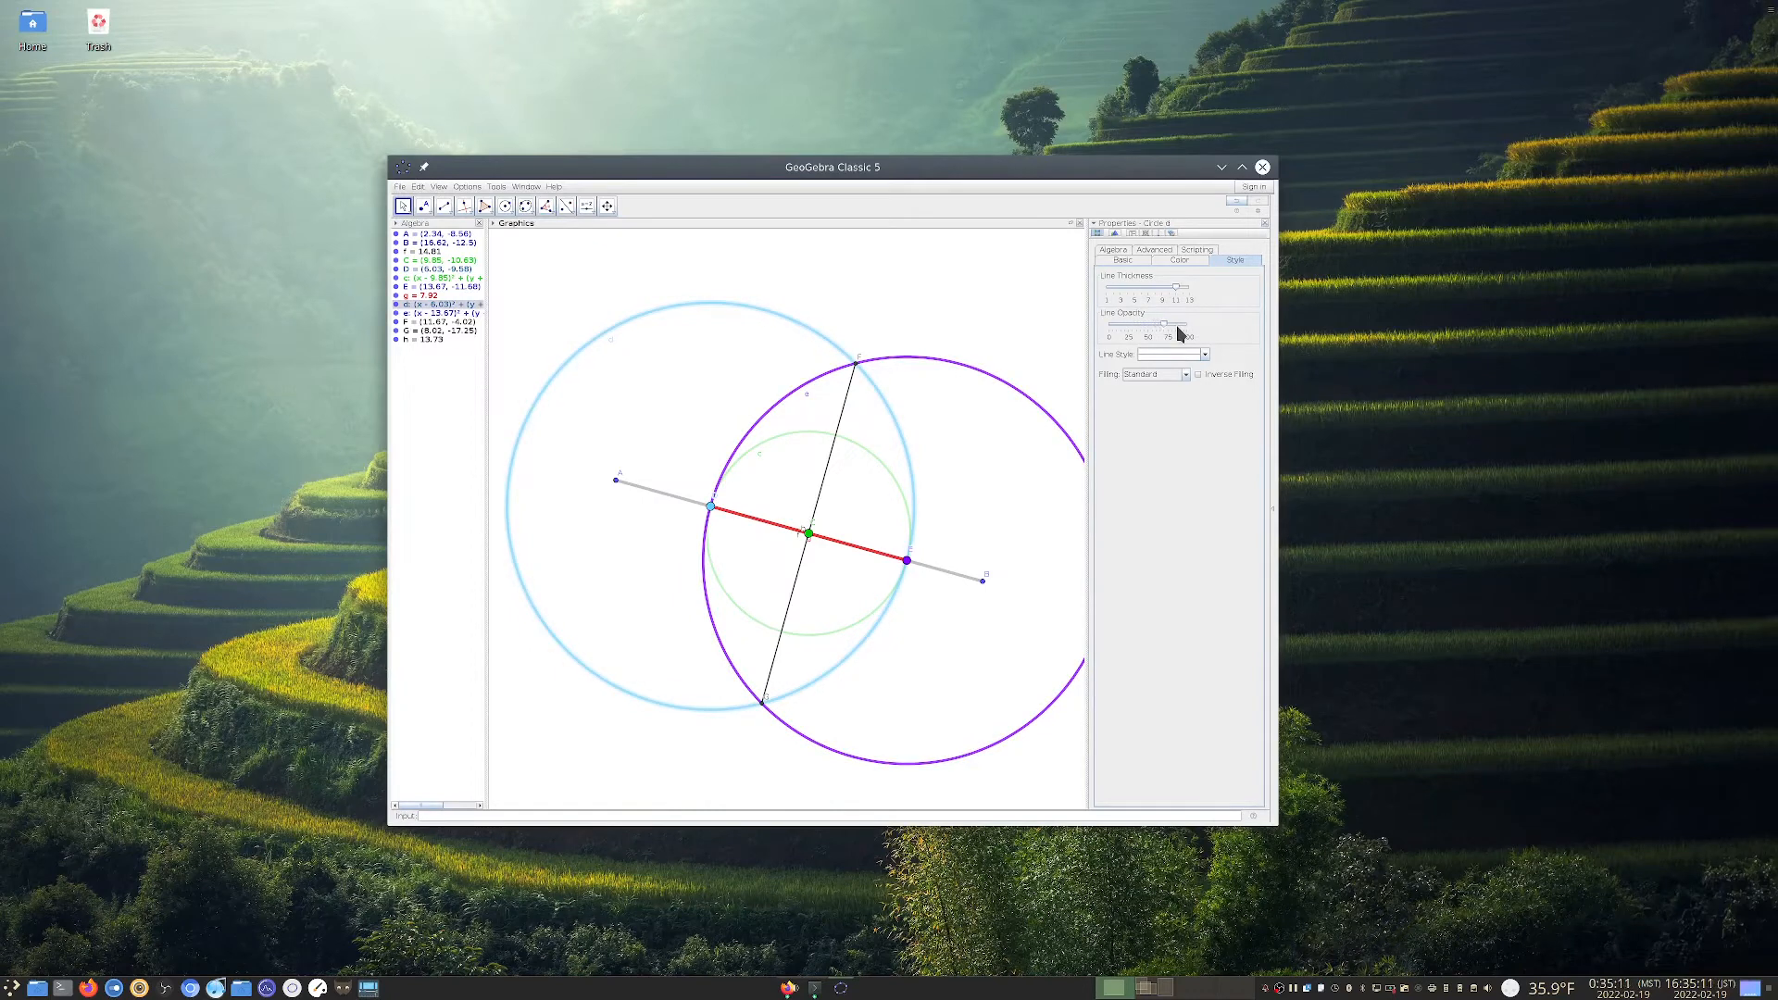
Give the light blue circle and the violet circle a dashed line style
{"action": "left_click", "coordinate": [1187, 354]}
{"action": "left_click", "coordinate": [1181, 385]}
{"action": "left_click", "coordinate": [979, 373]}
{"action": "left_click", "coordinate": [1205, 356]}
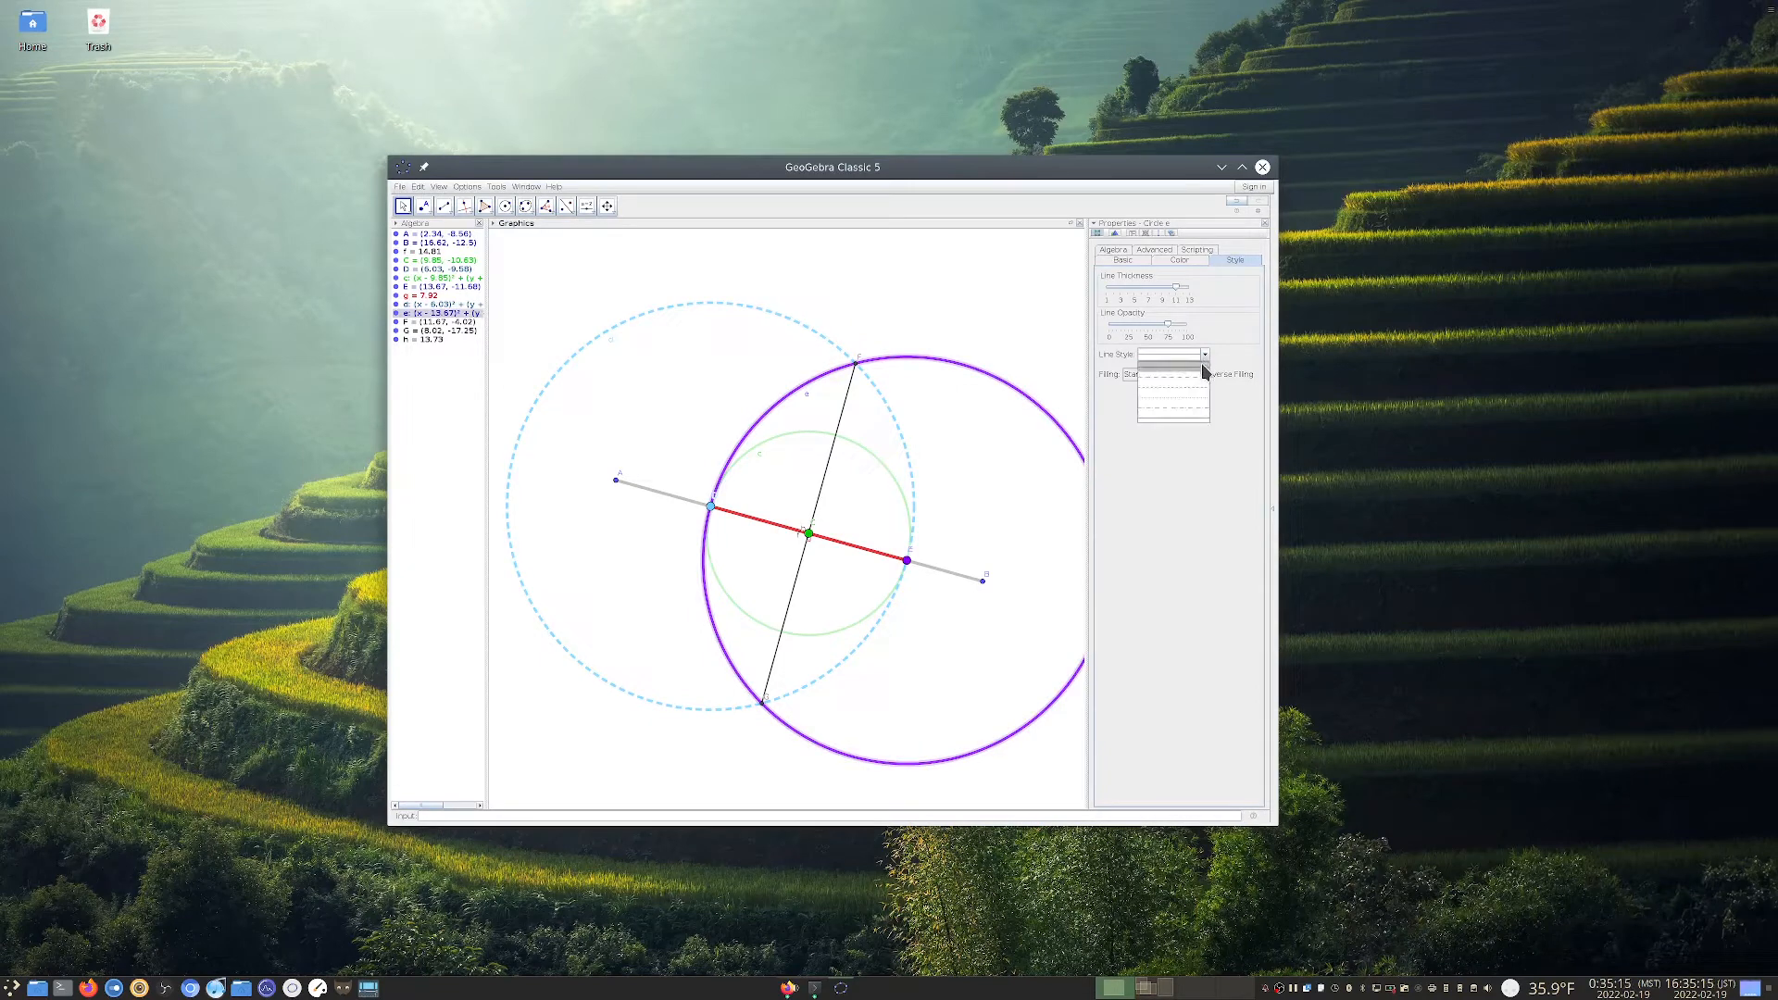
{"action": "left_click", "coordinate": [1180, 385]}
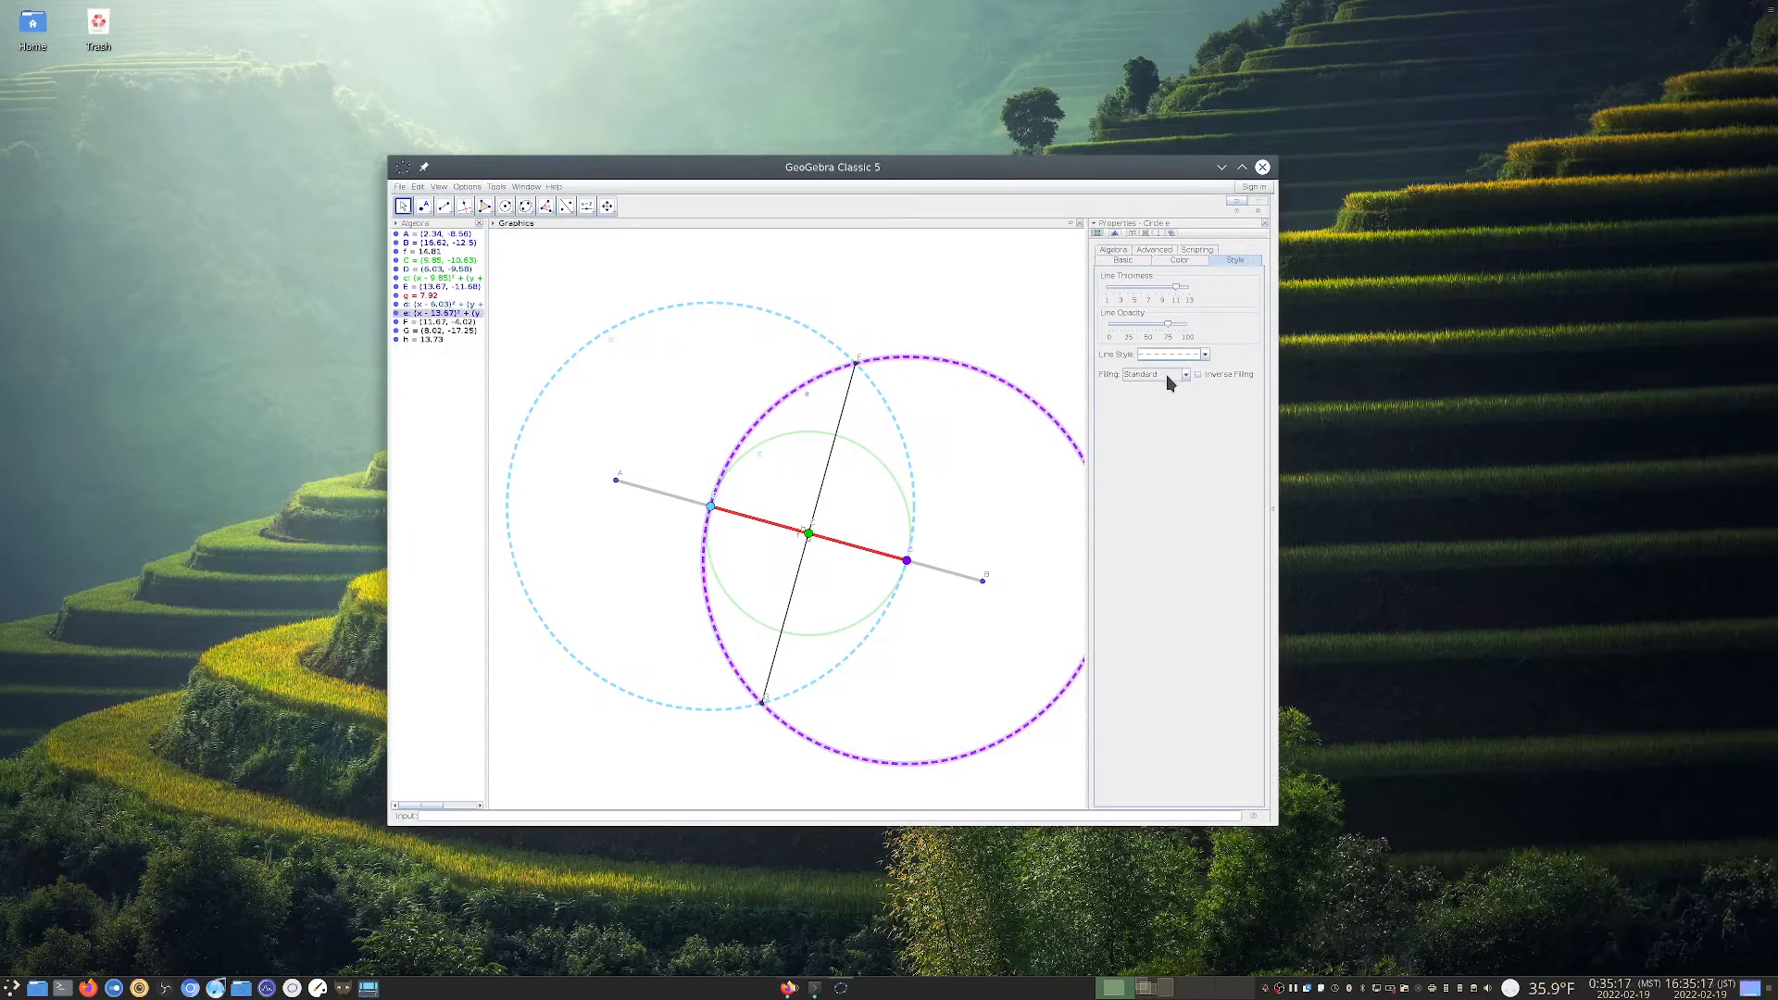
{"action": "left_click", "coordinate": [1182, 356]}
{"action": "left_click", "coordinate": [1172, 389]}
{"action": "left_click", "coordinate": [1184, 357]}
{"action": "left_click", "coordinate": [1163, 374]}
{"action": "left_click", "coordinate": [856, 346]}
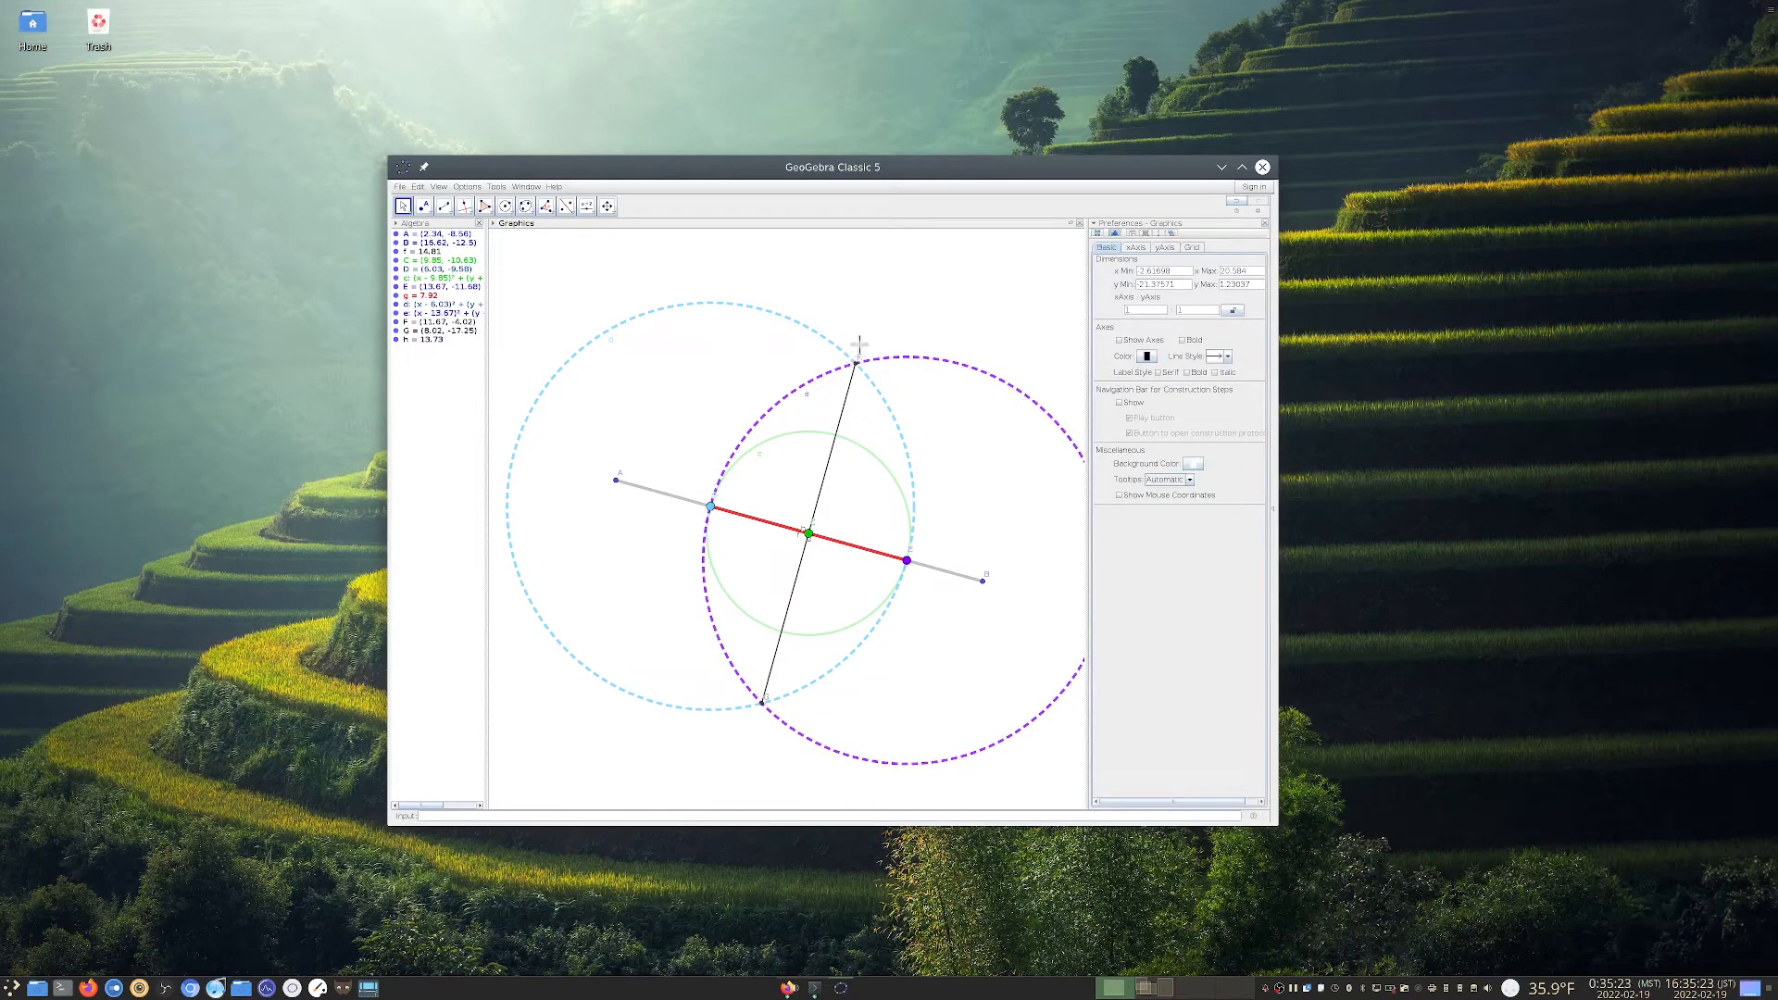
Colour the segment joining the circle intersections red and set its line thickness to the maximum of 13
{"action": "left_click", "coordinate": [818, 513]}
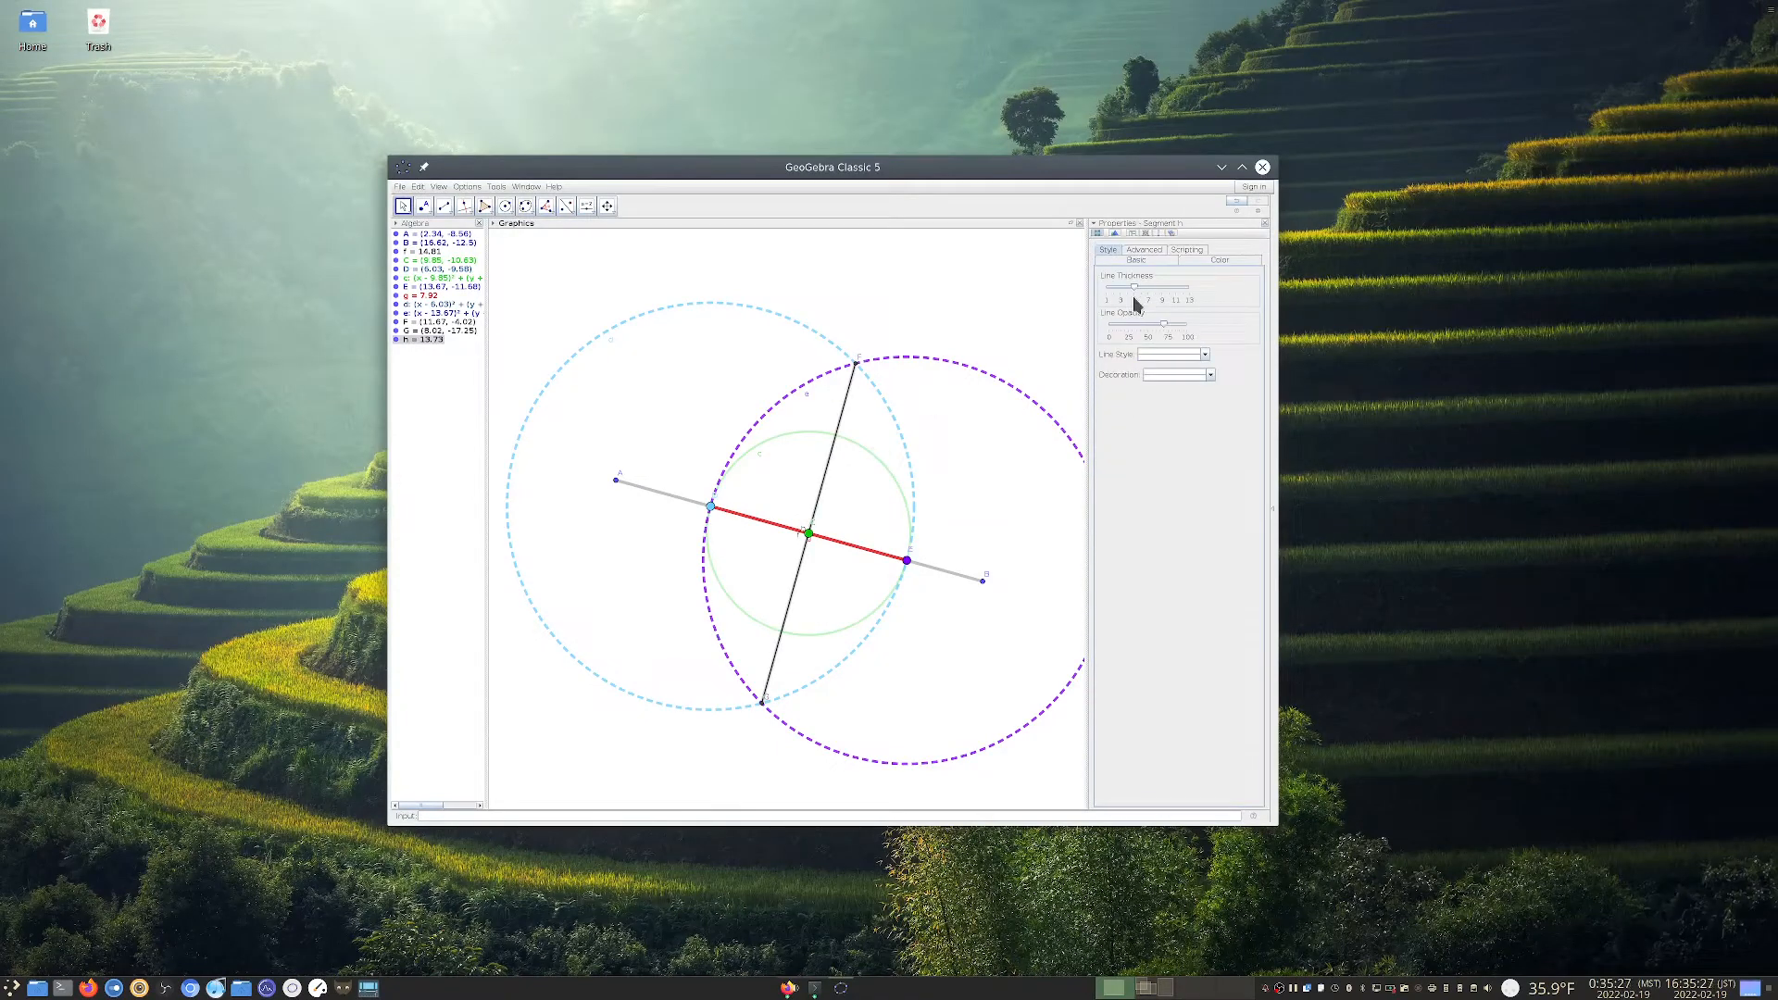
{"action": "left_click", "coordinate": [1223, 262]}
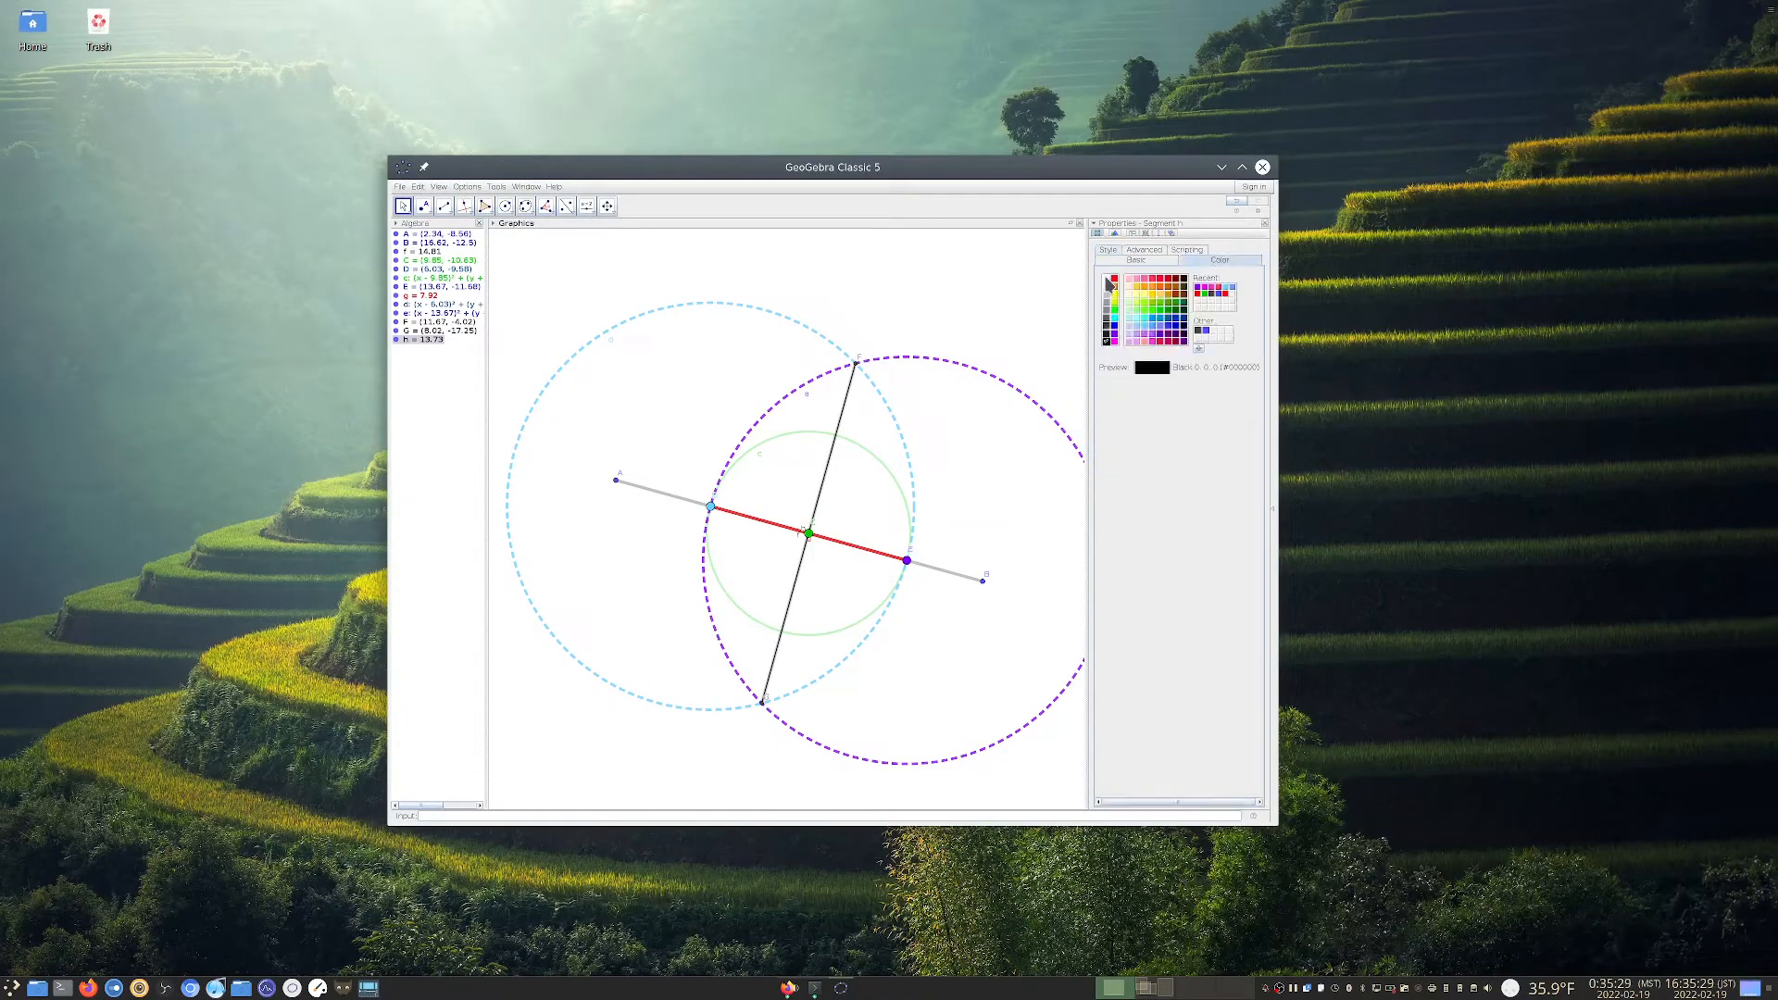
{"action": "left_click", "coordinate": [1114, 325]}
{"action": "left_click", "coordinate": [1114, 278]}
{"action": "left_click", "coordinate": [1138, 256]}
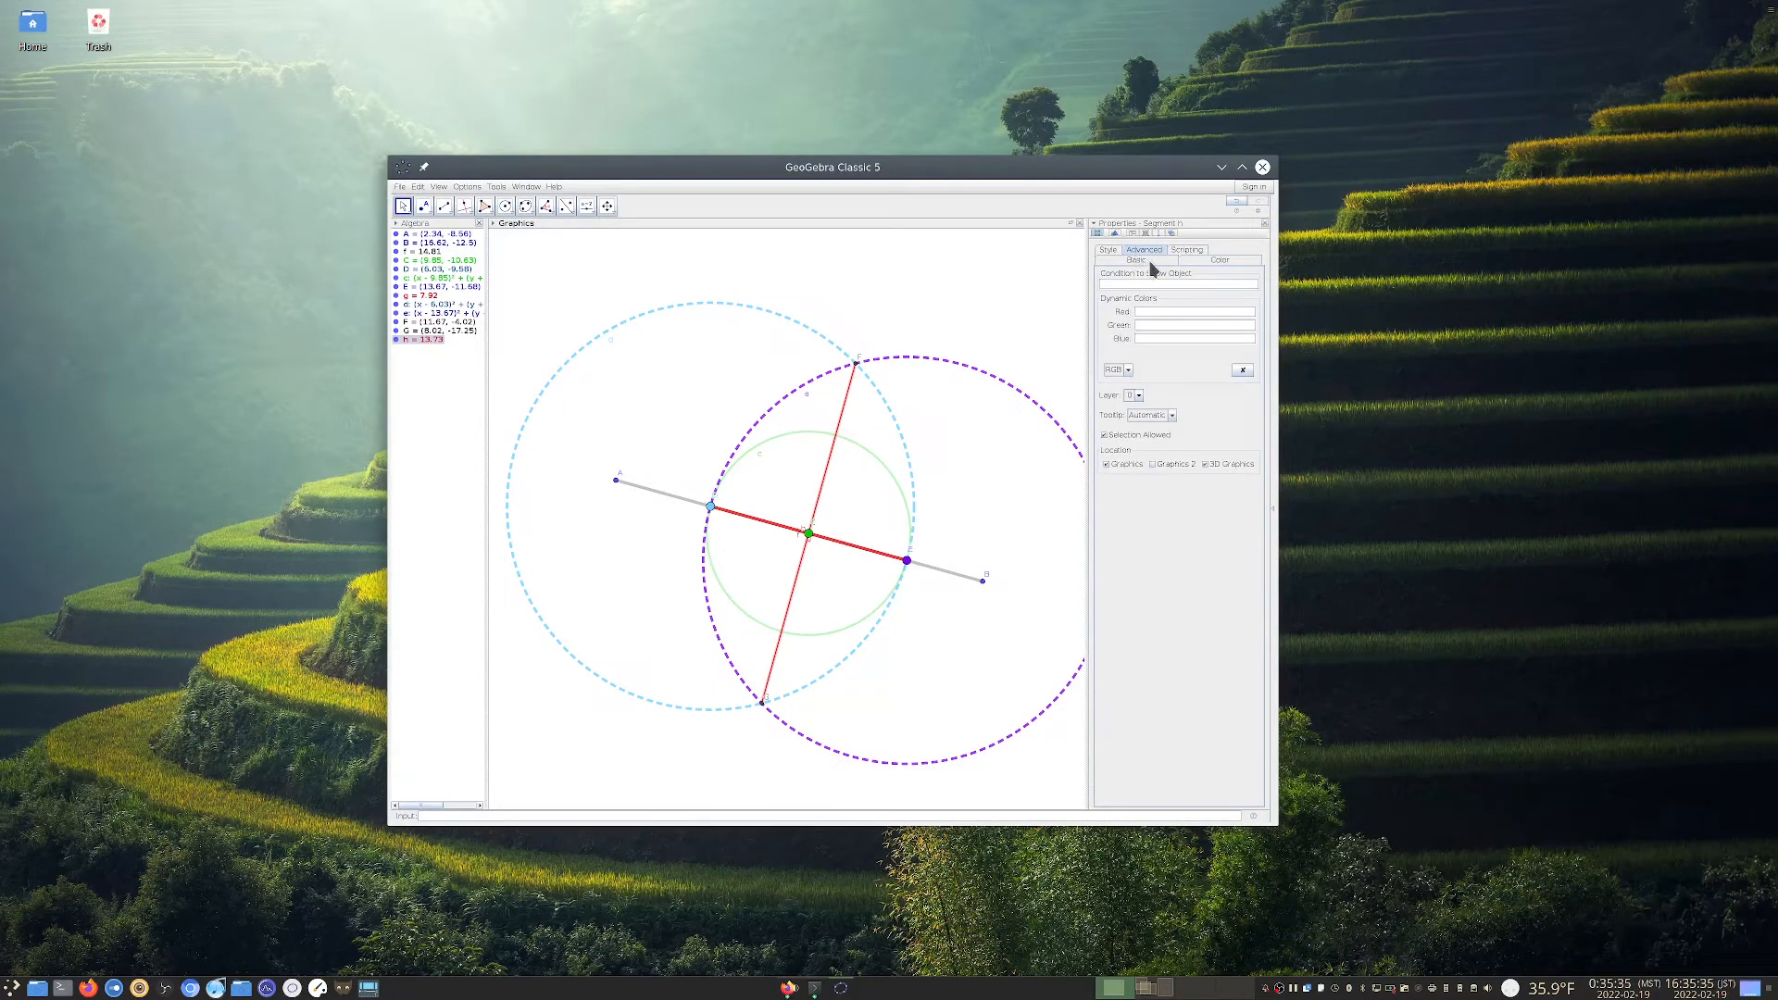
{"action": "left_click", "coordinate": [1203, 261]}
{"action": "left_click", "coordinate": [1172, 260]}
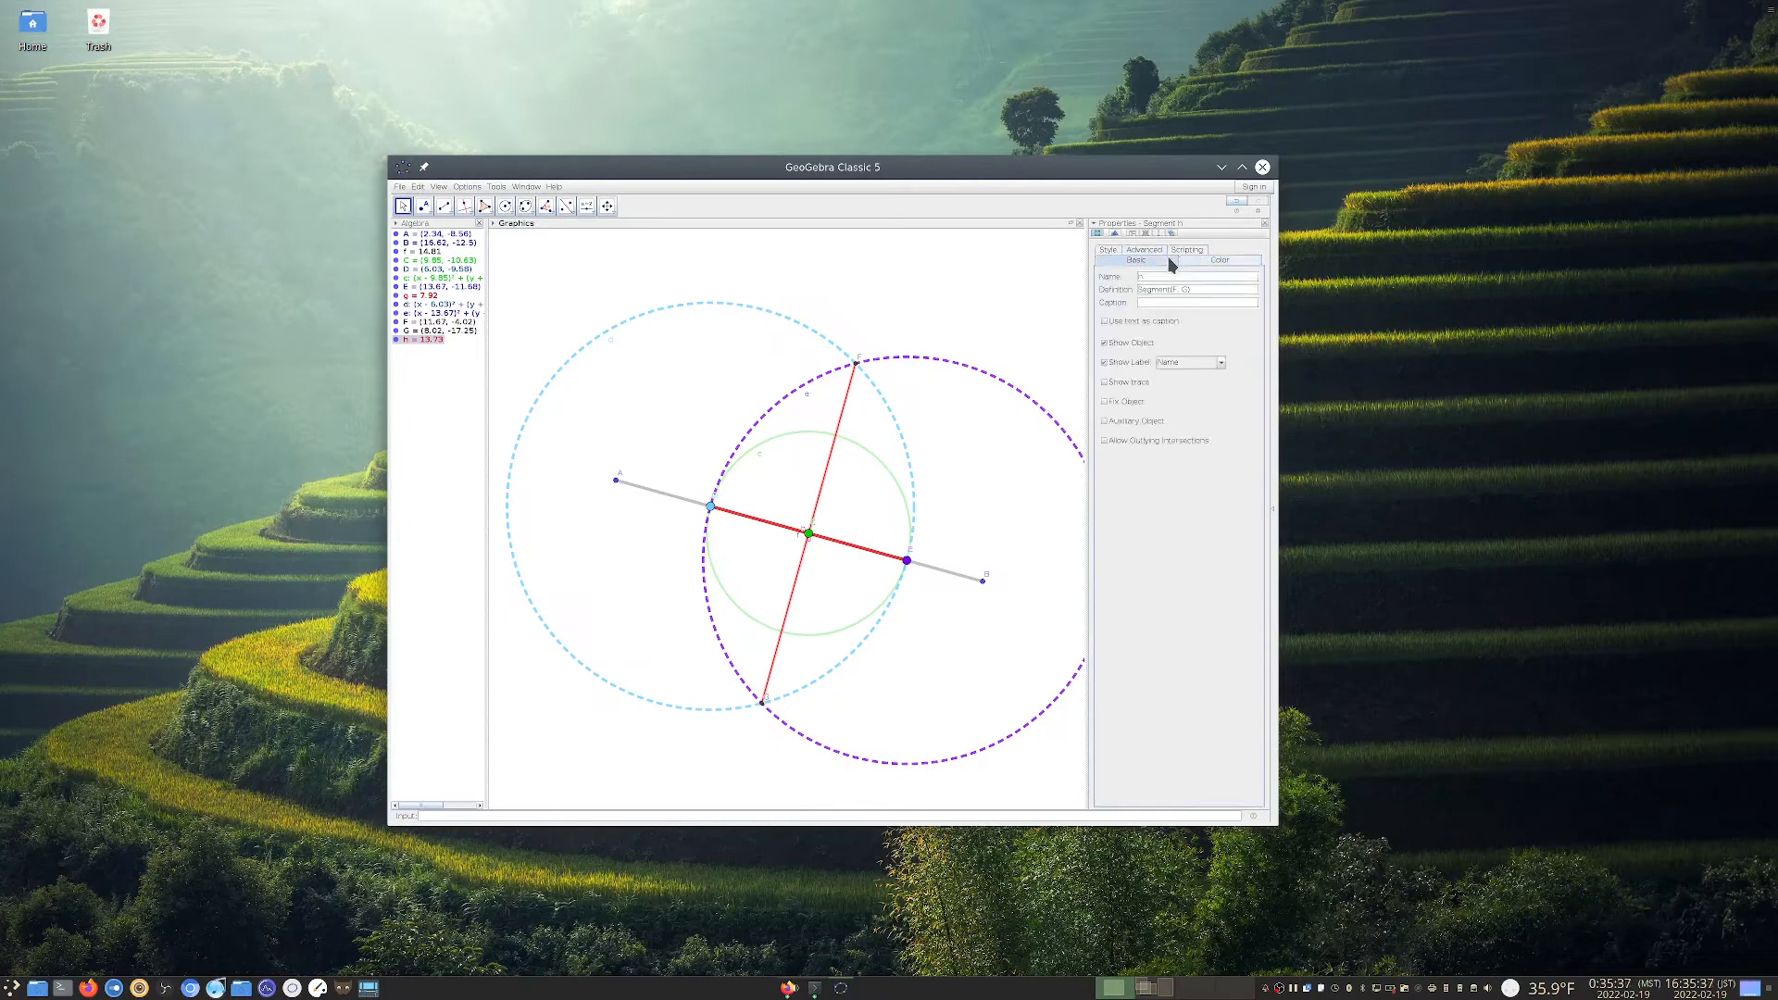
{"action": "left_click", "coordinate": [1116, 252]}
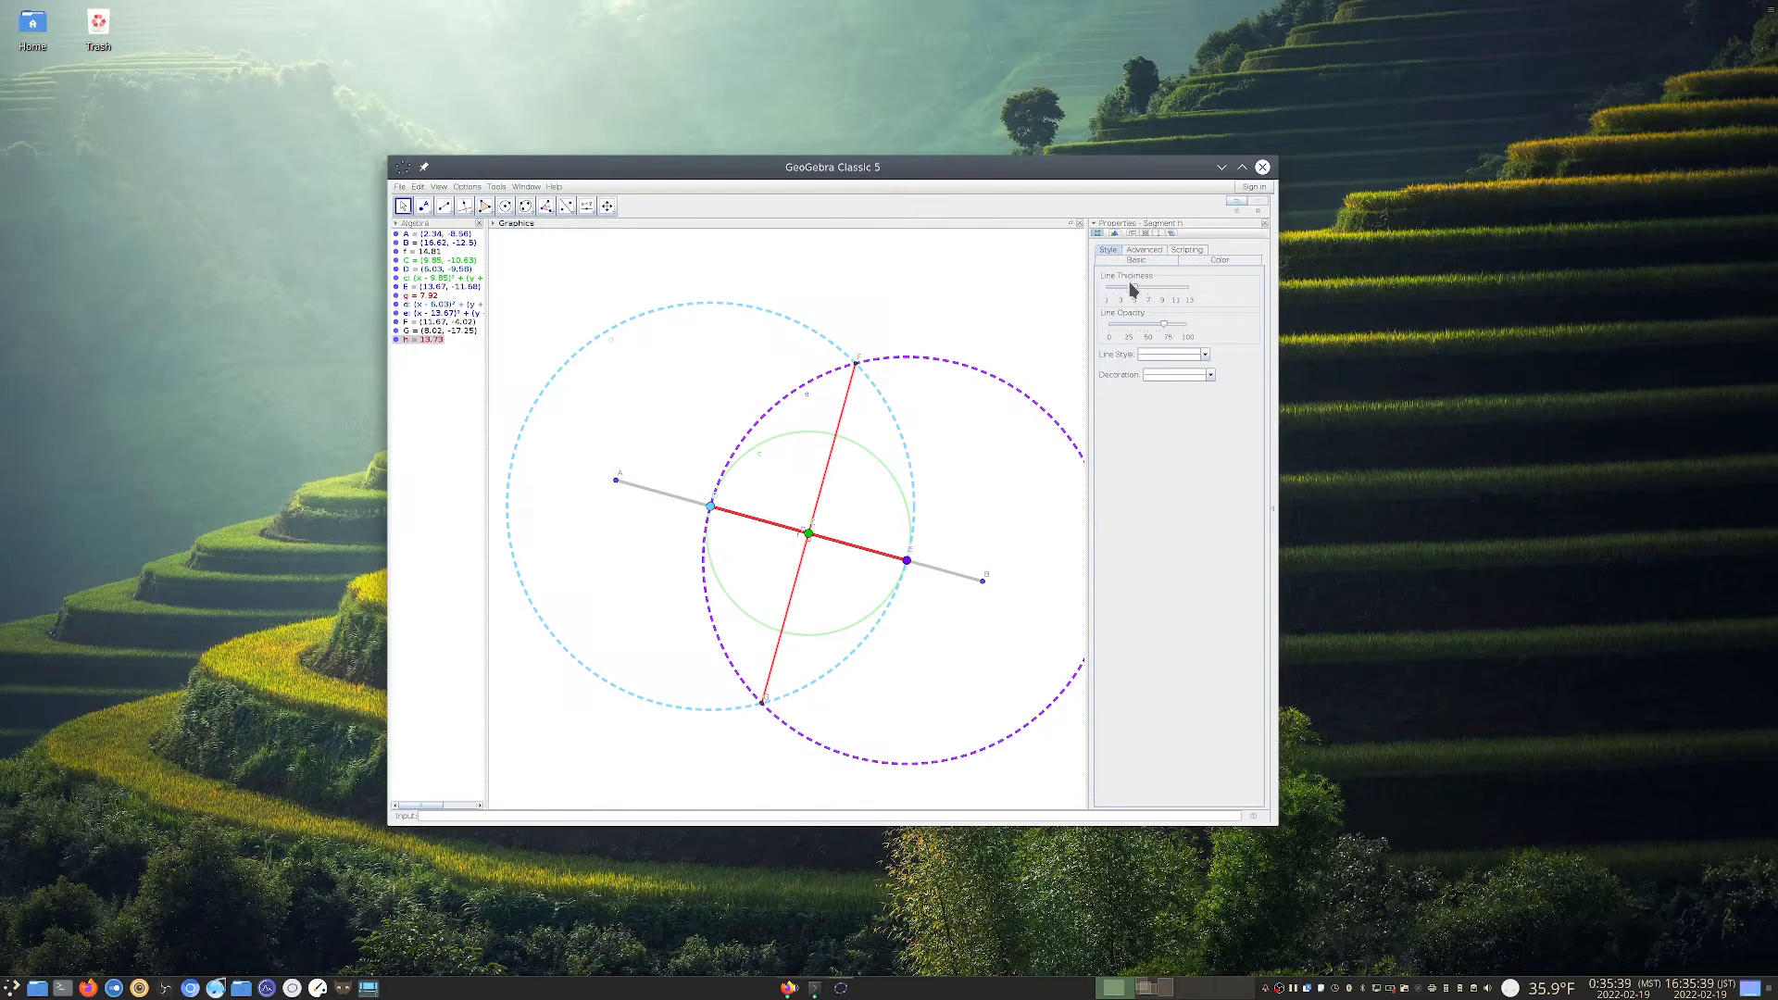
{"action": "left_click_drag", "start_coordinate": [1134, 286], "coordinate": [1230, 290]}
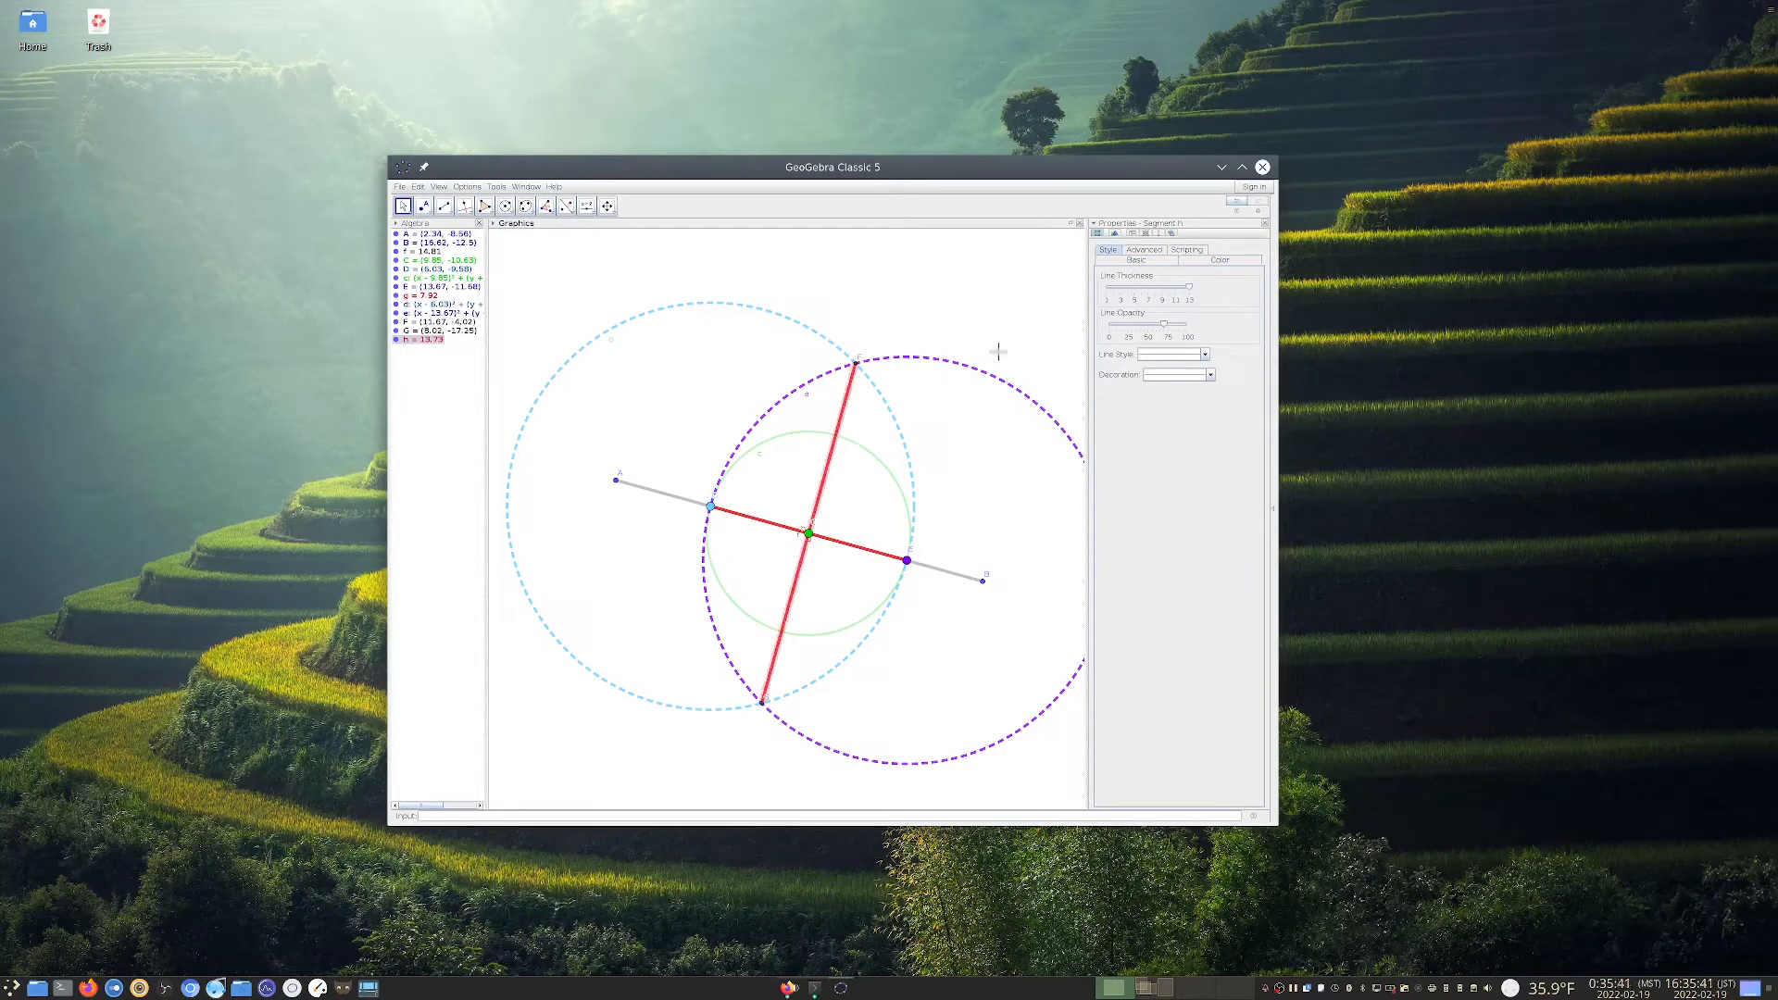
{"action": "left_click", "coordinate": [980, 326]}
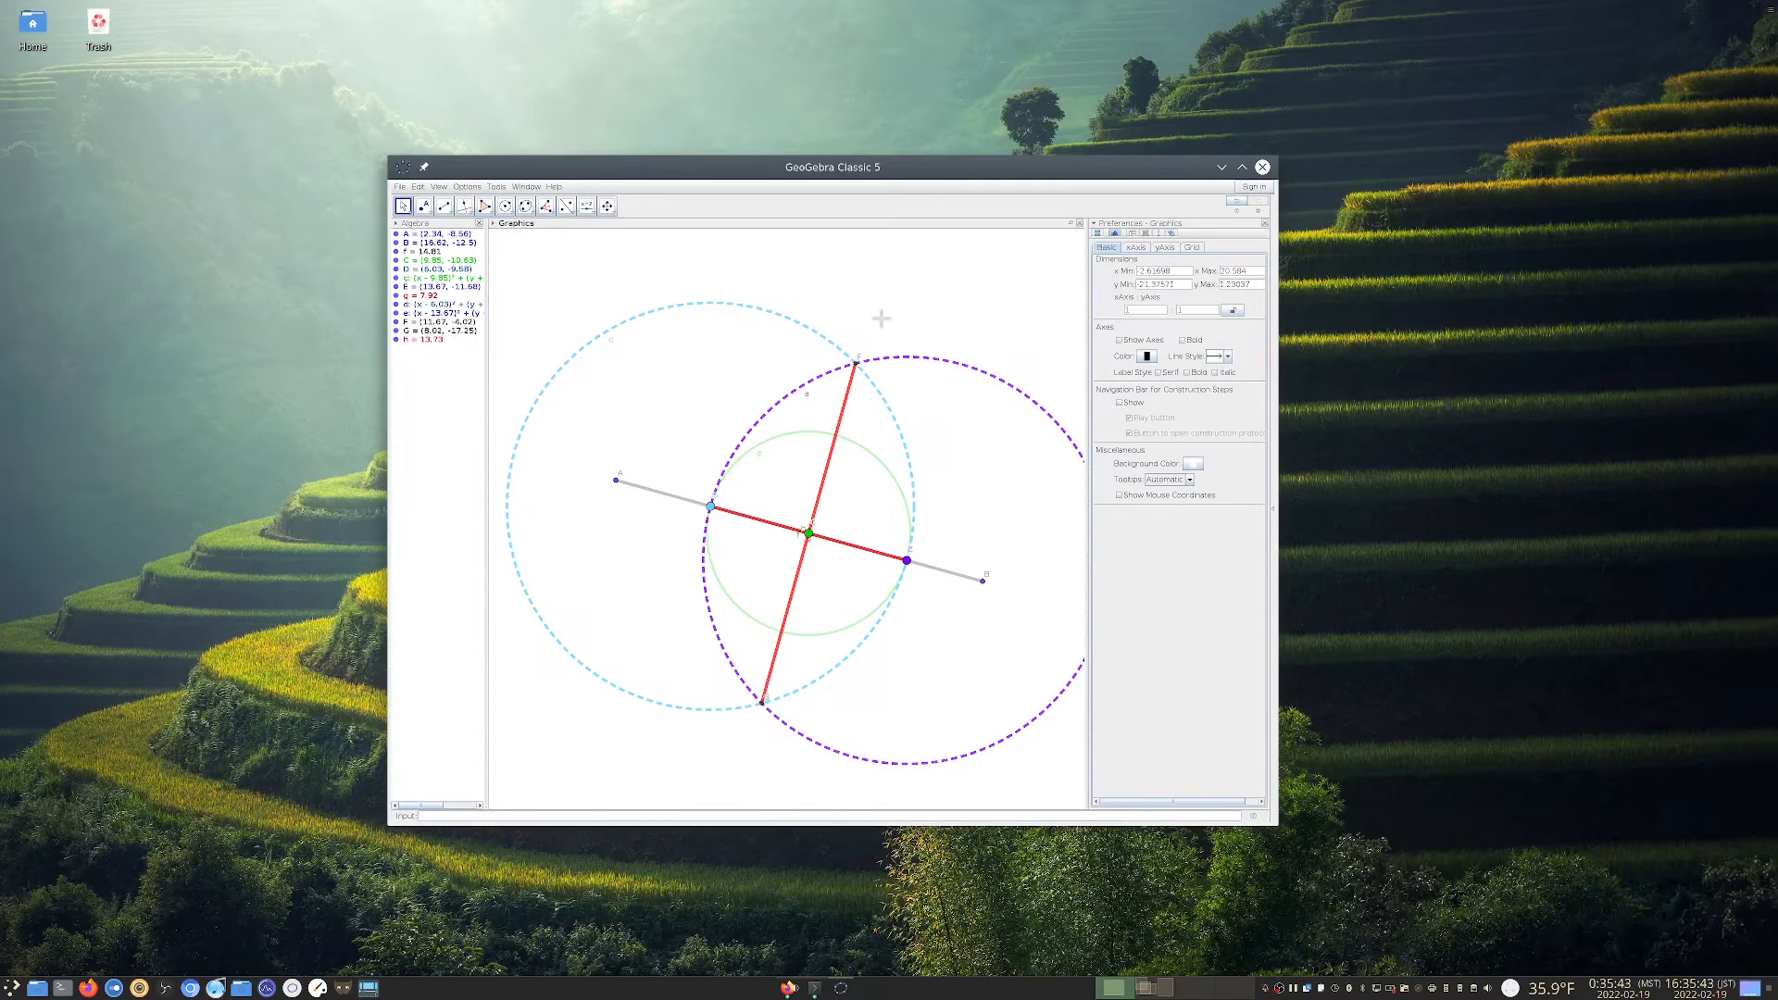
Hide the labels of the given line's endpoints A and B and of the grey segment f joining them
{"action": "right_click", "coordinate": [435, 236]}
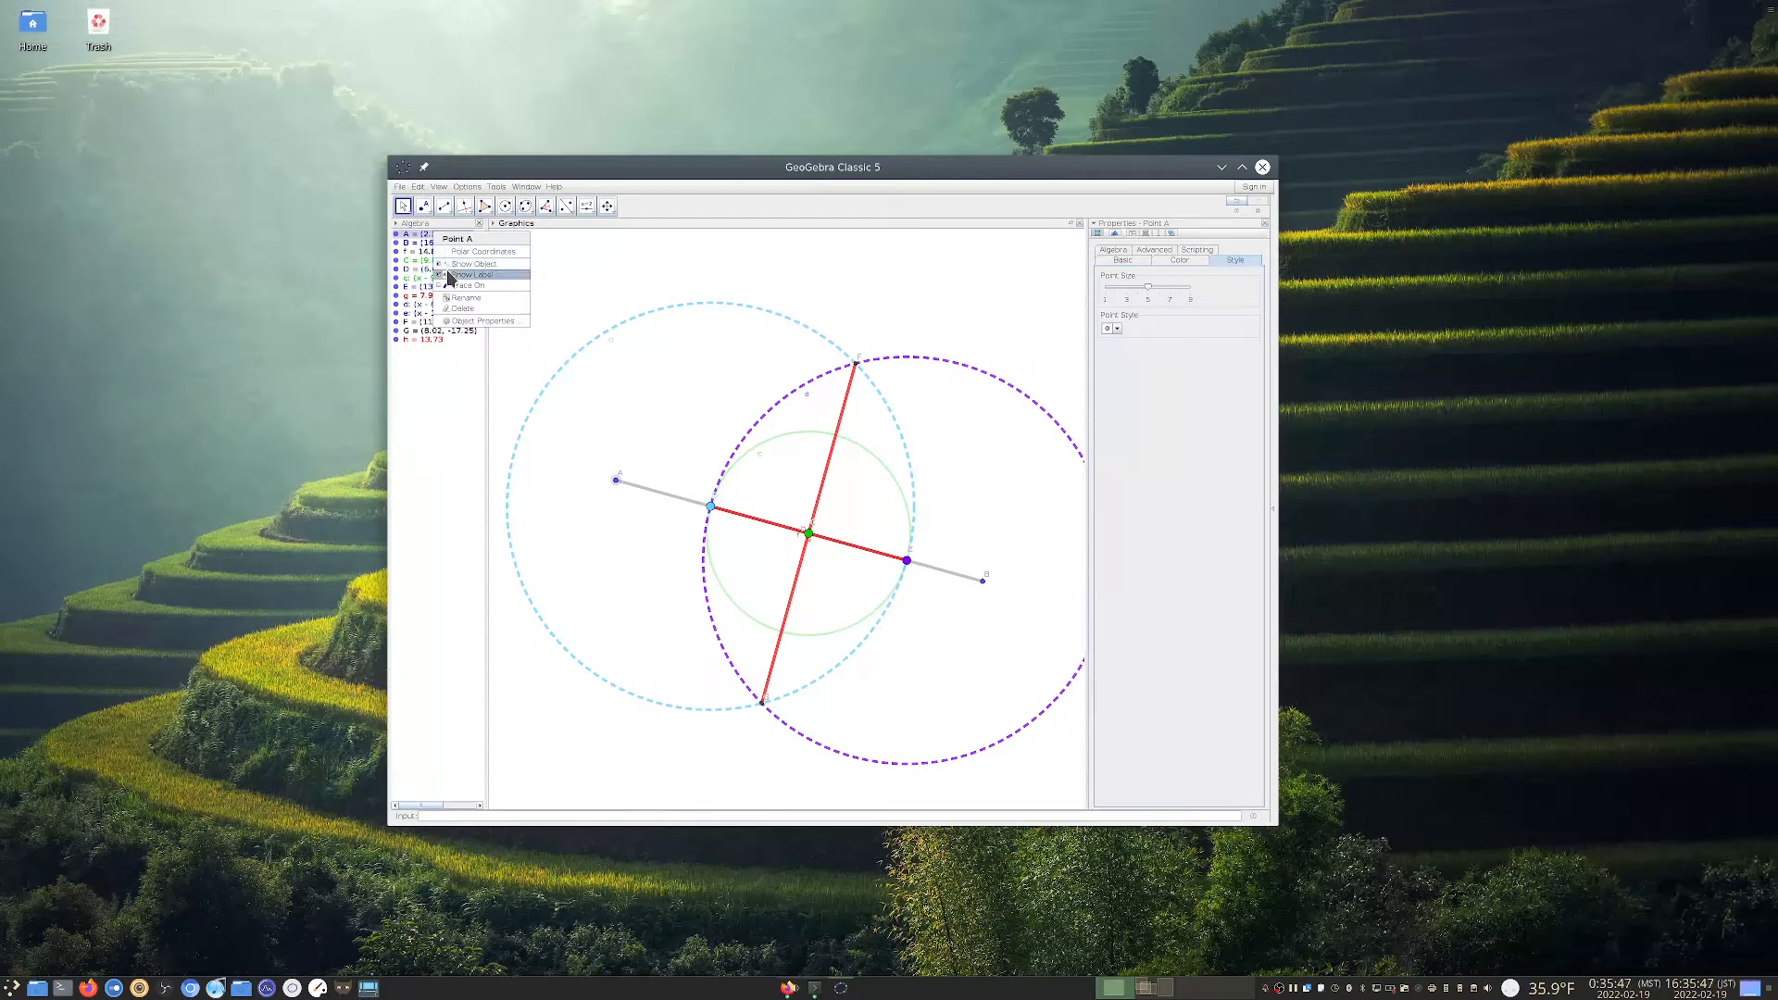
{"action": "left_click", "coordinate": [448, 275]}
{"action": "right_click", "coordinate": [425, 238]}
{"action": "left_click", "coordinate": [412, 244]}
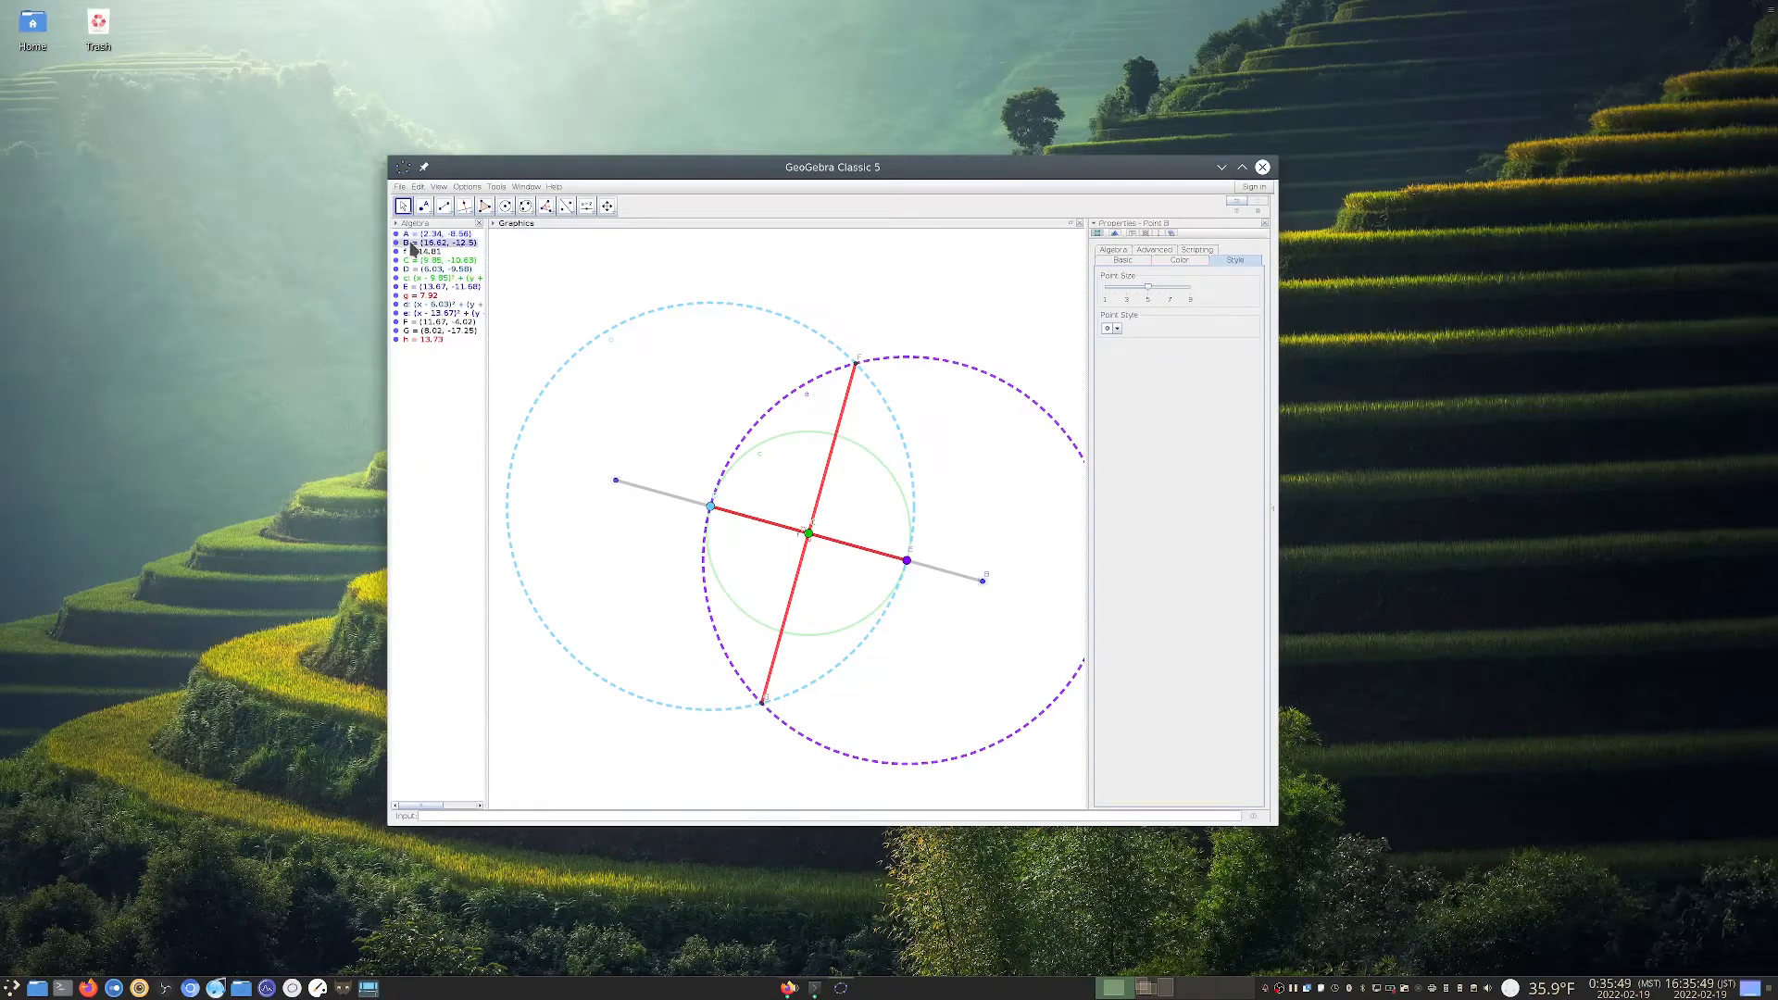
{"action": "right_click", "coordinate": [410, 246]}
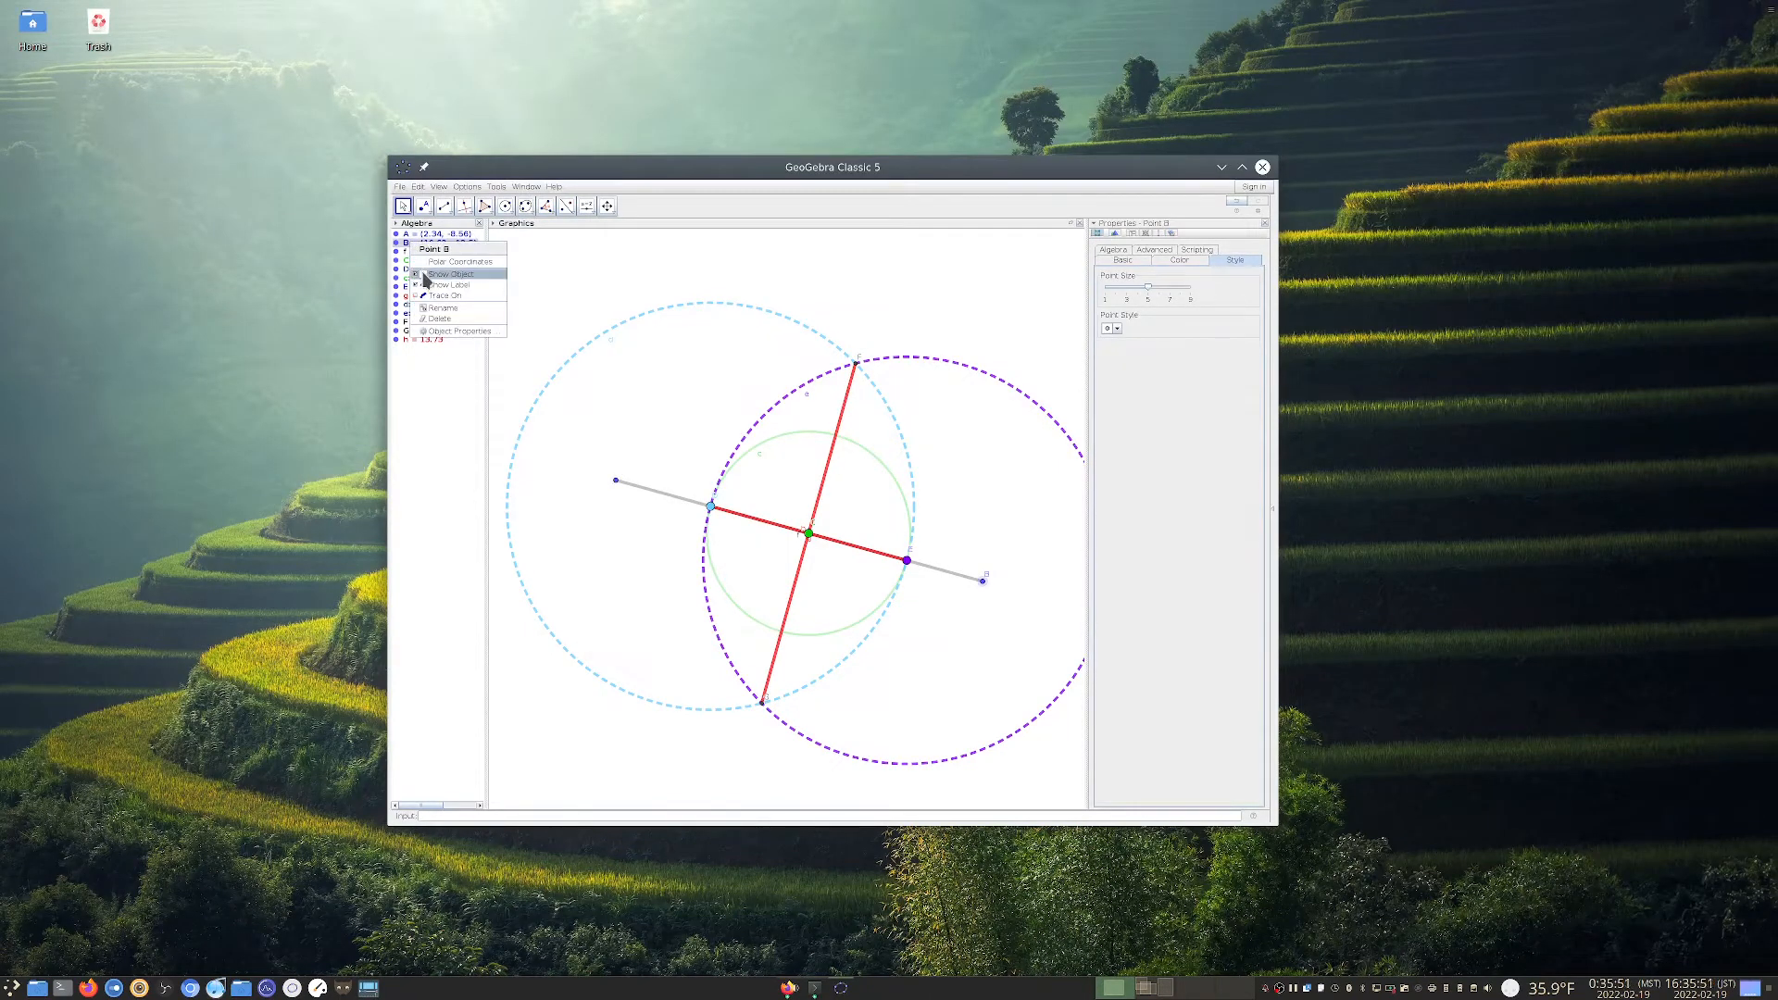
{"action": "left_click", "coordinate": [449, 284]}
{"action": "left_click", "coordinate": [413, 252]}
{"action": "right_click", "coordinate": [416, 253]}
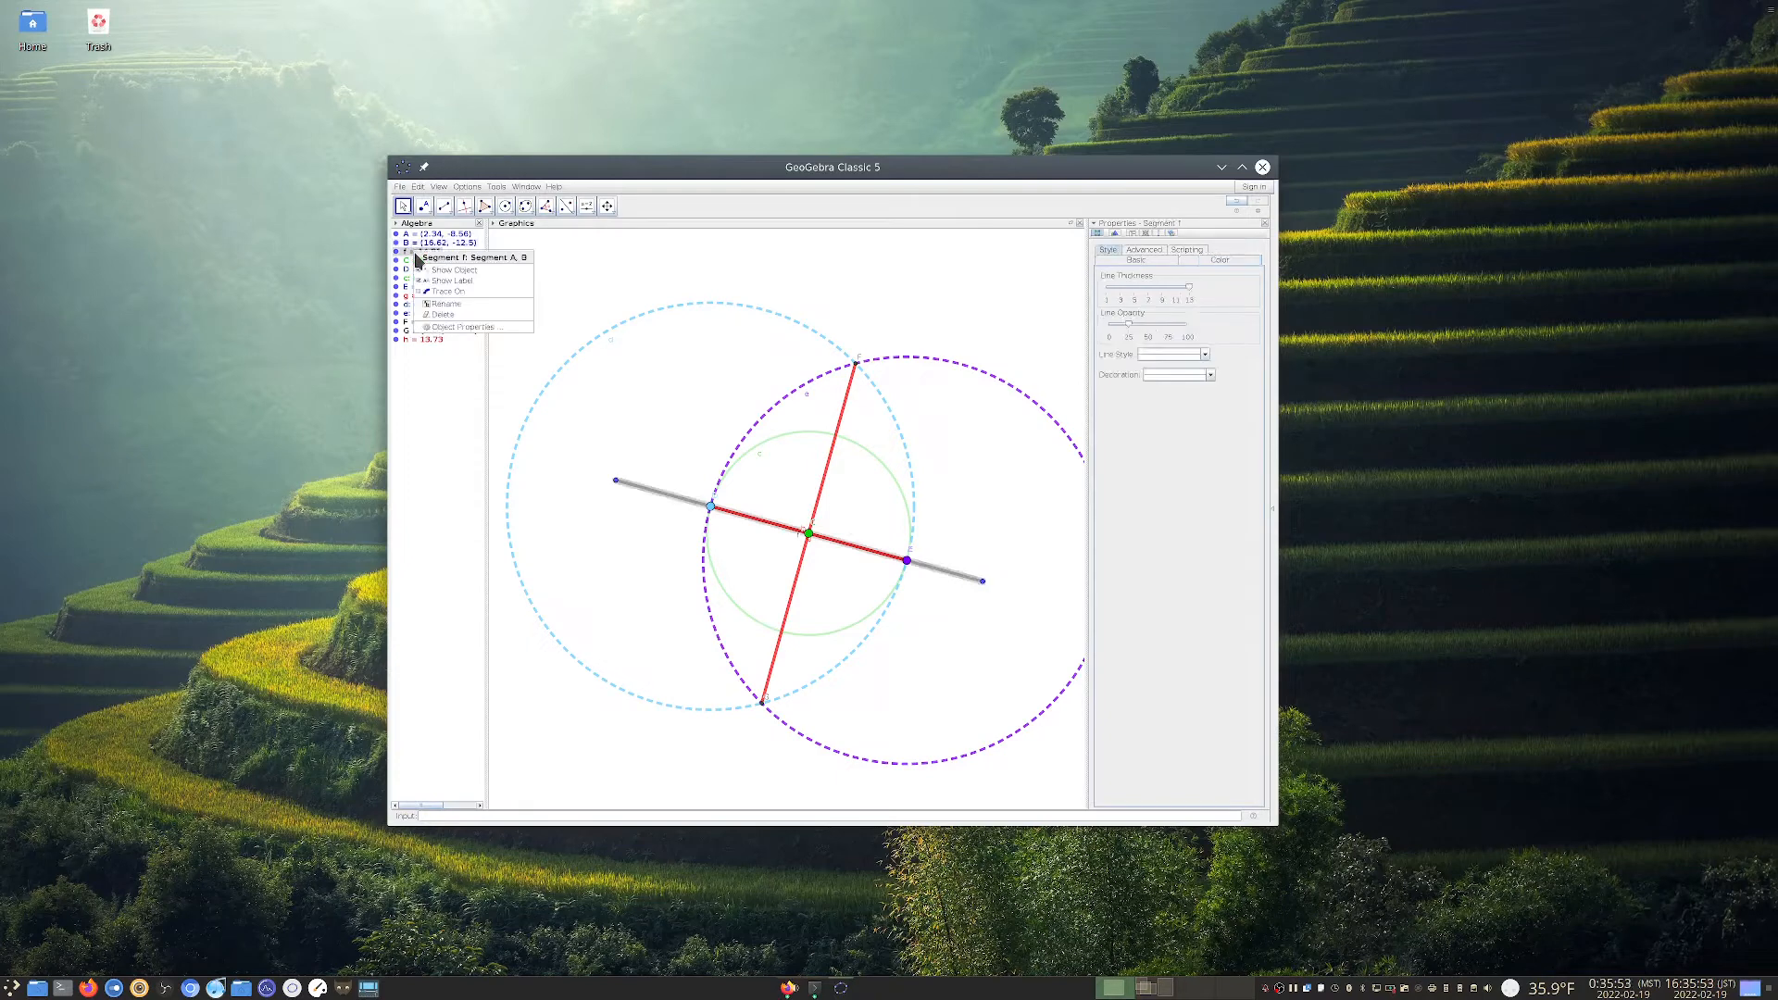
{"action": "left_click", "coordinate": [450, 280]}
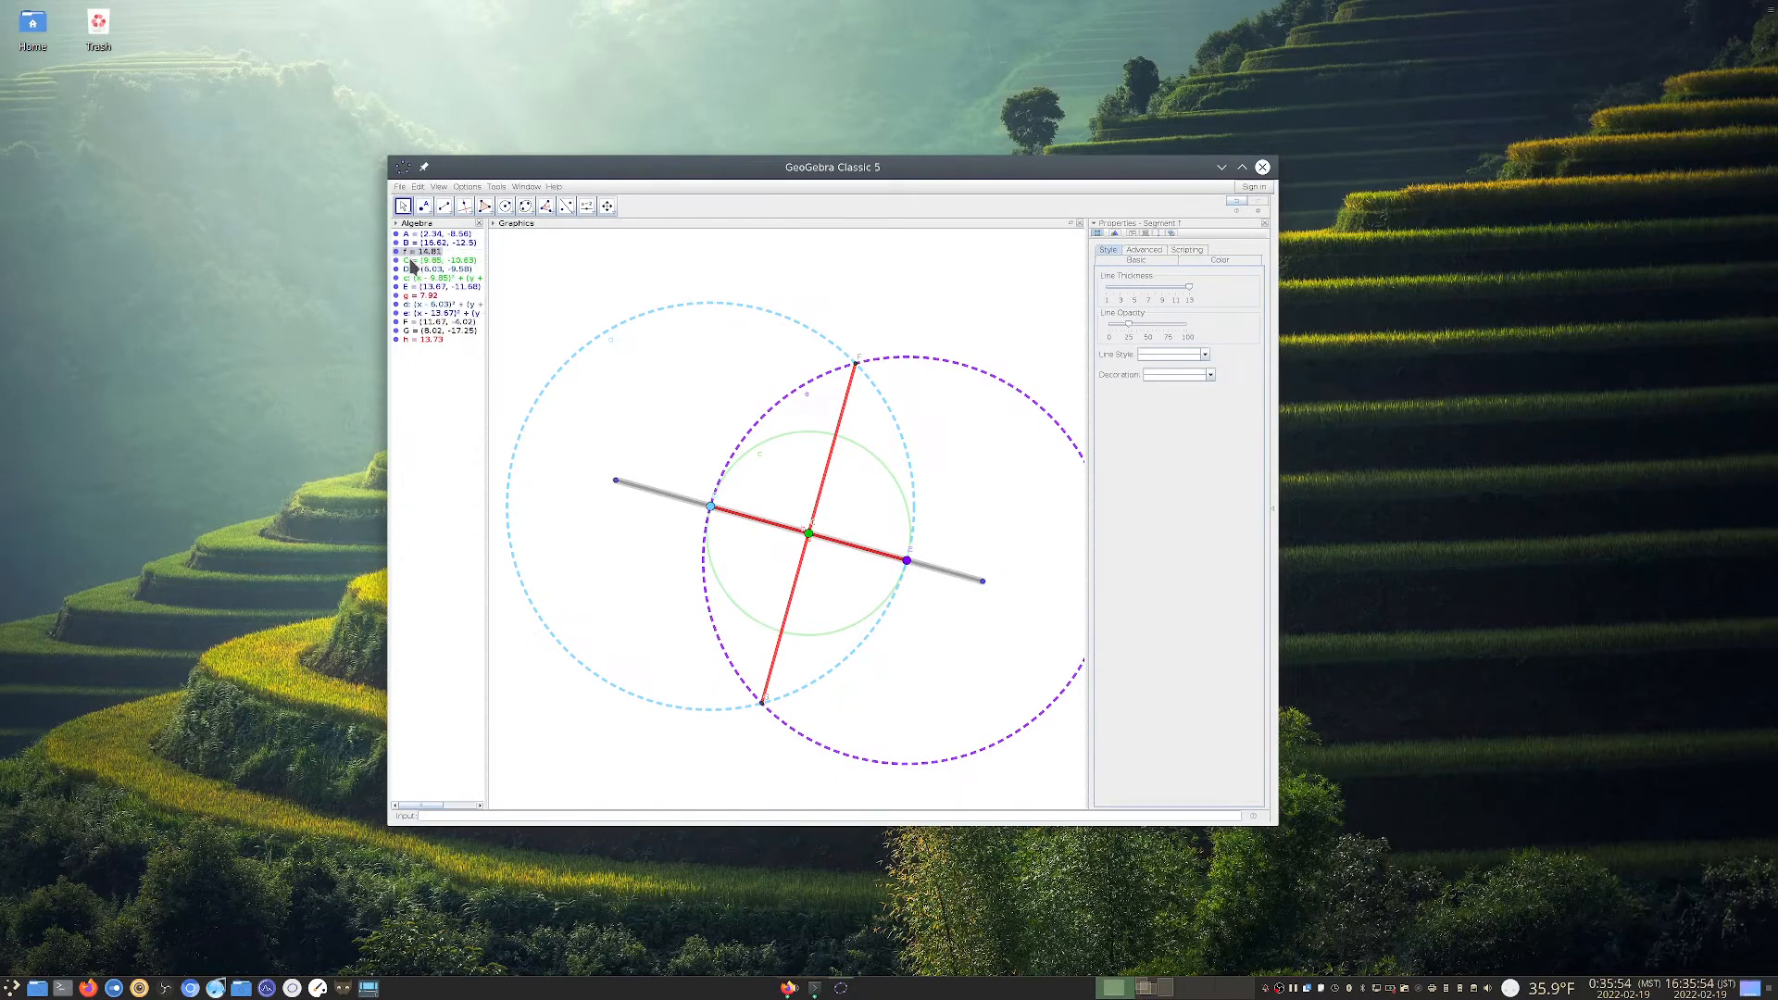
Hide the labels of points C and D and of the green circle centred on C
{"action": "left_click", "coordinate": [410, 260]}
{"action": "right_click", "coordinate": [412, 261]}
{"action": "left_click", "coordinate": [424, 303]}
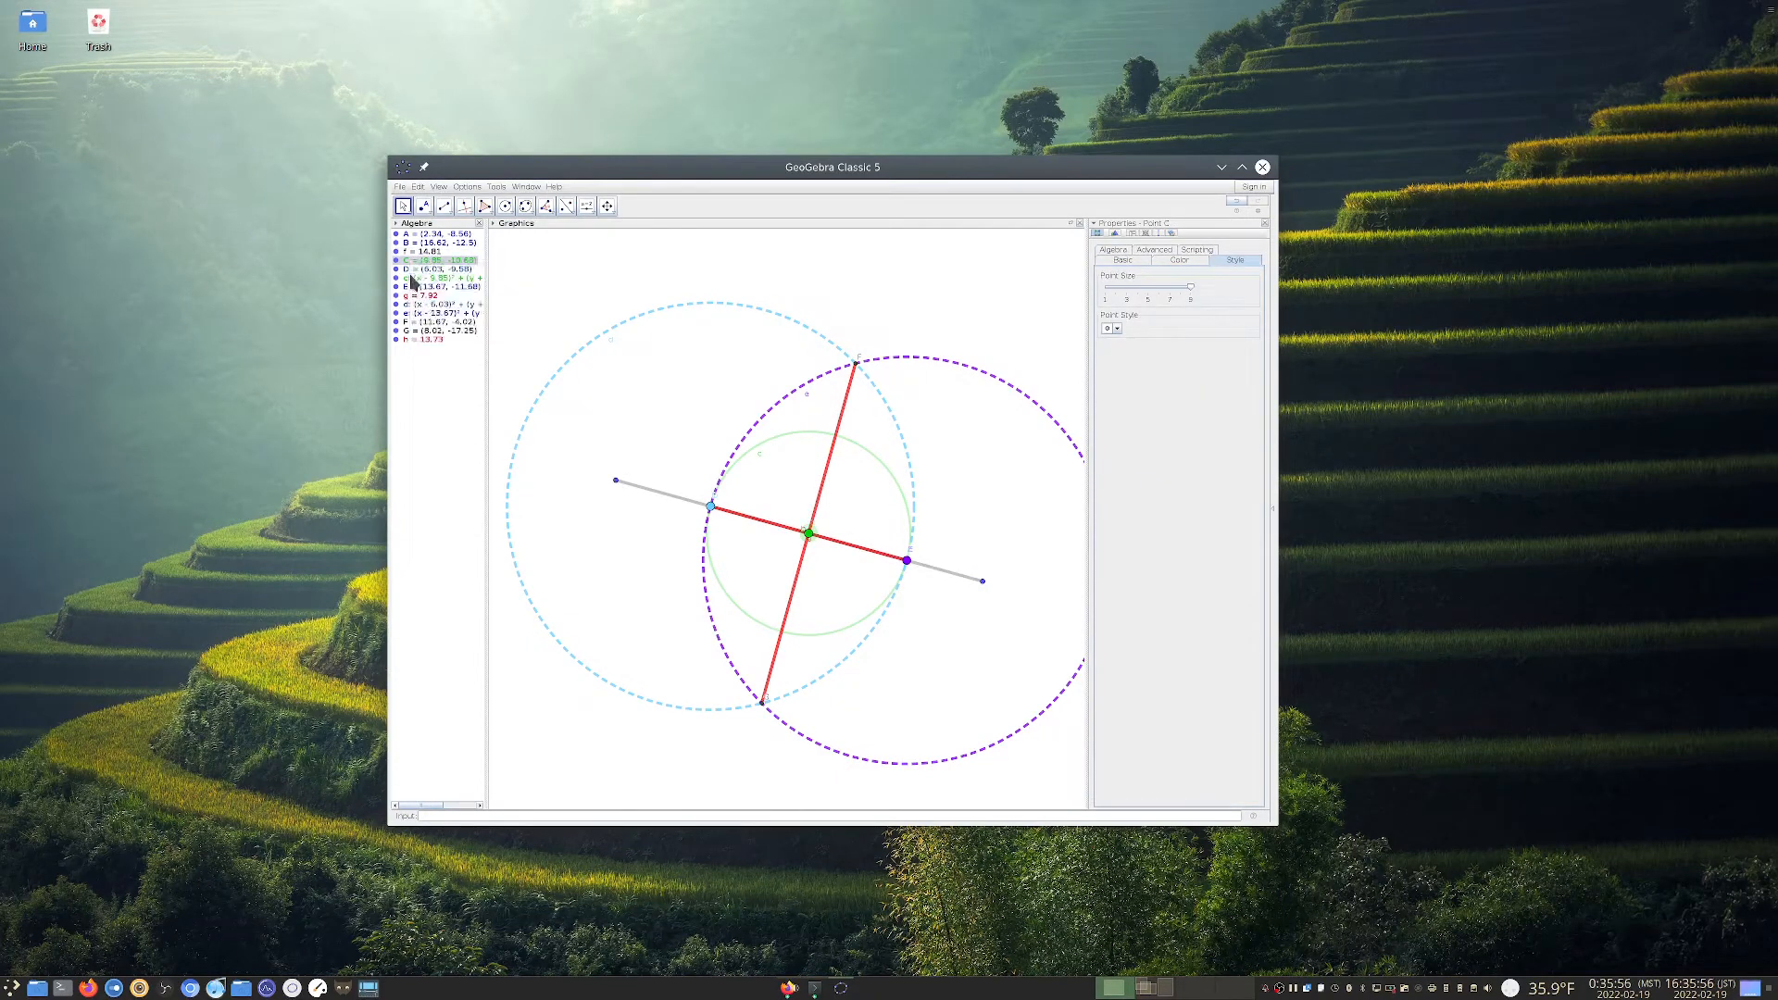
{"action": "left_click", "coordinate": [411, 269]}
{"action": "right_click", "coordinate": [413, 269]}
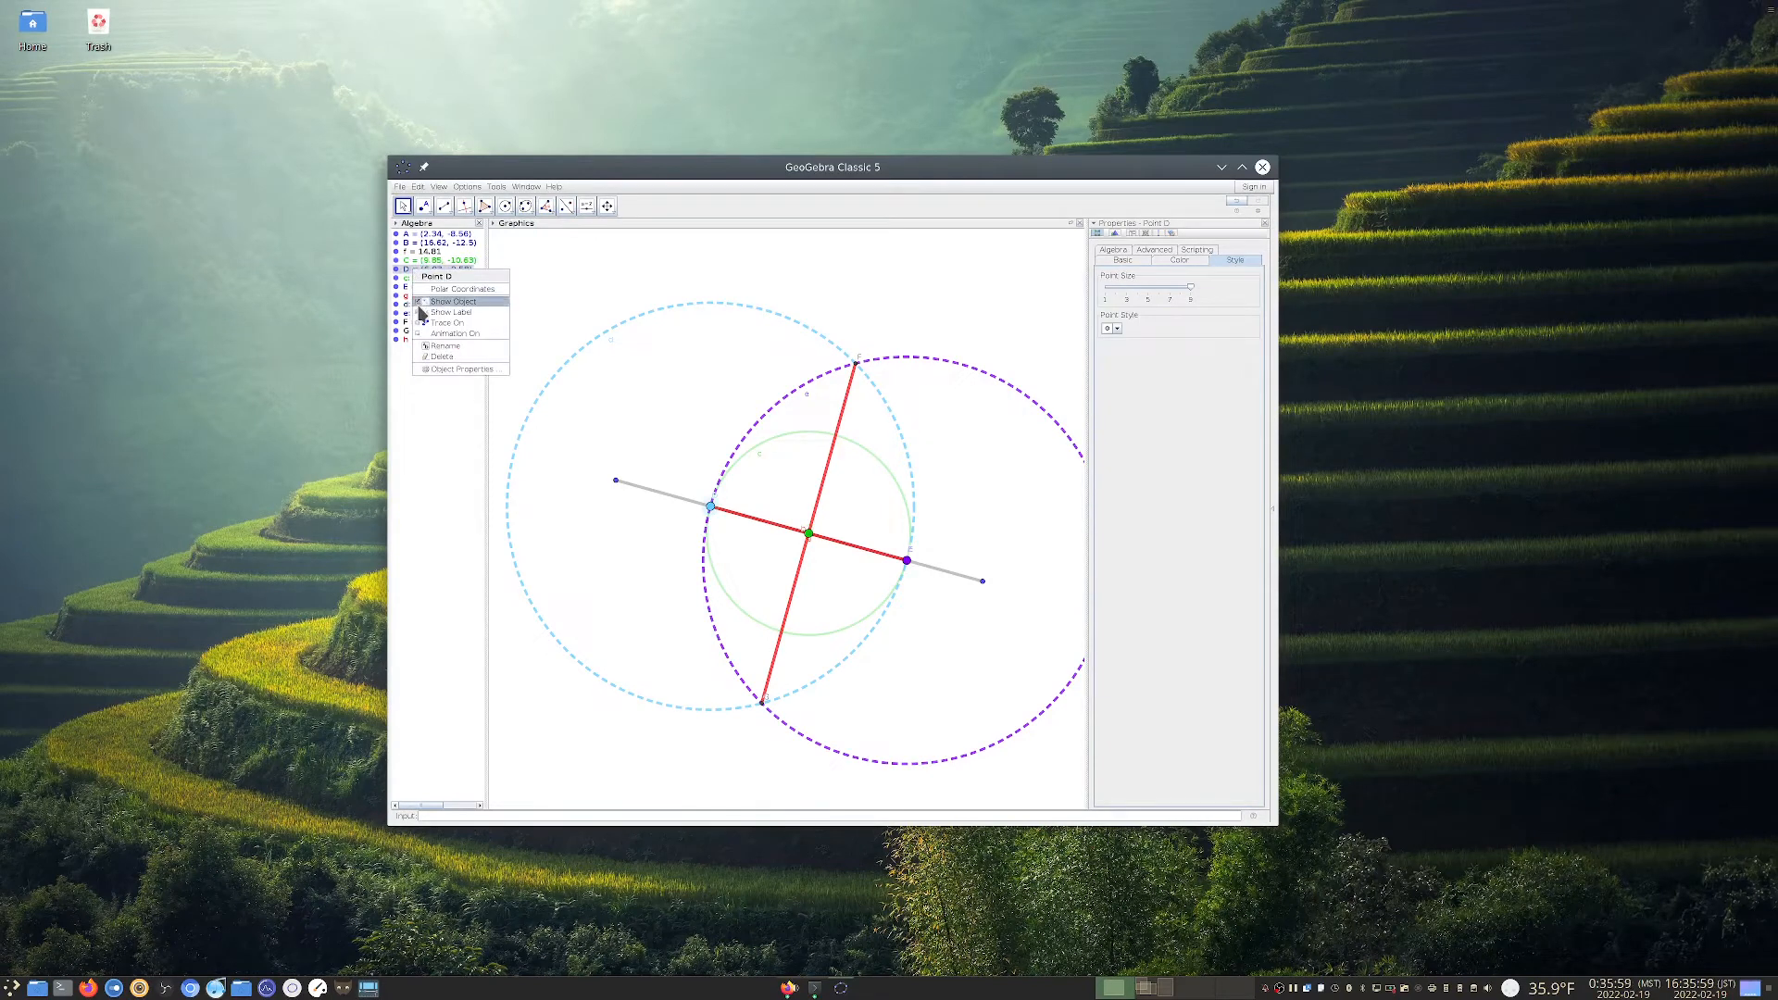
{"action": "left_click", "coordinate": [417, 311]}
{"action": "left_click", "coordinate": [410, 279]}
{"action": "right_click", "coordinate": [411, 279]}
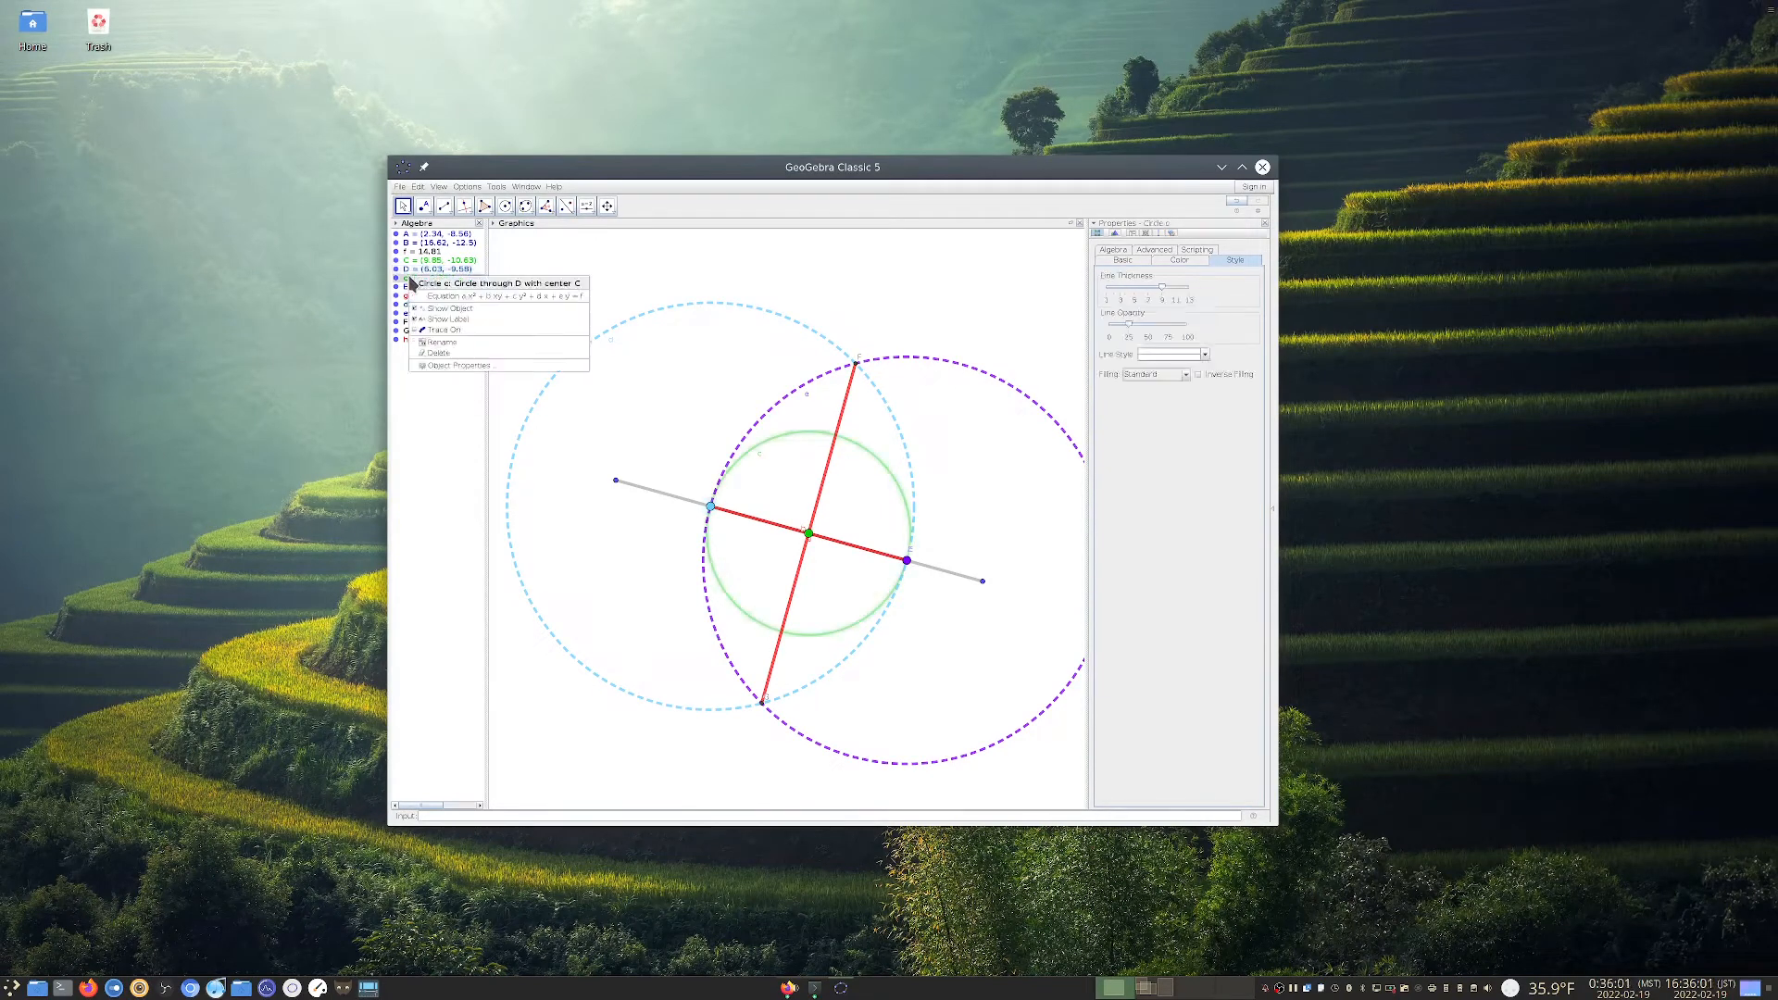
{"action": "left_click", "coordinate": [428, 318]}
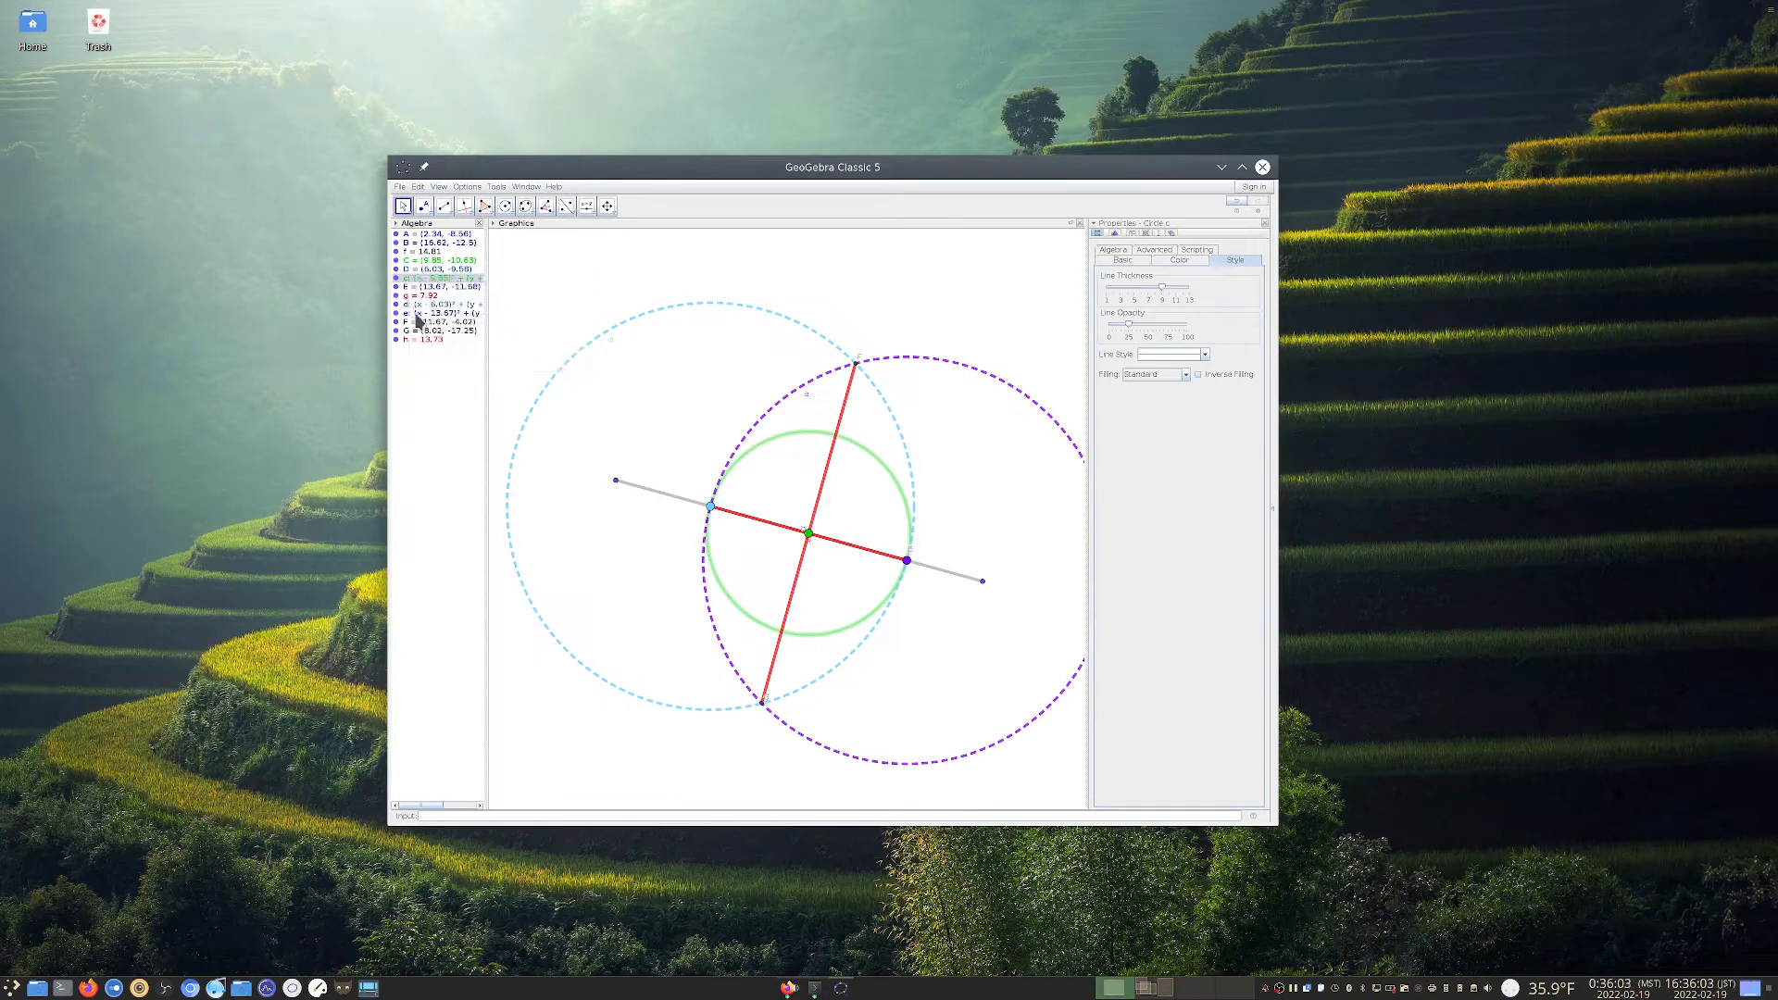
Hide the labels of point E and of the red segment g joining D and E
{"action": "left_click", "coordinate": [411, 288]}
{"action": "right_click", "coordinate": [410, 288]}
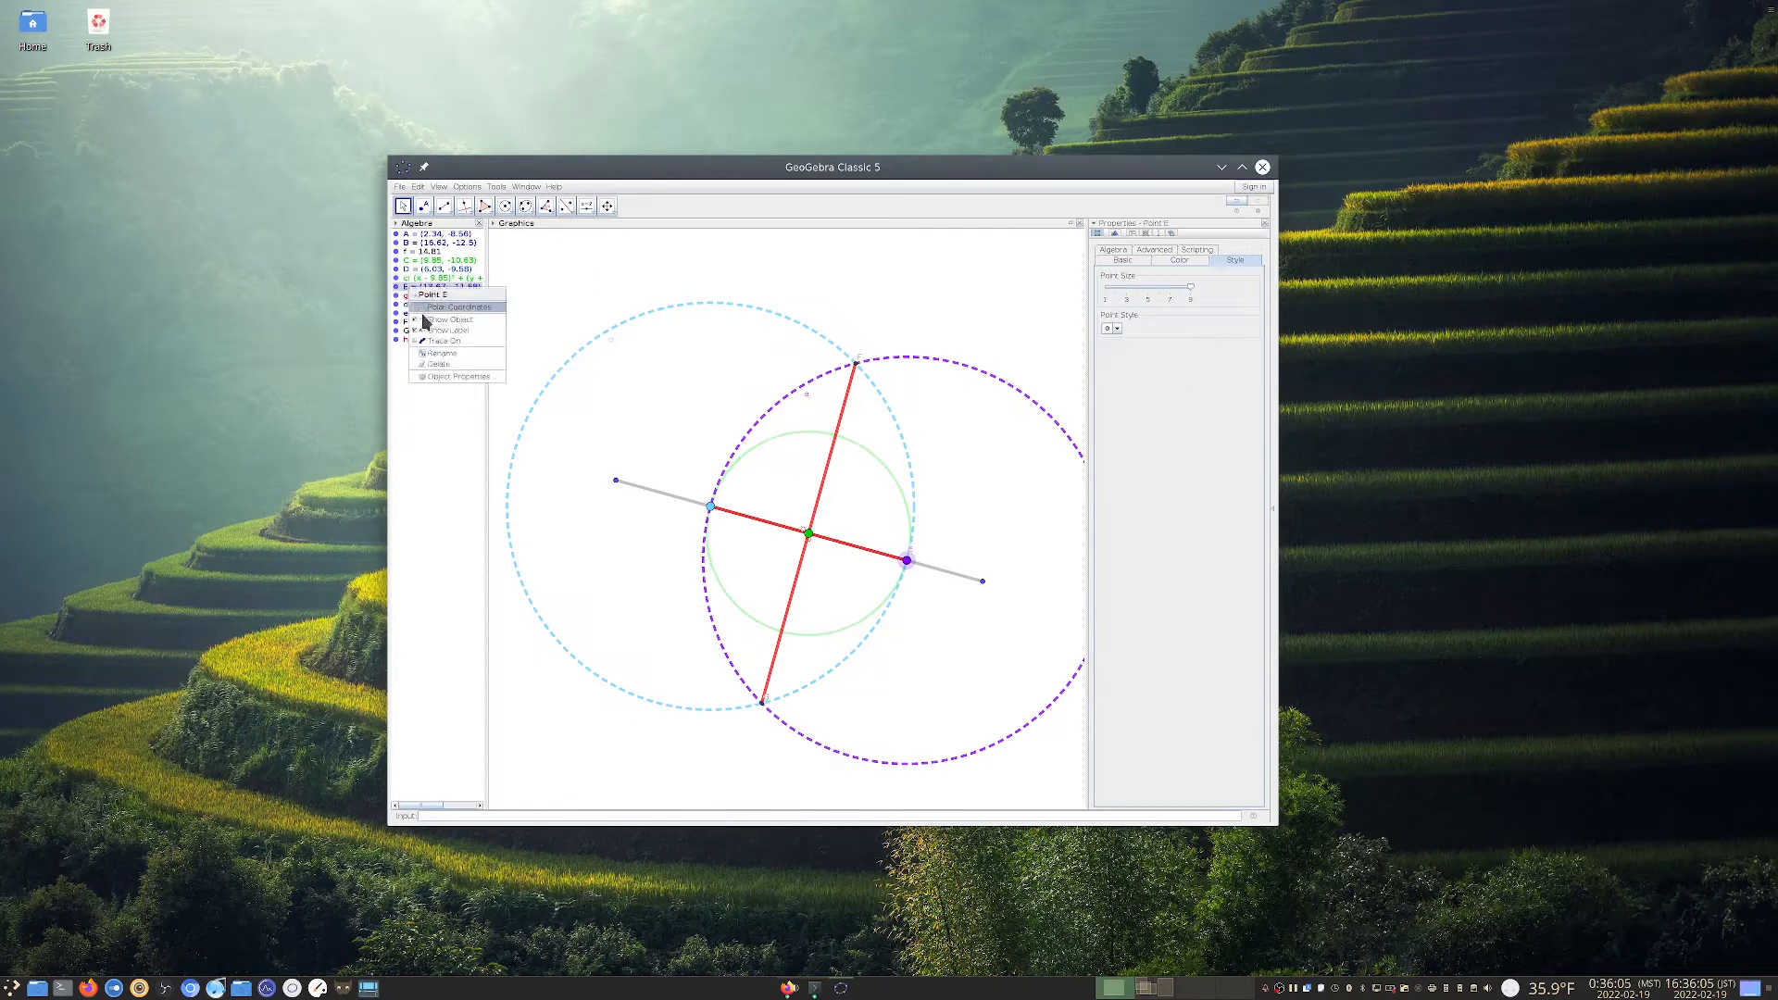
{"action": "left_click", "coordinate": [425, 330]}
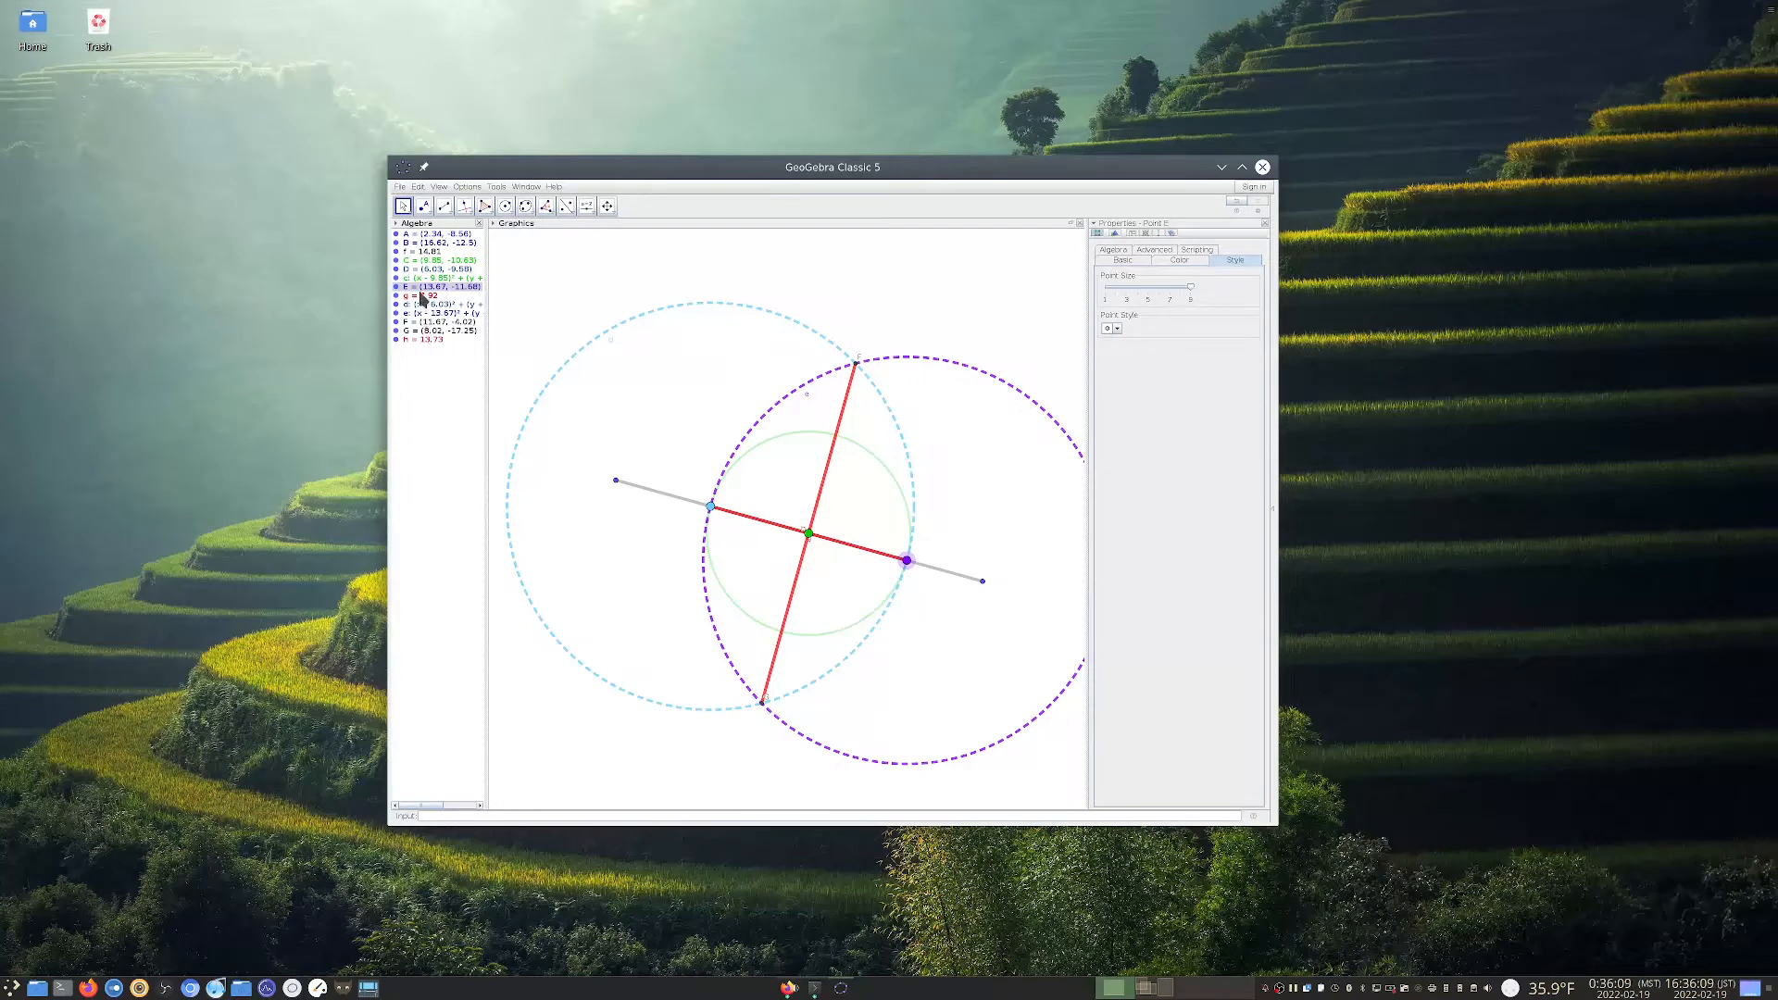
{"action": "left_click", "coordinate": [422, 298]}
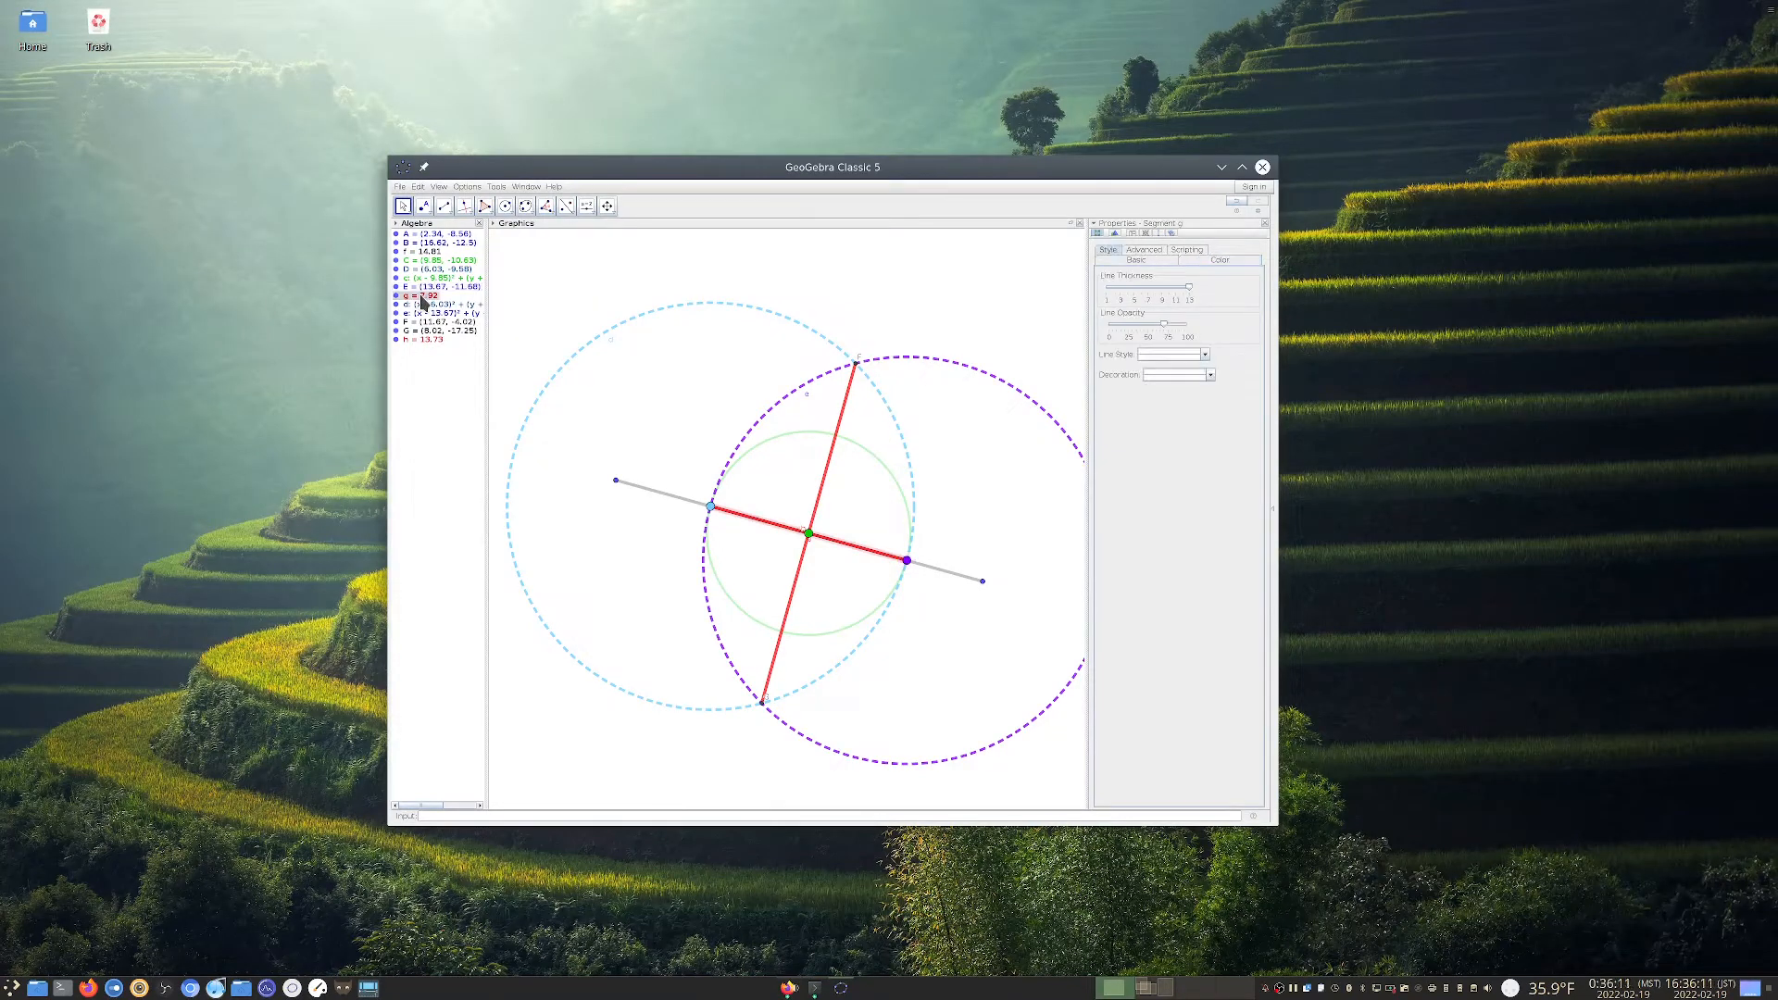
{"action": "right_click", "coordinate": [421, 298]}
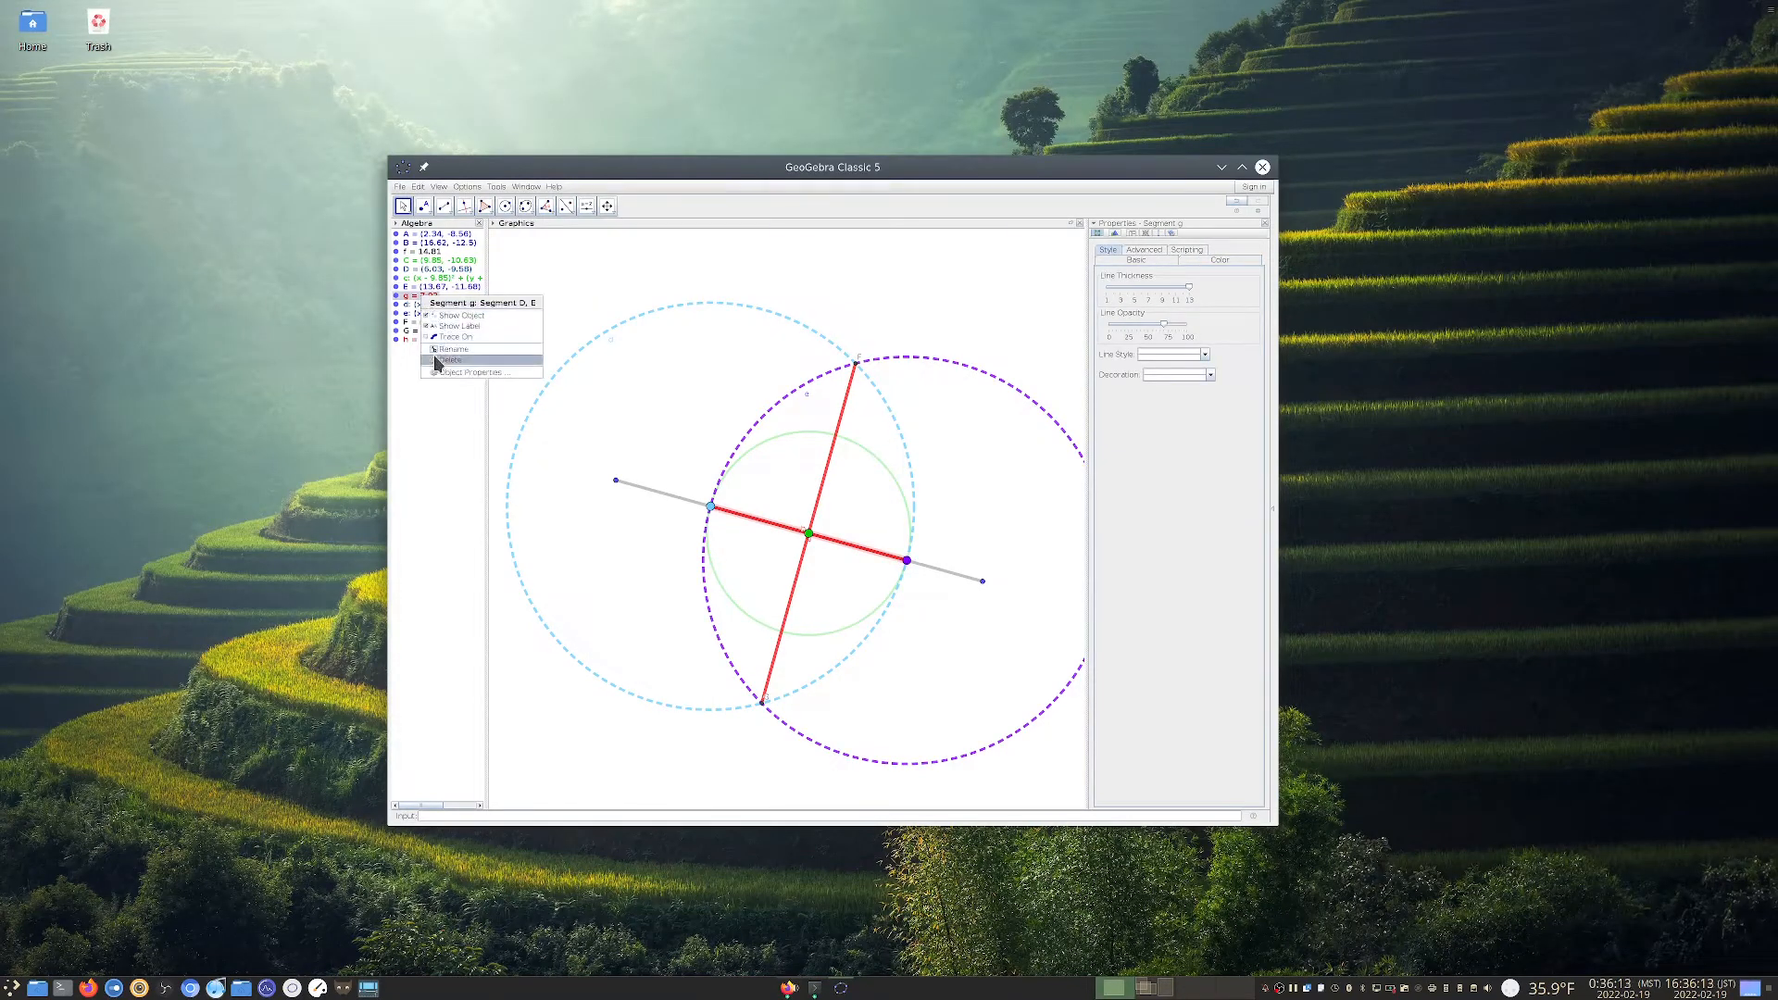
{"action": "left_click", "coordinate": [428, 326]}
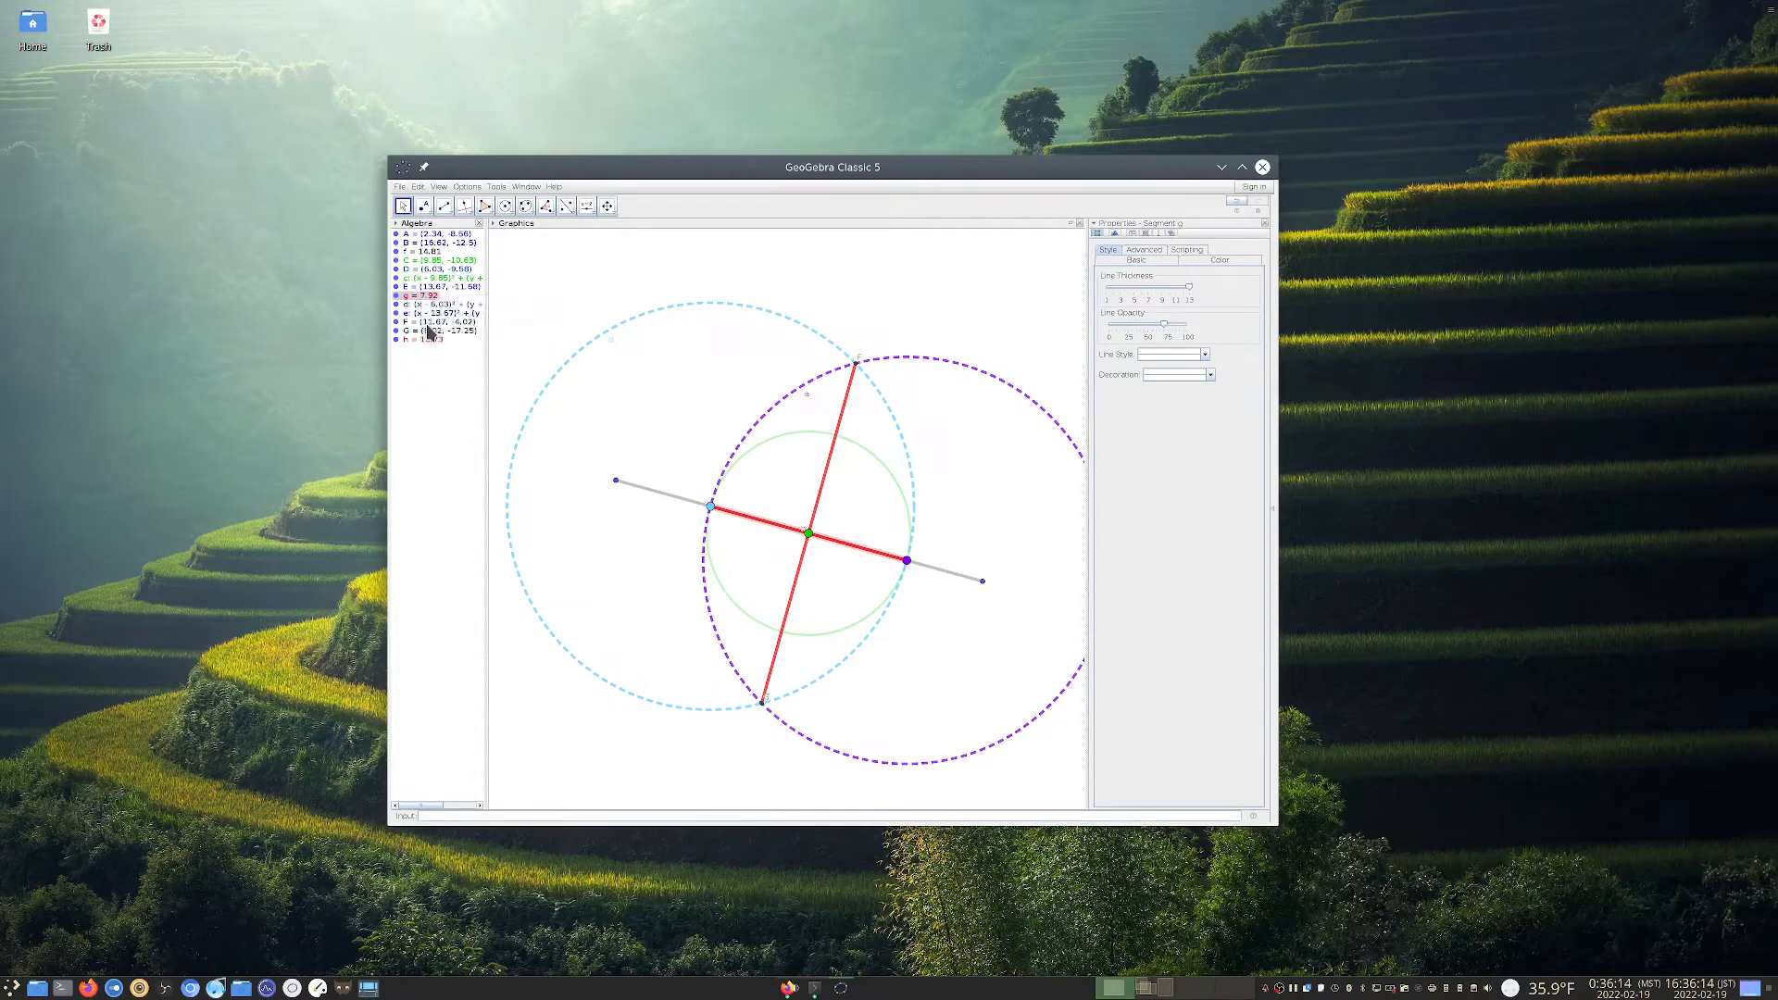
Hide the labels of the light blue circle d and the violet circle e
{"action": "left_click", "coordinate": [419, 307]}
{"action": "right_click", "coordinate": [421, 306]}
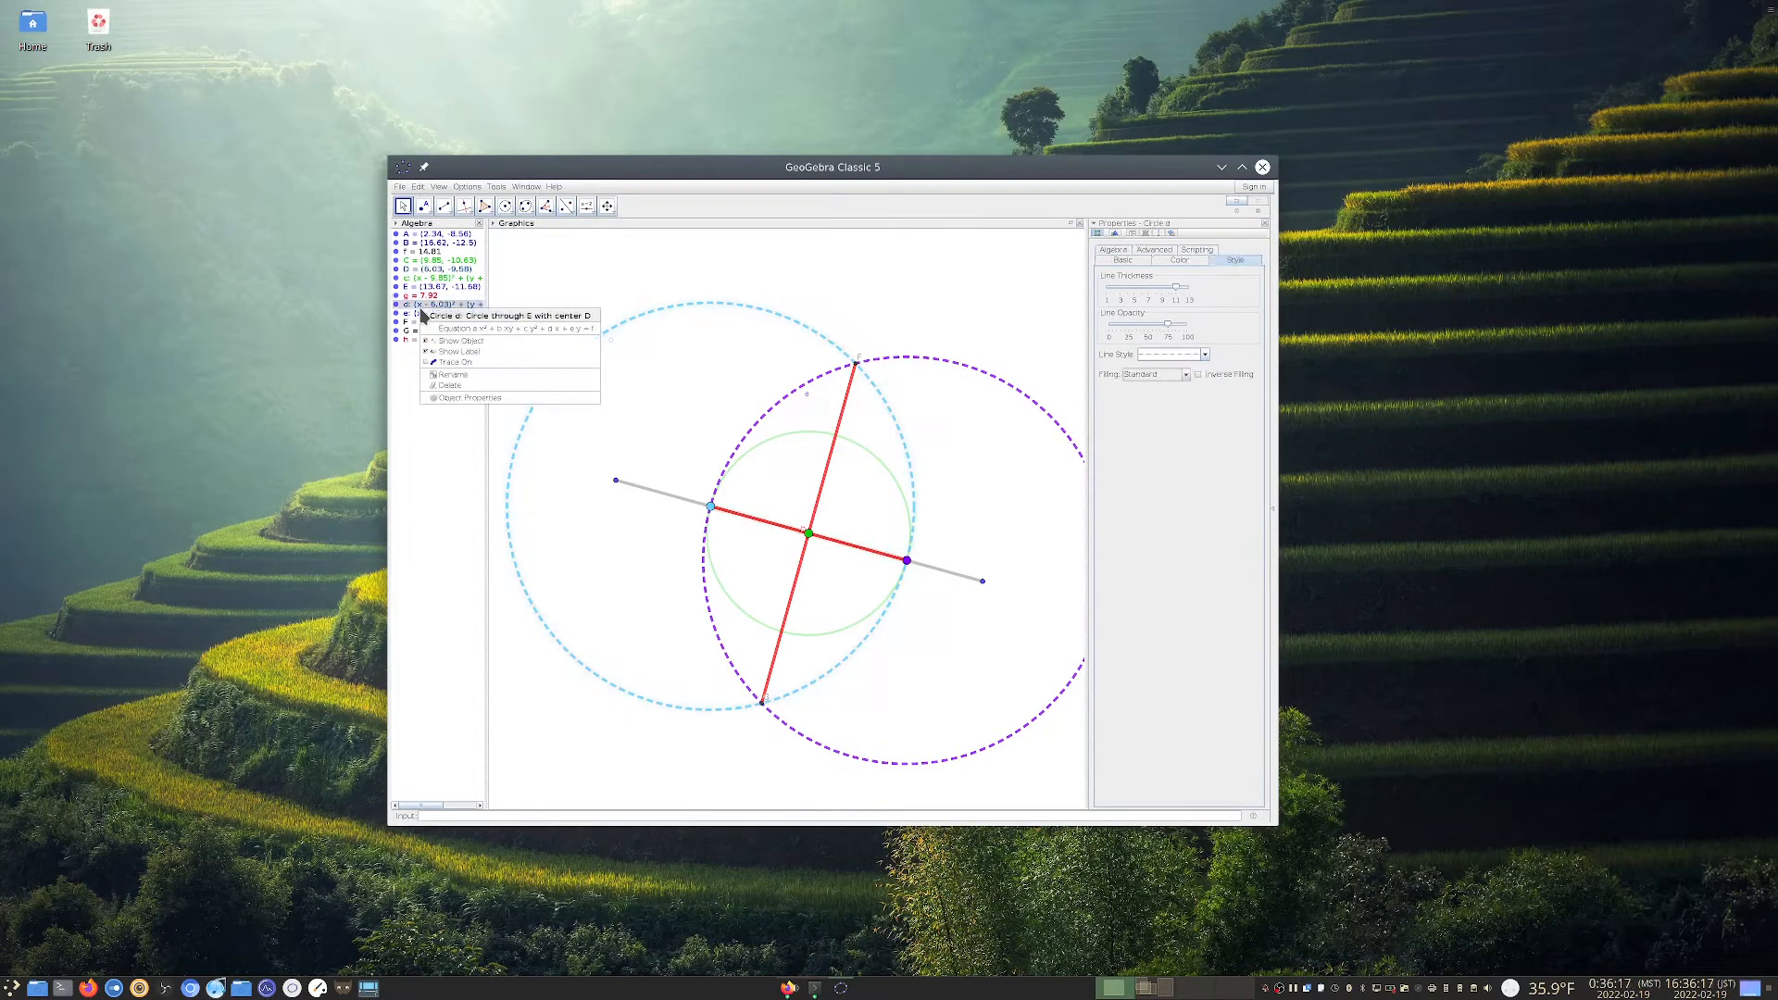
{"action": "left_click", "coordinate": [426, 360]}
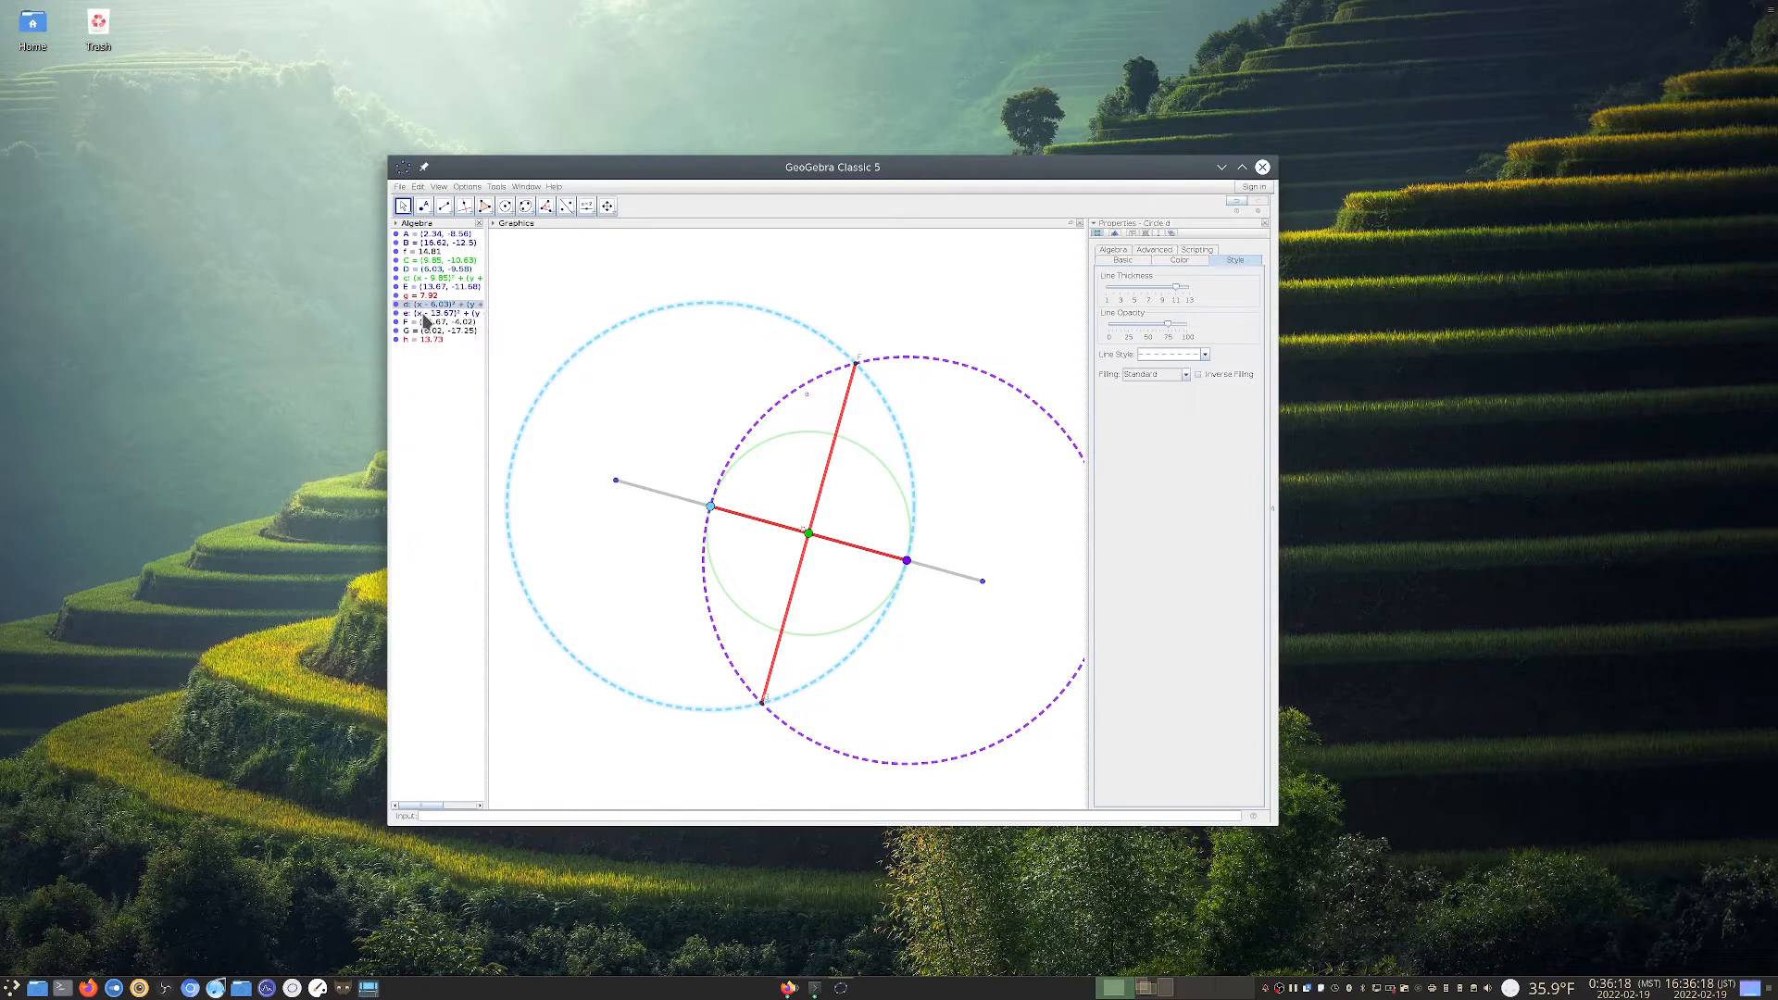
{"action": "left_click", "coordinate": [426, 315]}
{"action": "right_click", "coordinate": [424, 315]}
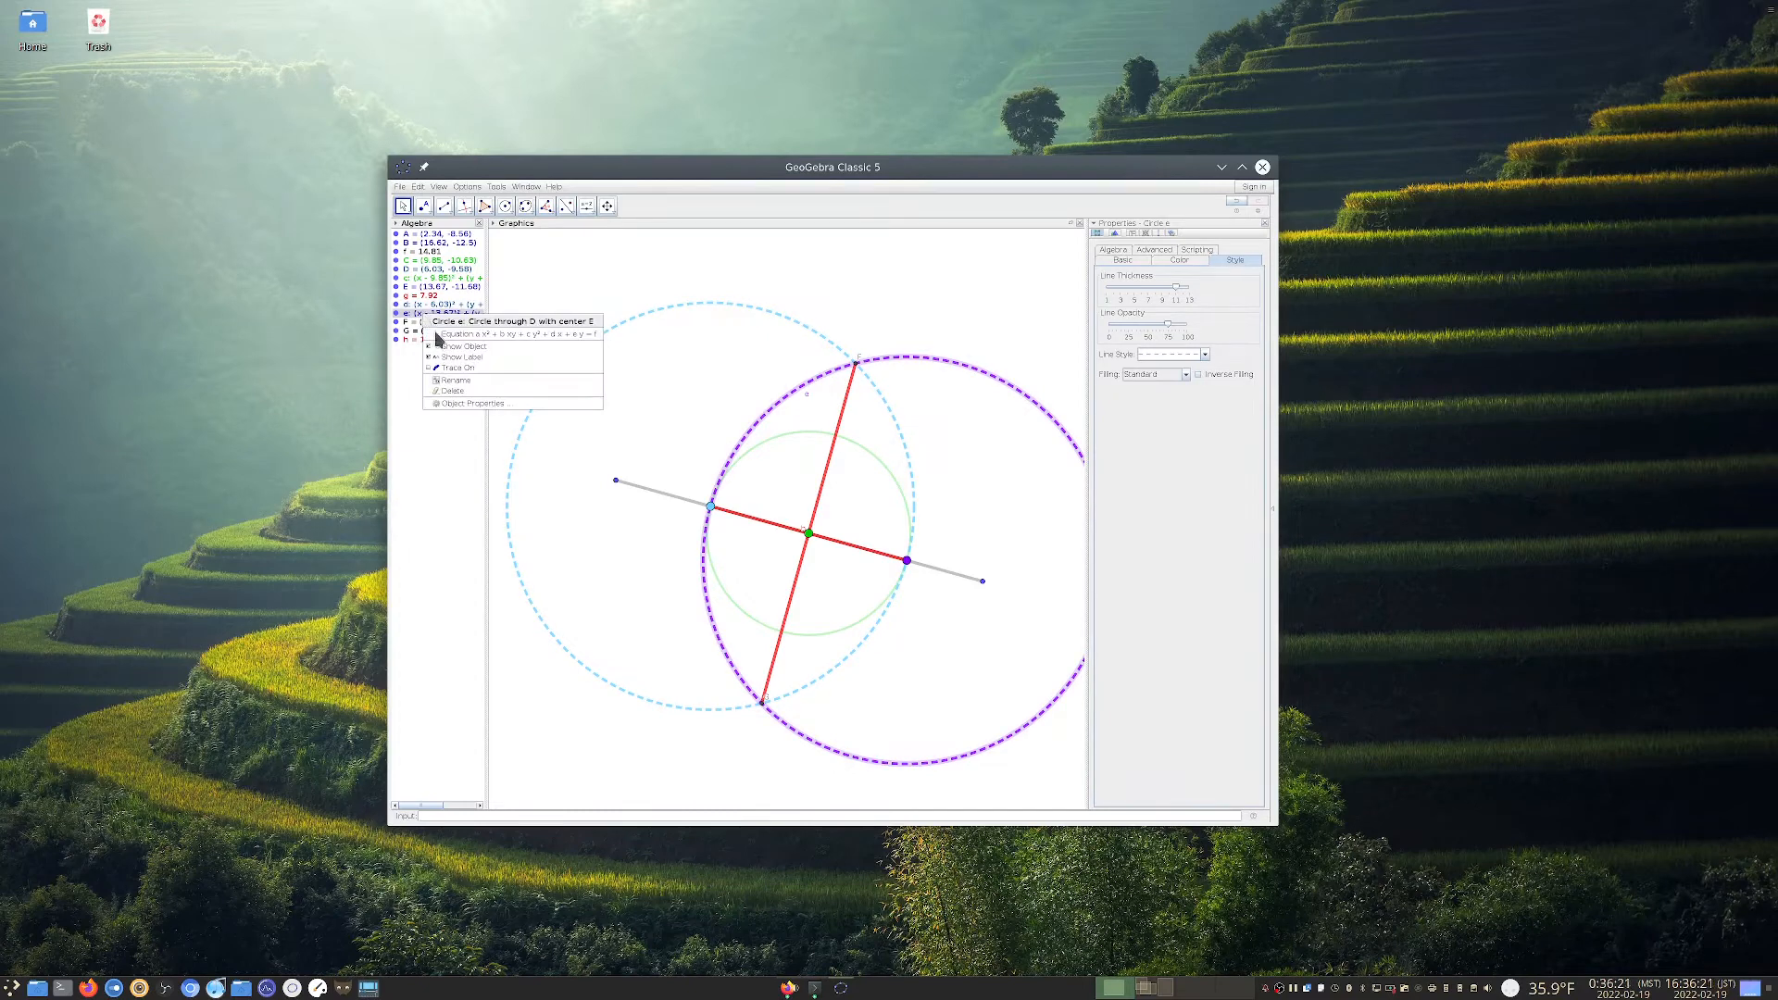
{"action": "left_click", "coordinate": [427, 360]}
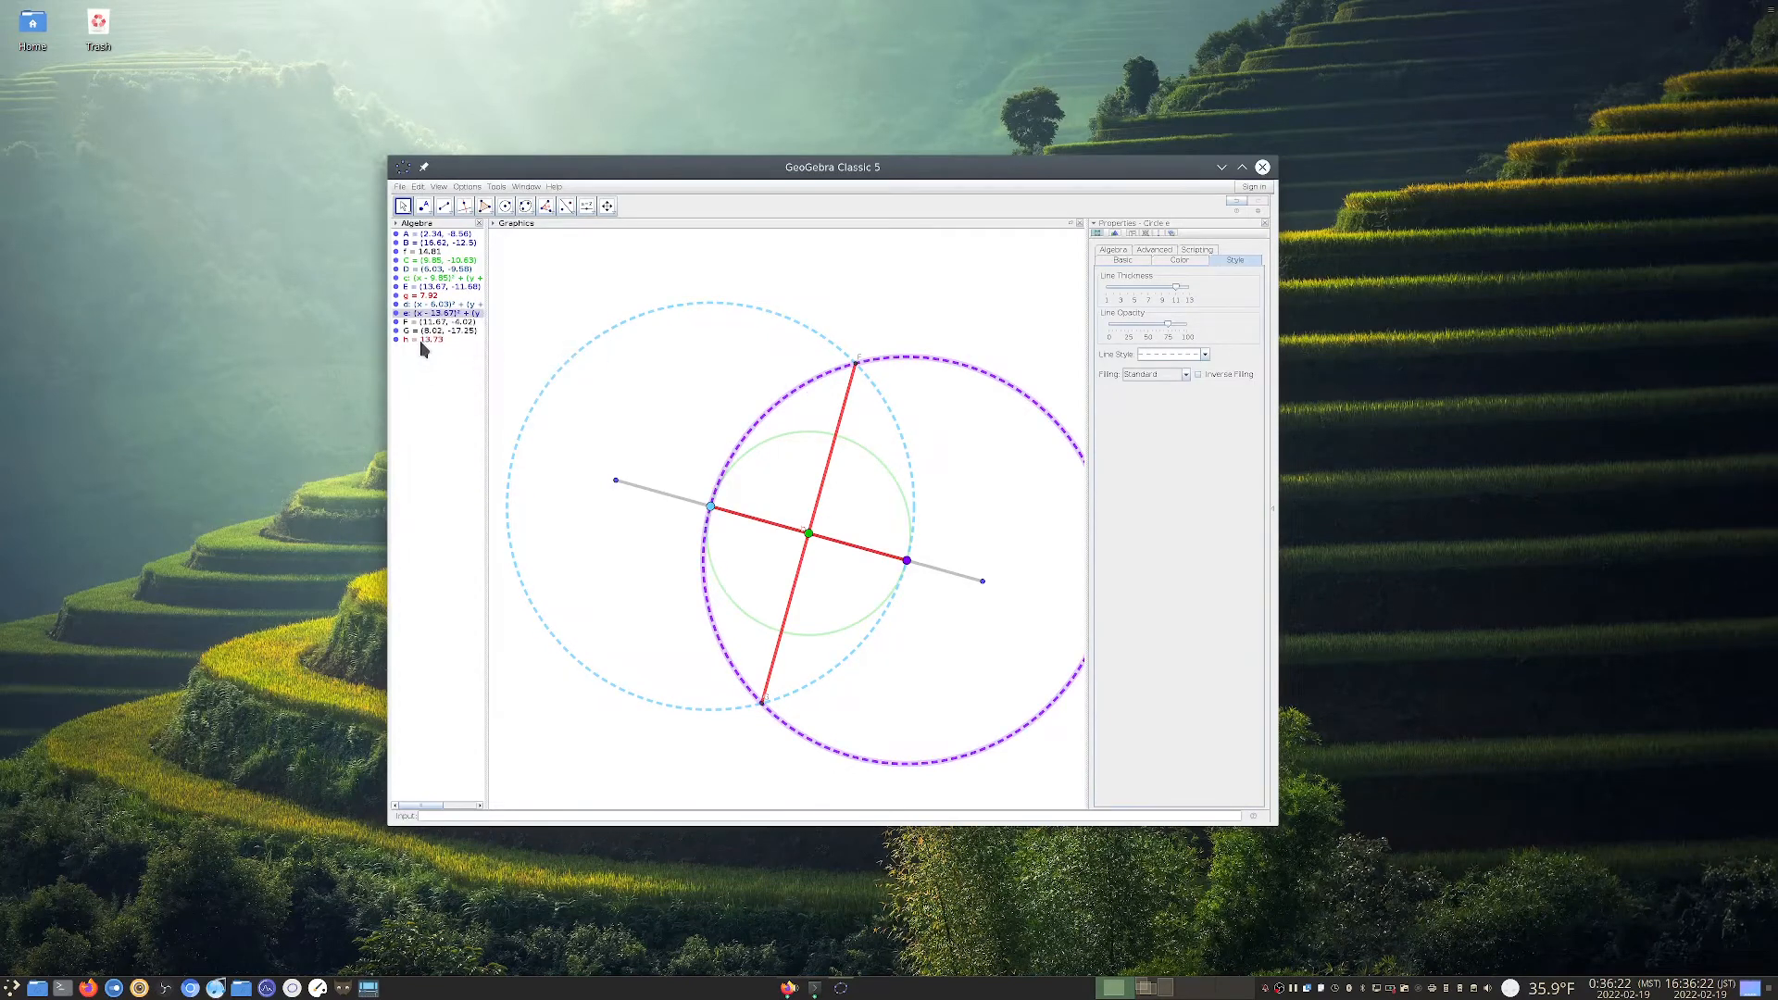
Hide the labels of intersection points F and G and of the red segment h joining them
{"action": "left_click", "coordinate": [414, 322]}
{"action": "right_click", "coordinate": [417, 330]}
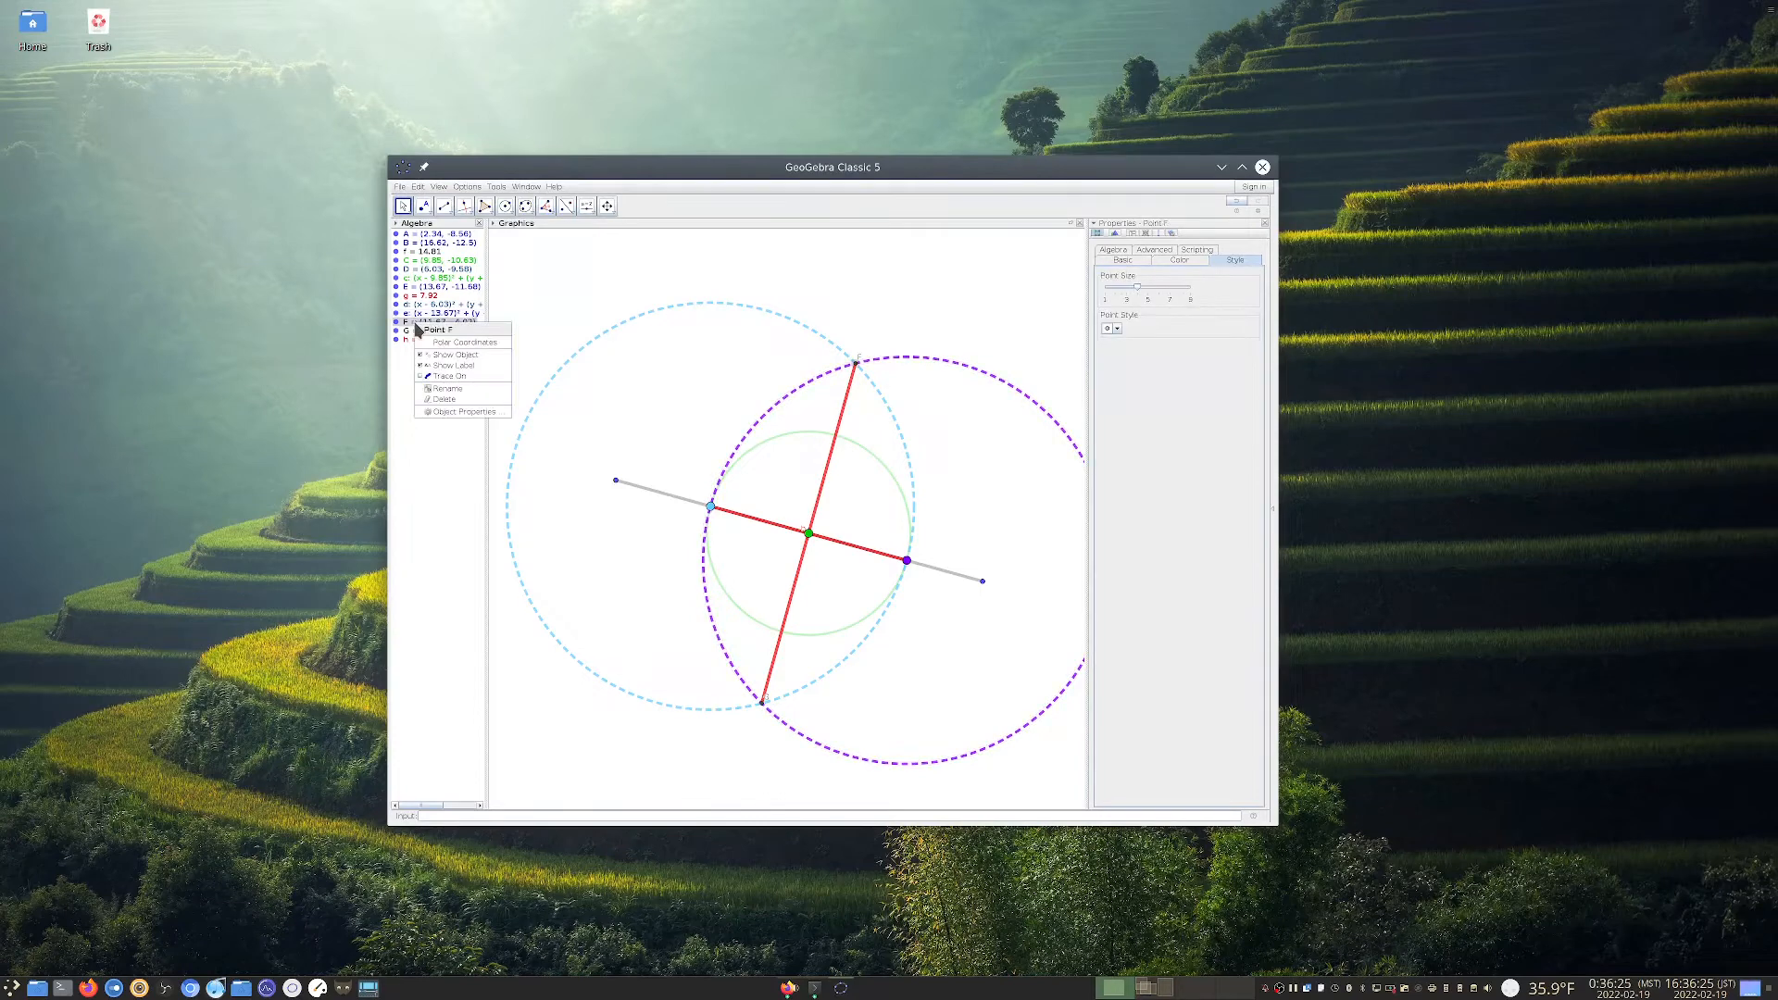
{"action": "left_click", "coordinate": [430, 366]}
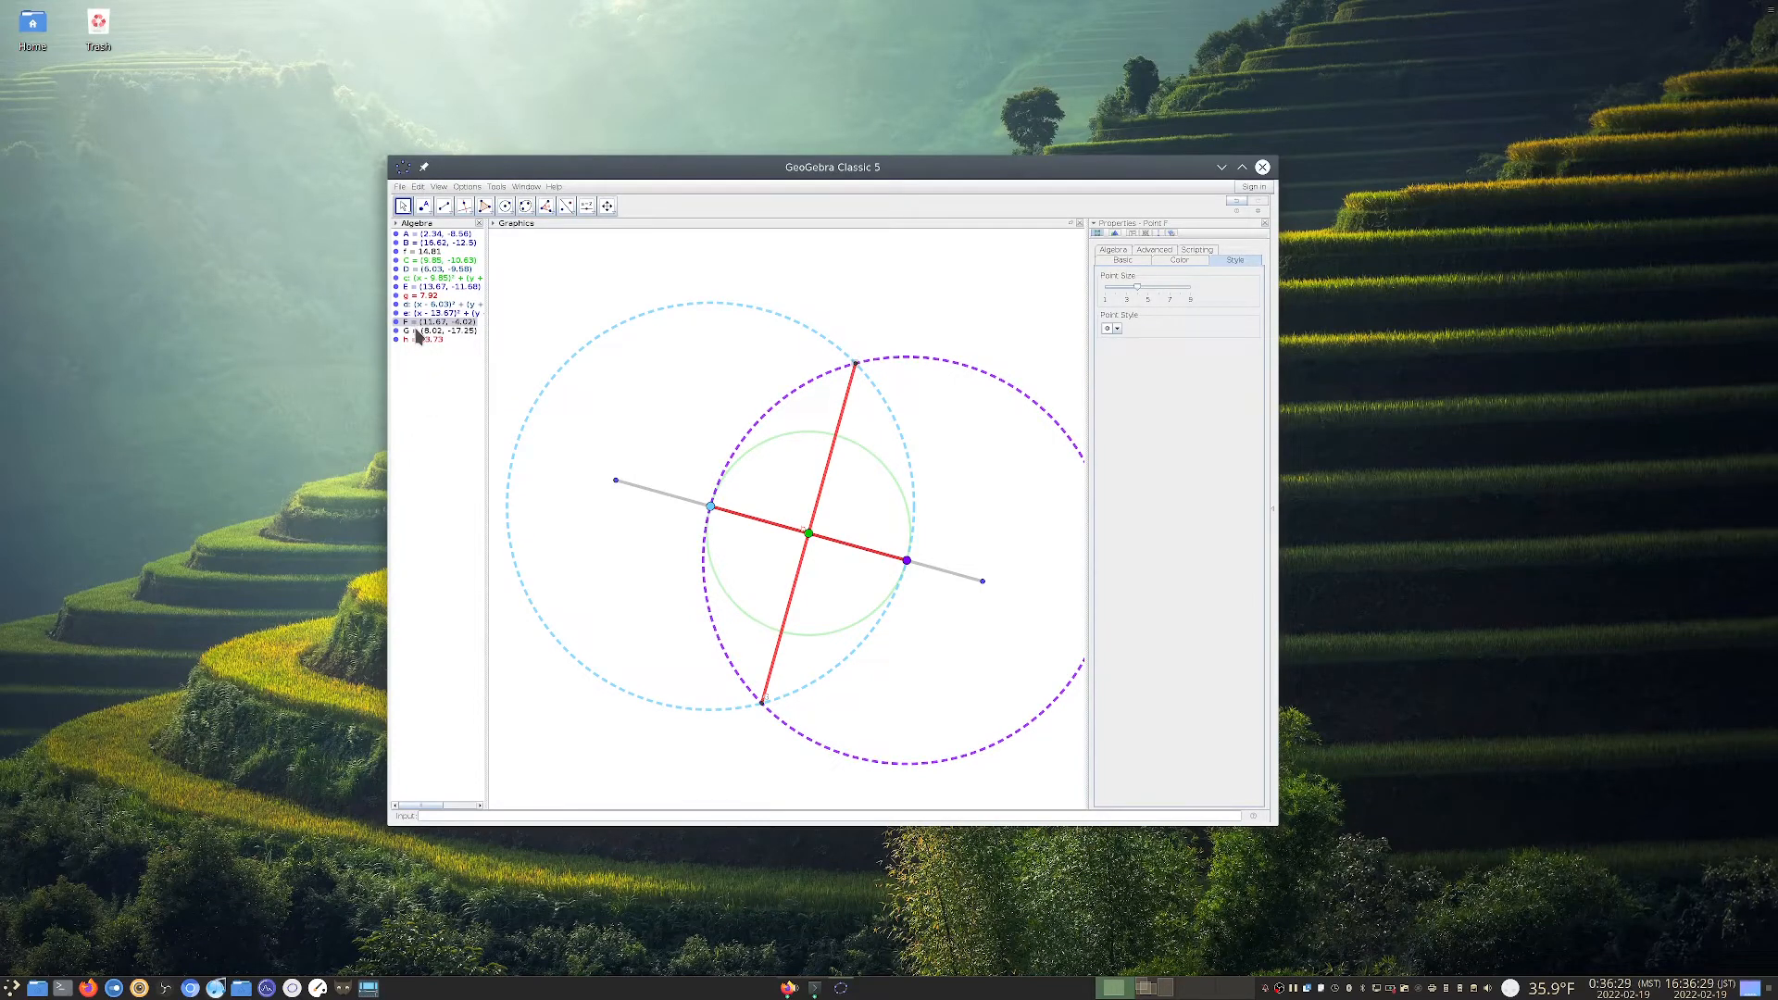
{"action": "left_click", "coordinate": [415, 333]}
{"action": "right_click", "coordinate": [416, 332]}
{"action": "left_click", "coordinate": [417, 369]}
{"action": "right_click", "coordinate": [419, 342]}
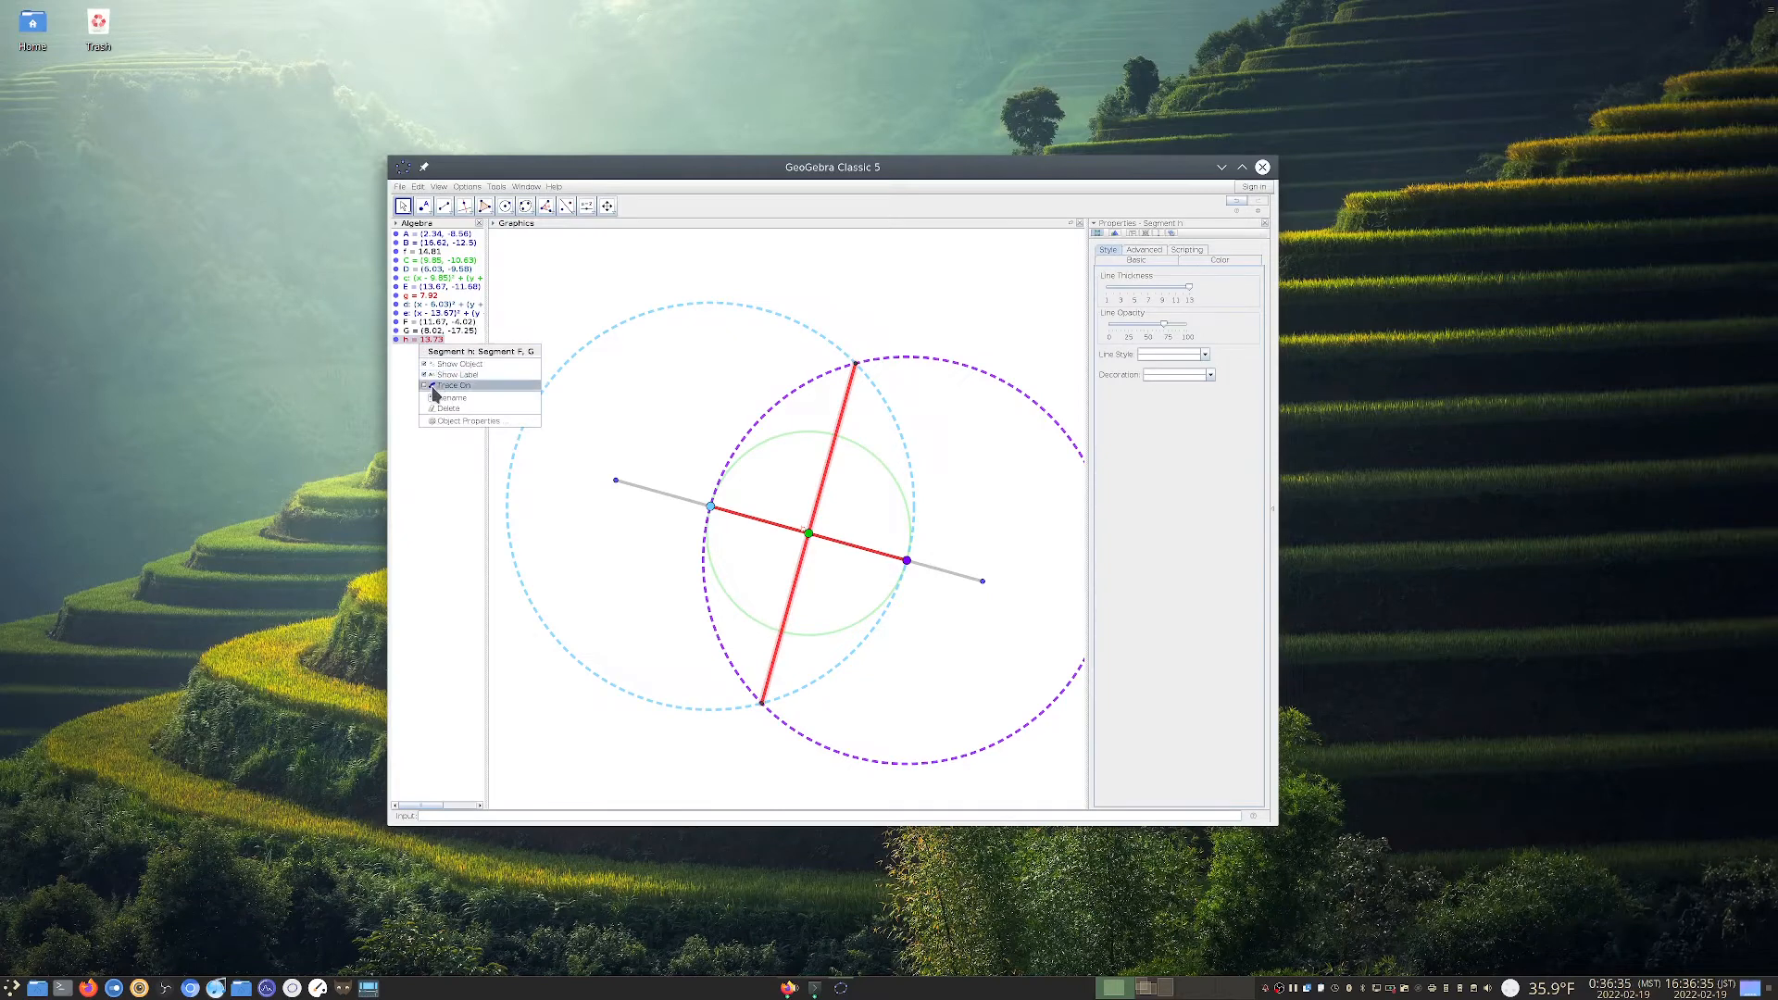
{"action": "left_click", "coordinate": [427, 375]}
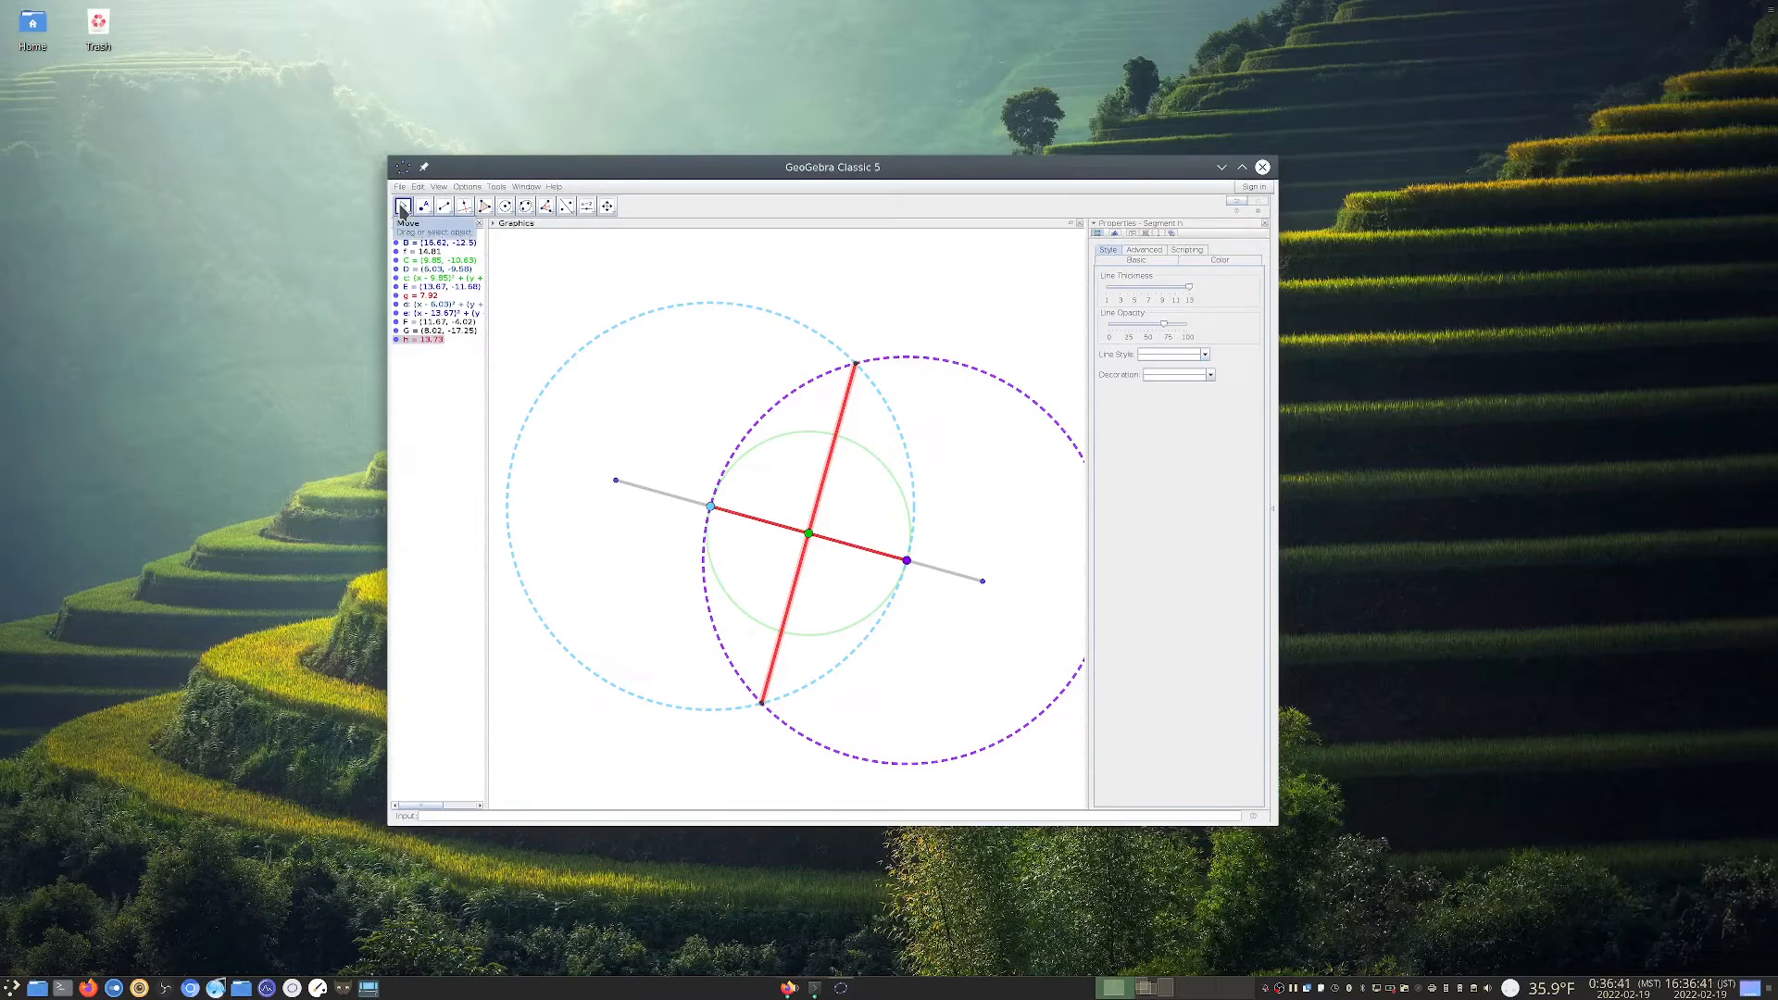
Move endpoint A to about (4.2, -11.6) and raise the line opacity of the red segment joining F and G
{"action": "left_click_drag", "start_coordinate": [616, 480], "coordinate": [665, 566]}
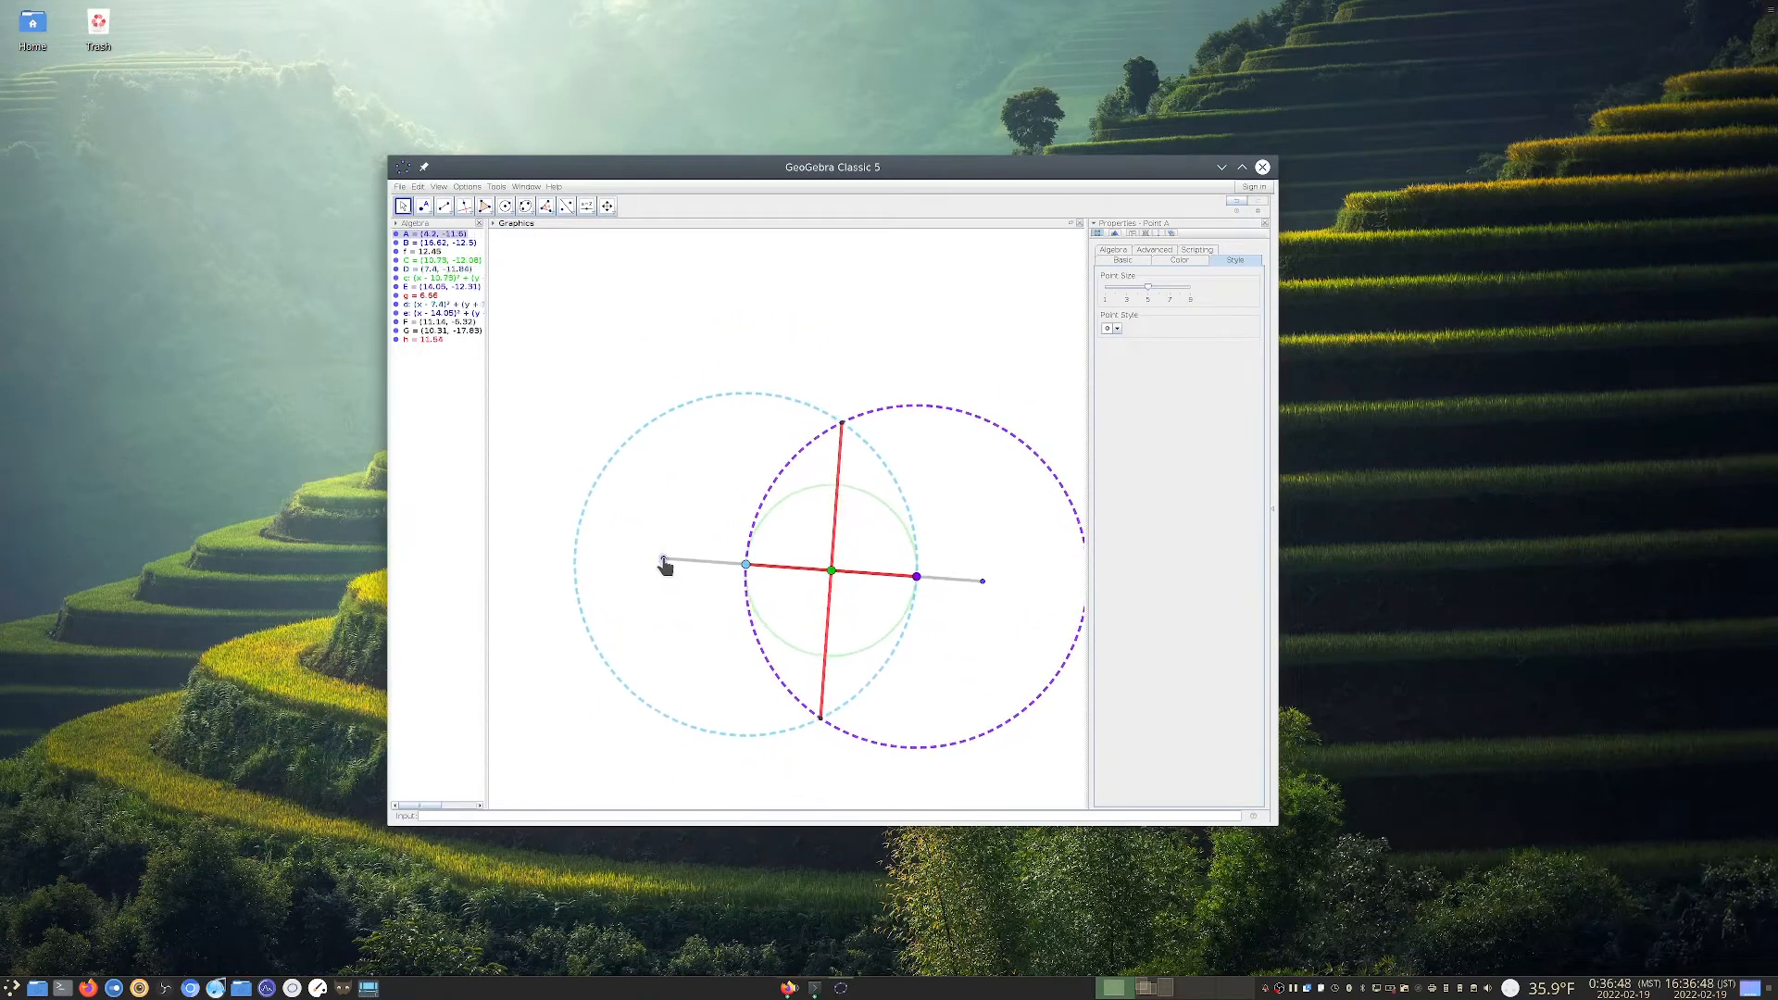
{"action": "left_click", "coordinate": [839, 463]}
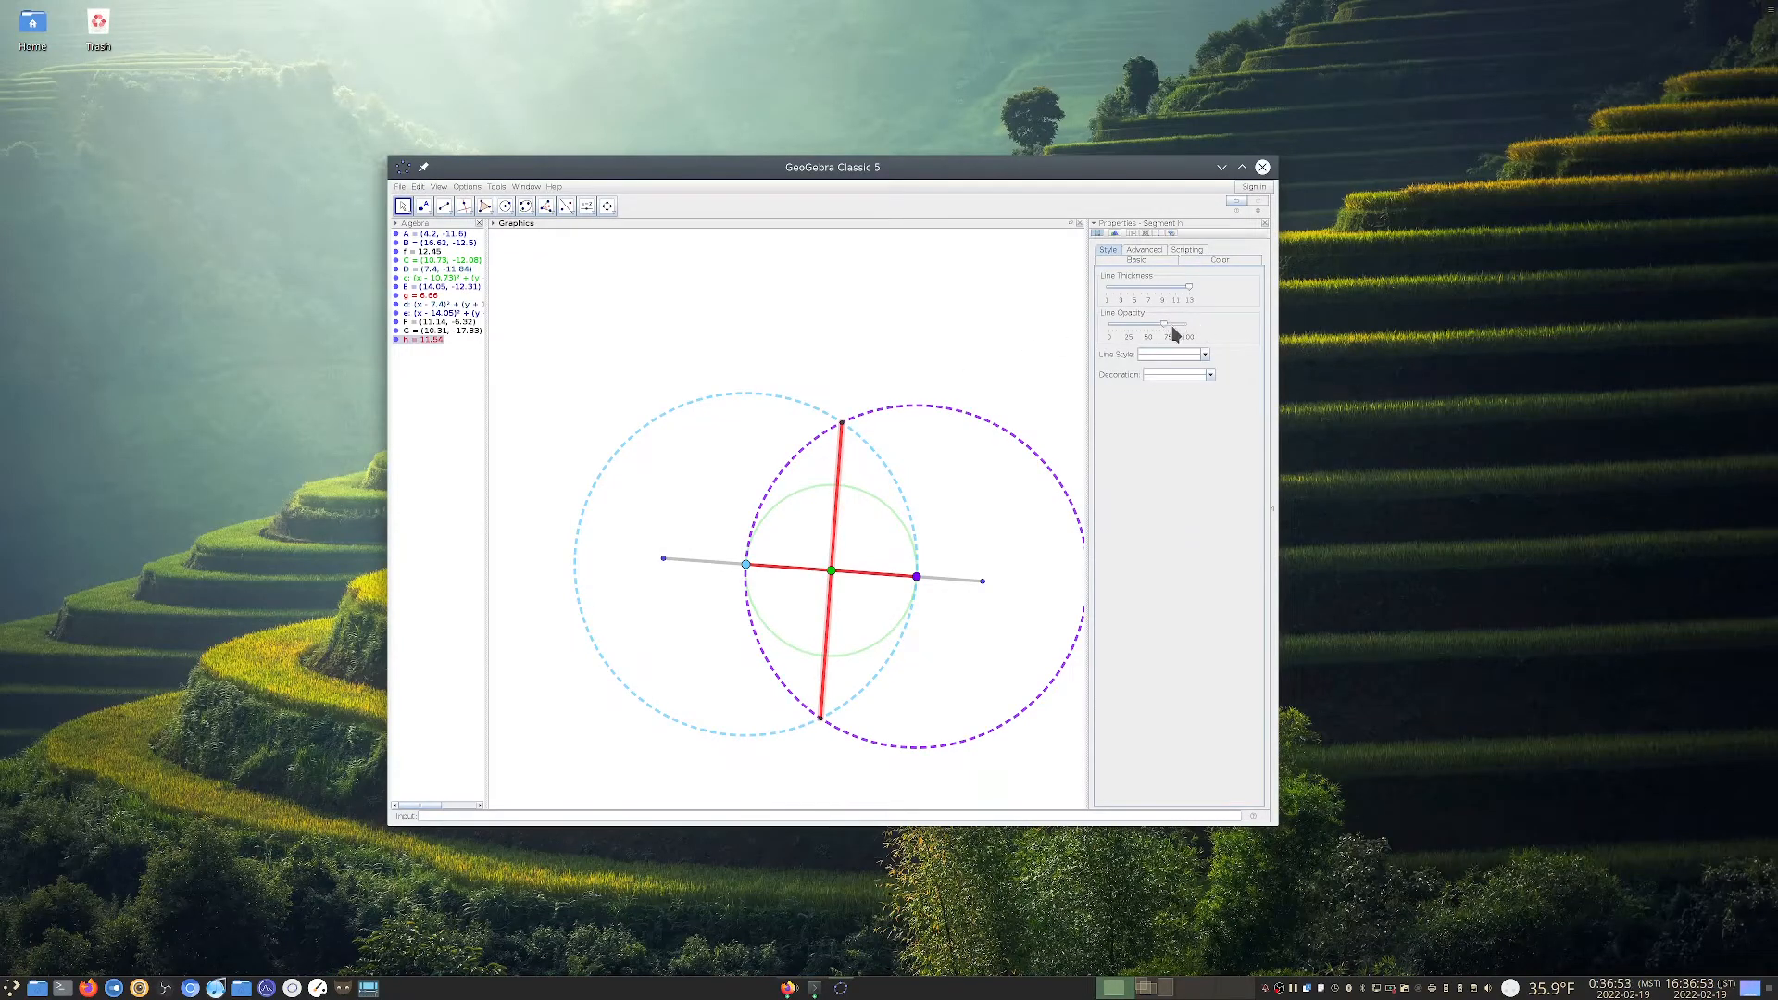
{"action": "left_click", "coordinate": [982, 376]}
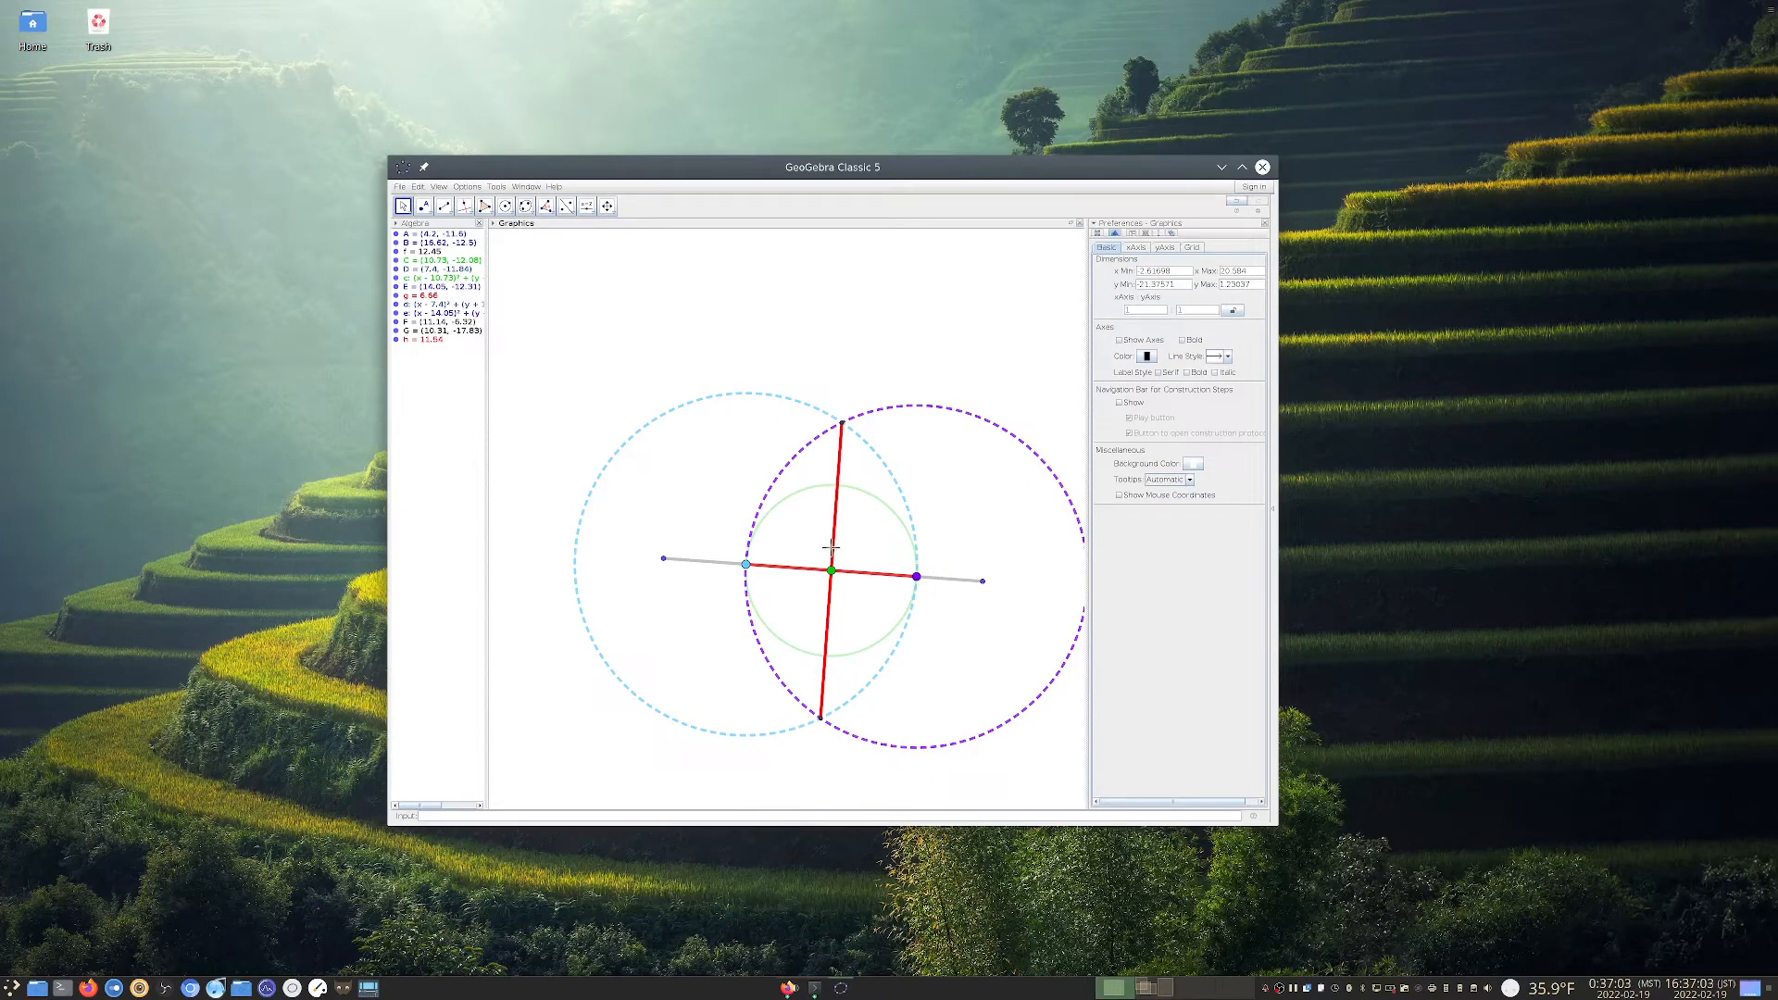
Reposition endpoint A to about (6.0, -12.6) and endpoint B to about (15.4, -12.5) to make the given line nearly horizontal
{"action": "left_click_drag", "start_coordinate": [663, 560], "coordinate": [778, 586]}
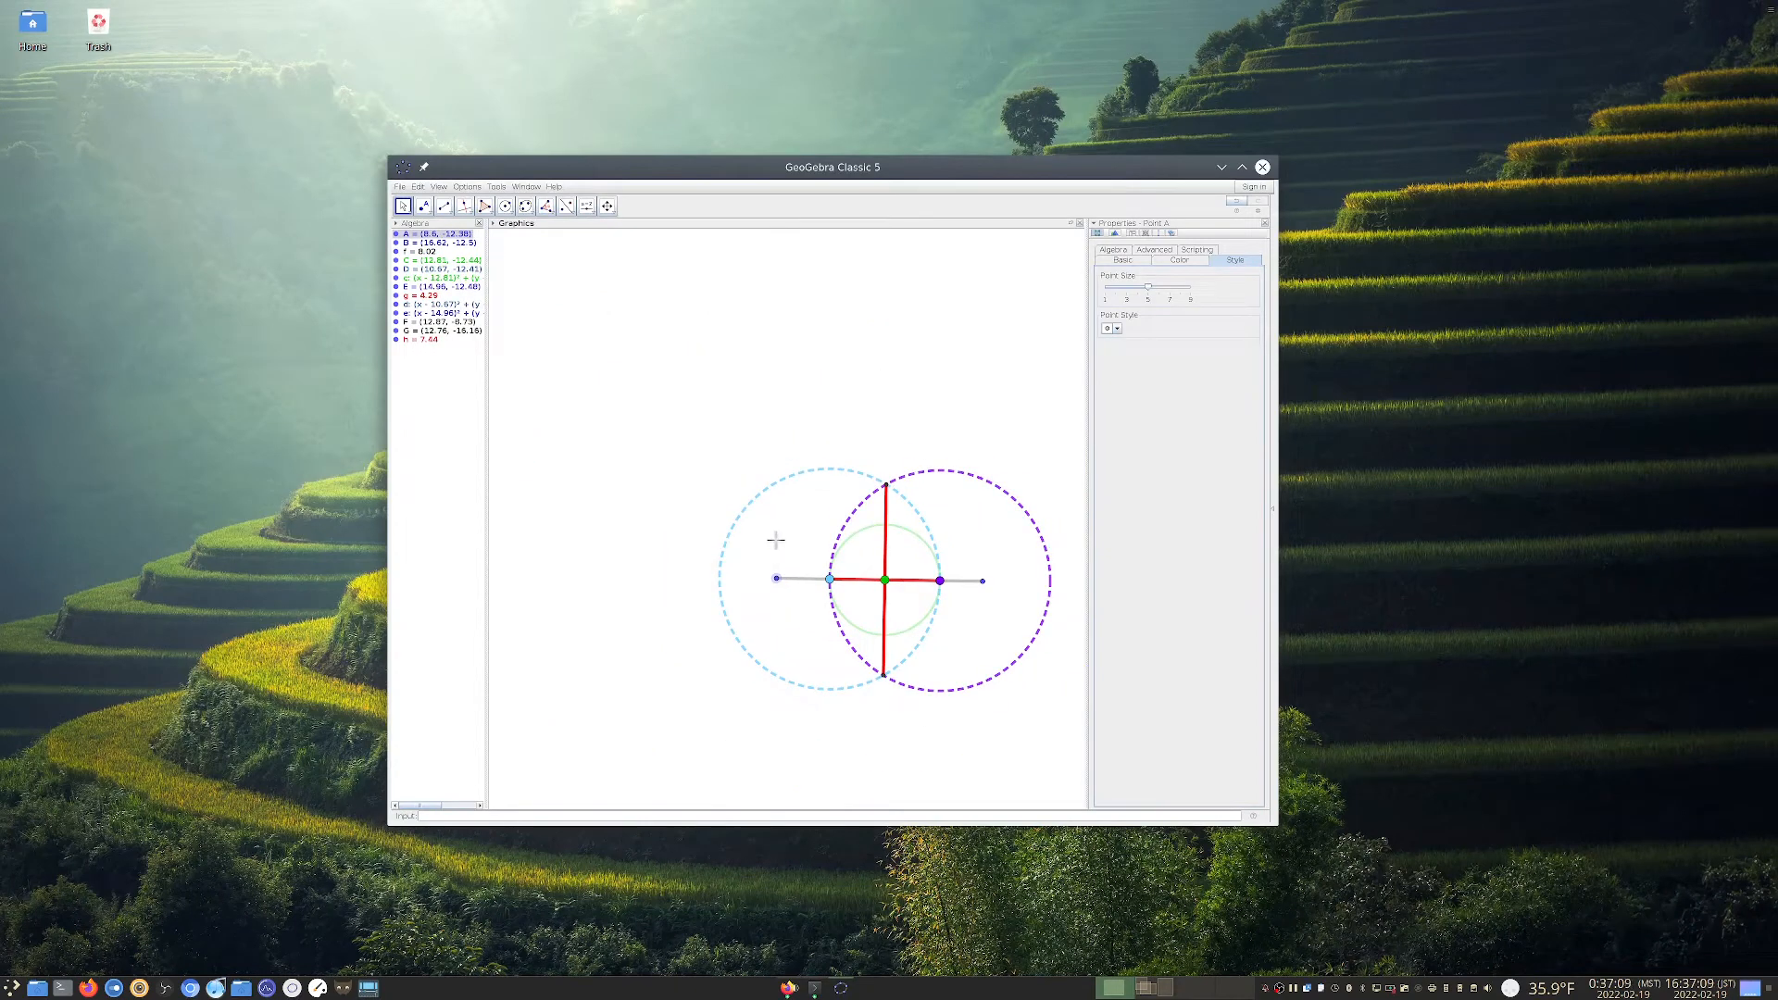
{"action": "left_click_drag", "start_coordinate": [776, 581], "coordinate": [710, 582]}
{"action": "left_click_drag", "start_coordinate": [982, 583], "coordinate": [951, 589]}
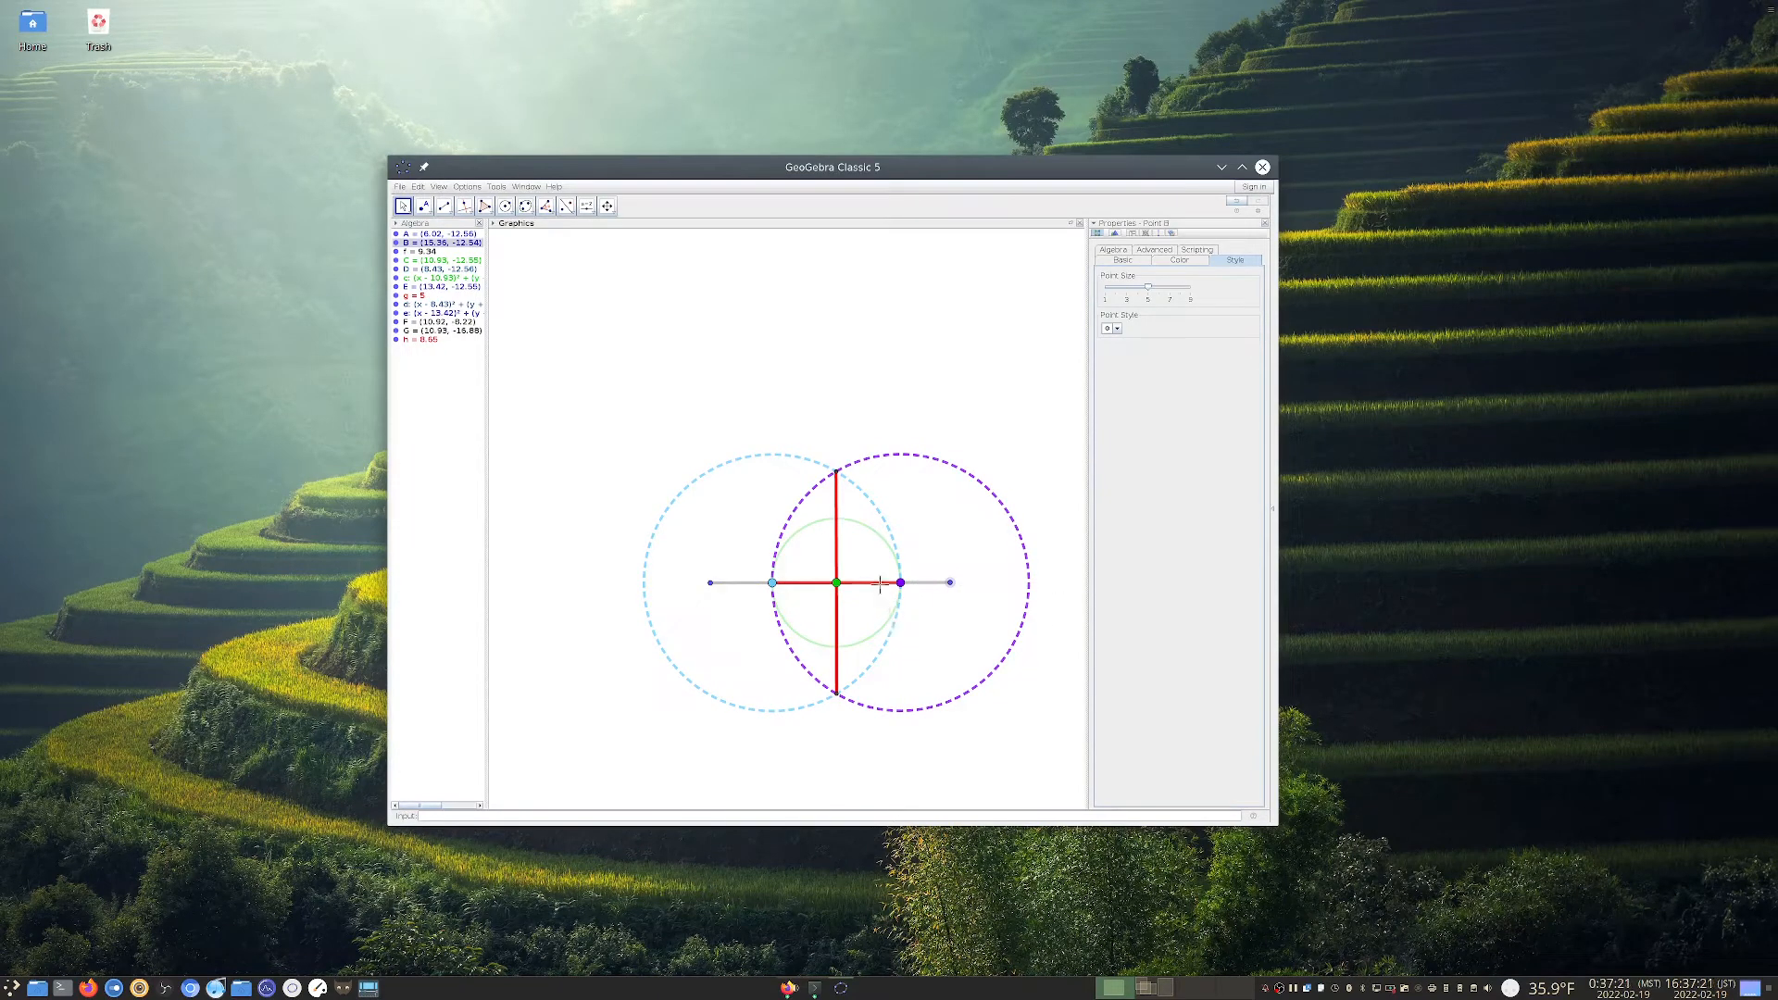
Switch to the Firefox window showing Euclid's Elements, Book I, Proposition 11 to consult the proposition text
{"action": "left_click", "coordinate": [788, 988]}
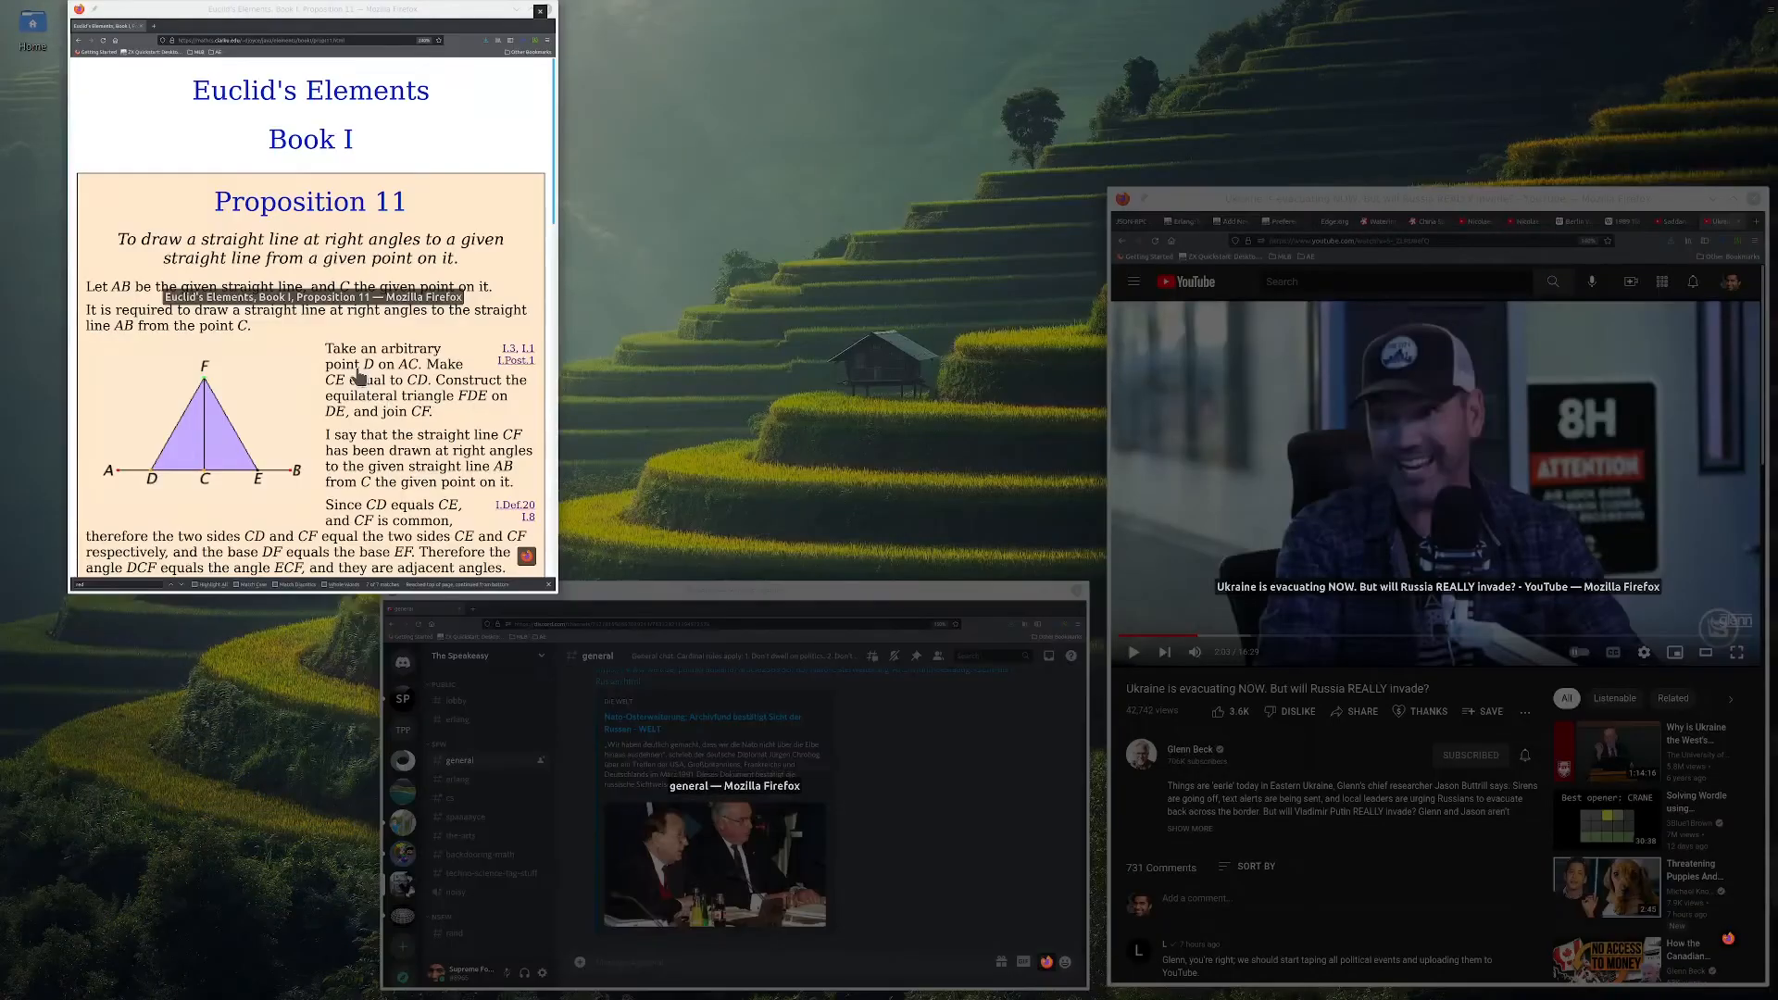
{"action": "left_click", "coordinate": [360, 378]}
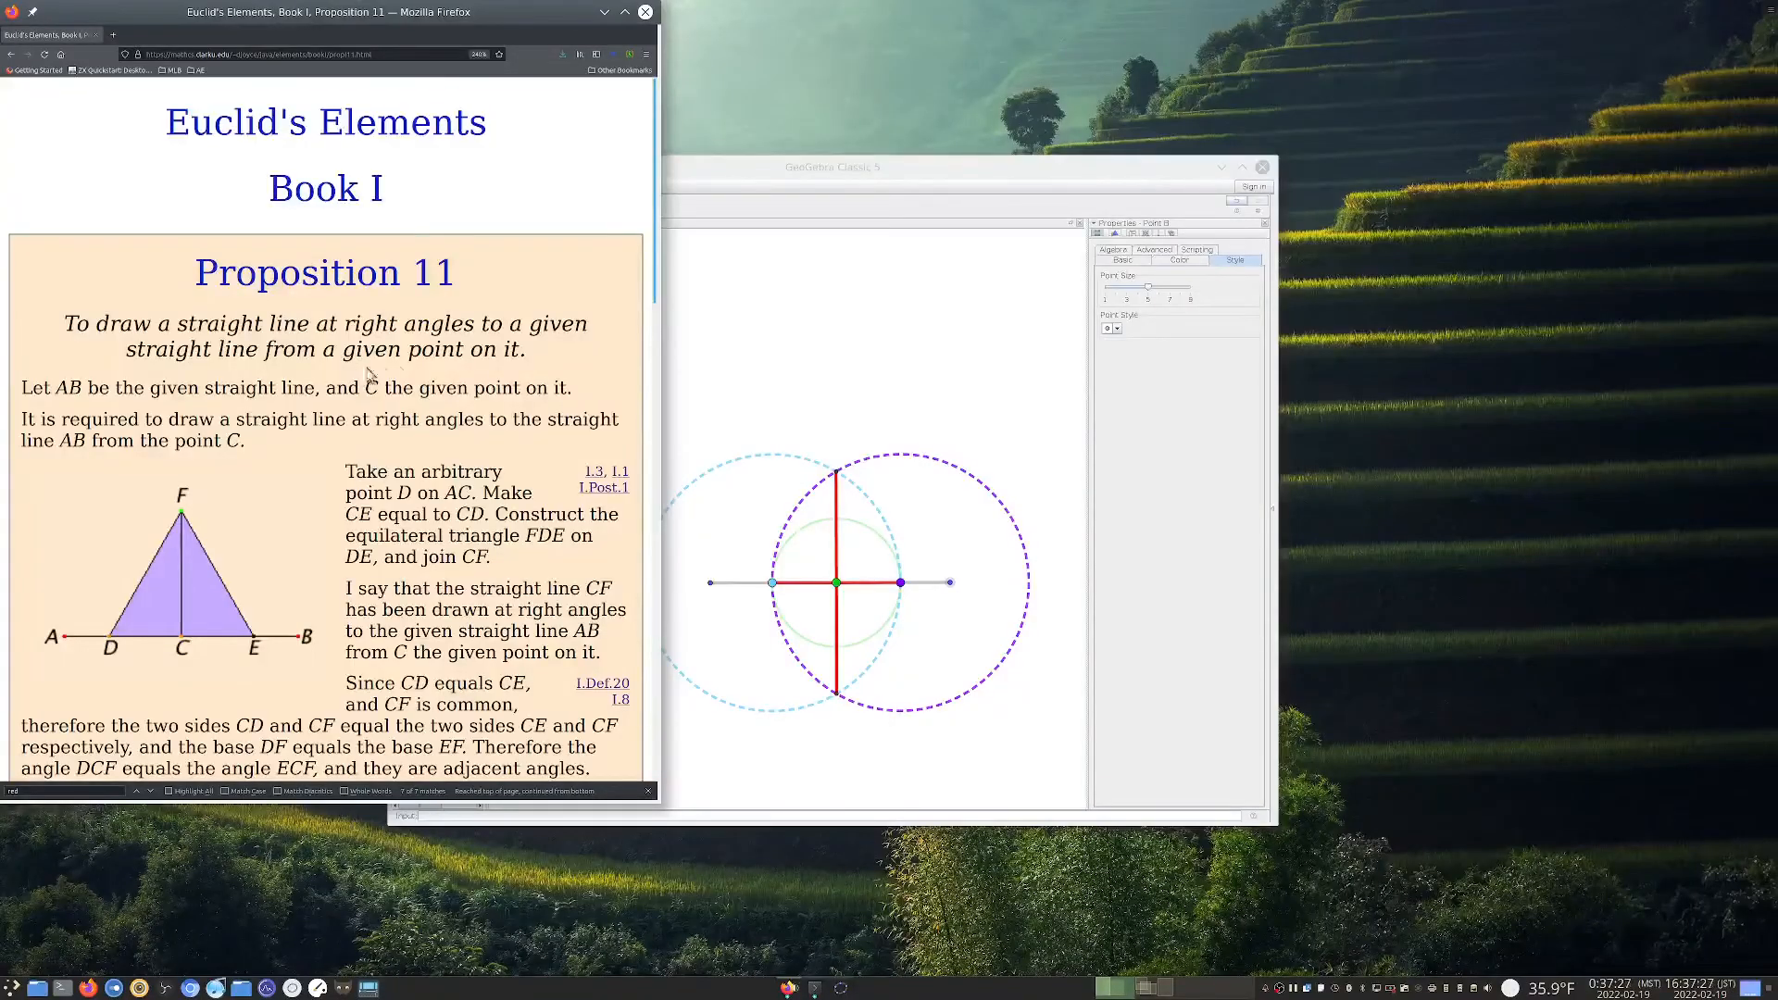